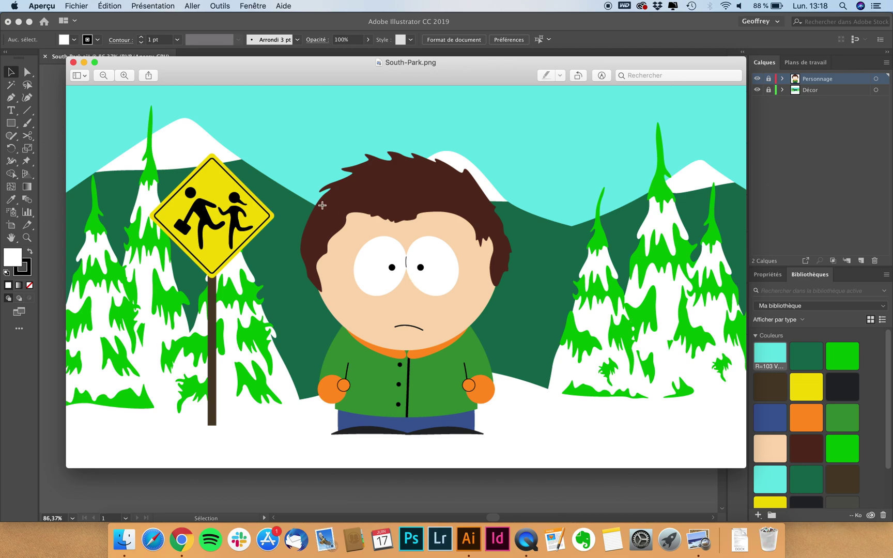
Step: Close the reference image preview and create a 640 x 360 px landscape document in RGB colour with high (300 ppi) raster effects
{"action": "left_click", "coordinate": [72, 62]}
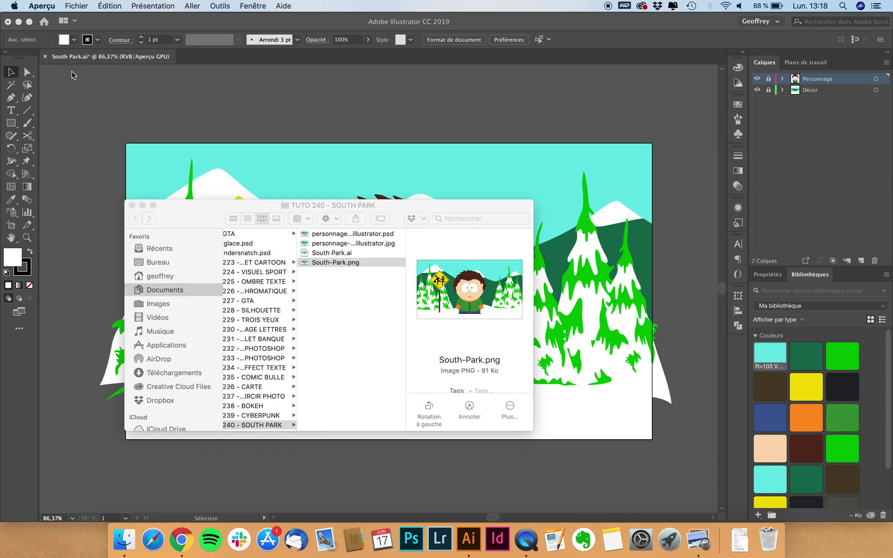
{"action": "left_click", "coordinate": [153, 21]}
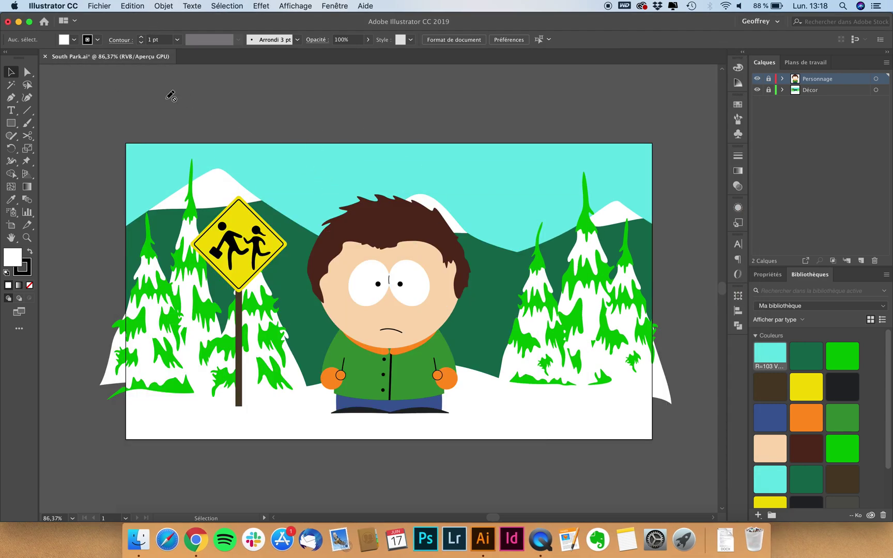
{"action": "left_click", "coordinate": [100, 5]}
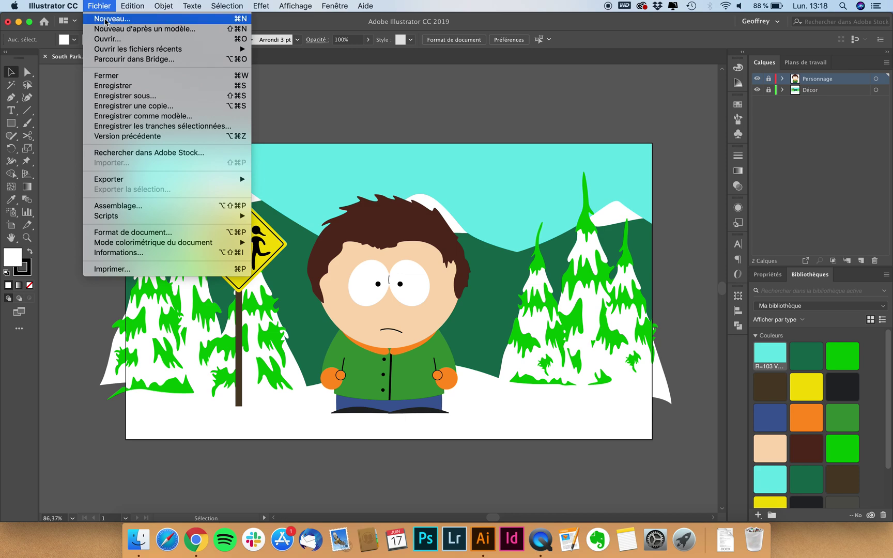
{"action": "left_click", "coordinate": [105, 19]}
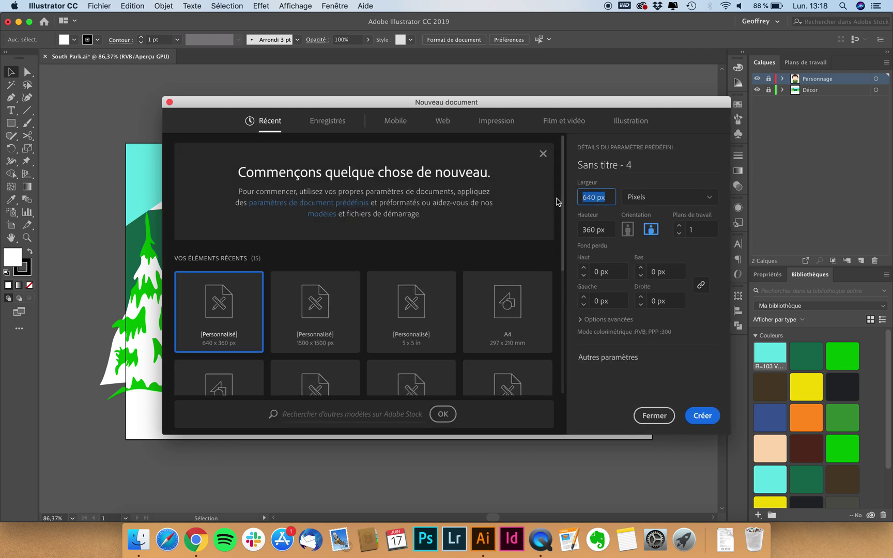
{"action": "left_click", "coordinate": [653, 200]}
{"action": "left_click", "coordinate": [652, 200]}
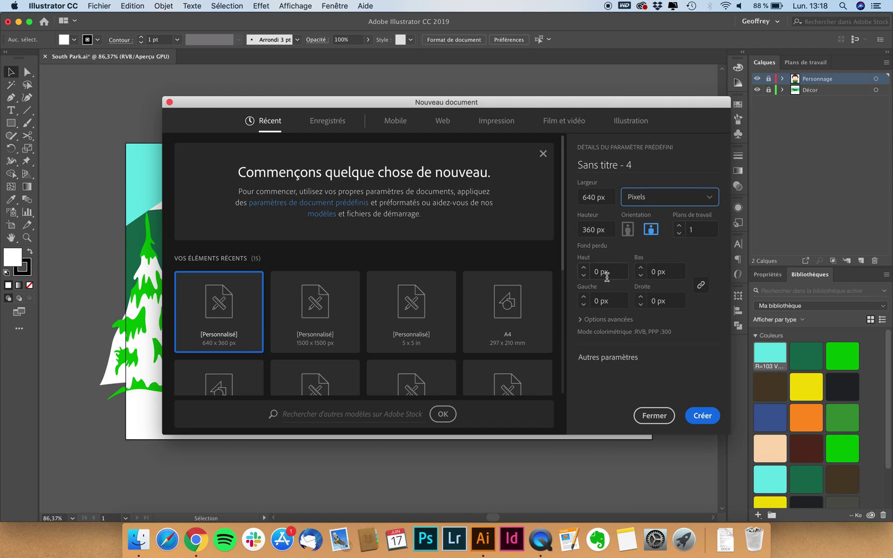
{"action": "left_click", "coordinate": [582, 319]}
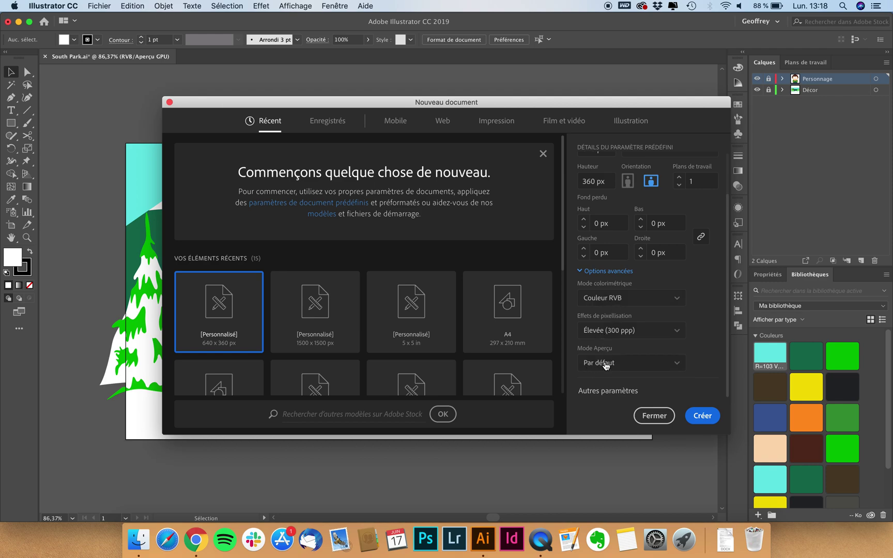
{"action": "left_click", "coordinate": [705, 418]}
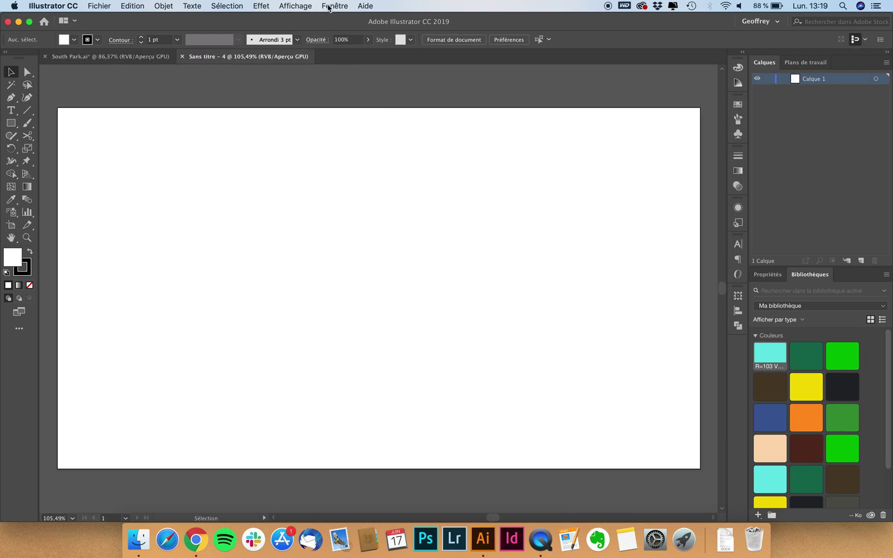
Step: Turn off pixel snapping (Magnétisme du pixel) while keeping smart guides enabled
{"action": "left_click", "coordinate": [309, 6]}
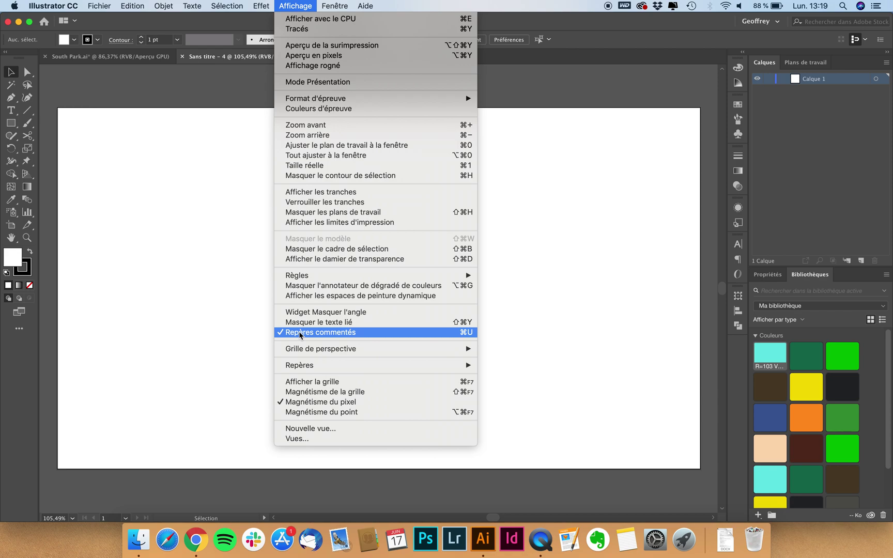
{"action": "left_click", "coordinate": [312, 407]}
{"action": "left_click", "coordinate": [293, 5]}
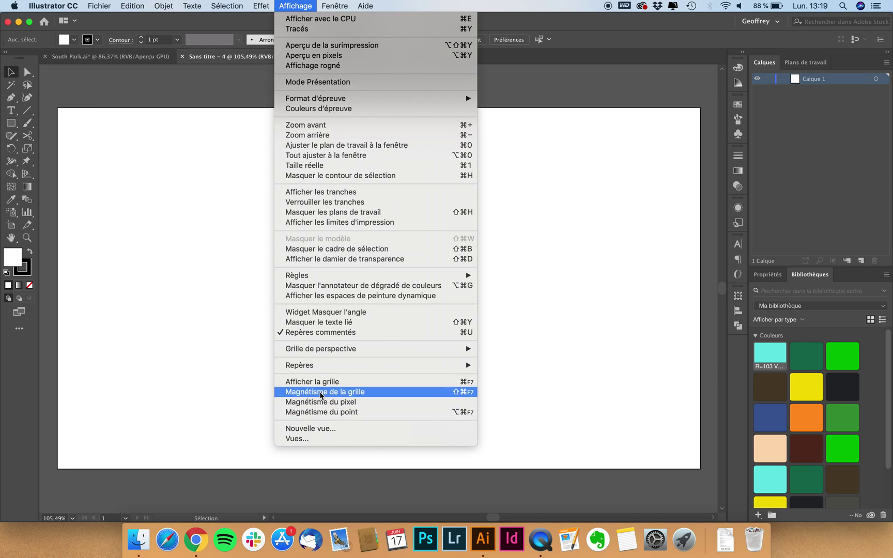
{"action": "left_click", "coordinate": [305, 5]}
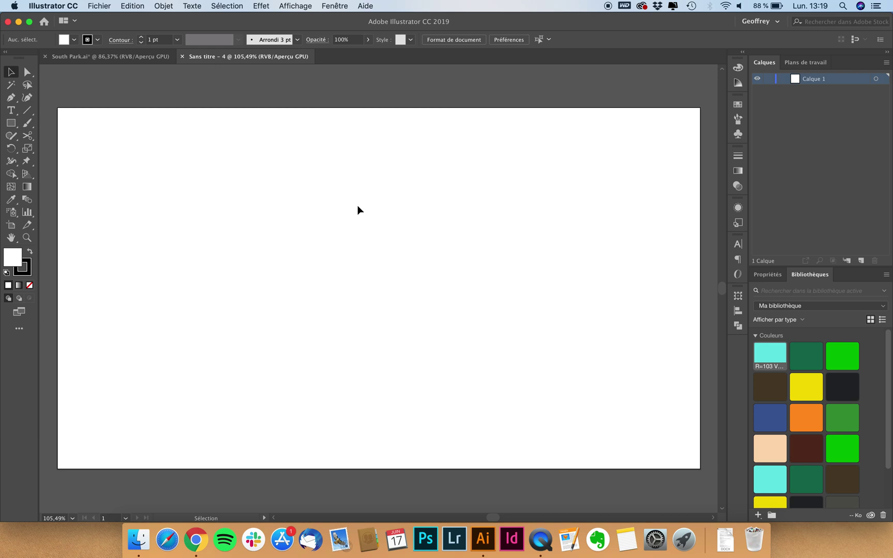
Step: Place South-Park.png from the TUTO 240 - SOUTH PARK folder onto the new artboard as a linked image
{"action": "scroll", "coordinate": [358, 206], "scroll_direction": "down", "scroll_amount": 2}
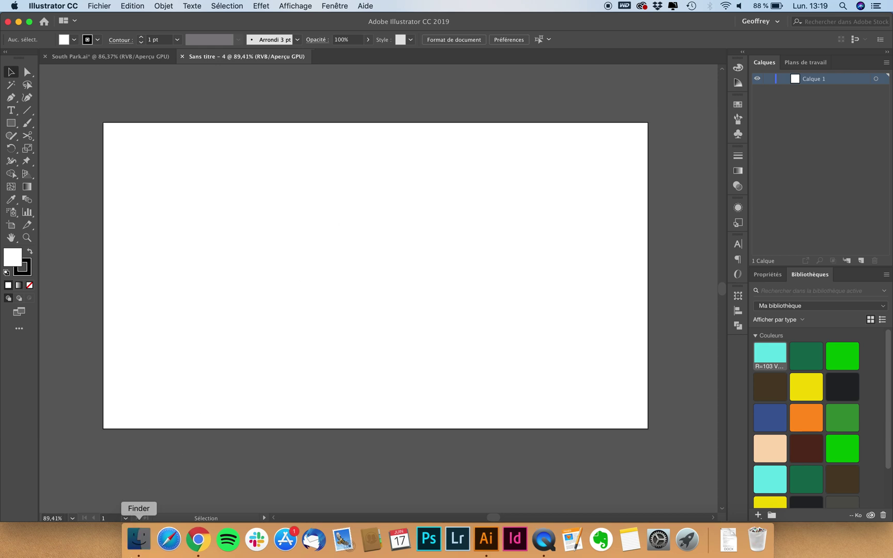
{"action": "left_click", "coordinate": [139, 539]}
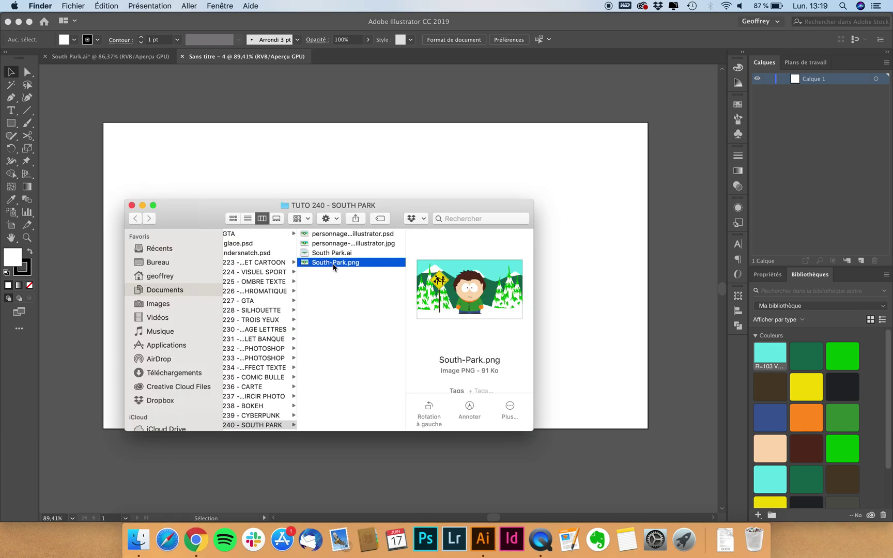
{"action": "left_click_drag", "start_coordinate": [334, 266], "coordinate": [377, 168]}
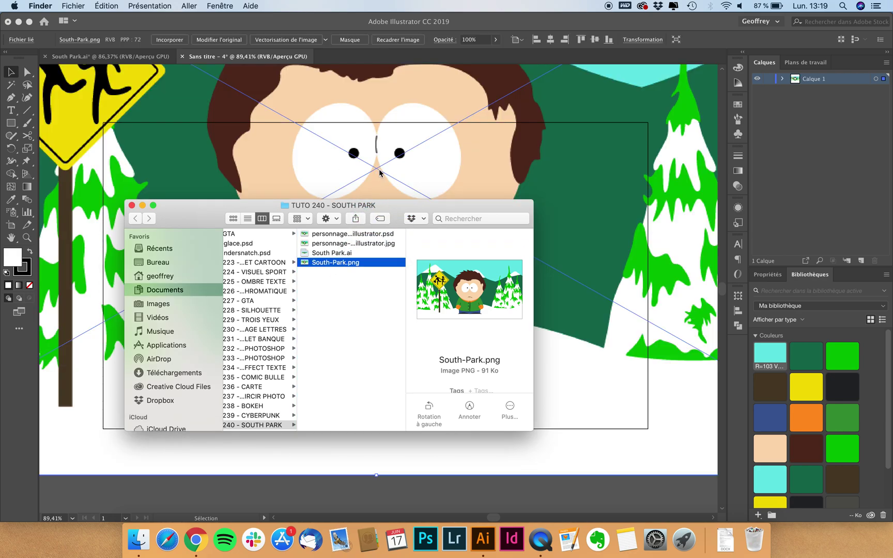
{"action": "left_click", "coordinate": [379, 169]}
Step: Move the placed image so its upper-left corner aligns with the artboard's upper-left corner
{"action": "scroll", "coordinate": [284, 186], "scroll_direction": "down", "scroll_amount": 4}
{"action": "scroll", "coordinate": [284, 186], "scroll_direction": "down", "scroll_amount": 1}
{"action": "left_click_drag", "start_coordinate": [239, 171], "coordinate": [393, 285]}
{"action": "left_click_drag", "start_coordinate": [254, 209], "coordinate": [250, 226]}
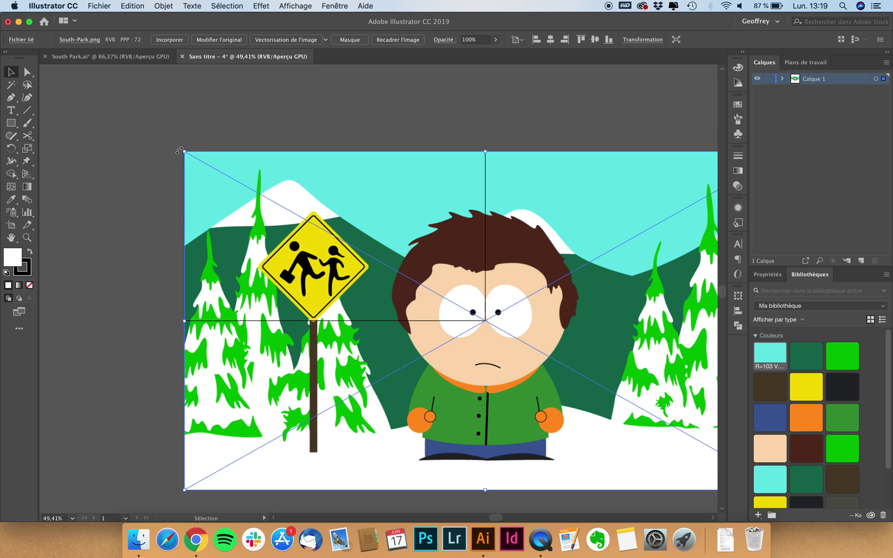
Step: Scale the placed image down proportionally to fit the artboard exactly, and deselect it
{"action": "scroll", "coordinate": [434, 264], "scroll_direction": "down", "scroll_amount": 2}
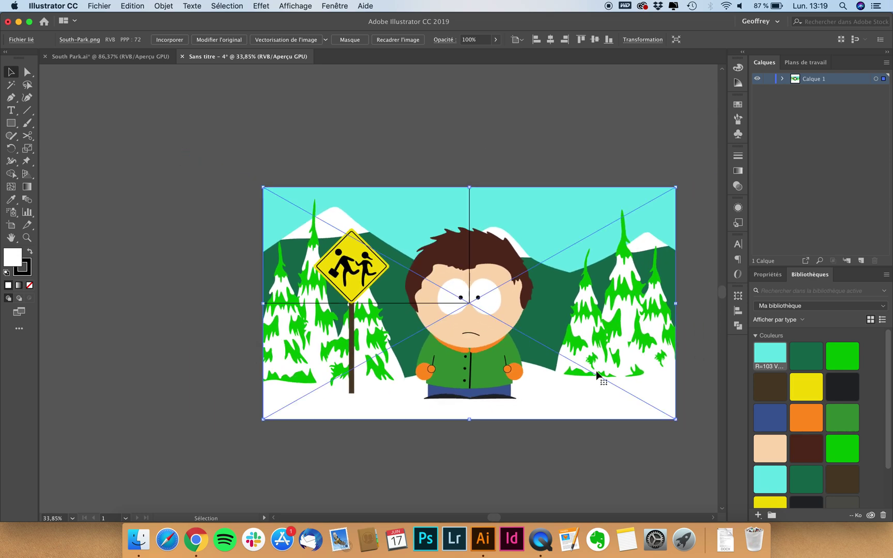
{"action": "left_click_drag", "start_coordinate": [677, 420], "coordinate": [469, 304]}
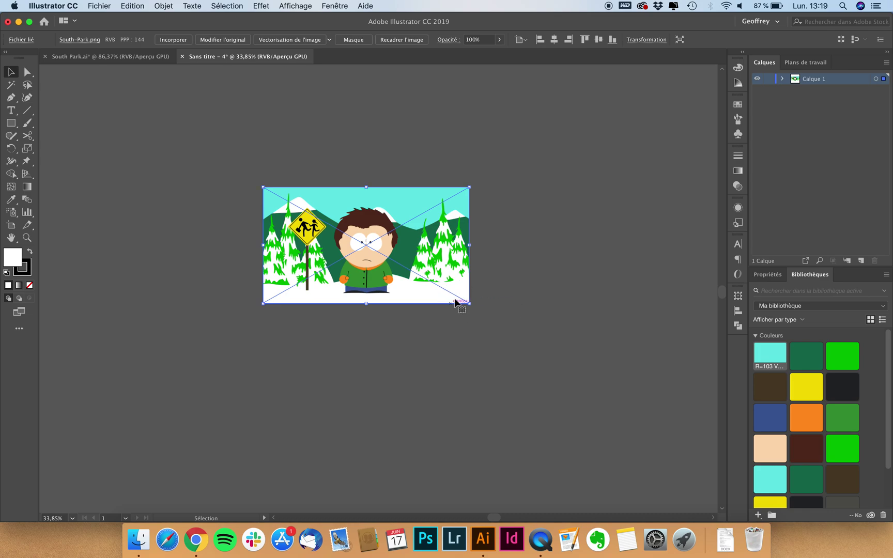
{"action": "scroll", "coordinate": [452, 301], "scroll_direction": "up", "scroll_amount": 3}
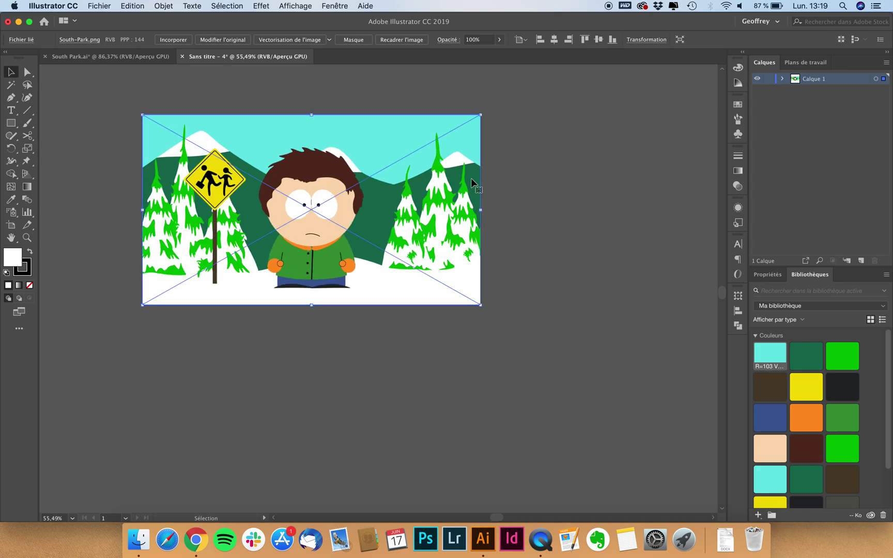
{"action": "left_click", "coordinate": [478, 351]}
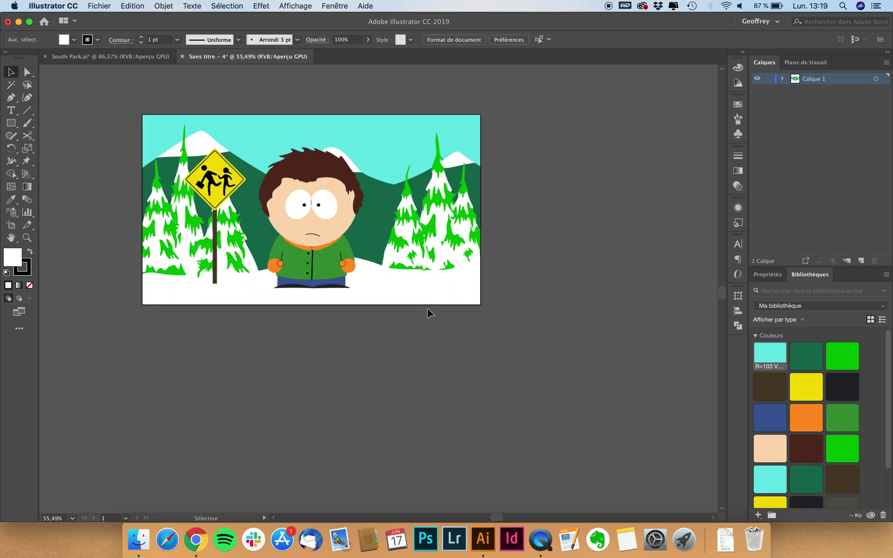
Step: Sample the turquoise of the sky and the dark brown of the character's hair with the Eyedropper tool
{"action": "scroll", "coordinate": [428, 312], "scroll_direction": "up", "scroll_amount": 2}
{"action": "scroll", "coordinate": [428, 313], "scroll_direction": "up", "scroll_amount": 3}
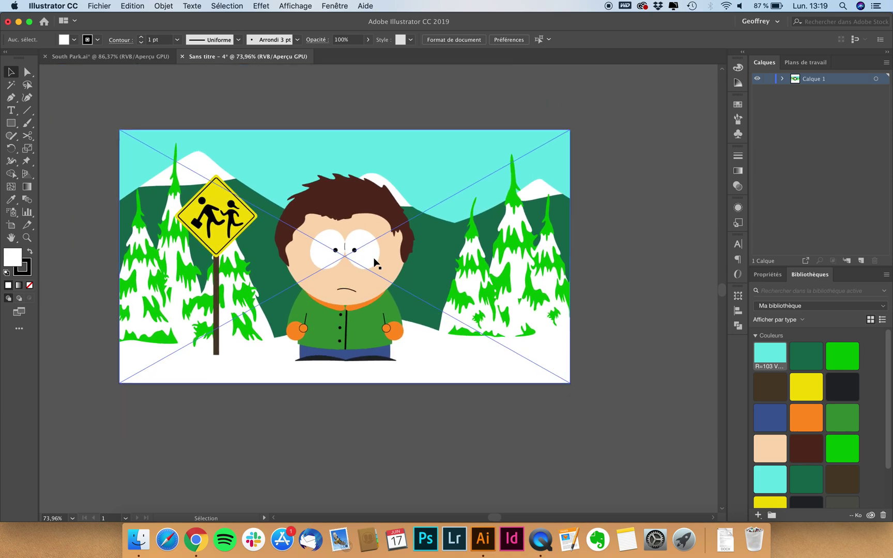
{"action": "scroll", "coordinate": [377, 264], "scroll_direction": "up", "scroll_amount": 1}
{"action": "scroll", "coordinate": [376, 264], "scroll_direction": "left", "scroll_amount": 2}
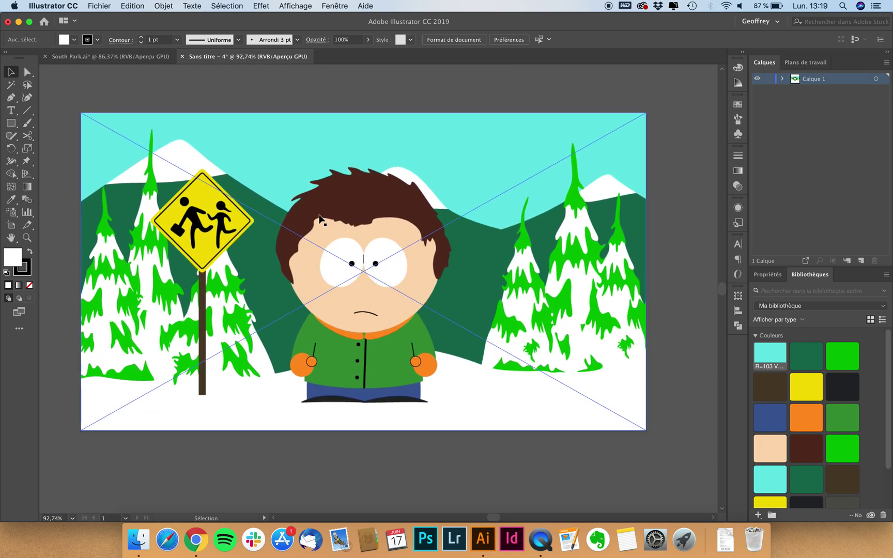
{"action": "left_click", "coordinate": [11, 202]}
{"action": "left_click_drag", "start_coordinate": [10, 202], "coordinate": [45, 201]}
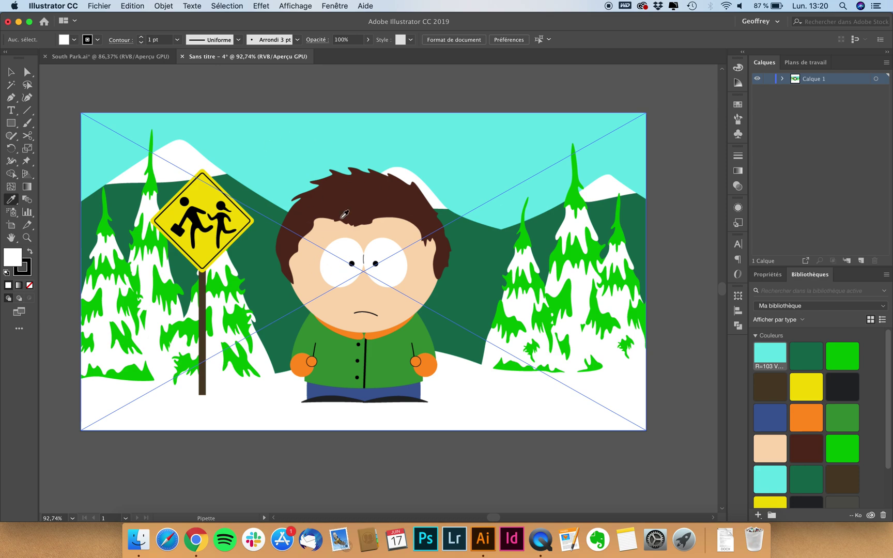
{"action": "left_click", "coordinate": [295, 149]}
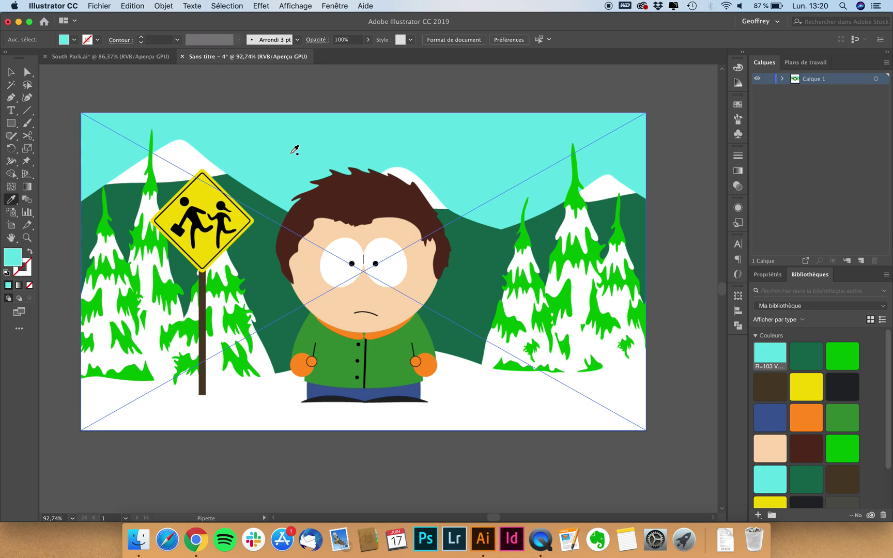
{"action": "left_click", "coordinate": [357, 192]}
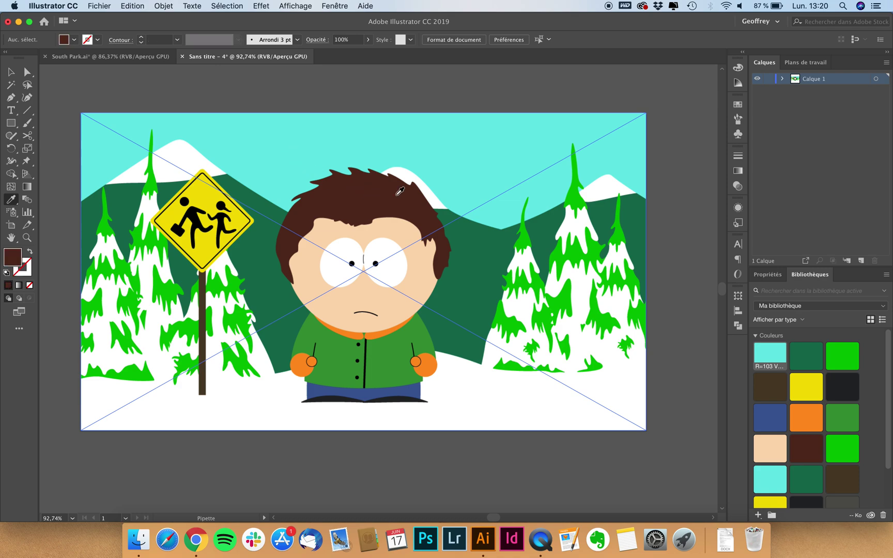
Step: Show the swatches at an enlarged height and create a new colour group named South Park
{"action": "left_click", "coordinate": [737, 105]}
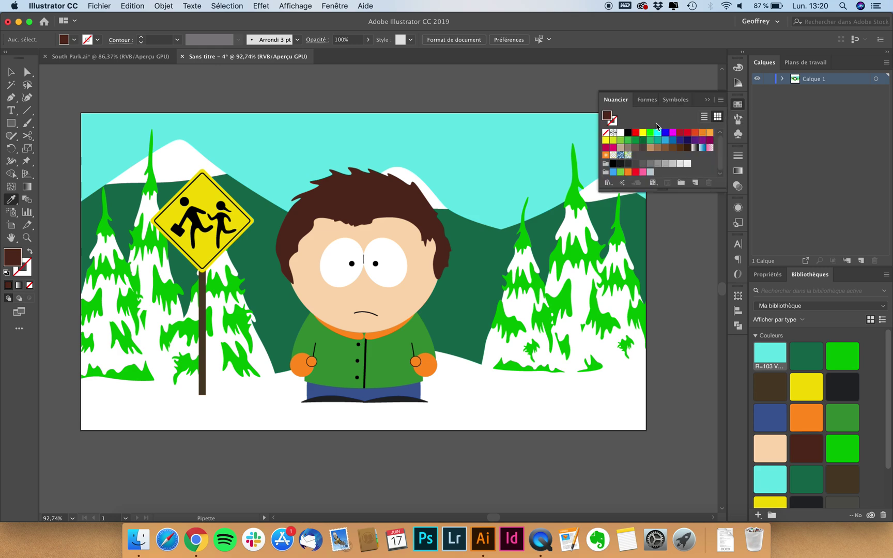
{"action": "left_click", "coordinate": [332, 8]}
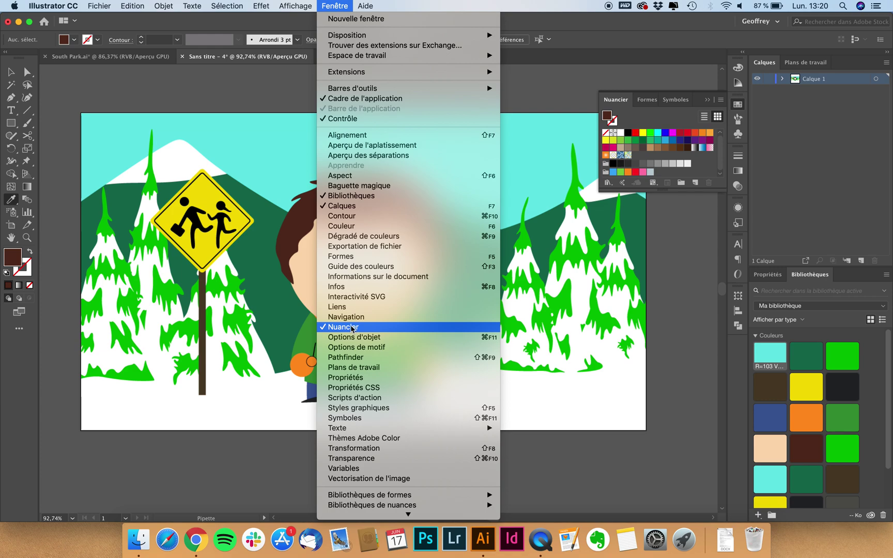
{"action": "left_click", "coordinate": [693, 173]}
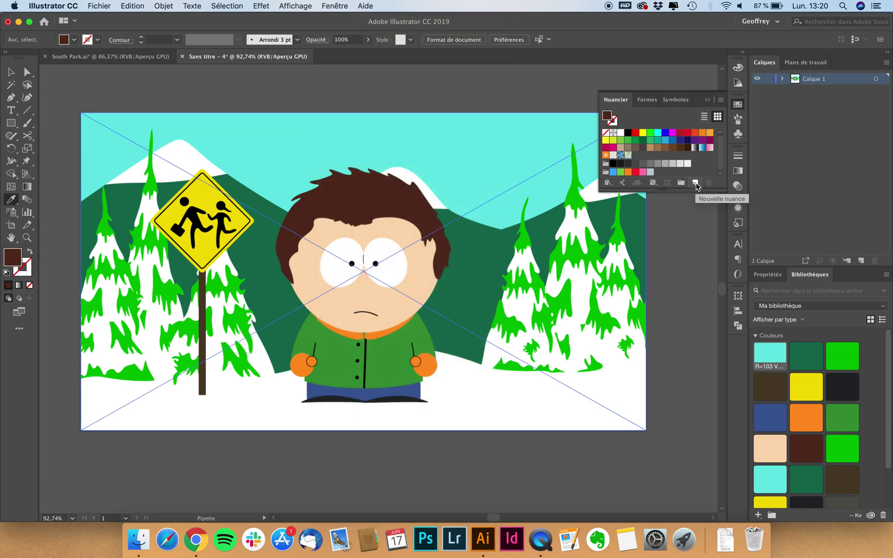
{"action": "left_click_drag", "start_coordinate": [678, 193], "coordinate": [679, 219]}
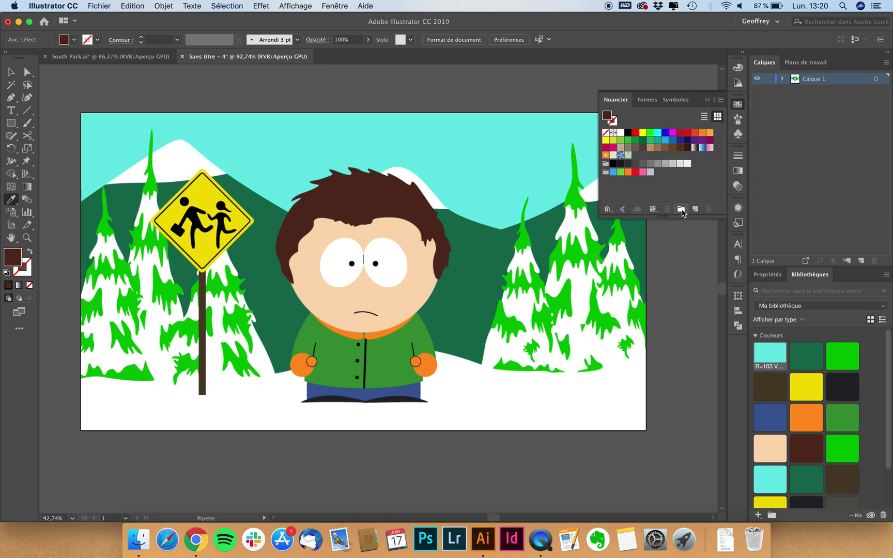
{"action": "left_click", "coordinate": [682, 210]}
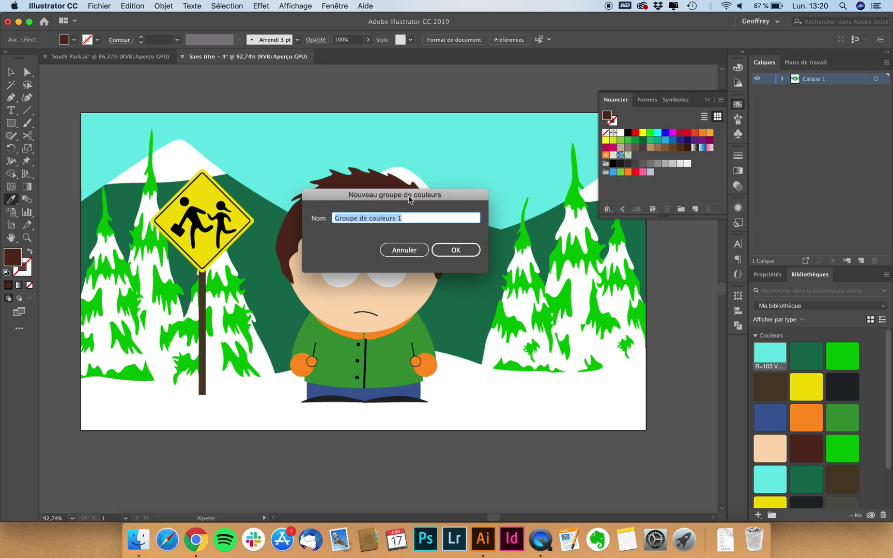
{"action": "type", "text": "C"}
{"action": "type", "text": "outh Park"}
{"action": "left_click", "coordinate": [455, 251]}
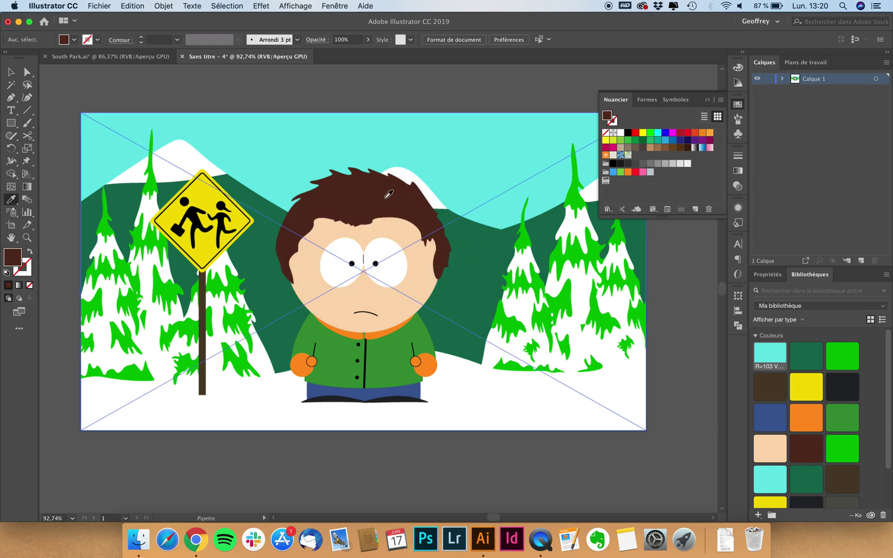
Step: Add the sampled hair brown (R=86 V=44 B=29) to the South Park group as a global swatch, also saved to the library
{"action": "left_click", "coordinate": [696, 209]}
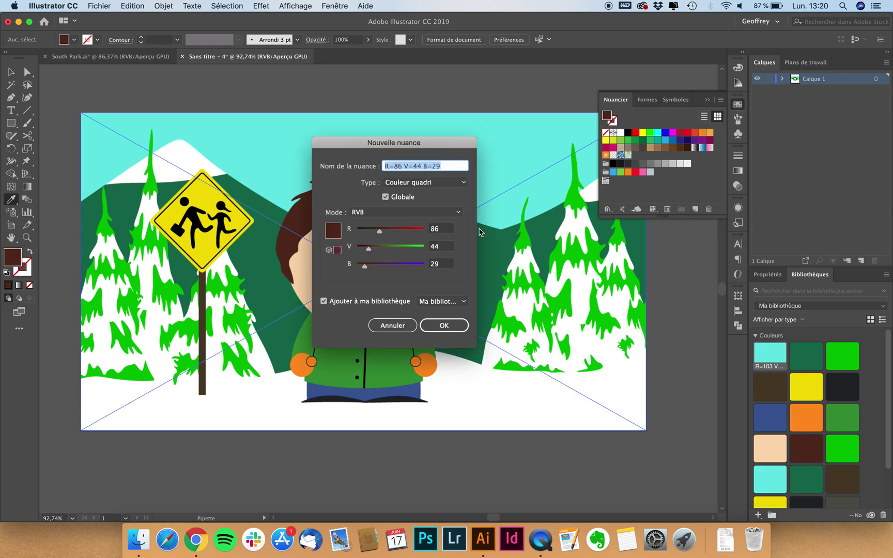
{"action": "left_click", "coordinate": [443, 323]}
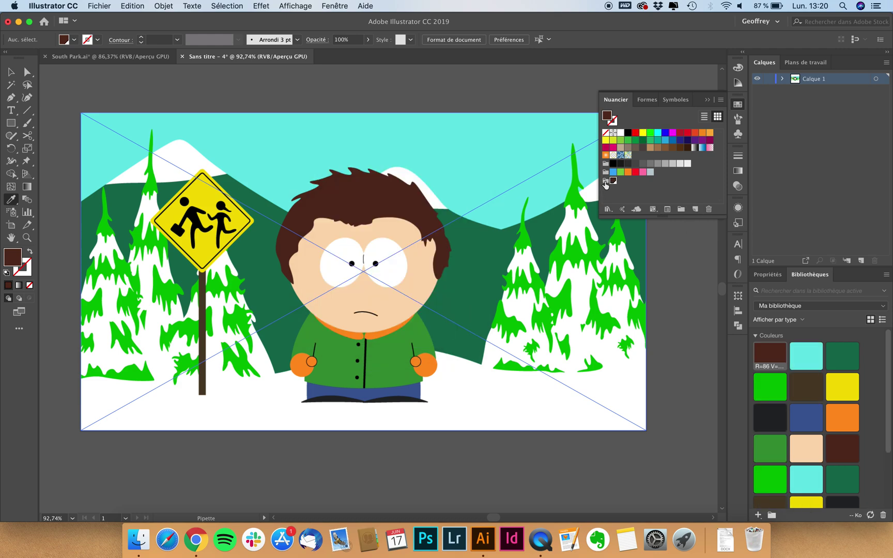
{"action": "left_click", "coordinate": [606, 181]}
Step: Save the face's skin colour as a global swatch (R=251 V=216 B=176), move it into the South Park group and select that group
{"action": "left_click", "coordinate": [392, 227]}
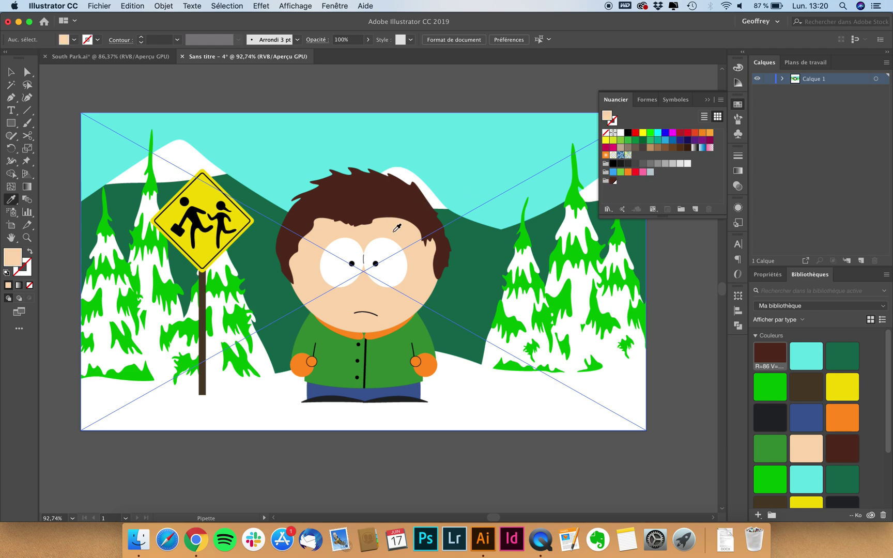
{"action": "left_click", "coordinate": [696, 209]}
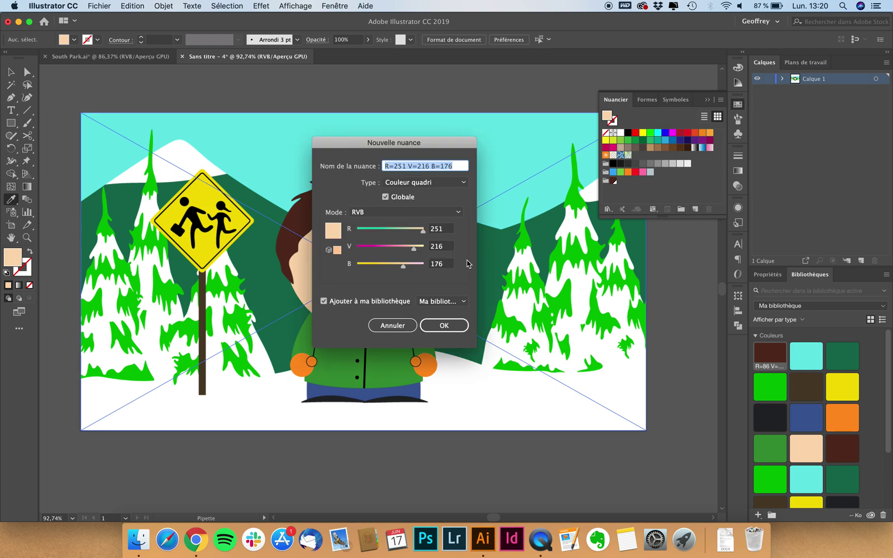
{"action": "key", "text": "Return"}
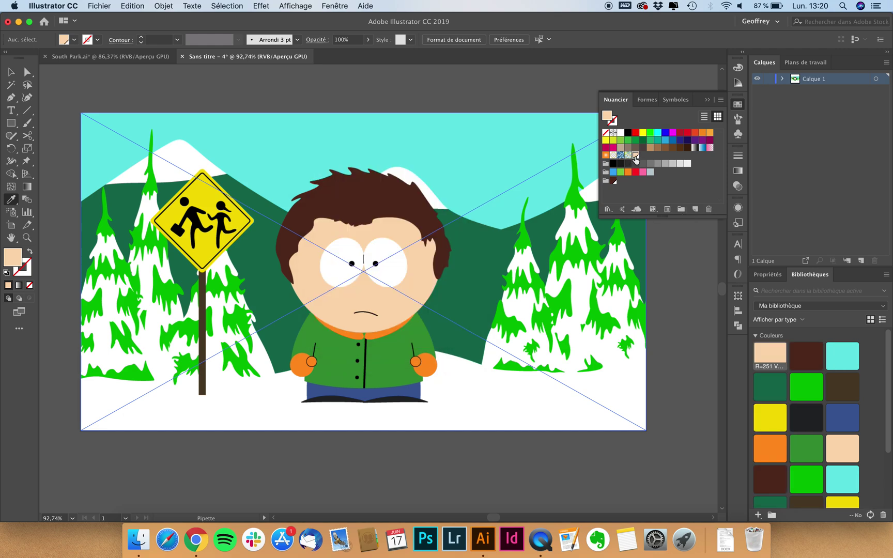
{"action": "left_click_drag", "start_coordinate": [637, 158], "coordinate": [612, 181]}
{"action": "left_click", "coordinate": [606, 181]}
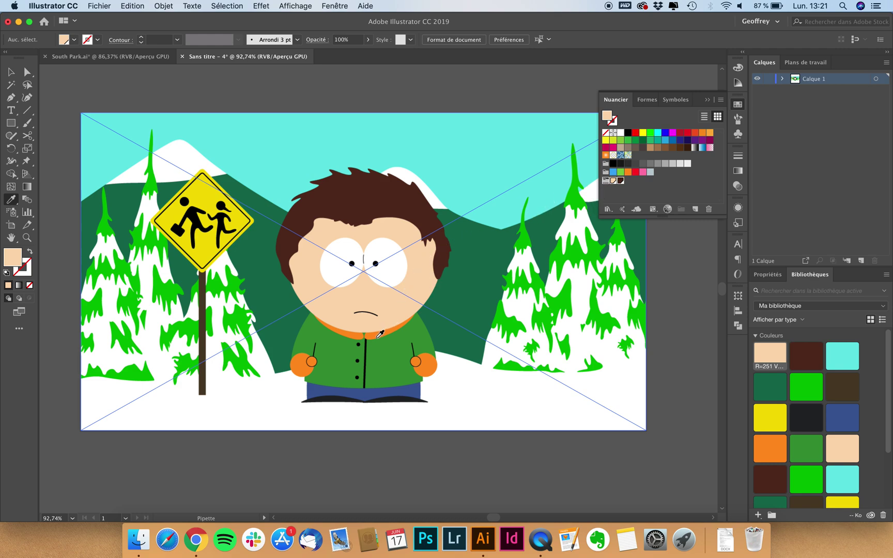
Step: Add the collar's orange and the jacket's green (R=56 V=147 B=55) to the South Park group, saving the green as a global swatch
{"action": "left_click", "coordinate": [378, 332]}
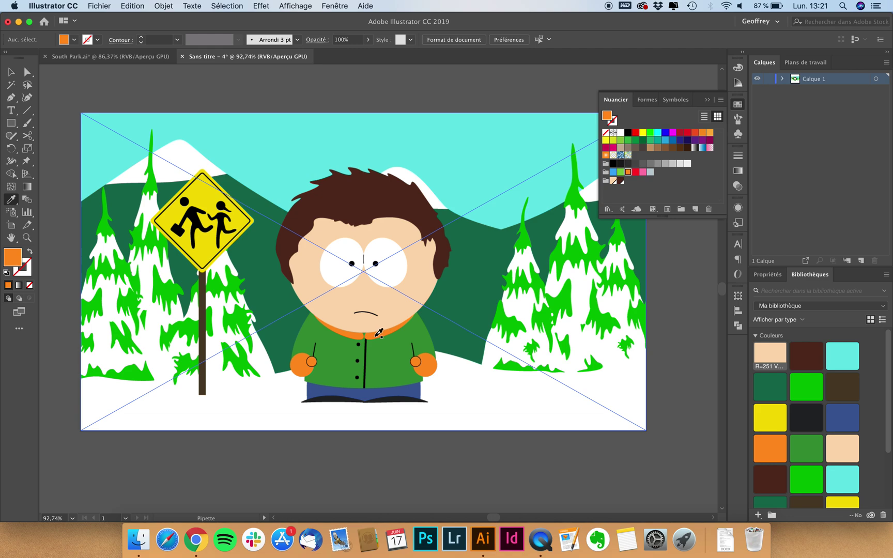
{"action": "left_click_drag", "start_coordinate": [628, 175], "coordinate": [628, 183]}
{"action": "left_click", "coordinate": [396, 365]}
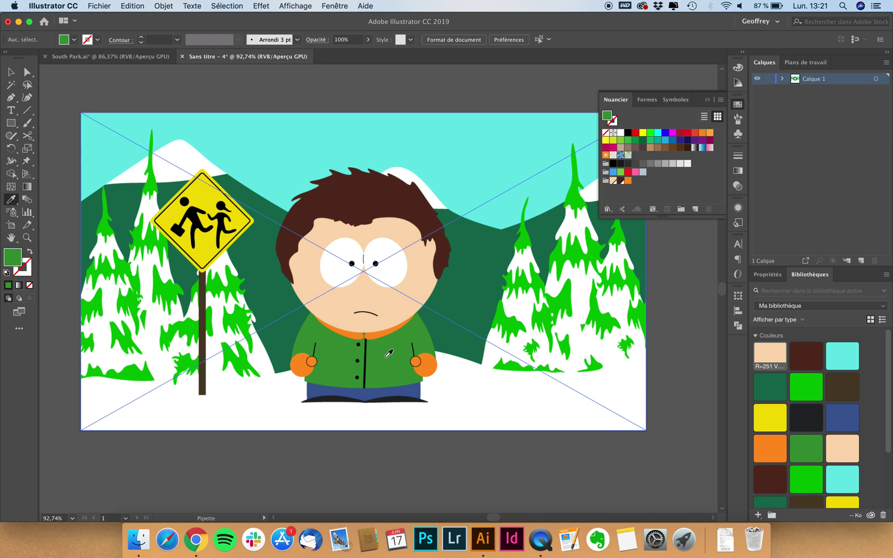
{"action": "left_click", "coordinate": [696, 208]}
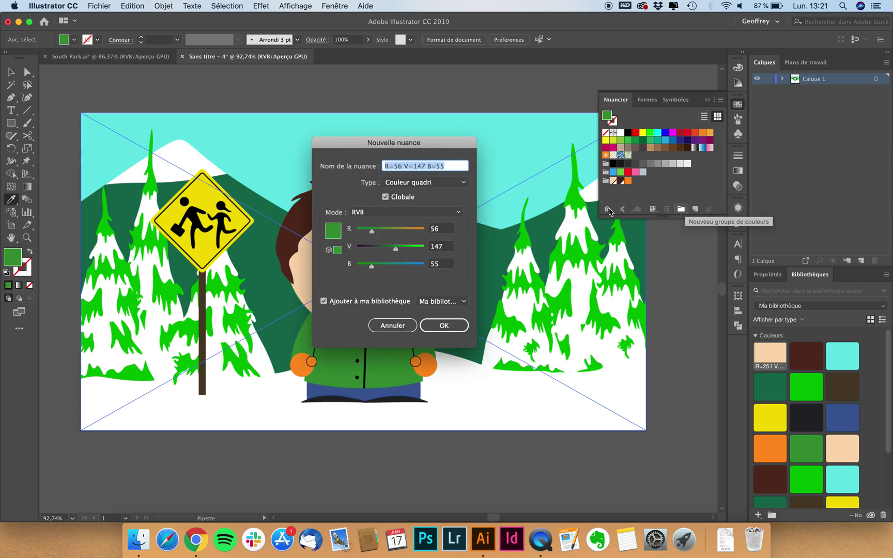
{"action": "left_click", "coordinate": [438, 332]}
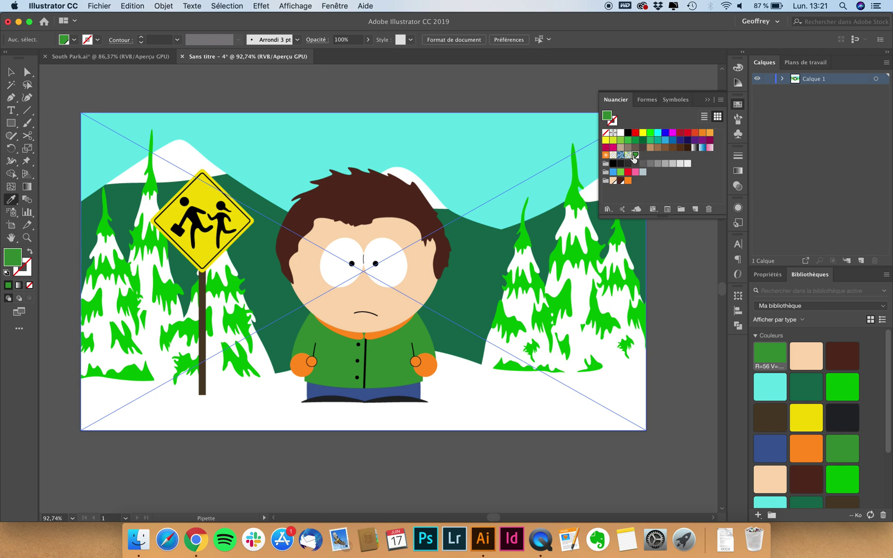
{"action": "left_click_drag", "start_coordinate": [637, 156], "coordinate": [636, 182]}
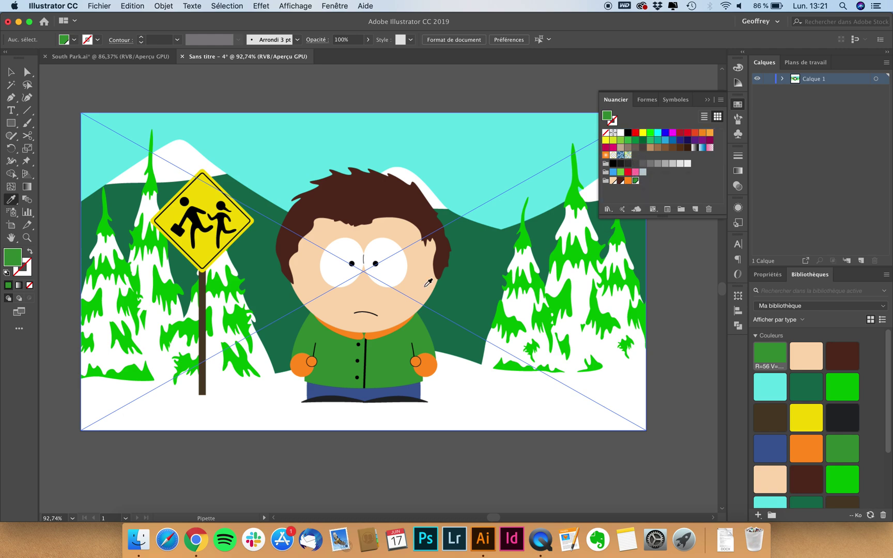
Step: Sample the trousers' blue and the shoes' near-black, saving each as a new swatch that is also added to the library
{"action": "left_click", "coordinate": [376, 390]}
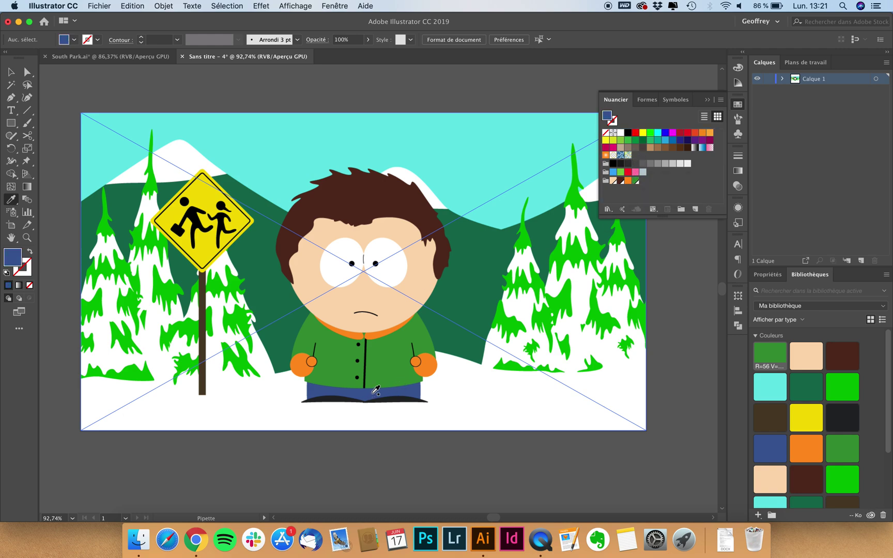
{"action": "left_click", "coordinate": [695, 209]}
{"action": "key", "text": "Return"}
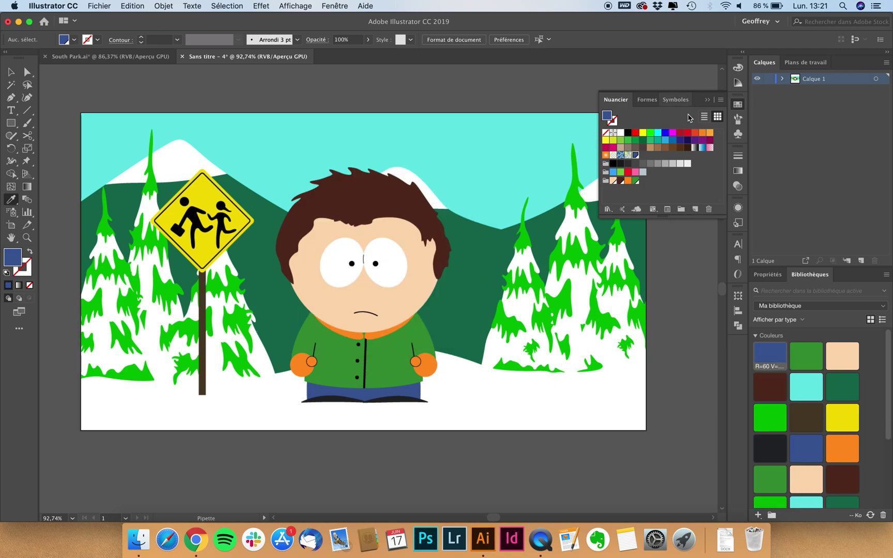
{"action": "left_click", "coordinate": [397, 399]}
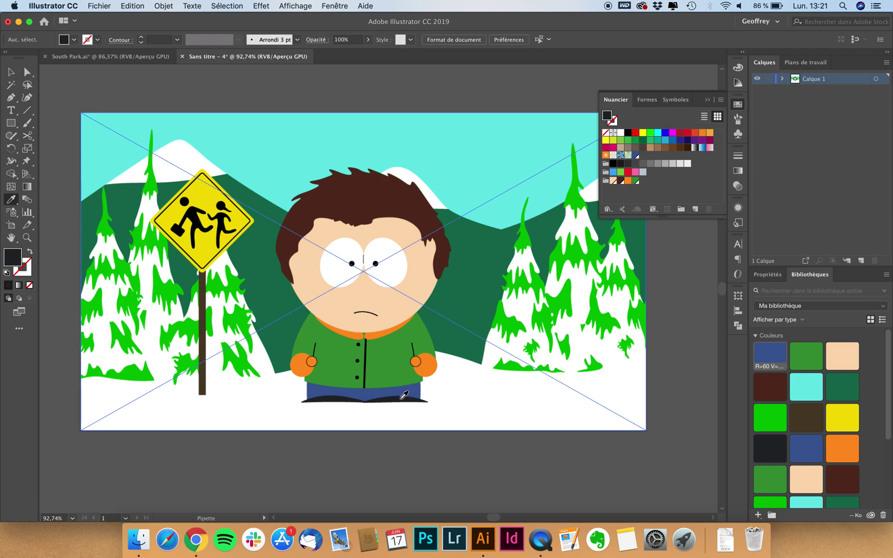
{"action": "key", "text": "super+shift+a"}
{"action": "left_click", "coordinate": [695, 208]}
{"action": "key", "text": "Return"}
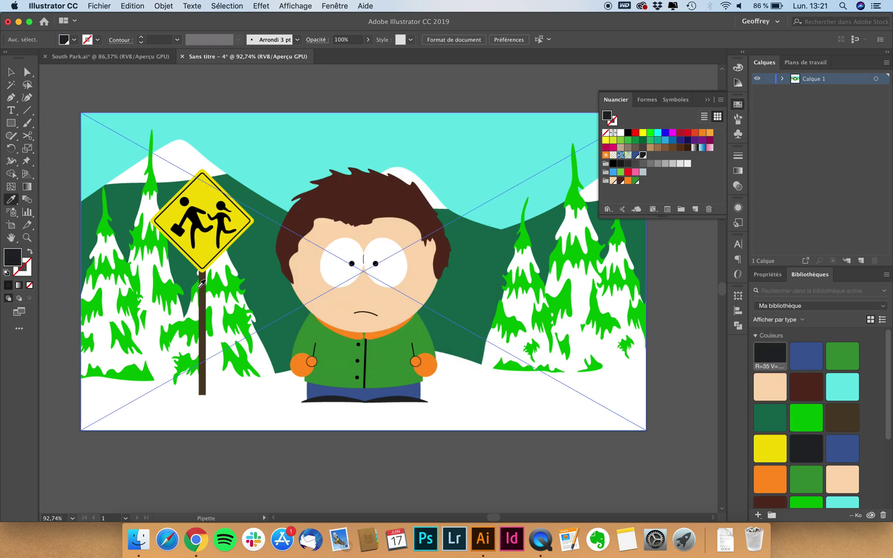
Step: Sample the signpost's dark brown and the road sign's yellow, saving each as a new swatch in the document and library
{"action": "left_click", "coordinate": [203, 285]}
{"action": "left_click", "coordinate": [696, 209]}
{"action": "key", "text": "Return"}
{"action": "left_click", "coordinate": [210, 198]}
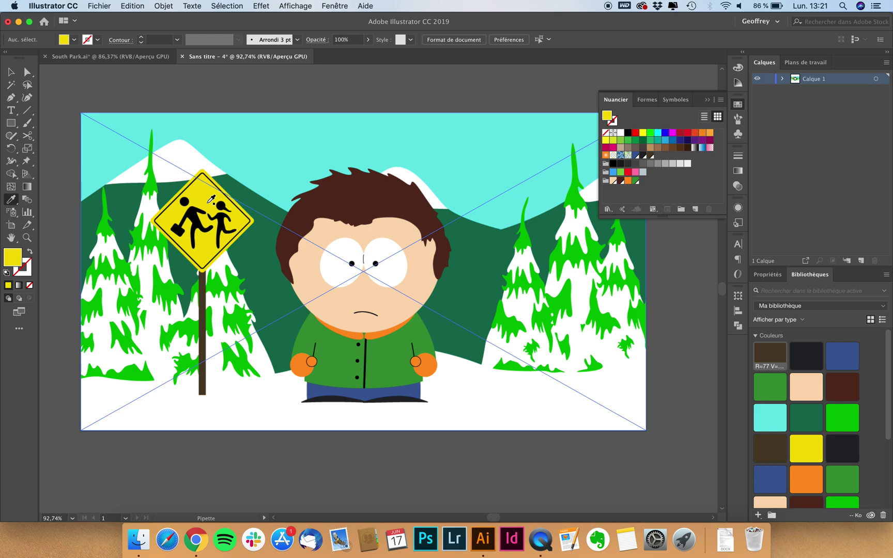
{"action": "left_click", "coordinate": [695, 209]}
{"action": "key", "text": "Return"}
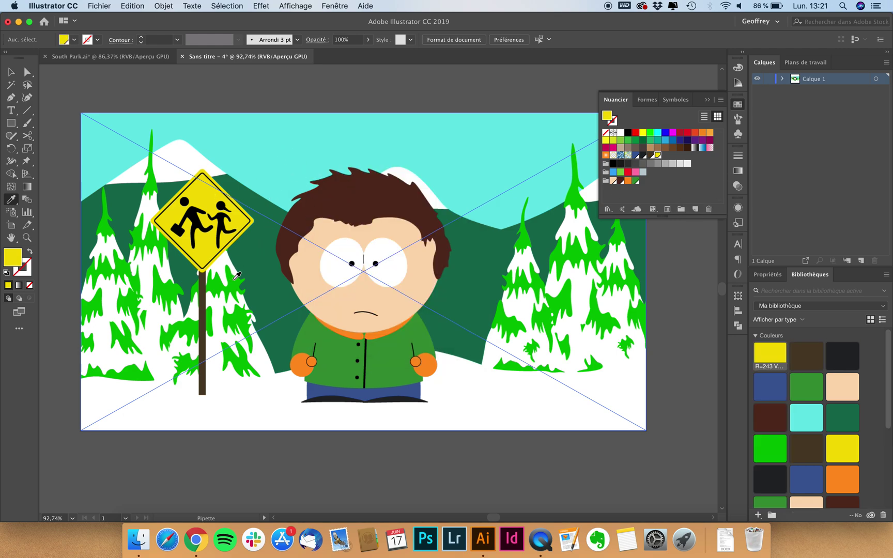
Step: Save the trees' bright green, the mountain's dark green (R=19 V=109 B=81) and the sky's turquoise as new swatches
{"action": "left_click", "coordinate": [235, 277]}
{"action": "left_click", "coordinate": [696, 208]}
{"action": "key", "text": "Return"}
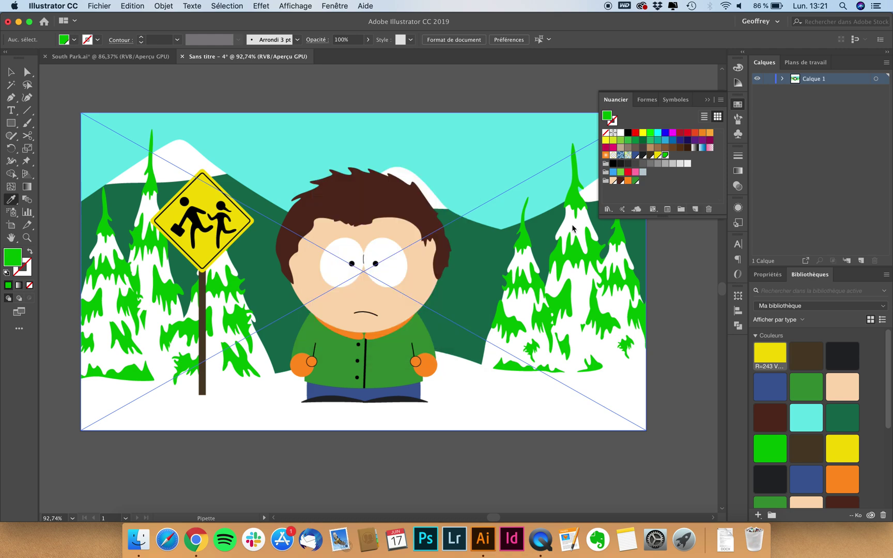
{"action": "left_click", "coordinate": [507, 265]}
{"action": "left_click", "coordinate": [695, 209]}
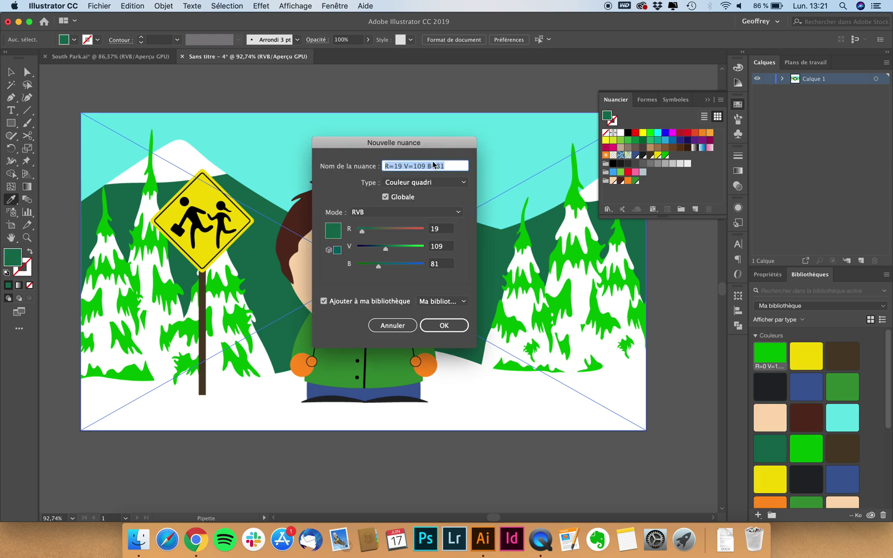
{"action": "key", "text": "Return"}
{"action": "left_click", "coordinate": [509, 145]}
{"action": "left_click", "coordinate": [695, 209]}
{"action": "key", "text": "Return"}
Step: Move all the new swatches from the trouser blue through the sky turquoise into the South Park group, and collapse the swatches
{"action": "left_click", "coordinate": [635, 154]}
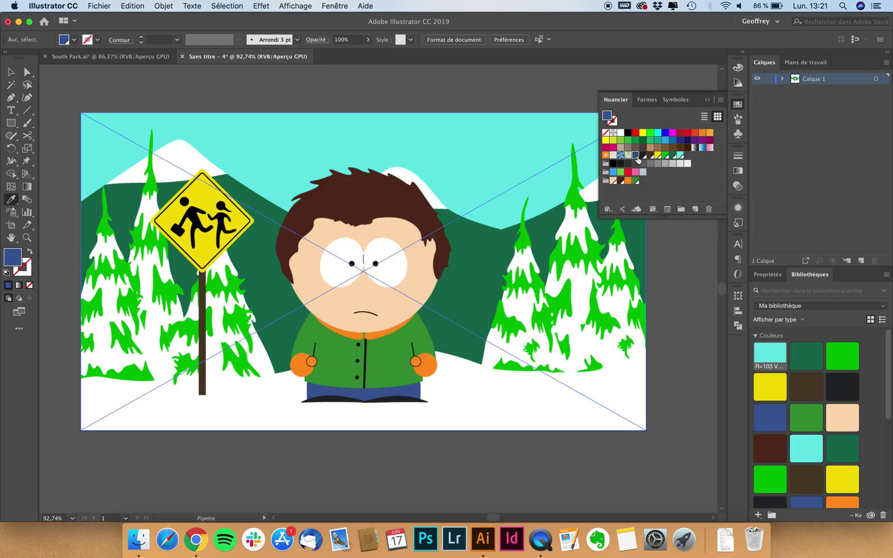
{"action": "left_click", "coordinate": [680, 155], "text": "shift"}
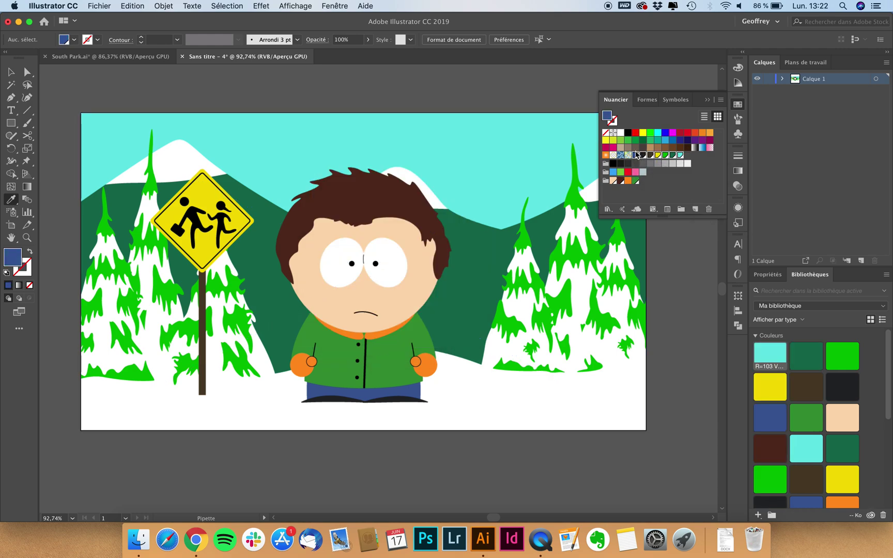
{"action": "left_click_drag", "start_coordinate": [636, 156], "coordinate": [639, 182]}
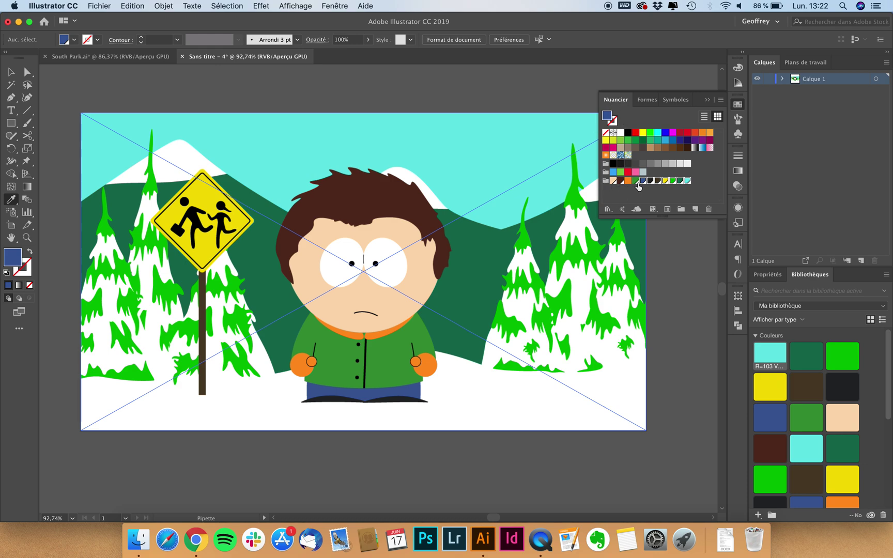
{"action": "left_click", "coordinate": [625, 102]}
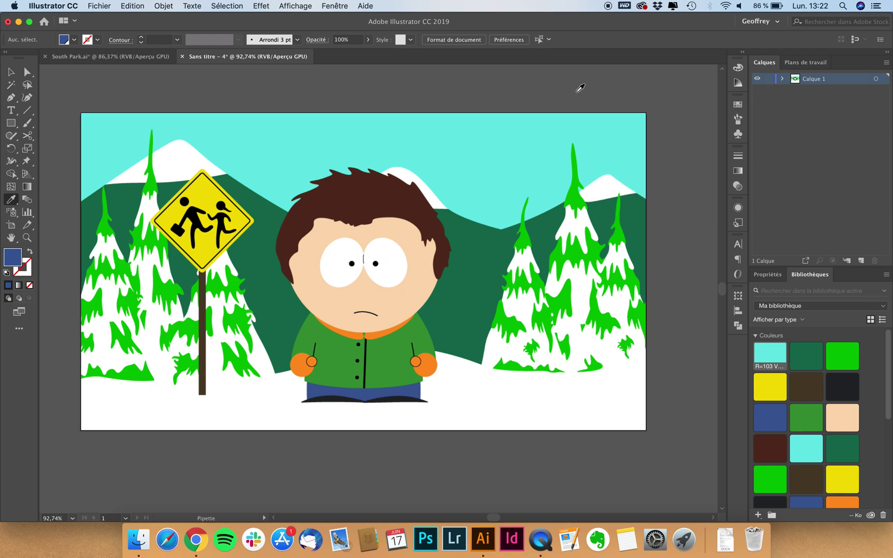
Step: Select the South Park reference image and set its opacity to 20%
{"action": "left_click", "coordinate": [9, 73]}
{"action": "left_click", "coordinate": [262, 190]}
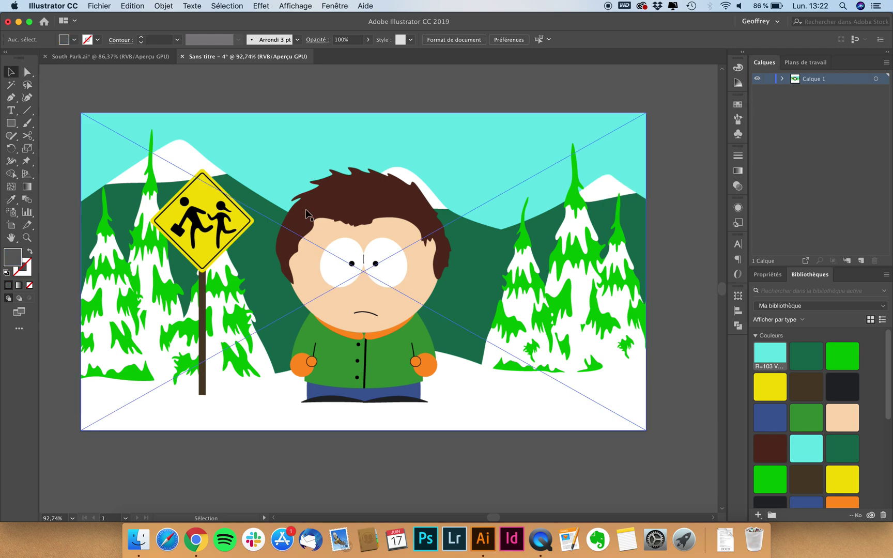
{"action": "scroll", "coordinate": [376, 248], "scroll_direction": "down", "scroll_amount": 2}
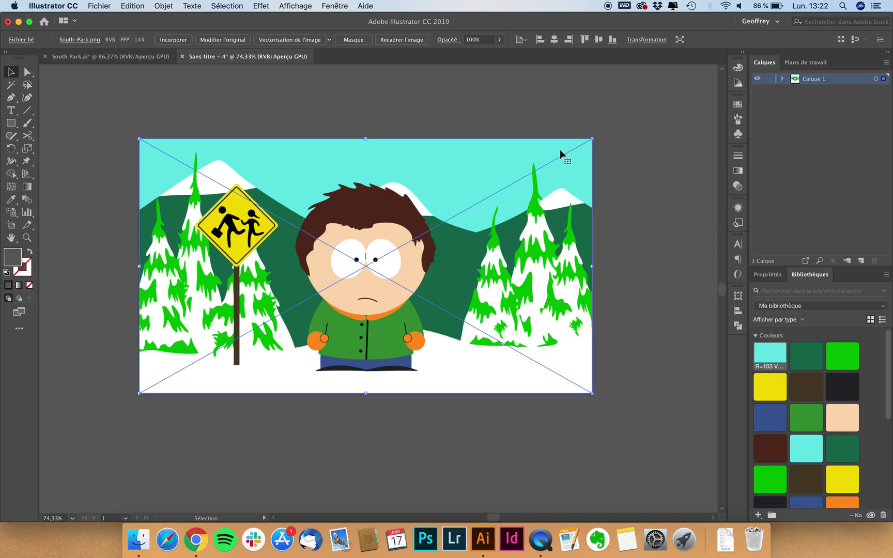
{"action": "left_click", "coordinate": [486, 39]}
{"action": "left_click", "coordinate": [486, 39]}
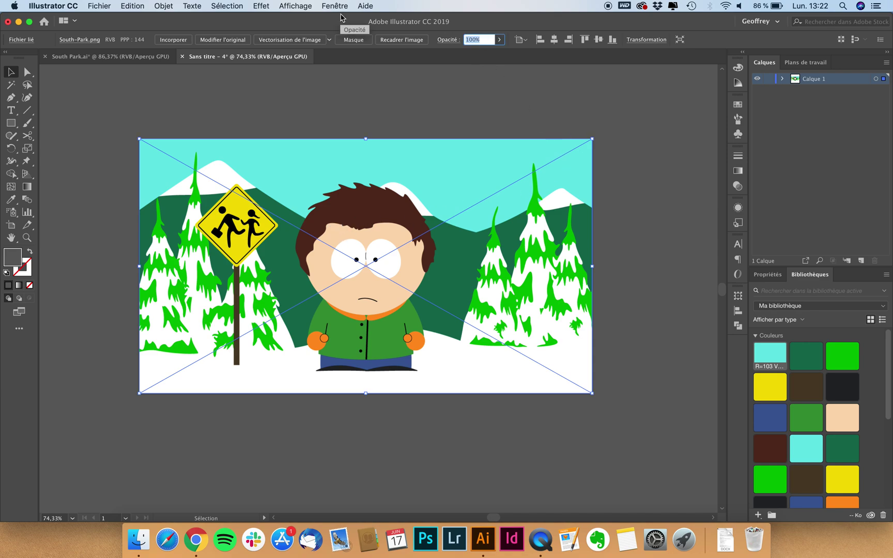
{"action": "scroll", "coordinate": [388, 251], "scroll_direction": "up", "scroll_amount": 2}
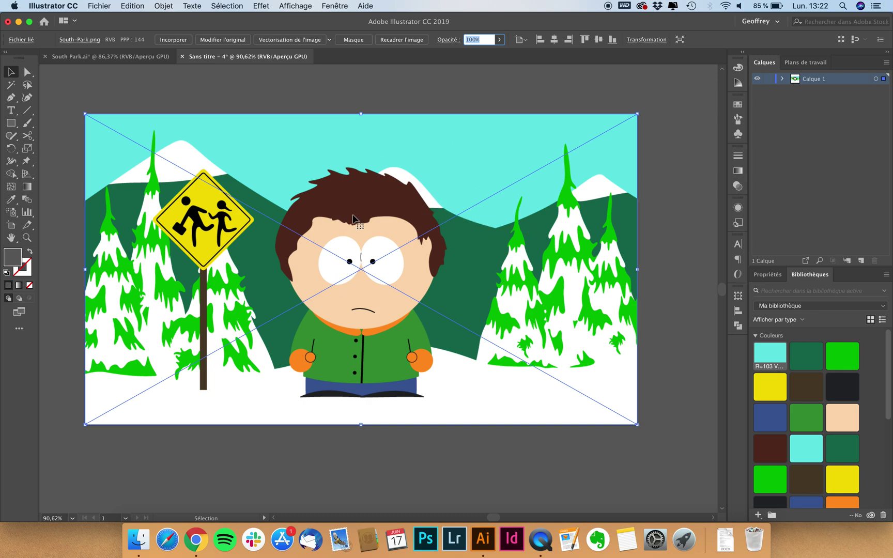
{"action": "type", "text": "20"}
{"action": "key", "text": "Return"}
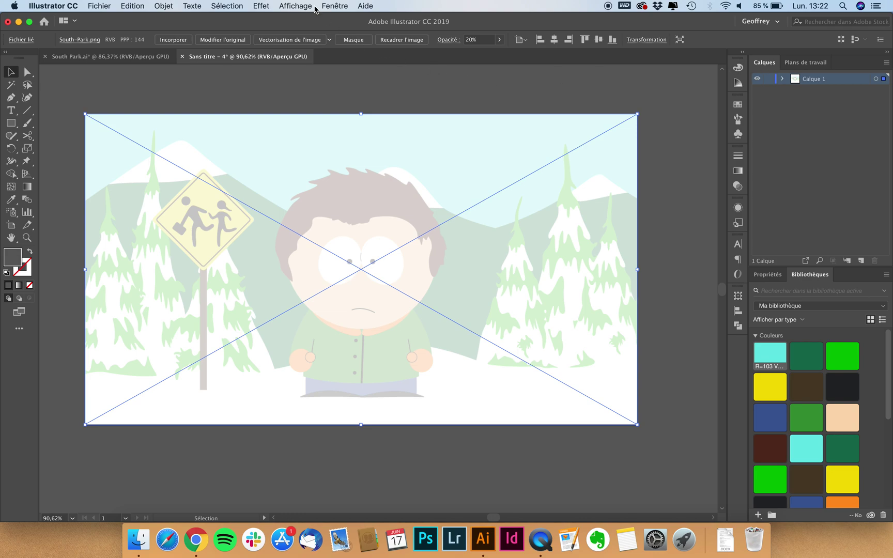
Step: Lock the Calque 1 layer that holds the faded reference image
{"action": "left_click", "coordinate": [334, 6]}
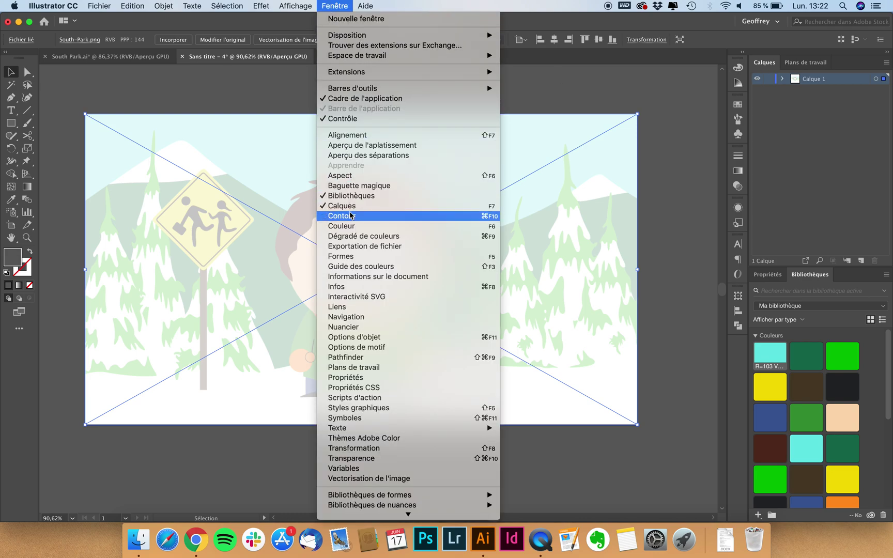
{"action": "left_click", "coordinate": [327, 4]}
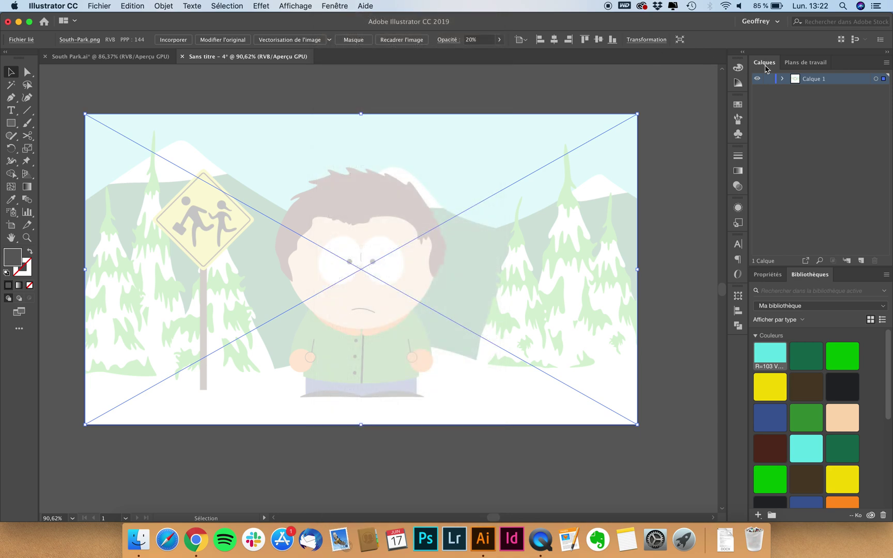
{"action": "left_click", "coordinate": [769, 78]}
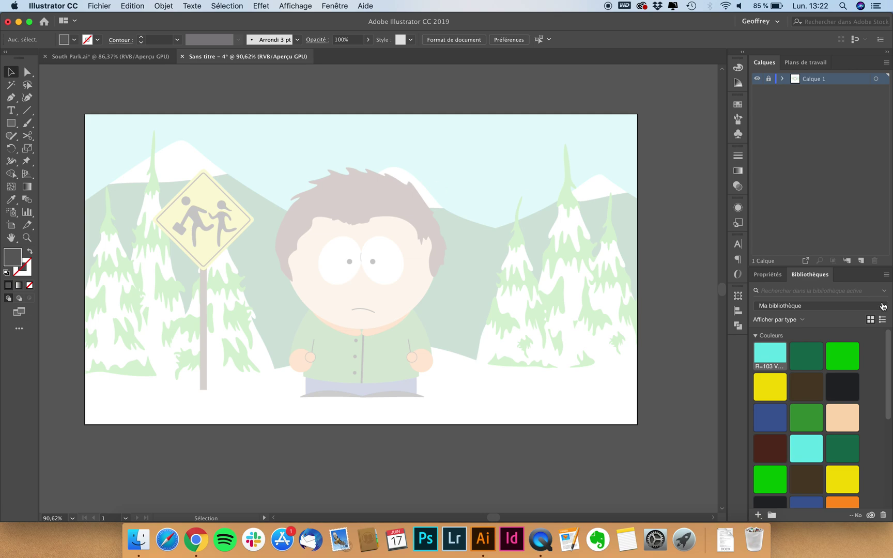
Step: Create a new layer above Calque 1 and name it Personnage
{"action": "left_click", "coordinate": [861, 261]}
{"action": "double_click", "coordinate": [821, 81]}
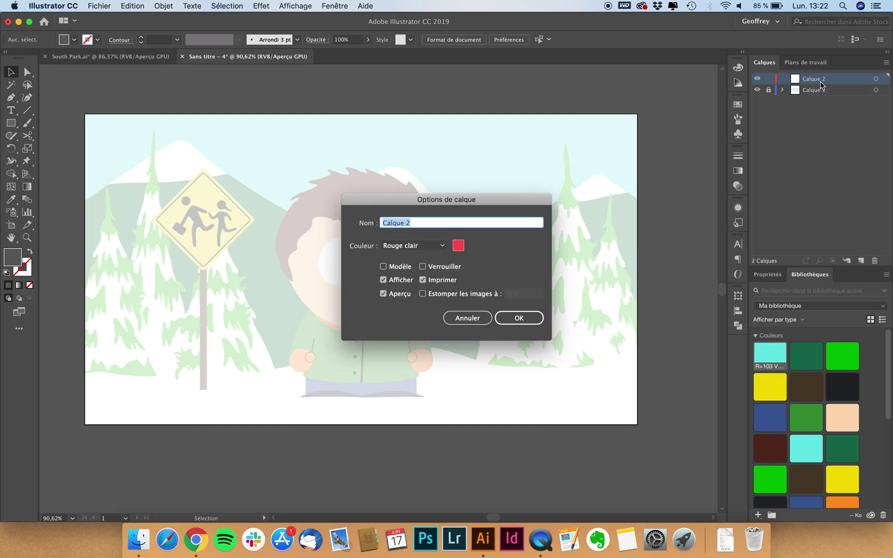
{"action": "type", "text": "Personnage"}
{"action": "left_click", "coordinate": [527, 316]}
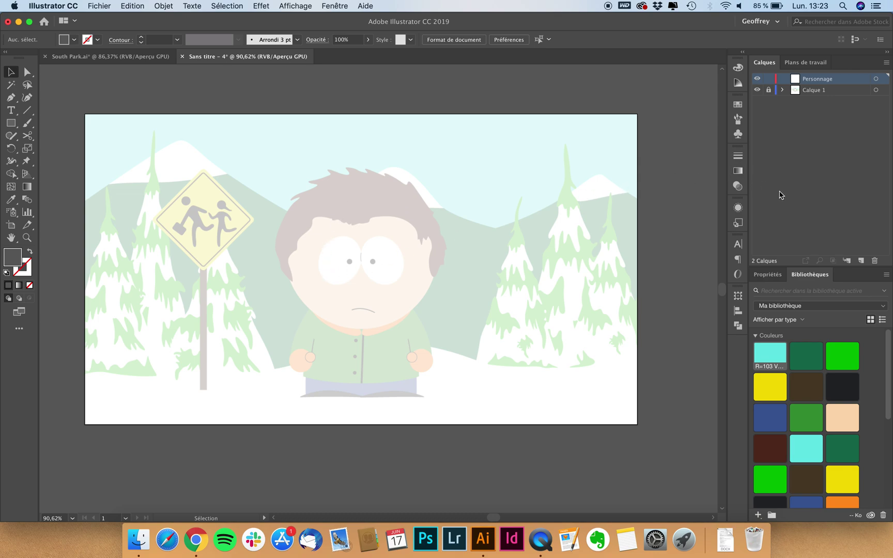
Step: Add a layer named Décor beneath Personnage, lock it, and make Personnage the active layer
{"action": "left_click", "coordinate": [861, 265]}
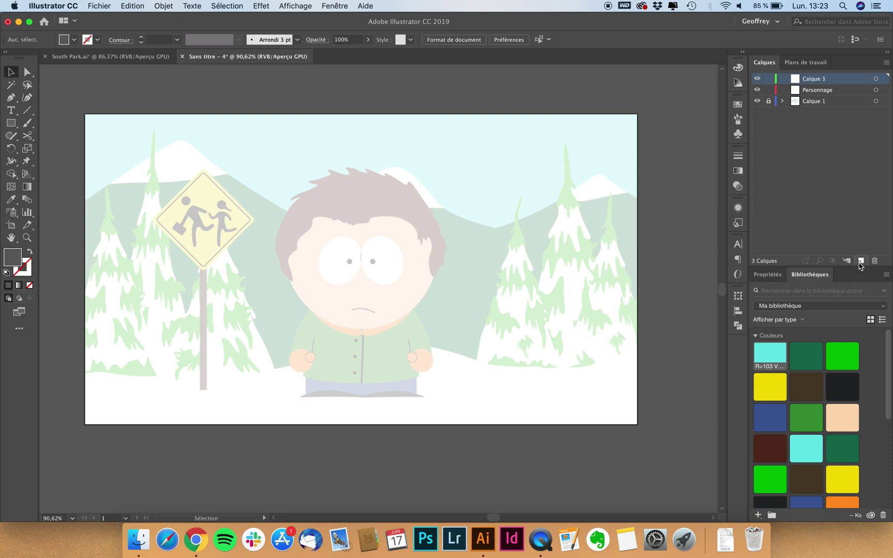
{"action": "double_click", "coordinate": [816, 83]}
{"action": "type", "text": "Décor"}
{"action": "key", "text": "Return"}
{"action": "left_click_drag", "start_coordinate": [833, 82], "coordinate": [829, 93]}
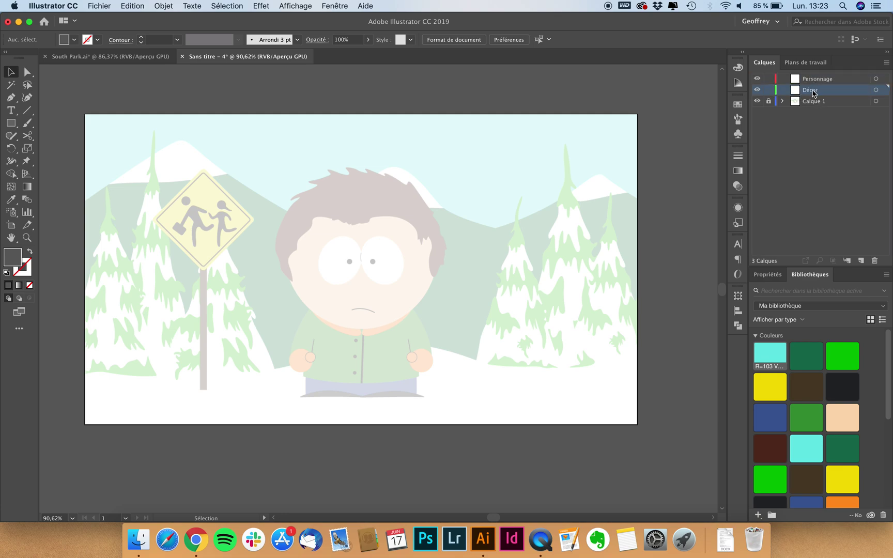
{"action": "left_click_drag", "start_coordinate": [813, 93], "coordinate": [821, 82]}
{"action": "left_click", "coordinate": [826, 80]}
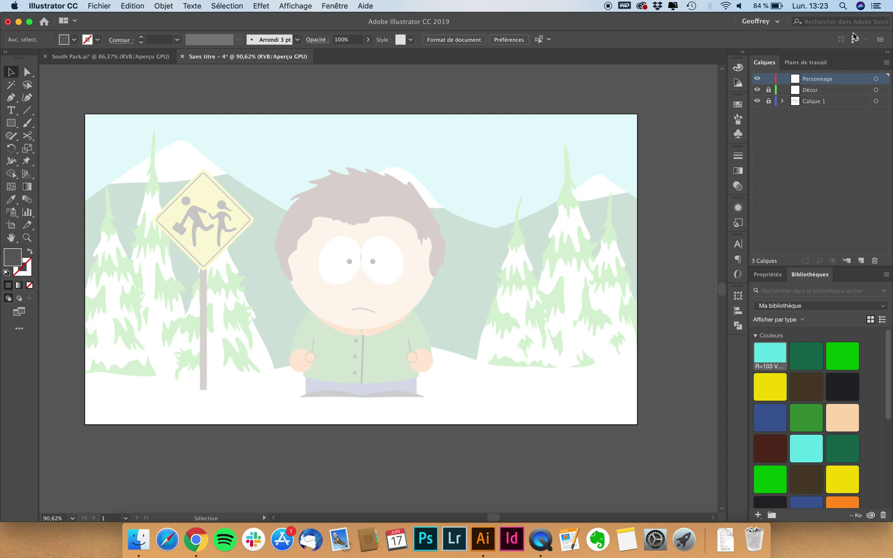
Step: Draw a circle about 167 px in diameter over the character's face with the Ellipse tool, using the South Park skin colour as fill
{"action": "left_click_drag", "start_coordinate": [11, 123], "coordinate": [63, 149]}
{"action": "left_click", "coordinate": [73, 39]}
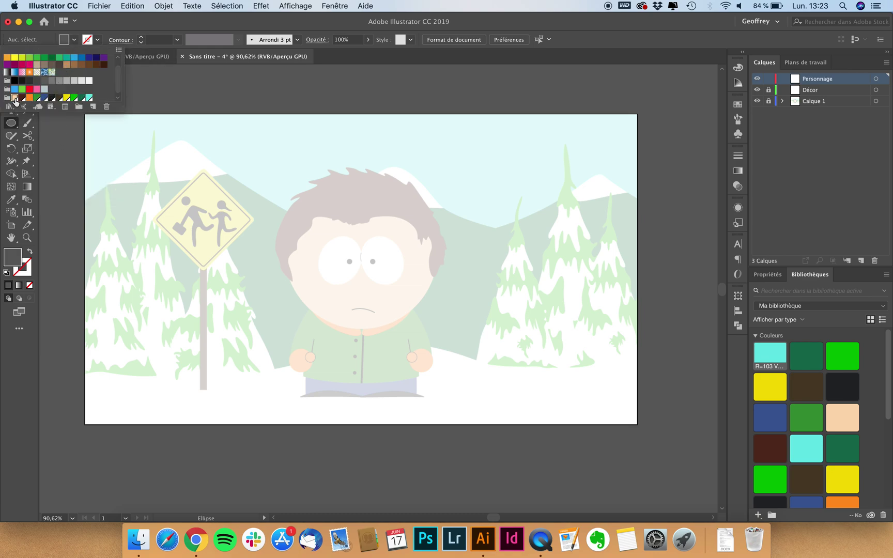
{"action": "left_click", "coordinate": [15, 98]}
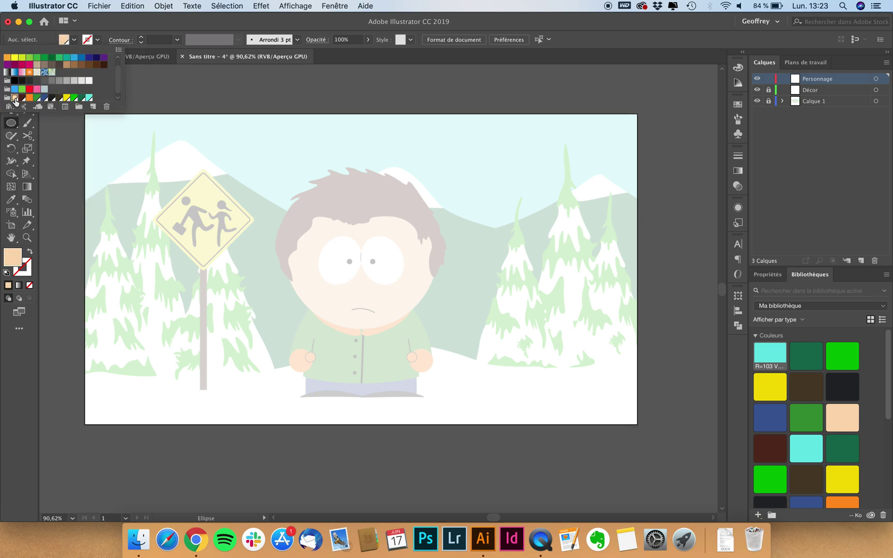
{"action": "left_click", "coordinate": [111, 28]}
{"action": "scroll", "coordinate": [360, 256], "scroll_direction": "up", "scroll_amount": 2}
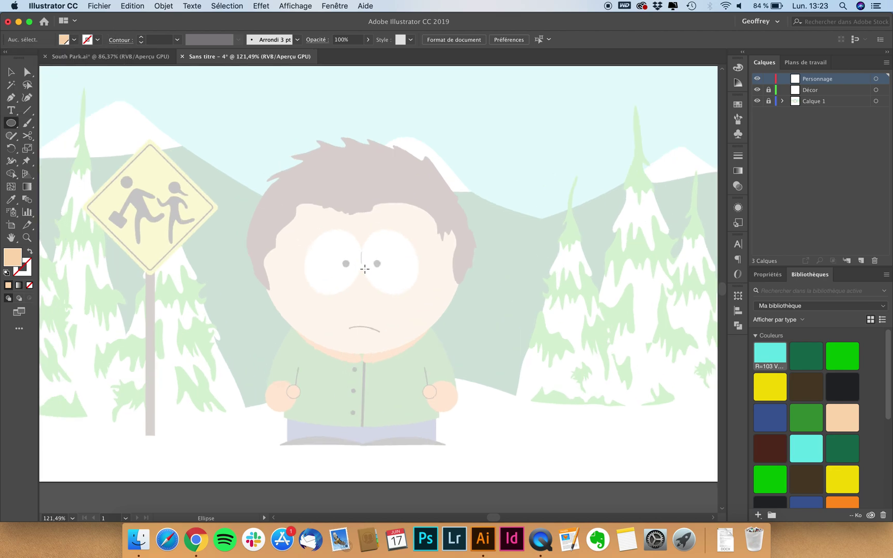
{"action": "left_click_drag", "start_coordinate": [373, 261], "coordinate": [461, 215]}
Step: Reposition the circle over the face, swapping its fill and stroke to compare it with the reference, and restore the skin-coloured fill
{"action": "key", "text": "v"}
{"action": "mouse_move", "coordinate": [340, 220]}
{"action": "left_mouse_down"}
{"action": "mouse_move", "coordinate": [344, 204]}
{"action": "mouse_move", "coordinate": [340, 211]}
{"action": "left_mouse_up"}
{"action": "key", "text": "shift+x"}
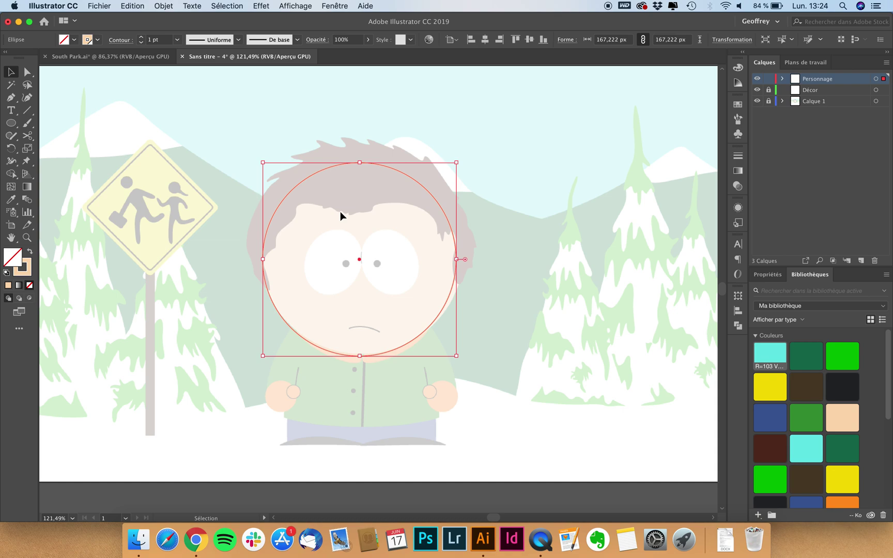
{"action": "key", "text": "shift+x"}
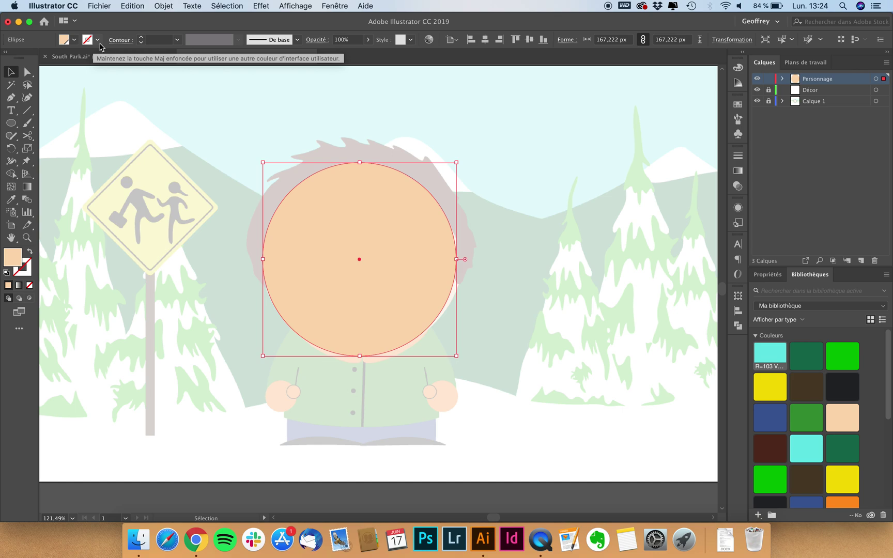
Step: Give the face circle a skin-coloured stroke with no fill and enlarge it to about 173 px in diameter
{"action": "key", "text": "shift+x"}
{"action": "key", "text": "shift+x"}
{"action": "key", "text": "shift+x"}
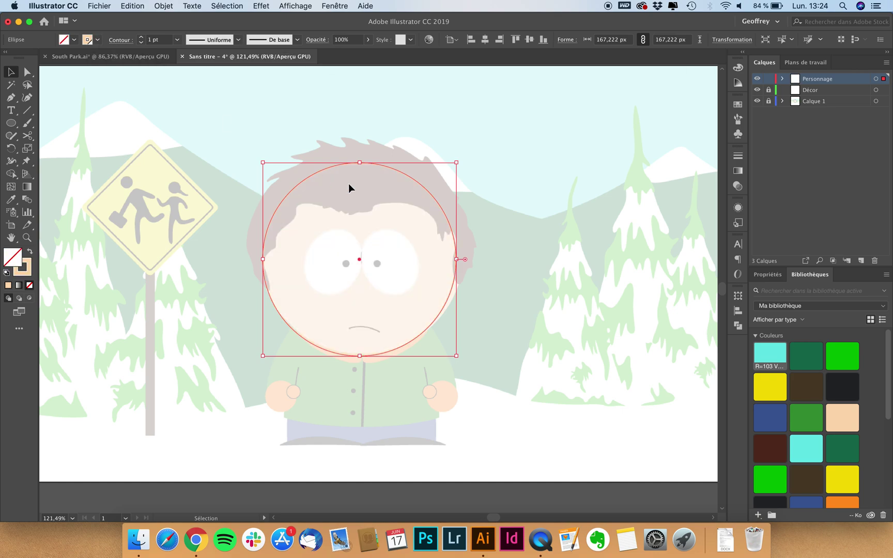
{"action": "left_click", "coordinate": [502, 152]}
{"action": "scroll", "coordinate": [432, 200], "scroll_direction": "up", "scroll_amount": 3}
{"action": "left_click_drag", "start_coordinate": [430, 195], "coordinate": [433, 193]}
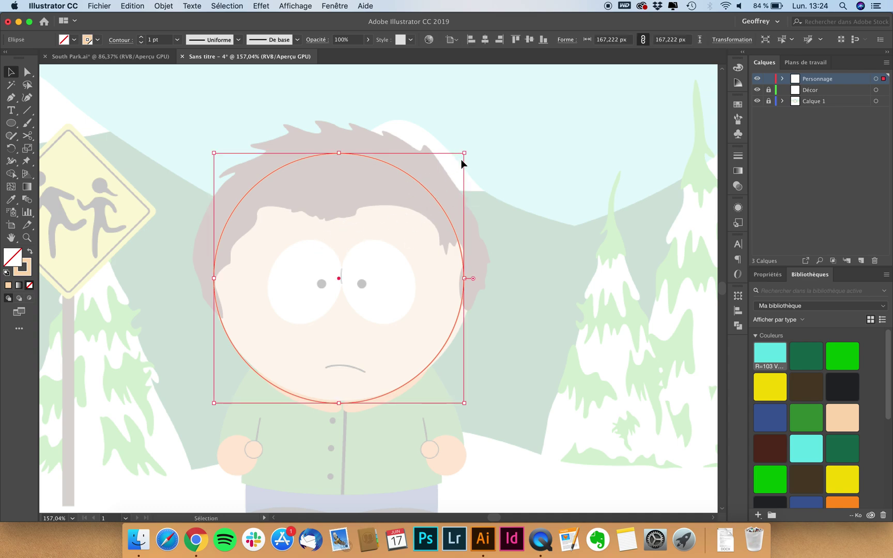
{"action": "left_click_drag", "start_coordinate": [466, 154], "coordinate": [473, 146]}
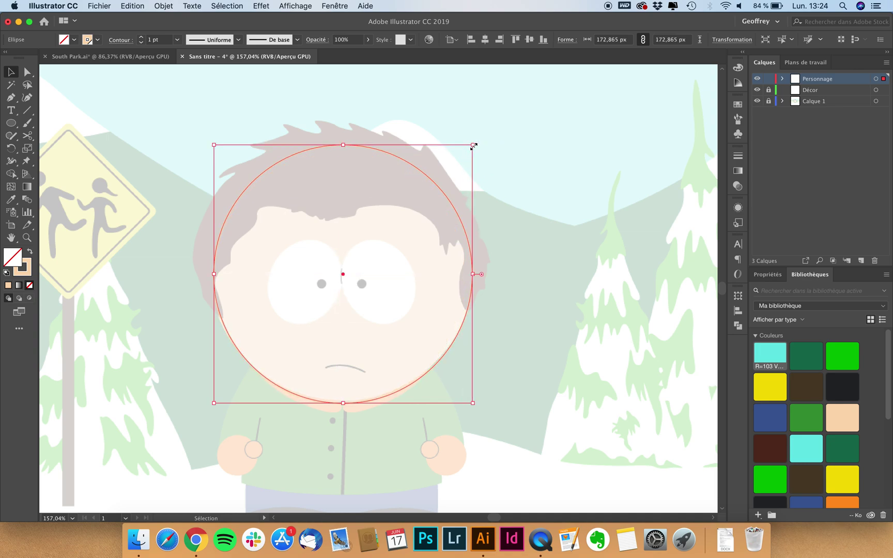
Step: Enlarge the face circle to about 175 px in diameter and nudge it to follow the reference head's outline
{"action": "left_click", "coordinate": [505, 259]}
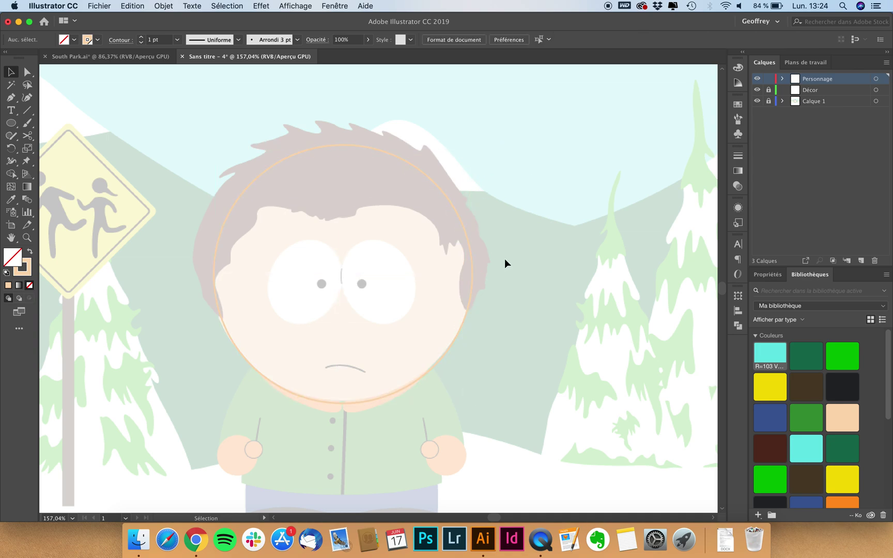
{"action": "left_click", "coordinate": [377, 398]}
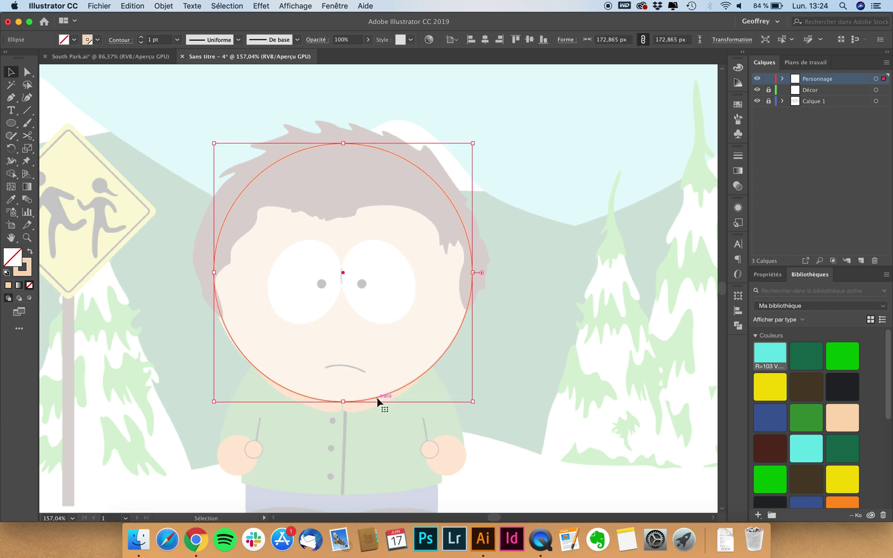
{"action": "left_click", "coordinate": [443, 286]}
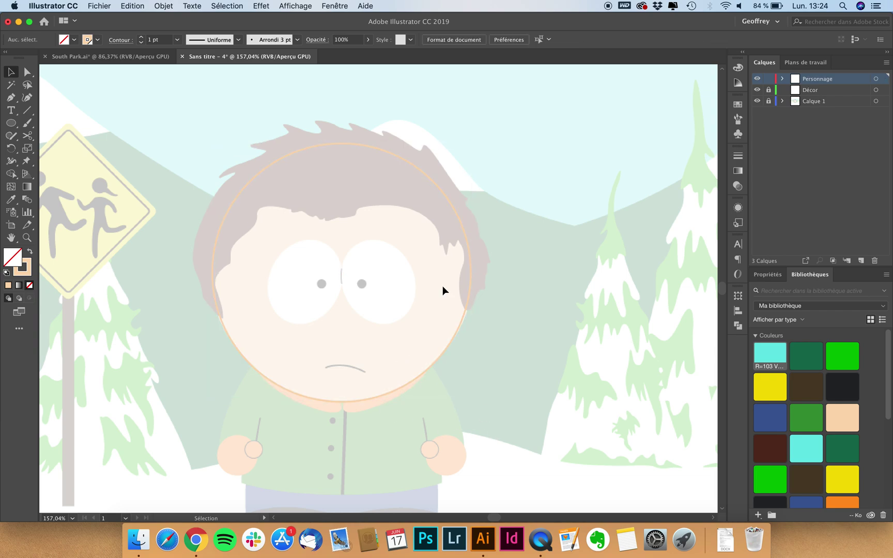
{"action": "left_click", "coordinate": [419, 171]}
{"action": "left_click_drag", "start_coordinate": [471, 145], "coordinate": [474, 140]}
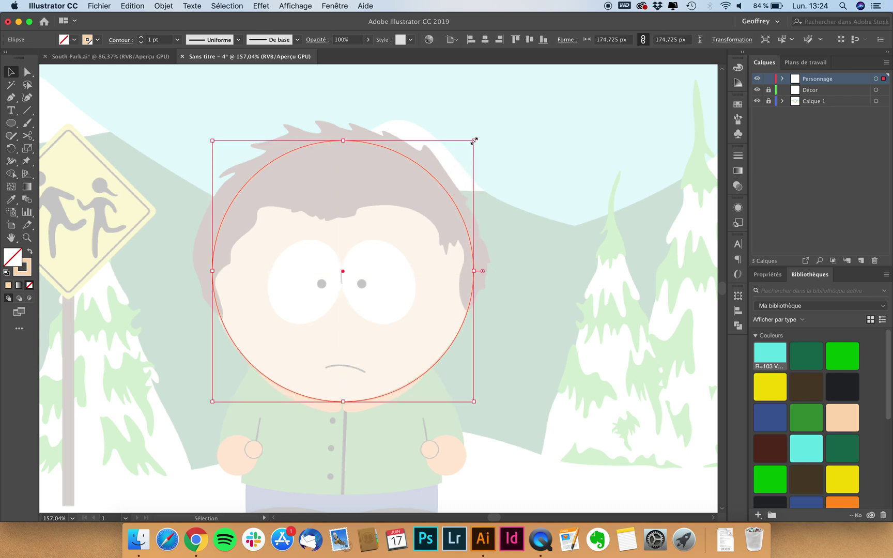
{"action": "key", "text": "Left"}
{"action": "key", "text": "Down"}
{"action": "left_click", "coordinate": [618, 240]}
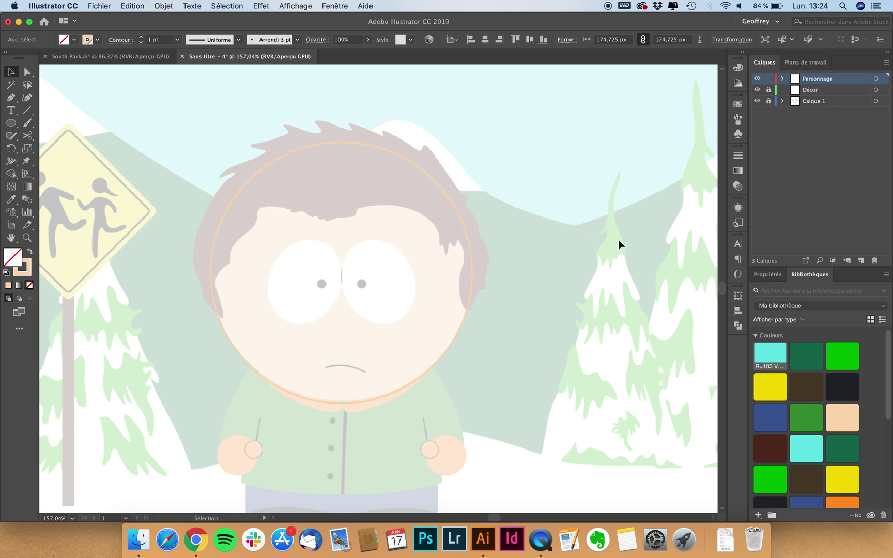
Step: Centre the face circle horizontally on the artboard, ignoring the blocked-applications alert
{"action": "left_click", "coordinate": [447, 196]}
{"action": "scroll", "coordinate": [351, 289], "scroll_direction": "down", "scroll_amount": 6}
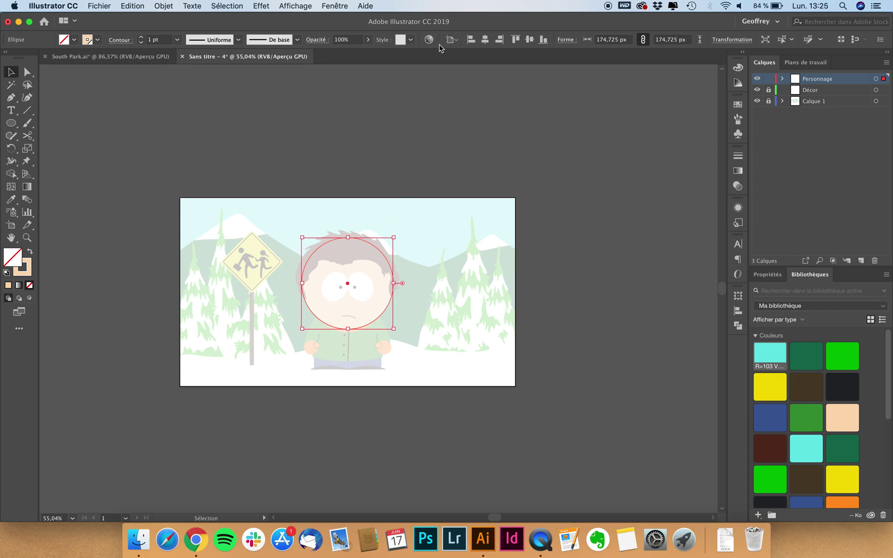
{"action": "left_click", "coordinate": [738, 325]}
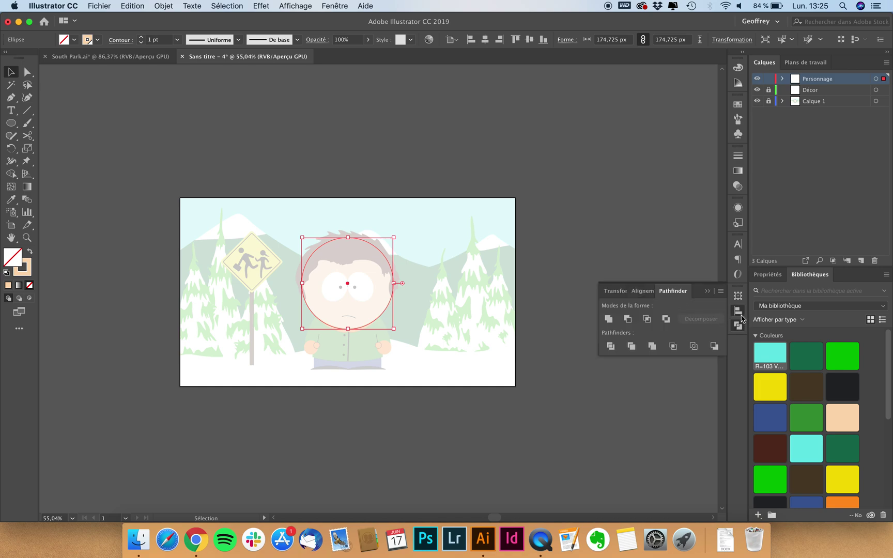
{"action": "left_click", "coordinate": [739, 311]}
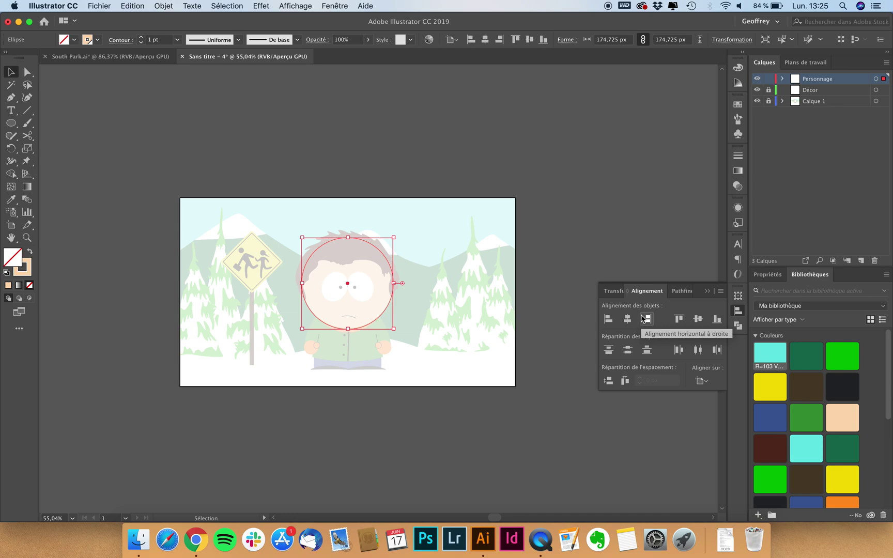
{"action": "scroll", "coordinate": [542, 324], "scroll_direction": "up", "scroll_amount": 2}
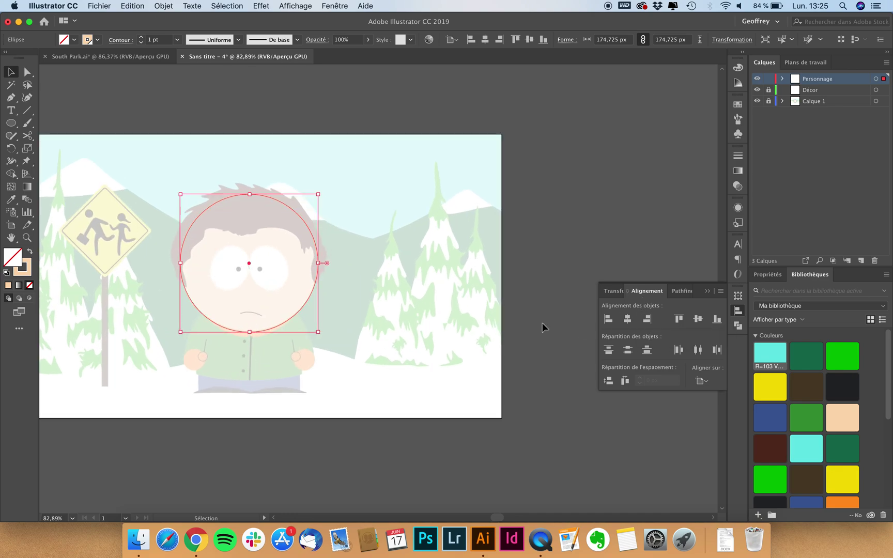
{"action": "scroll", "coordinate": [561, 323], "scroll_direction": "left", "scroll_amount": 3}
{"action": "left_click", "coordinate": [705, 383]}
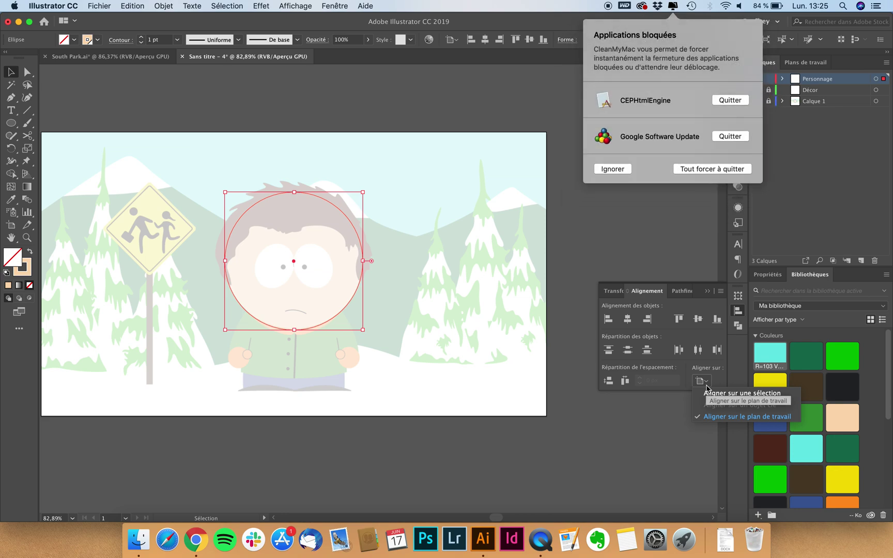
{"action": "left_click", "coordinate": [615, 169]}
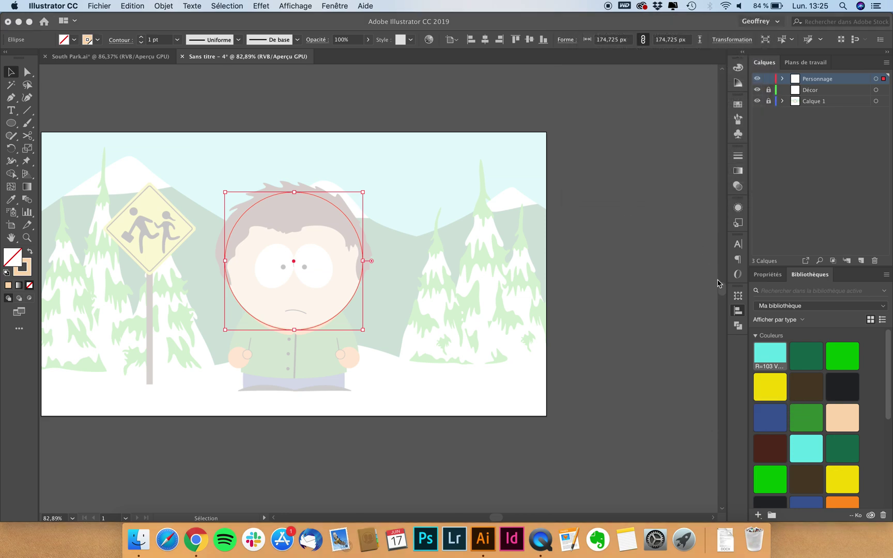
{"action": "left_click", "coordinate": [739, 310]}
{"action": "left_click", "coordinate": [703, 382]}
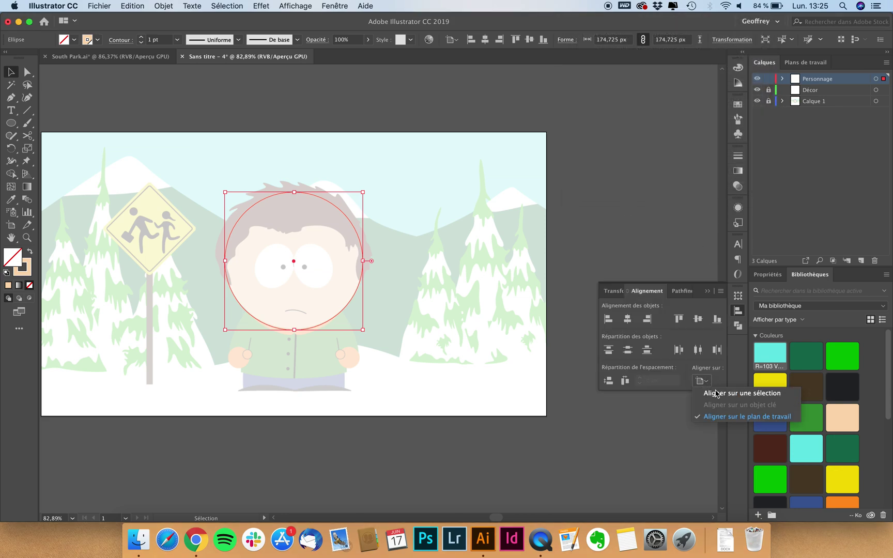
{"action": "left_click", "coordinate": [627, 320]}
{"action": "left_click", "coordinate": [628, 320]}
{"action": "left_click", "coordinate": [445, 235]}
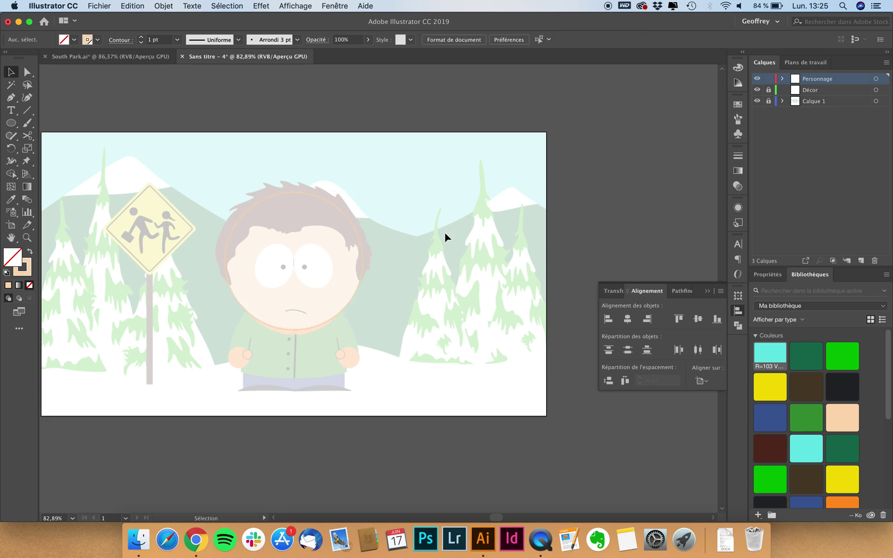
Step: Draw an unfilled ellipse about 45 by 62 px over the reference's left eye and set its stroke to white
{"action": "scroll", "coordinate": [274, 233], "scroll_direction": "up", "scroll_amount": 4}
{"action": "scroll", "coordinate": [272, 229], "scroll_direction": "up", "scroll_amount": 2}
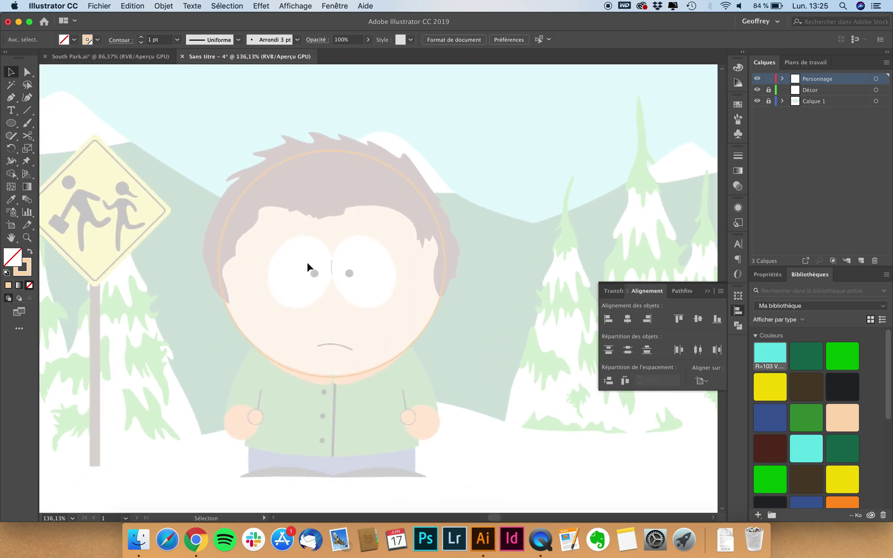
{"action": "scroll", "coordinate": [310, 261], "scroll_direction": "up", "scroll_amount": 2}
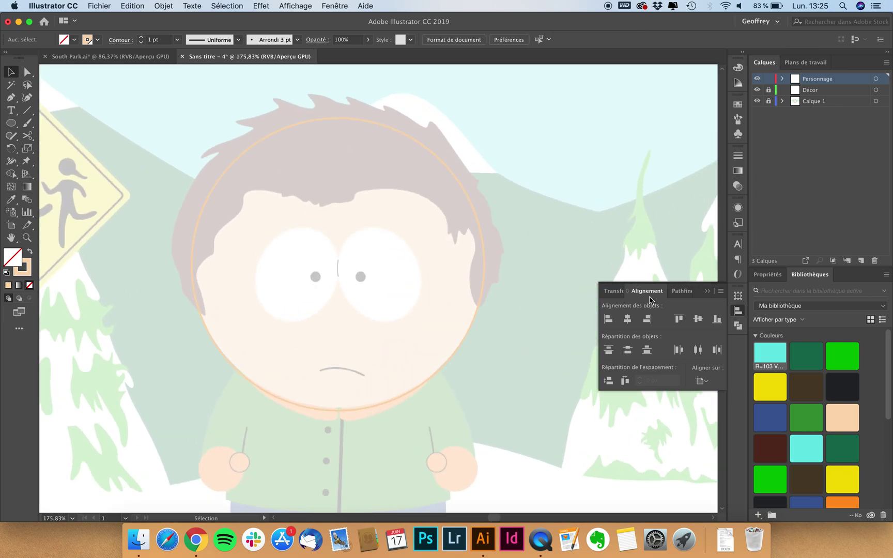
{"action": "scroll", "coordinate": [275, 254], "scroll_direction": "up", "scroll_amount": 2}
{"action": "scroll", "coordinate": [274, 254], "scroll_direction": "down", "scroll_amount": 1}
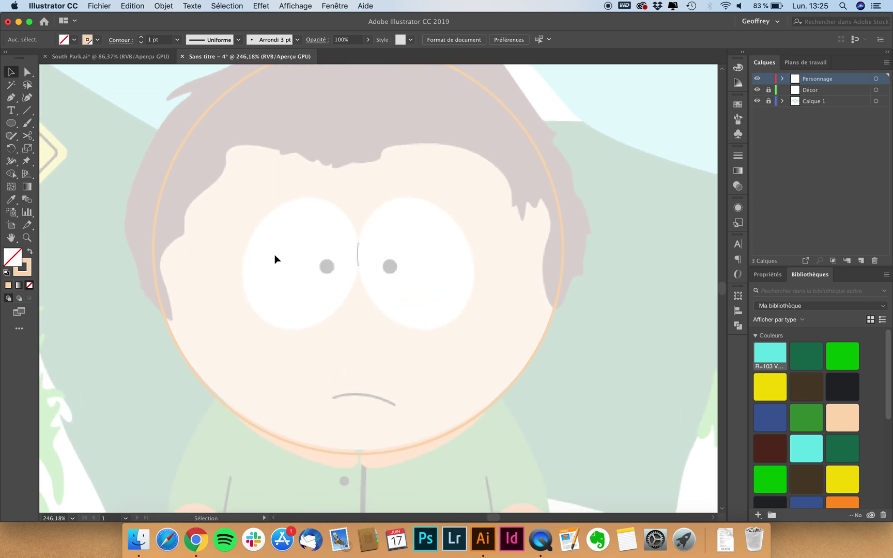
{"action": "left_click_drag", "start_coordinate": [11, 123], "coordinate": [61, 149]}
{"action": "left_click_drag", "start_coordinate": [351, 188], "coordinate": [247, 335]}
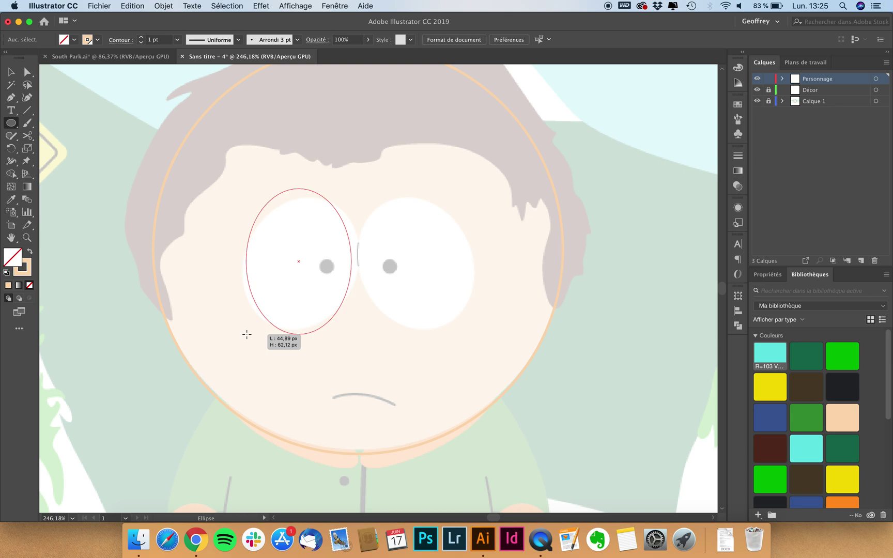
{"action": "left_click_drag", "start_coordinate": [247, 335], "coordinate": [246, 334]}
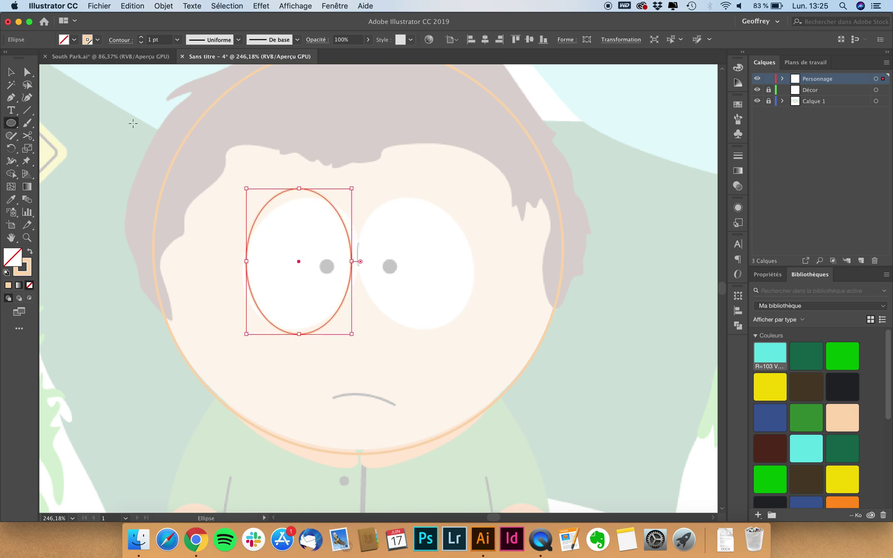
{"action": "left_click", "coordinate": [97, 40]}
{"action": "scroll", "coordinate": [52, 80], "scroll_direction": "up", "scroll_amount": 1}
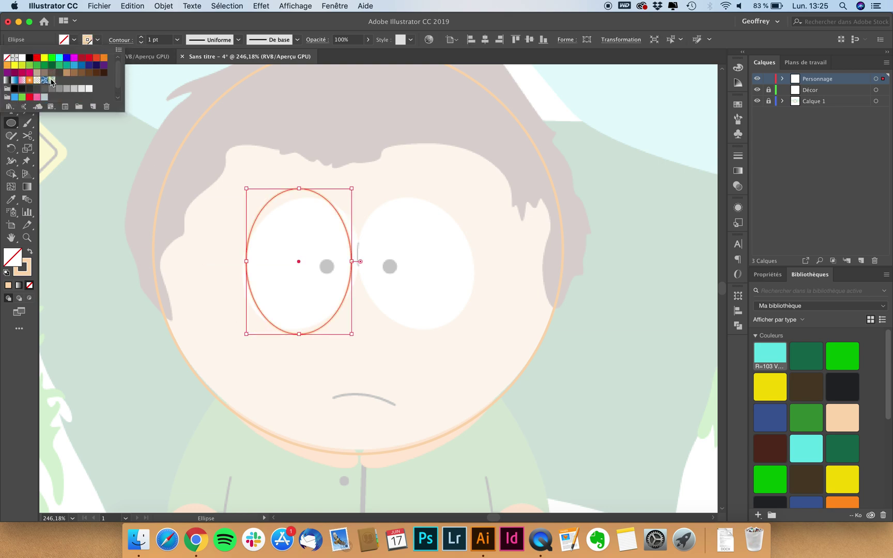
{"action": "left_click", "coordinate": [22, 59]}
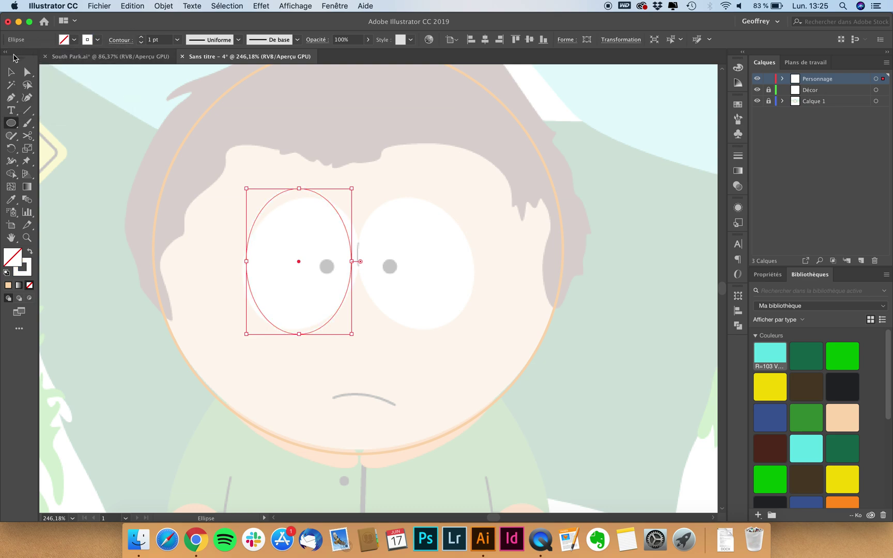
Step: Rotate the left eye ellipse clockwise to match the reference's tilt and reduce its height to about 60 px
{"action": "left_click", "coordinate": [10, 72]}
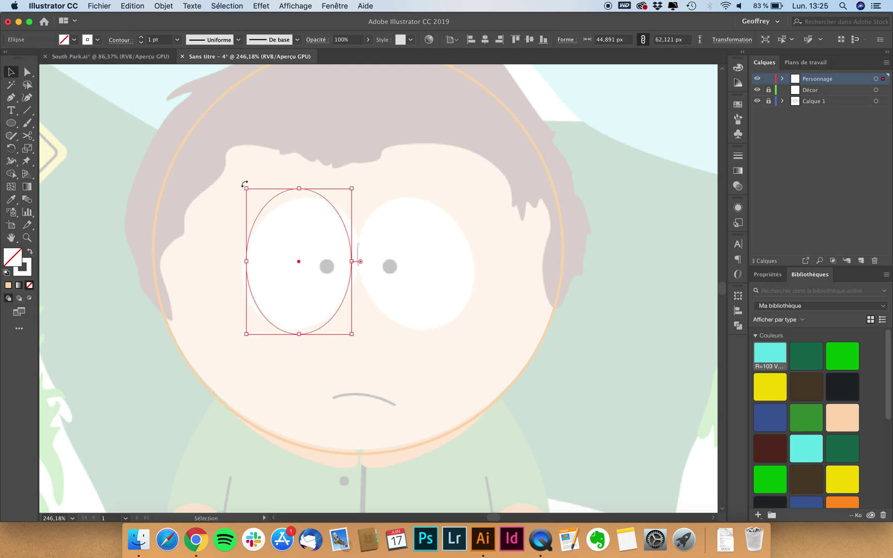
{"action": "left_click_drag", "start_coordinate": [244, 184], "coordinate": [270, 182]}
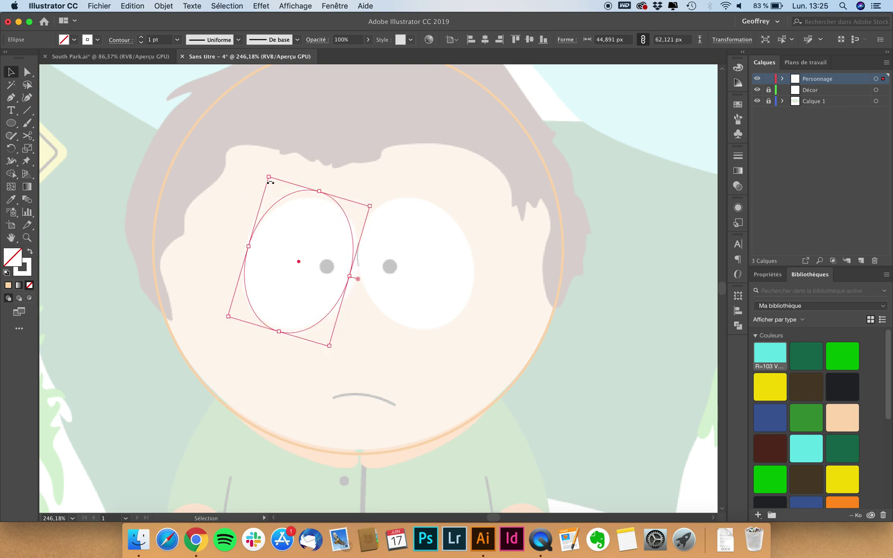
{"action": "left_click", "coordinate": [318, 232]}
{"action": "left_click", "coordinate": [341, 207]}
{"action": "left_click_drag", "start_coordinate": [334, 202], "coordinate": [337, 202]}
{"action": "left_click_drag", "start_coordinate": [270, 175], "coordinate": [326, 200]}
Step: Widen the left eye ellipse to about 47 px so its outer side follows the reference eye
{"action": "scroll", "coordinate": [279, 248], "scroll_direction": "up", "scroll_amount": 2}
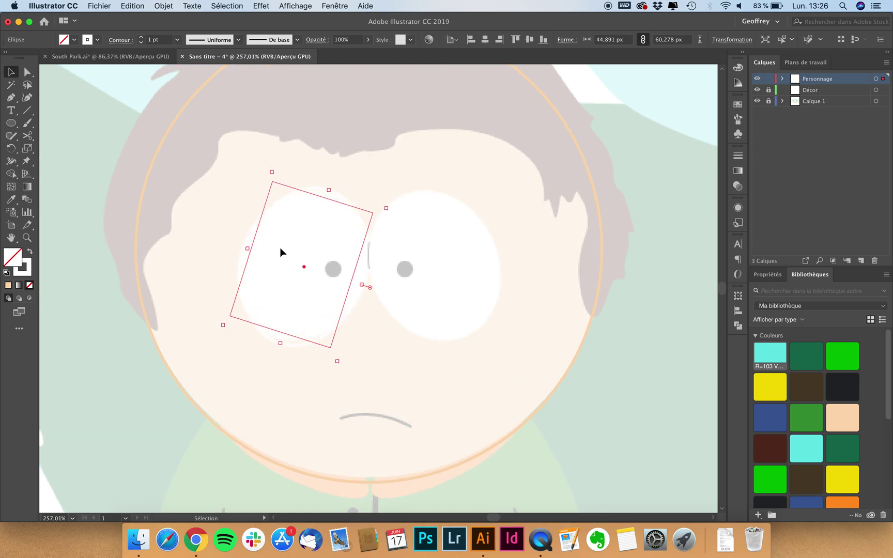
{"action": "scroll", "coordinate": [280, 249], "scroll_direction": "up", "scroll_amount": 2}
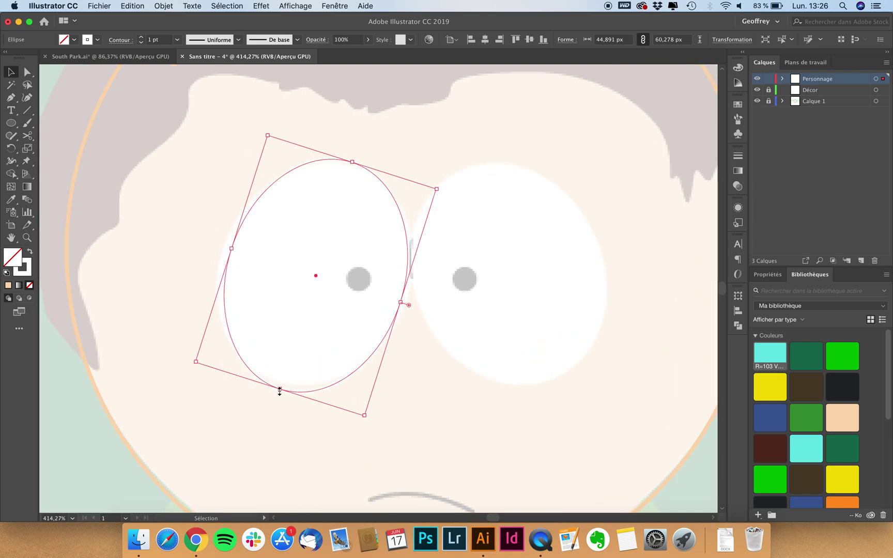
{"action": "left_click_drag", "start_coordinate": [230, 251], "coordinate": [223, 246]}
{"action": "mouse_move", "coordinate": [277, 390]}
{"action": "left_mouse_down"}
{"action": "mouse_move", "coordinate": [277, 379]}
{"action": "mouse_move", "coordinate": [277, 388]}
{"action": "left_mouse_up"}
{"action": "left_click", "coordinate": [242, 429]}
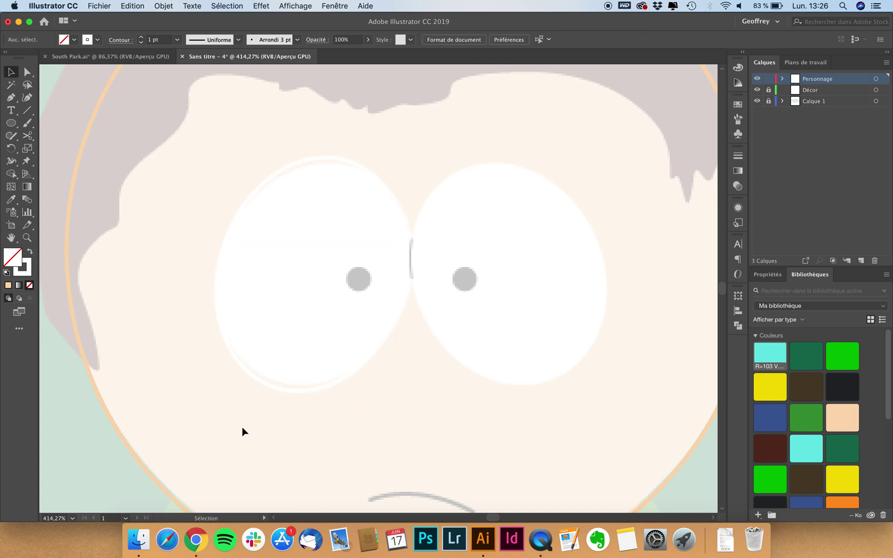
Step: Rotate the left eye ellipse slightly further clockwise, comparing its placement with undo and redo, and deselect it
{"action": "left_click", "coordinate": [393, 216]}
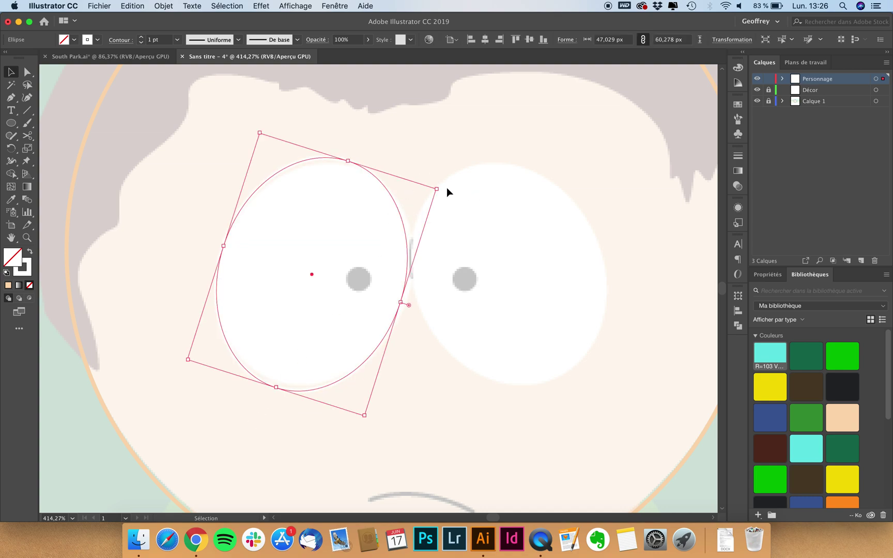
{"action": "left_click_drag", "start_coordinate": [440, 186], "coordinate": [447, 194]}
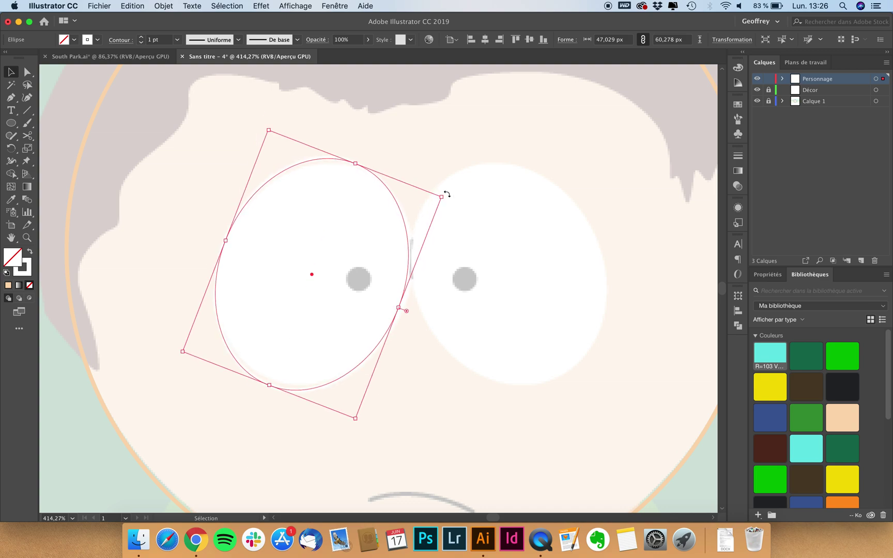
{"action": "key", "text": "super+z"}
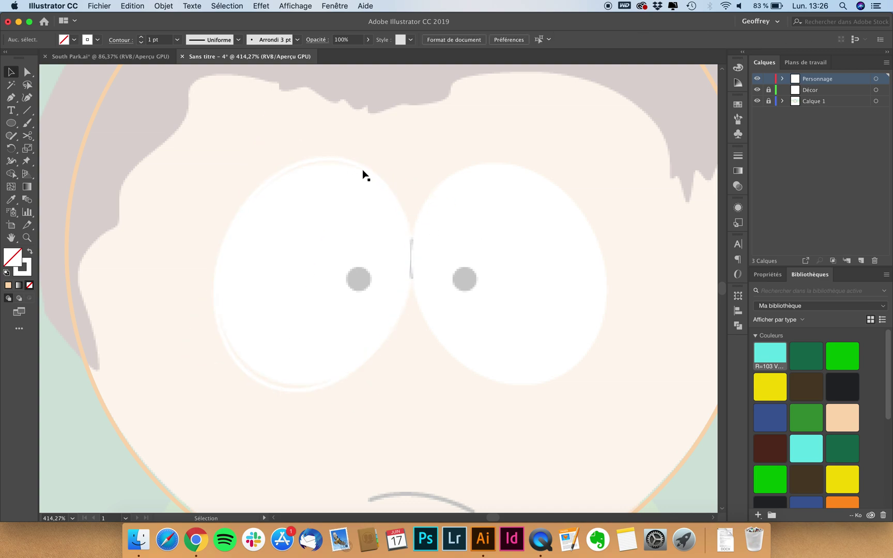
{"action": "key", "text": "super+shift+z"}
{"action": "scroll", "coordinate": [323, 292], "scroll_direction": "down", "scroll_amount": 2}
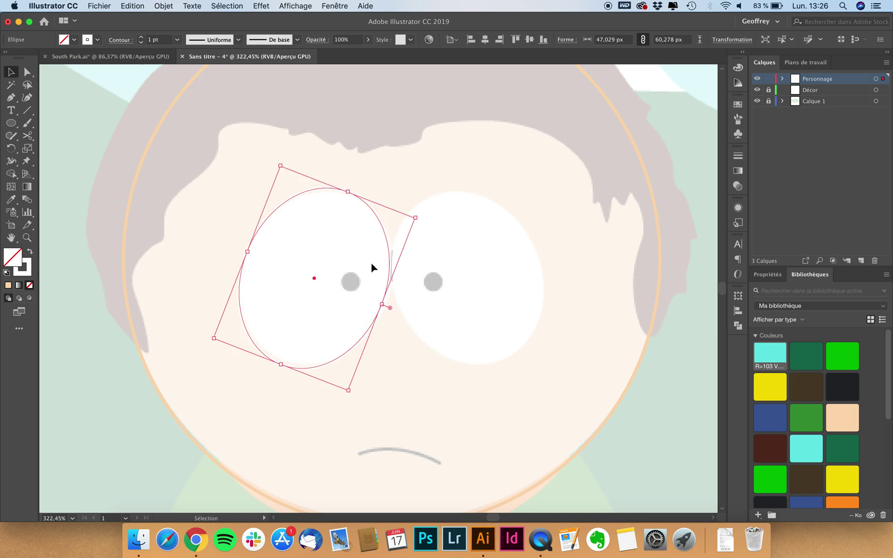
{"action": "key", "text": "shift+super+a"}
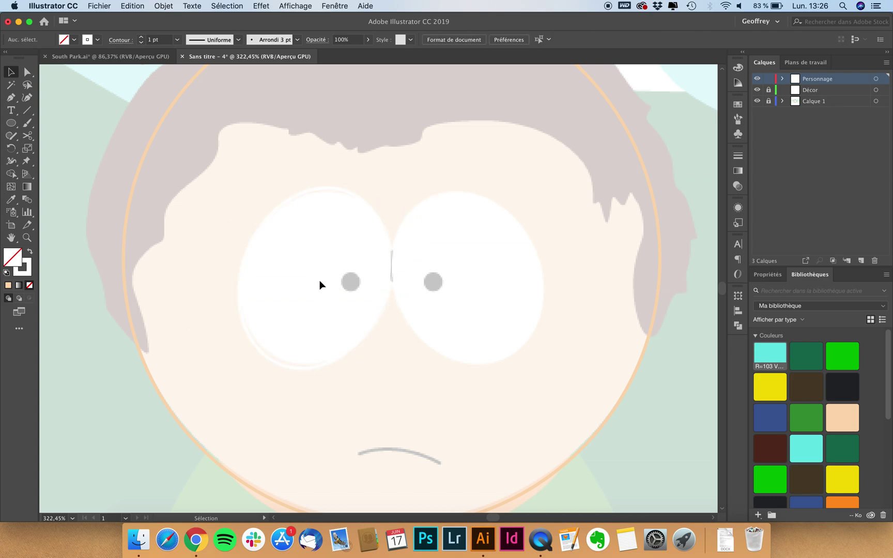
Step: Draw a circle about 5.5 px wide over the reference's left pupil, give it a black fill without stroke, and deselect it
{"action": "scroll", "coordinate": [320, 281], "scroll_direction": "up", "scroll_amount": 2}
{"action": "left_click", "coordinate": [11, 126]}
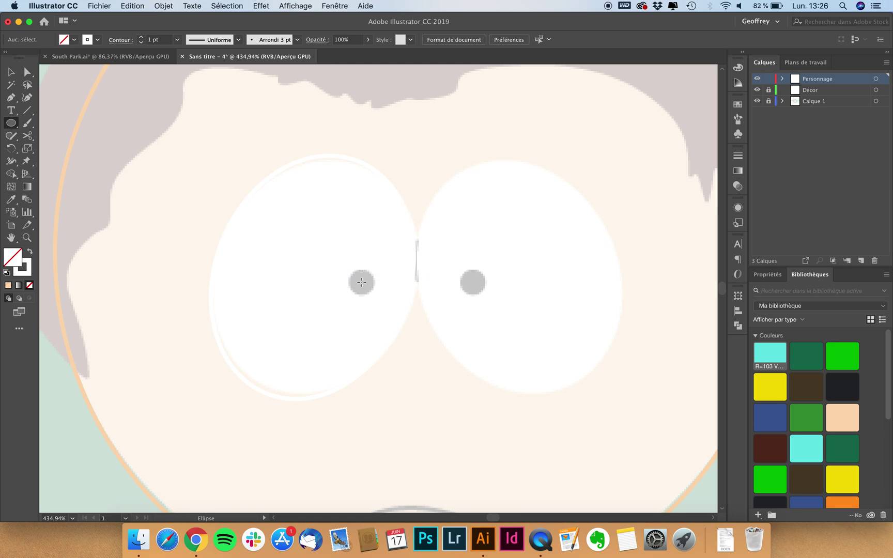
{"action": "left_click_drag", "start_coordinate": [361, 282], "coordinate": [373, 269]}
{"action": "left_click", "coordinate": [97, 39]}
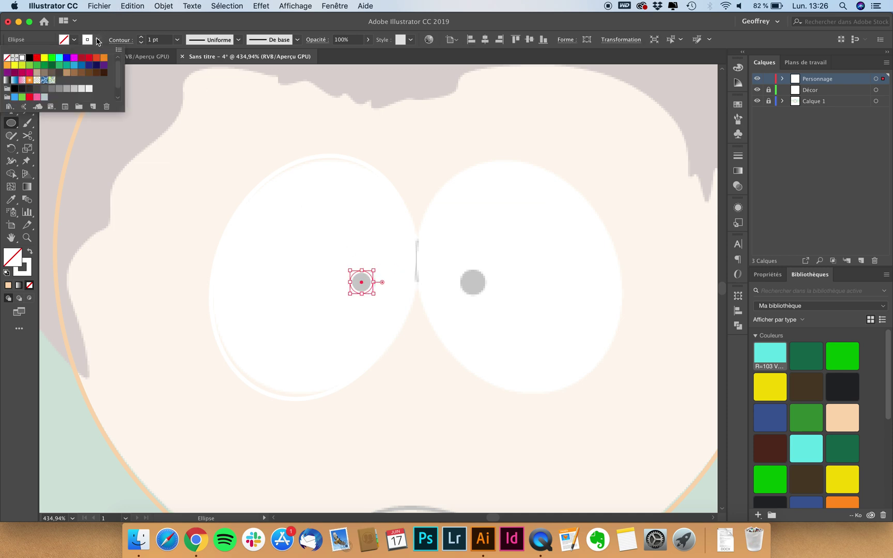
{"action": "left_click", "coordinate": [30, 57]}
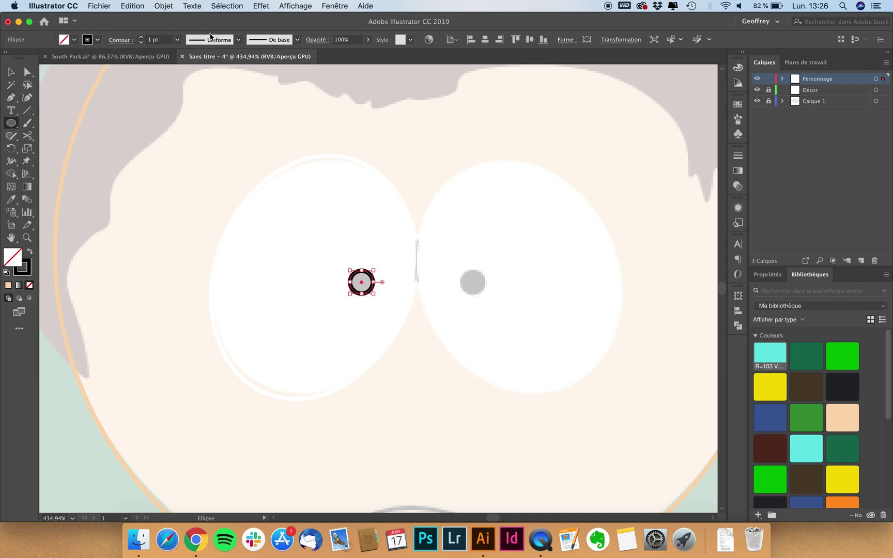
{"action": "key", "text": "shift+x"}
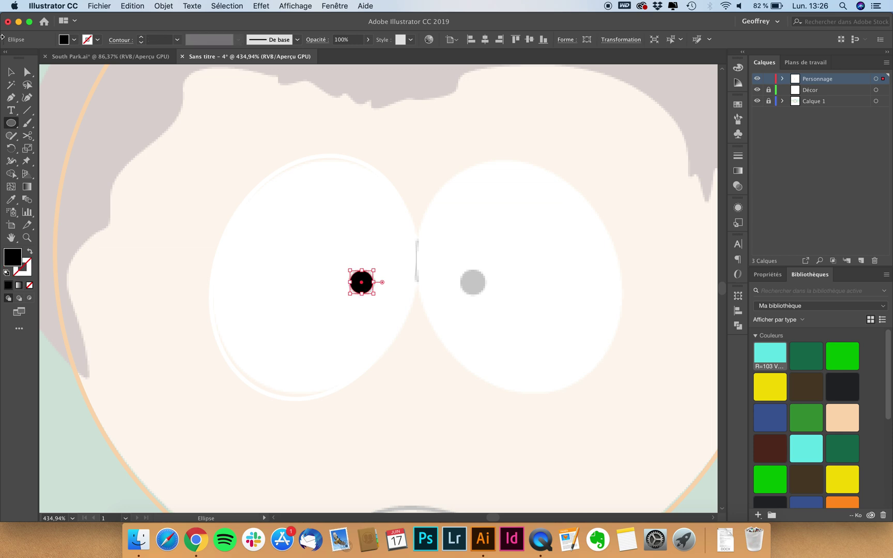
{"action": "left_click", "coordinate": [11, 71]}
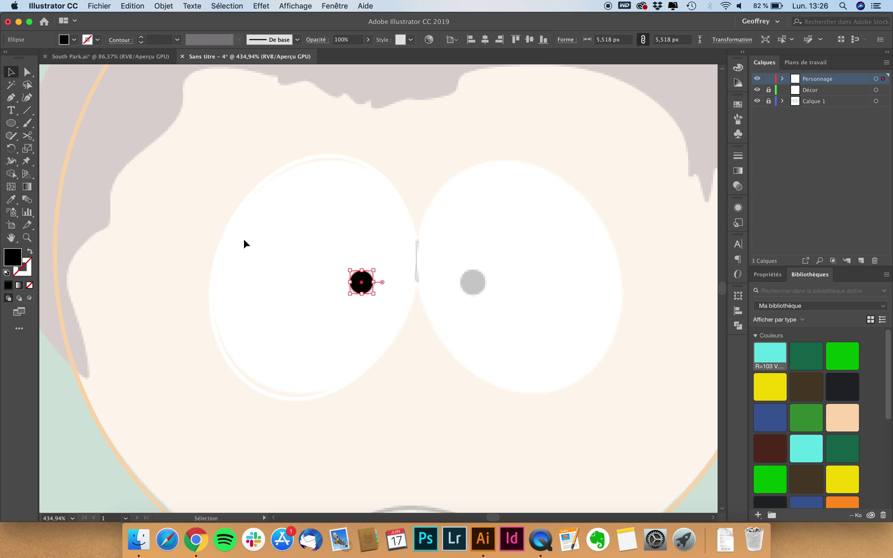
{"action": "left_click", "coordinate": [182, 209]}
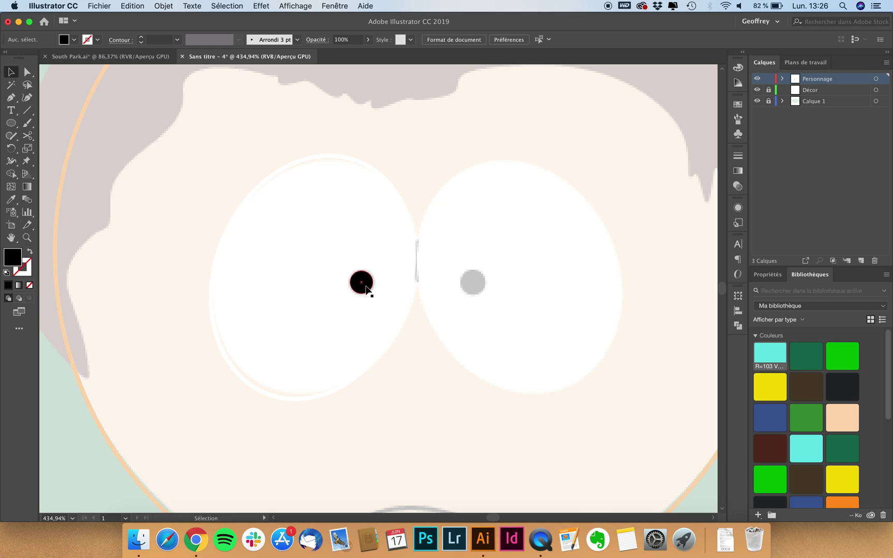
Step: Try to move the left eye ellipse and its pupil toward the reference's right eye, and undo the moves
{"action": "left_click", "coordinate": [366, 291]}
{"action": "left_click_drag", "start_coordinate": [401, 150], "coordinate": [277, 362]}
{"action": "left_click_drag", "start_coordinate": [373, 124], "coordinate": [315, 375]}
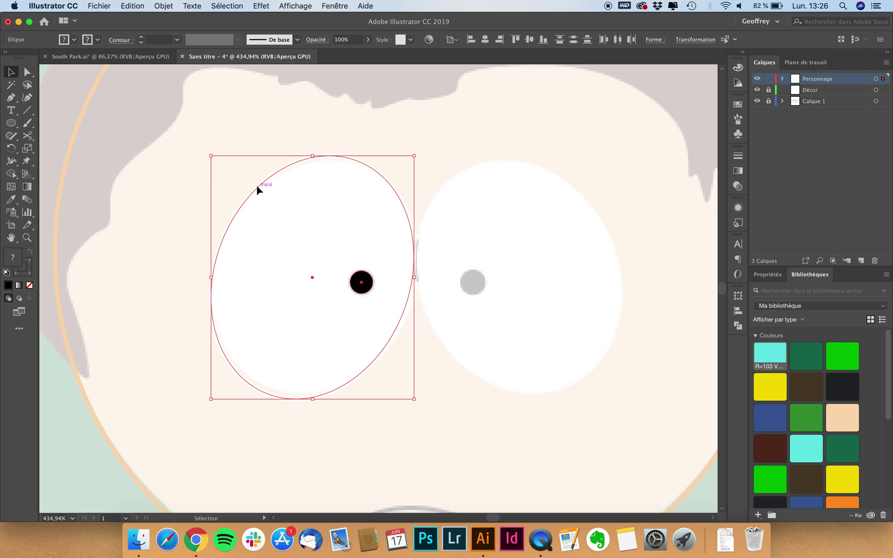
{"action": "left_click_drag", "start_coordinate": [257, 187], "coordinate": [478, 259]}
{"action": "key", "text": "super+z"}
{"action": "left_click_drag", "start_coordinate": [448, 144], "coordinate": [263, 368]}
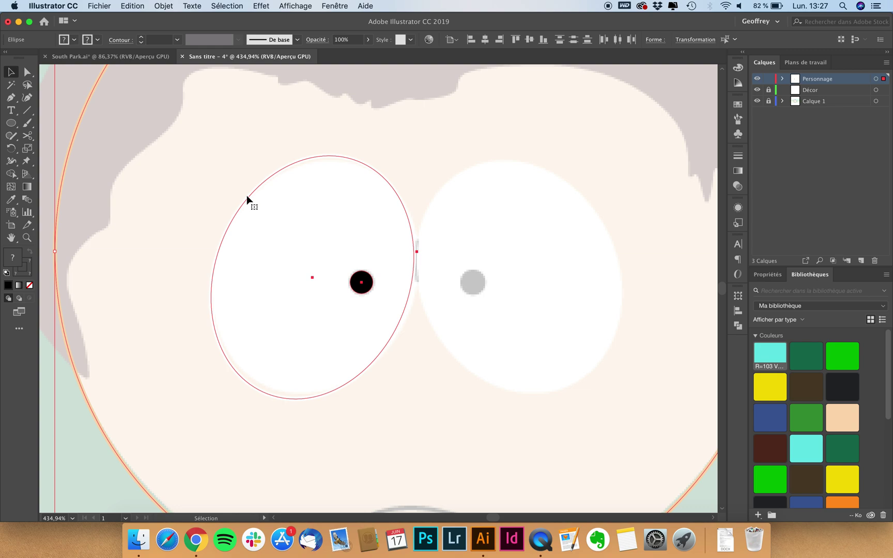
{"action": "left_click_drag", "start_coordinate": [250, 198], "coordinate": [297, 196]}
{"action": "key", "text": "super+z"}
{"action": "scroll", "coordinate": [311, 176], "scroll_direction": "down", "scroll_amount": 1}
{"action": "scroll", "coordinate": [311, 176], "scroll_direction": "down", "scroll_amount": 3}
{"action": "left_click", "coordinate": [142, 191]}
{"action": "left_click", "coordinate": [292, 267]}
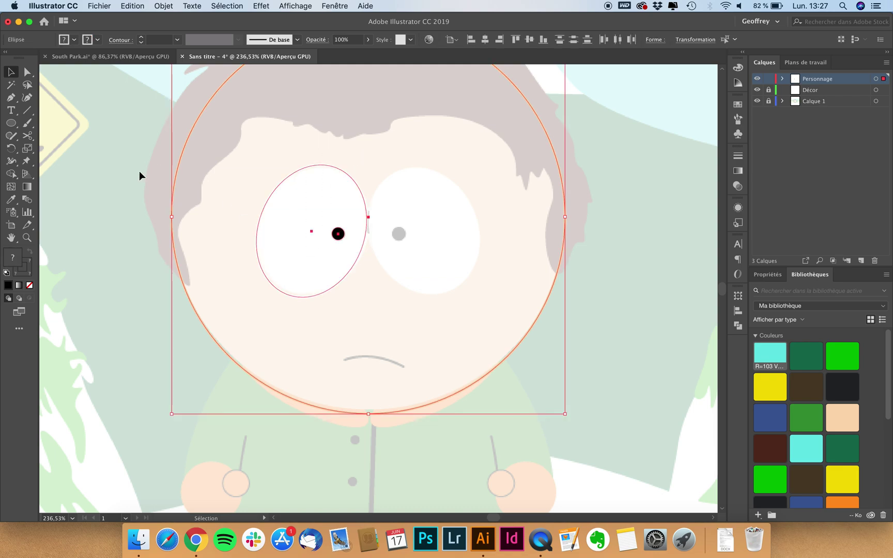
{"action": "scroll", "coordinate": [176, 162], "scroll_direction": "up", "scroll_amount": 3}
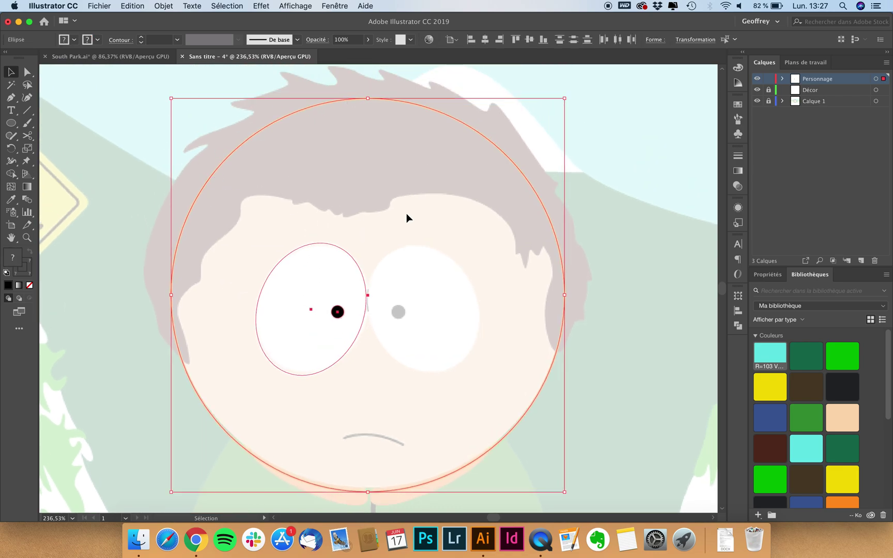
{"action": "left_click_drag", "start_coordinate": [630, 165], "coordinate": [129, 402]}
{"action": "left_click", "coordinate": [194, 201], "text": "shift"}
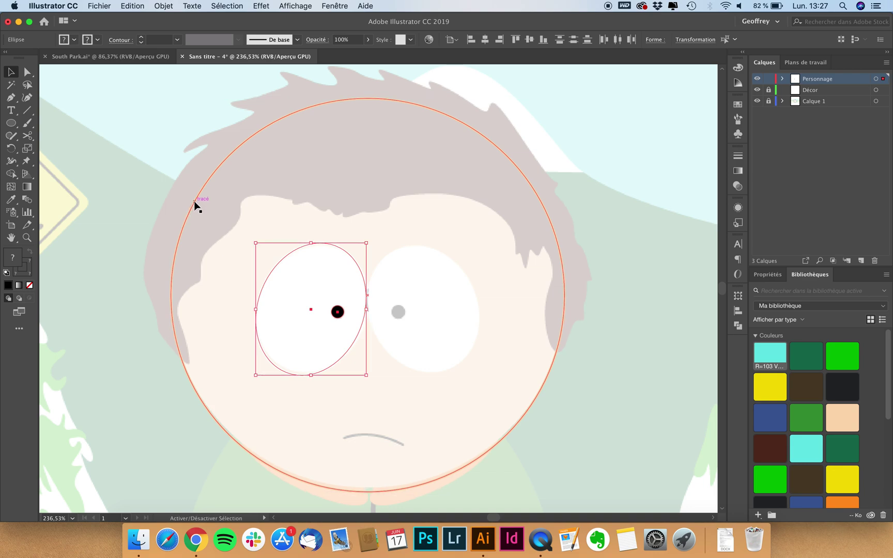
{"action": "left_click", "coordinate": [305, 220]}
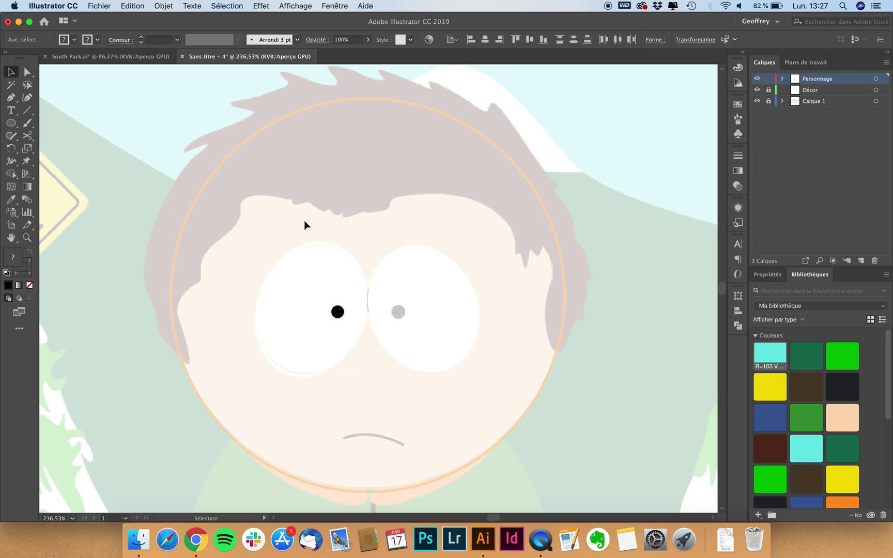
Step: Select the left eye ellipse with its pupil, leaving out the head, and duplicate both horizontally over the reference's right eye
{"action": "left_click", "coordinate": [326, 243]}
{"action": "scroll", "coordinate": [314, 266], "scroll_direction": "up", "scroll_amount": 2}
{"action": "scroll", "coordinate": [314, 266], "scroll_direction": "up", "scroll_amount": 2}
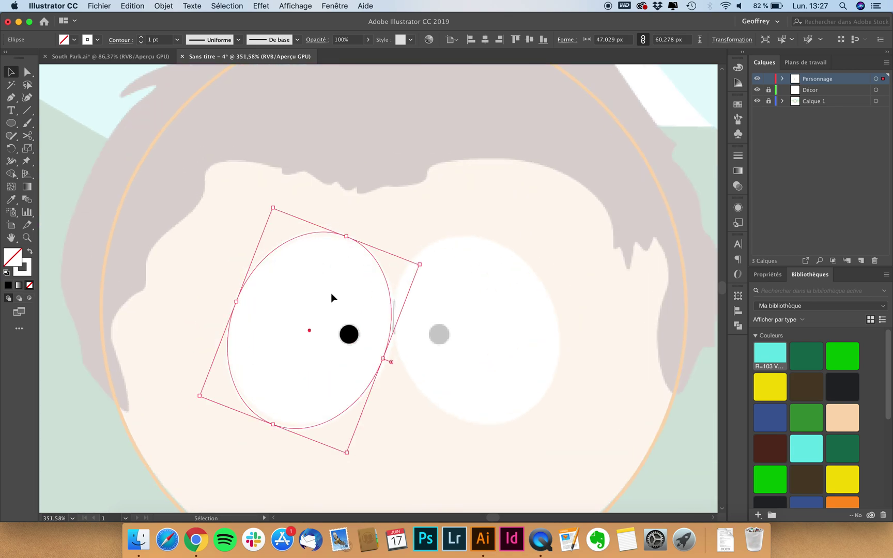
{"action": "left_click", "coordinate": [344, 331], "text": "shift"}
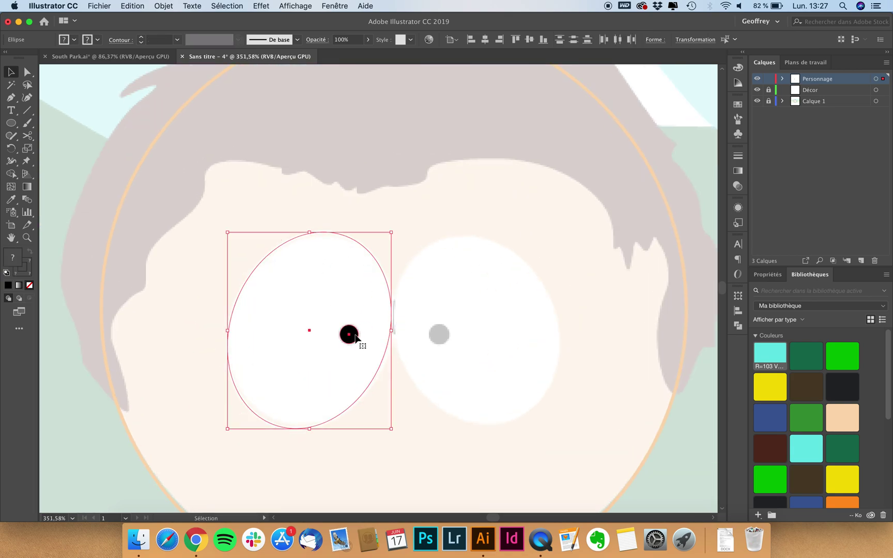
{"action": "scroll", "coordinate": [345, 334], "scroll_direction": "up", "scroll_amount": 2}
{"action": "scroll", "coordinate": [345, 333], "scroll_direction": "down", "scroll_amount": 2}
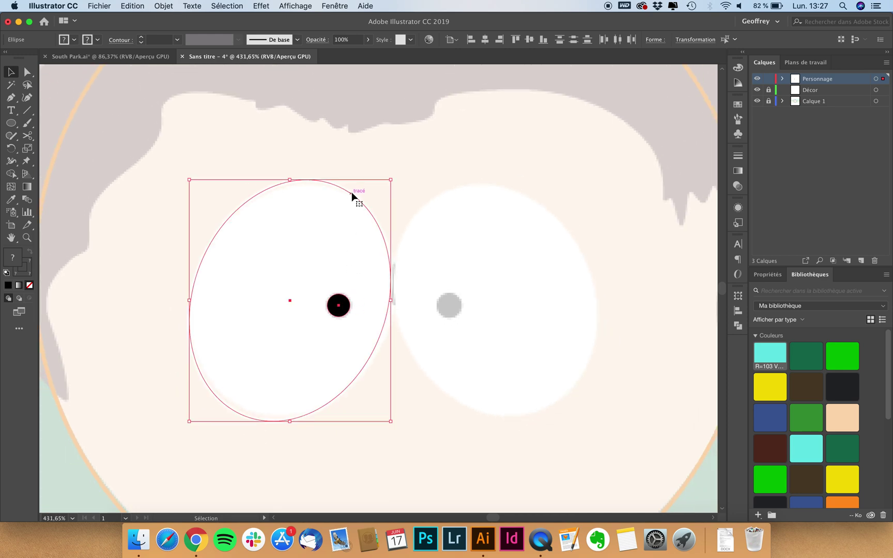
{"action": "left_click_drag", "start_coordinate": [352, 191], "coordinate": [533, 171]}
{"action": "left_click_drag", "start_coordinate": [418, 228], "coordinate": [577, 207]}
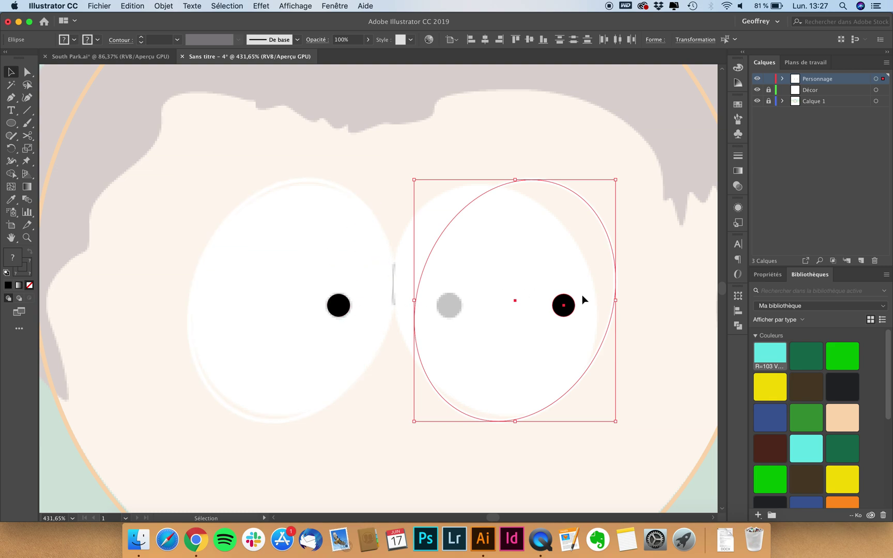
Step: Mirror the duplicated eye and pupil across the vertical axis and deselect them
{"action": "right_click", "coordinate": [567, 306]}
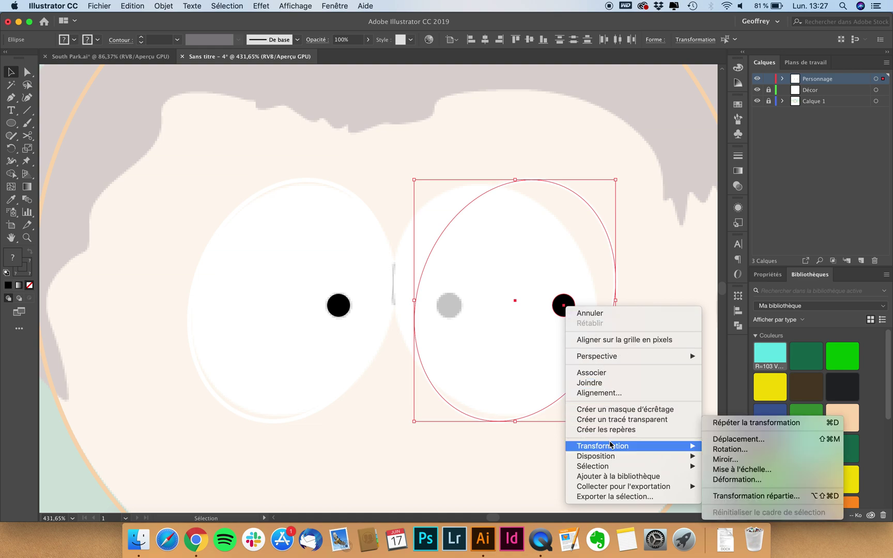
{"action": "mouse_move", "coordinate": [613, 446]}
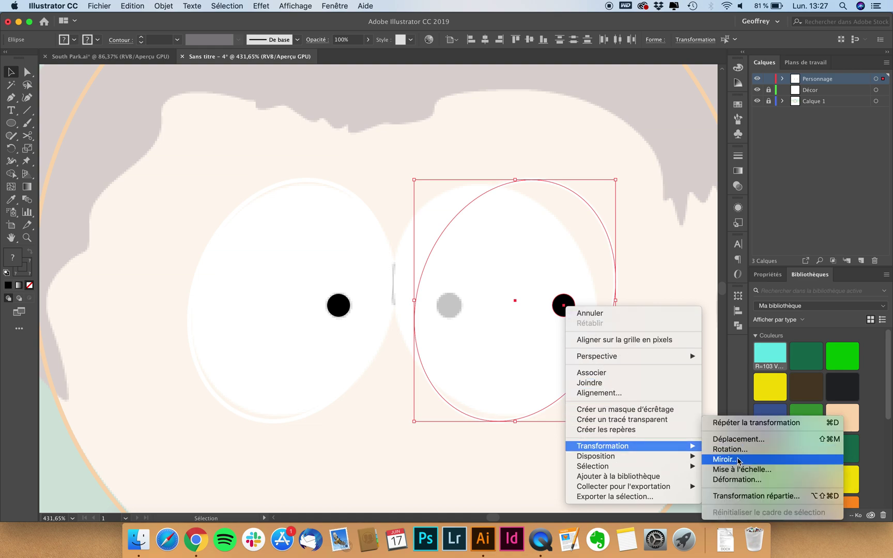
{"action": "left_click", "coordinate": [737, 459]}
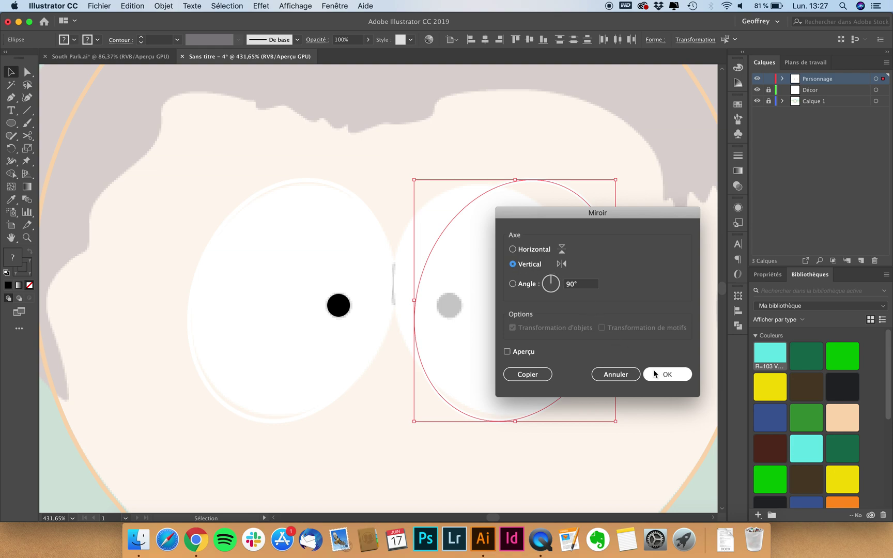
{"action": "left_click", "coordinate": [669, 374]}
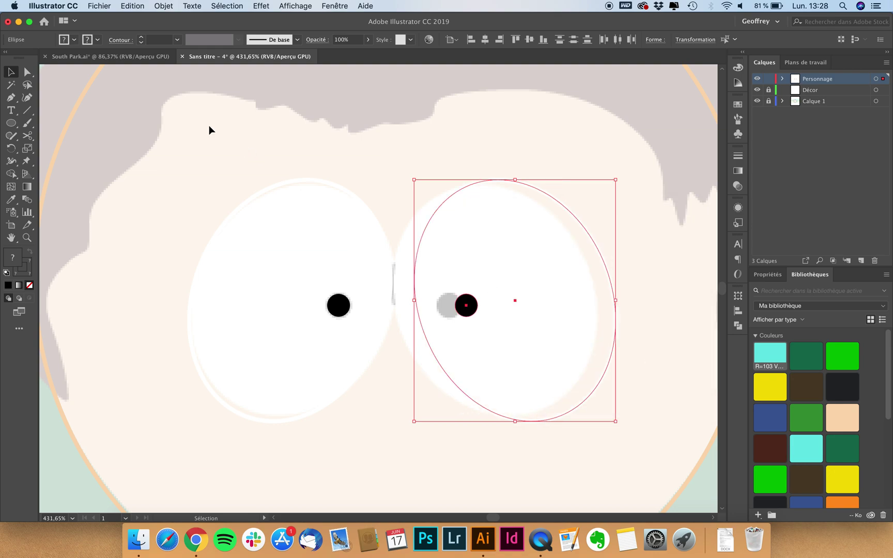
{"action": "left_click", "coordinate": [451, 154]}
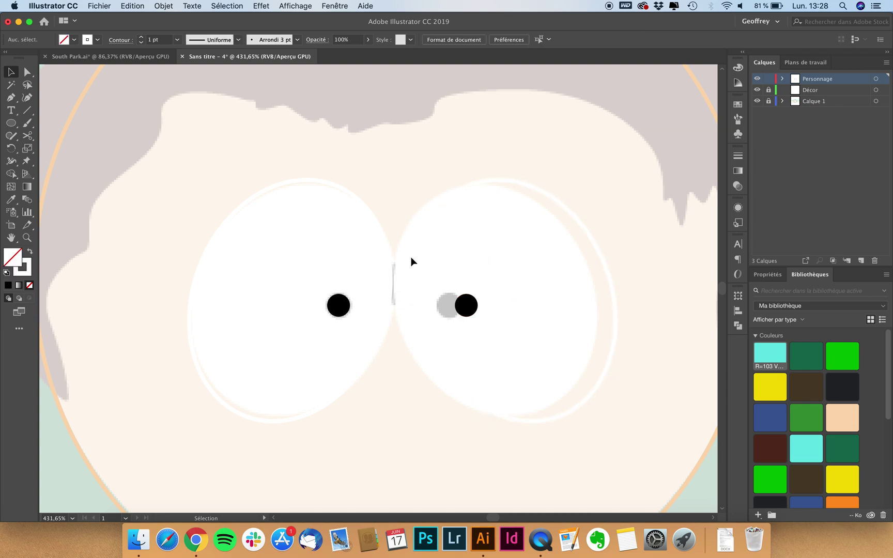
Step: Shift the mirrored eye and pupil inward onto the reference's right eye, and nudge the left eye and pupil inward until the eyes touch
{"action": "left_click_drag", "start_coordinate": [493, 160], "coordinate": [449, 339]}
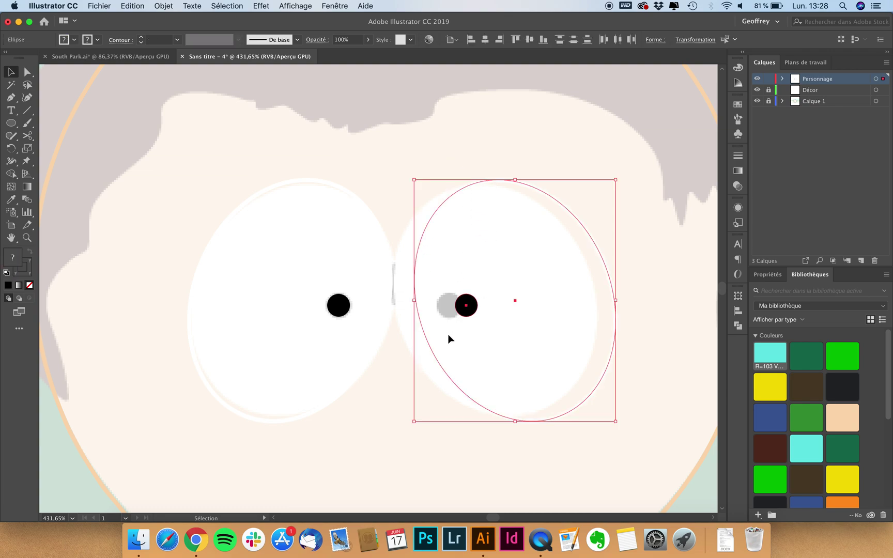
{"action": "left_click_drag", "start_coordinate": [468, 306], "coordinate": [447, 307]}
{"action": "left_click_drag", "start_coordinate": [360, 167], "coordinate": [297, 351]}
{"action": "key", "text": "Right"}
{"action": "key", "text": "Right"}
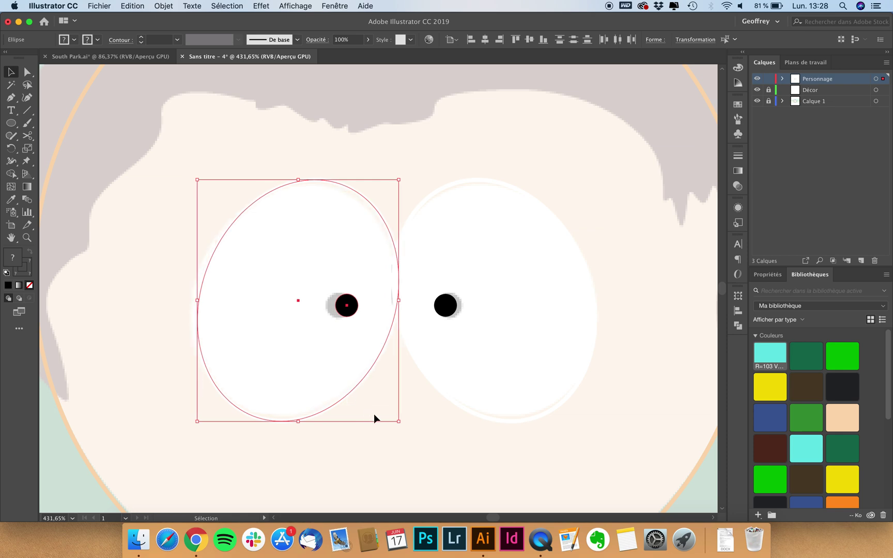
{"action": "left_click", "coordinate": [409, 443]}
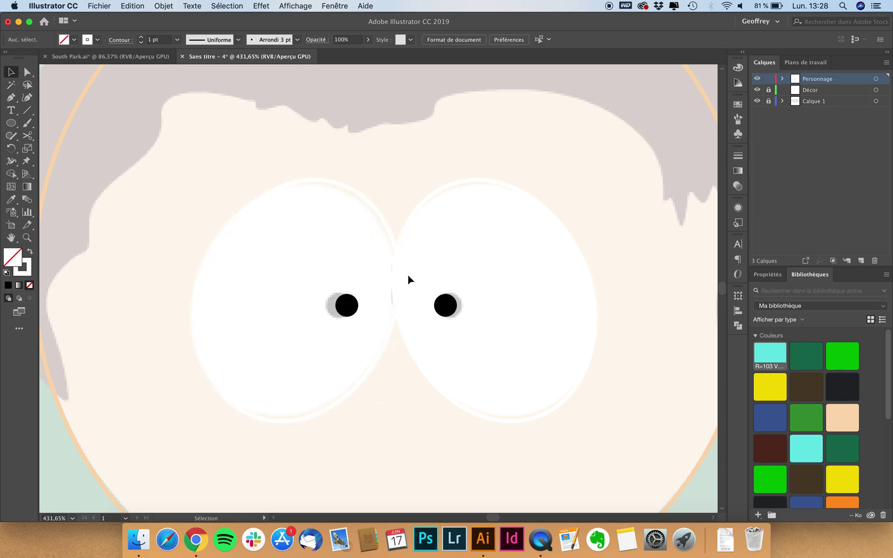
Step: Check where the eyes meet, try nudging the left eye and pupil further inward, and nudge them back
{"action": "scroll", "coordinate": [393, 284], "scroll_direction": "up", "scroll_amount": 5}
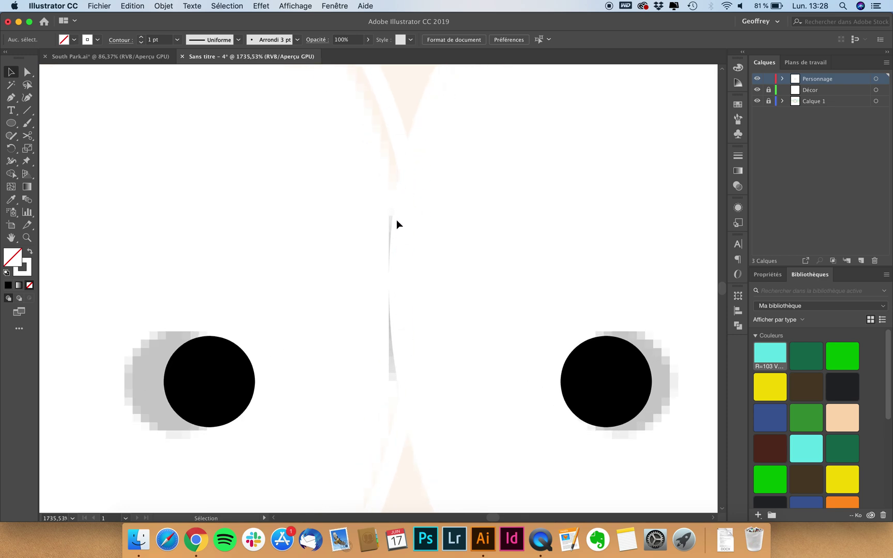
{"action": "left_click", "coordinate": [401, 253]}
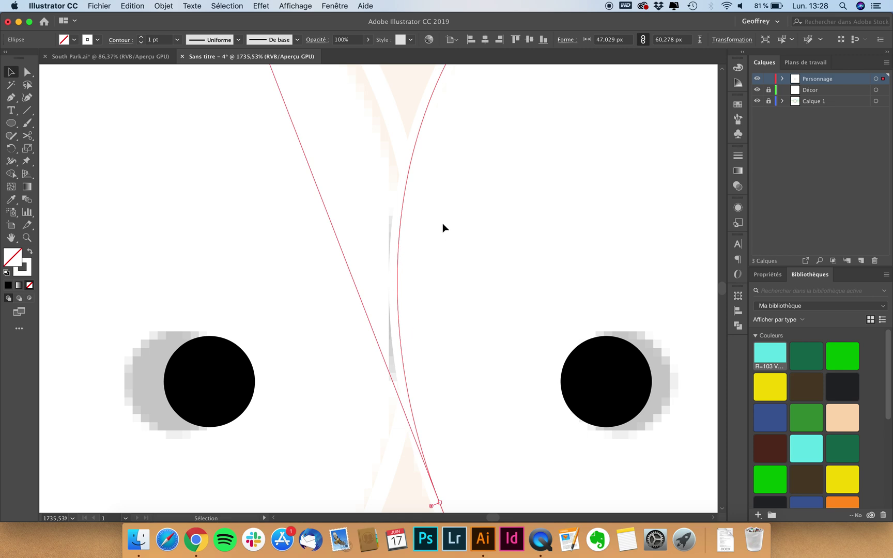
{"action": "scroll", "coordinate": [439, 224], "scroll_direction": "down", "scroll_amount": 6}
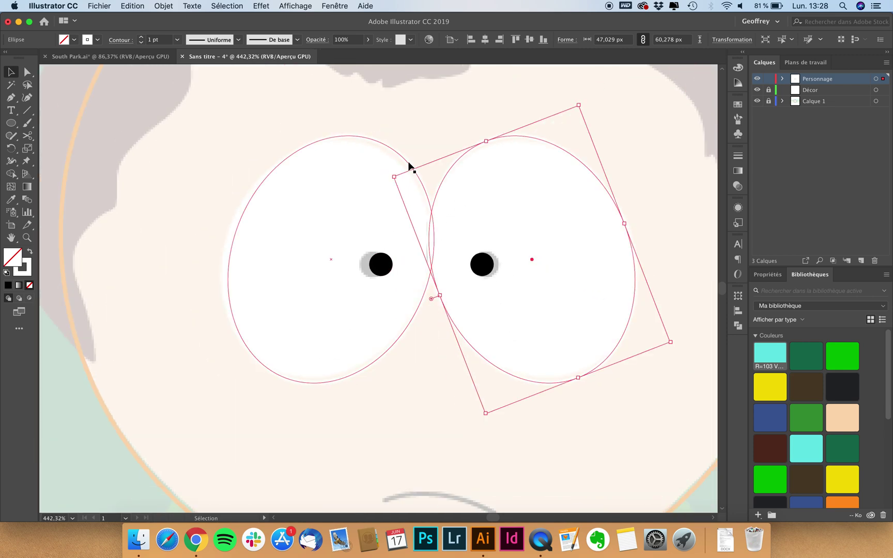
{"action": "left_click", "coordinate": [409, 167]}
{"action": "left_click", "coordinate": [385, 266], "text": "shift"}
{"action": "key", "text": "Right"}
{"action": "key", "text": "Right"}
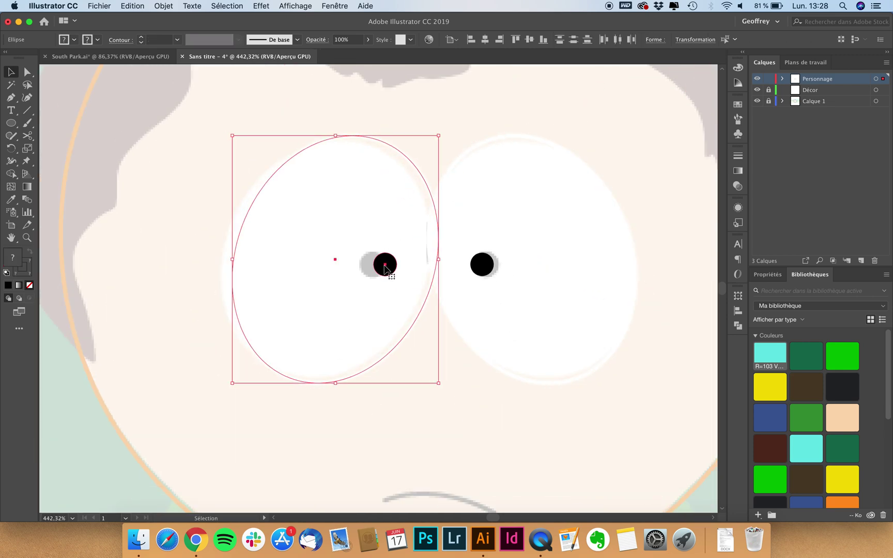
{"action": "key", "text": "Left"}
{"action": "key", "text": "Left"}
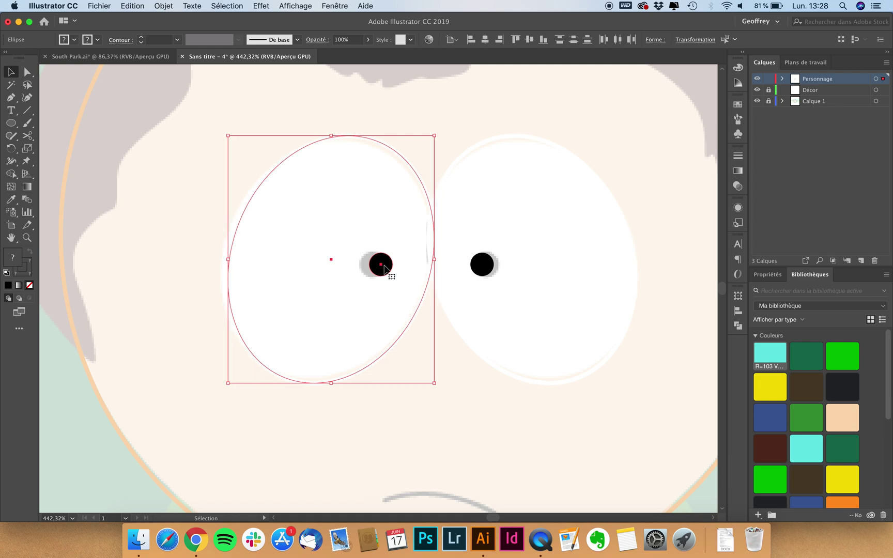
{"action": "left_click", "coordinate": [468, 406]}
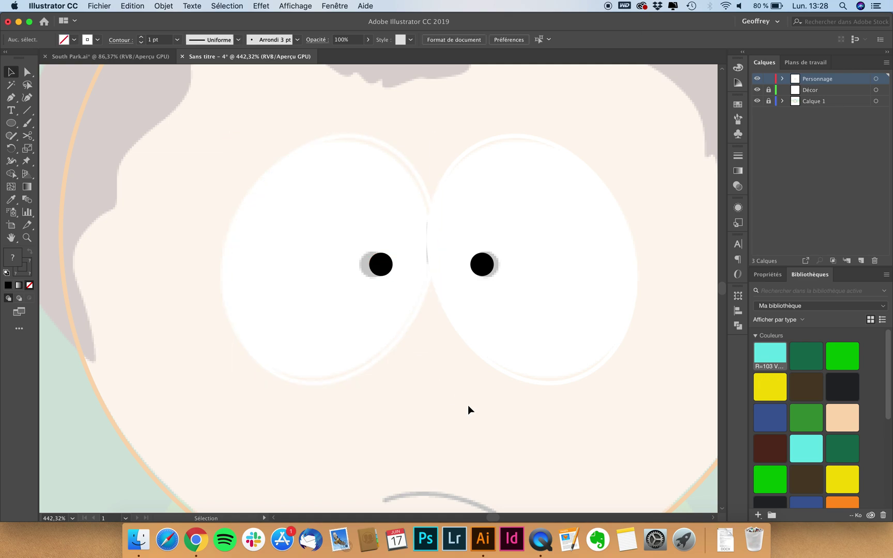
Step: Swap fill and stroke on both eye ellipses so they have a white fill and no stroke, and deselect them
{"action": "left_click", "coordinate": [410, 167]}
{"action": "left_click", "coordinate": [473, 154], "text": "shift"}
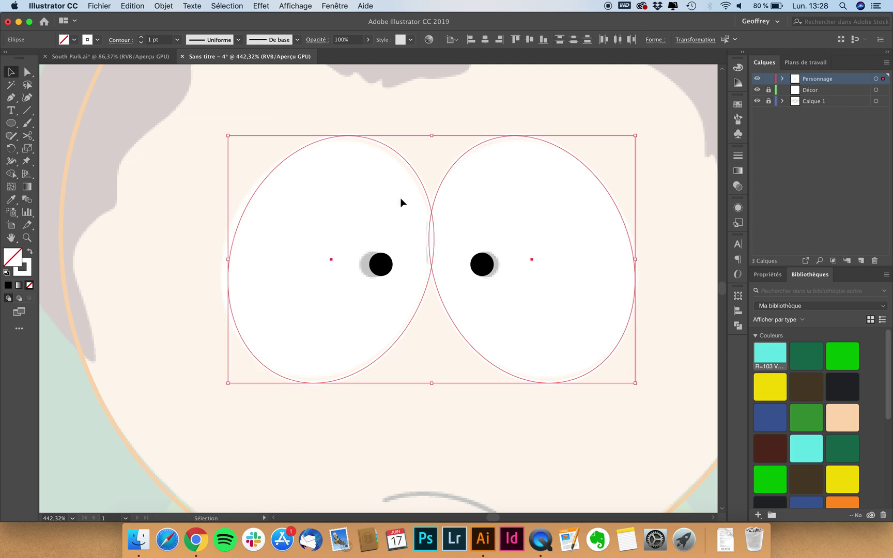
{"action": "left_click", "coordinate": [98, 39]}
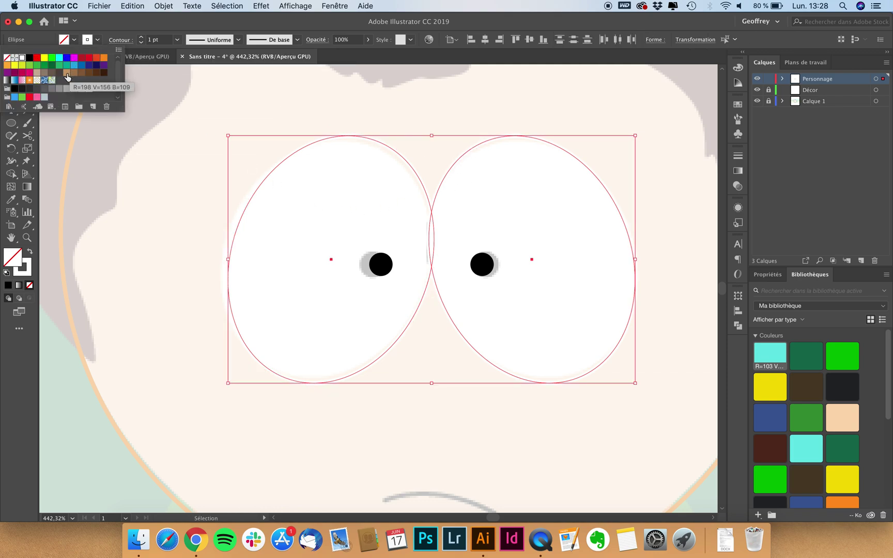
{"action": "left_click", "coordinate": [107, 24]}
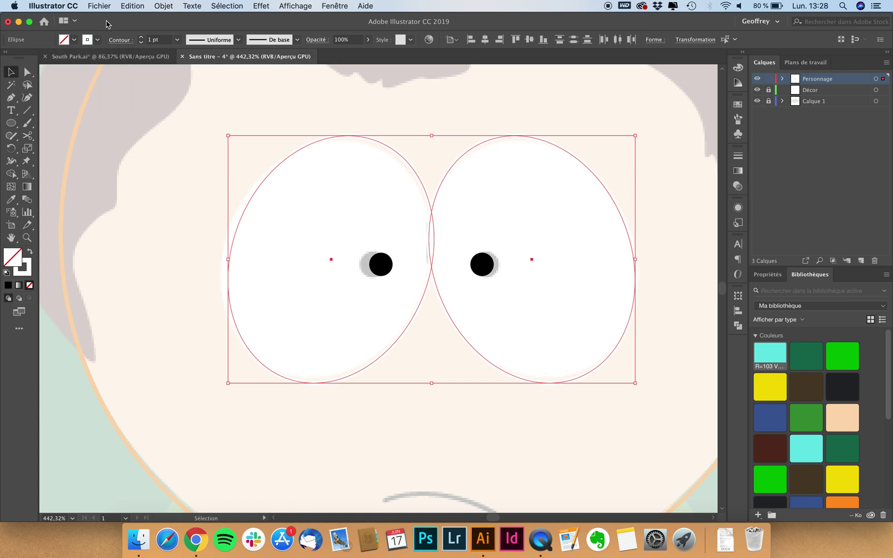
{"action": "key", "text": "shift+x"}
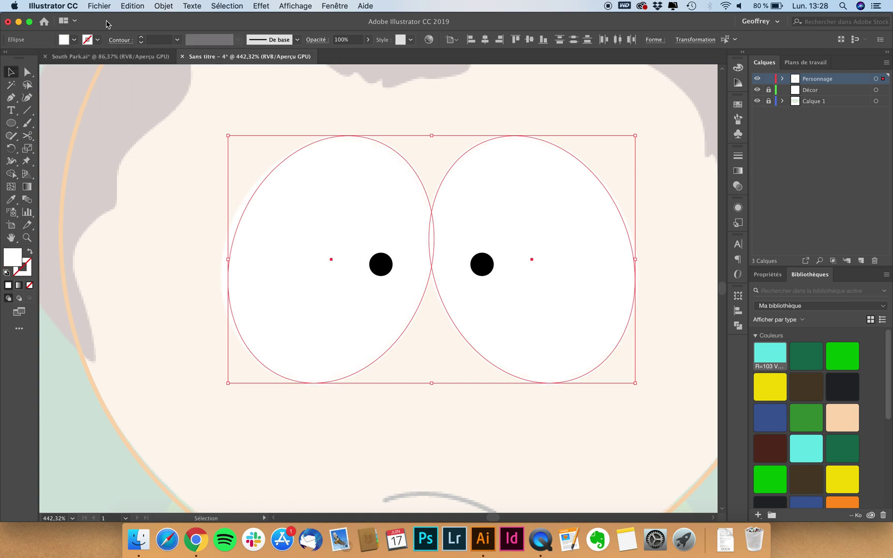
{"action": "left_click", "coordinate": [152, 240]}
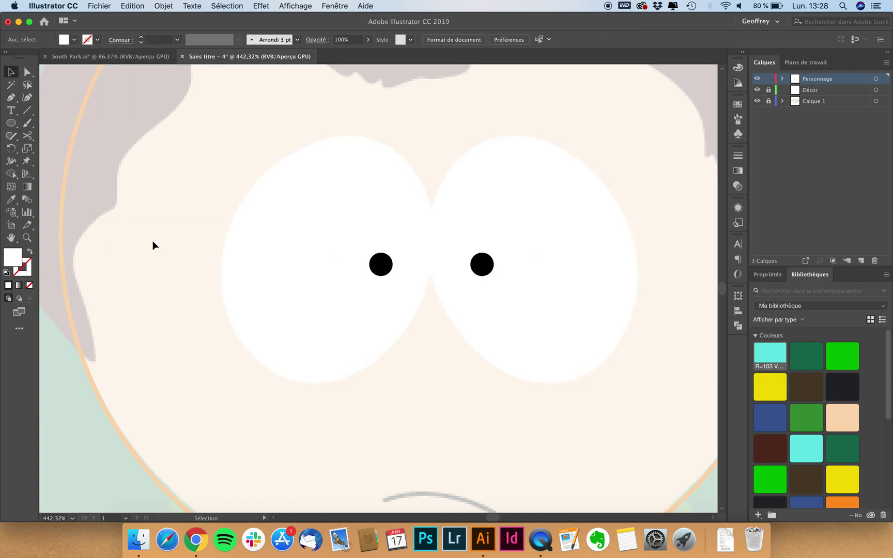
Step: Copy the right eye's white ellipse and paste the duplicate in place over it
{"action": "left_click", "coordinate": [507, 182]}
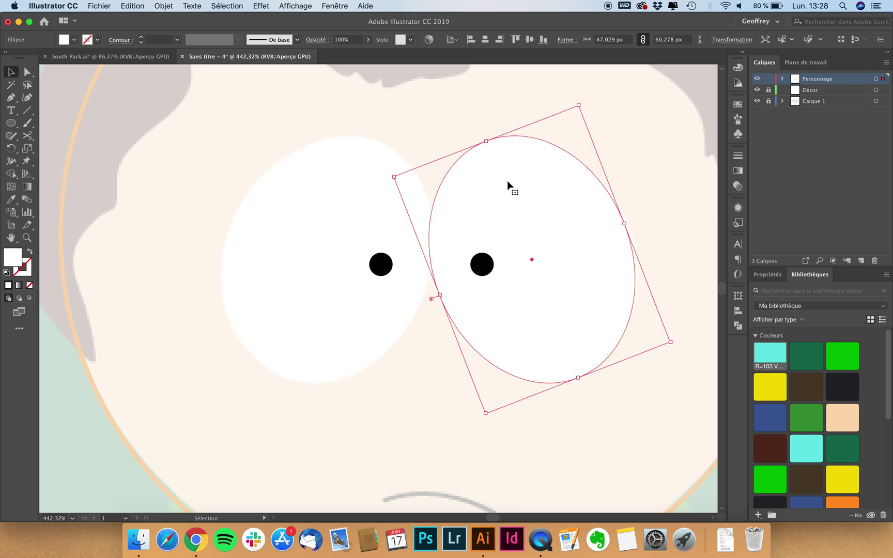
{"action": "scroll", "coordinate": [494, 209], "scroll_direction": "down", "scroll_amount": 2}
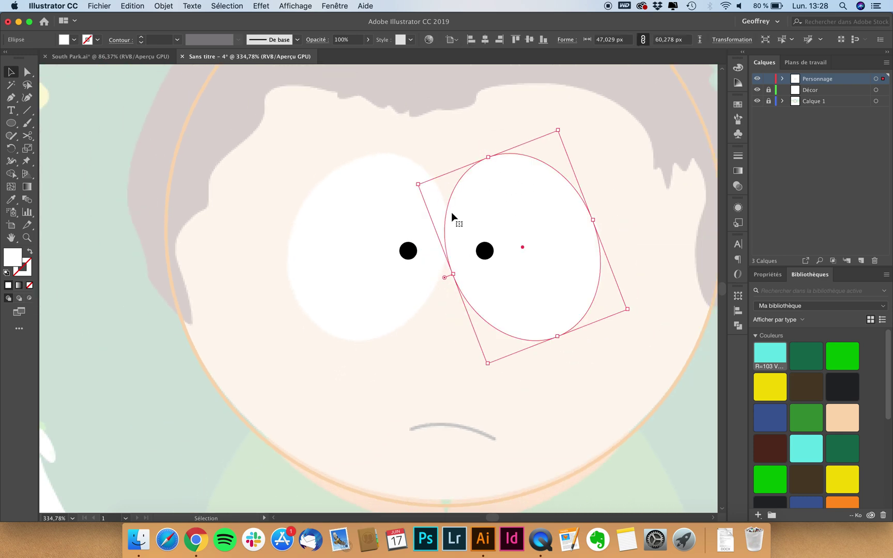
{"action": "key", "text": "a"}
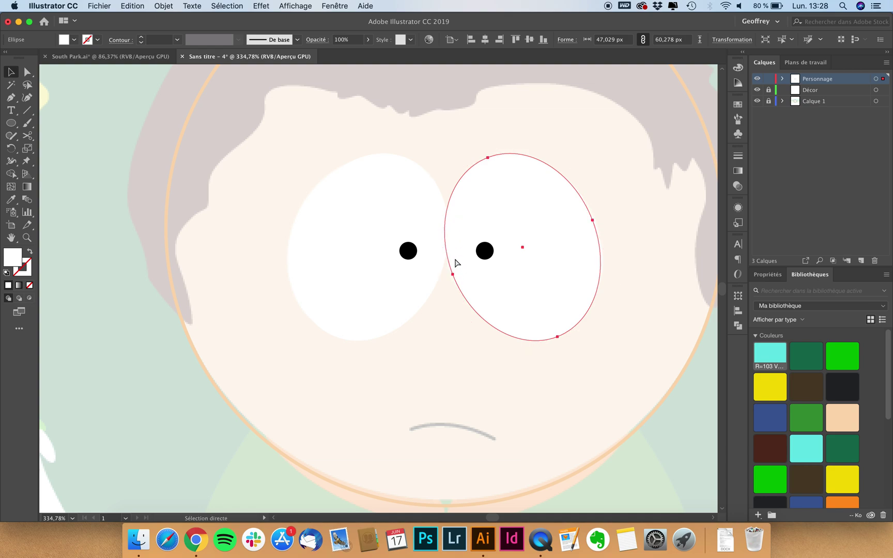
{"action": "key", "text": "v"}
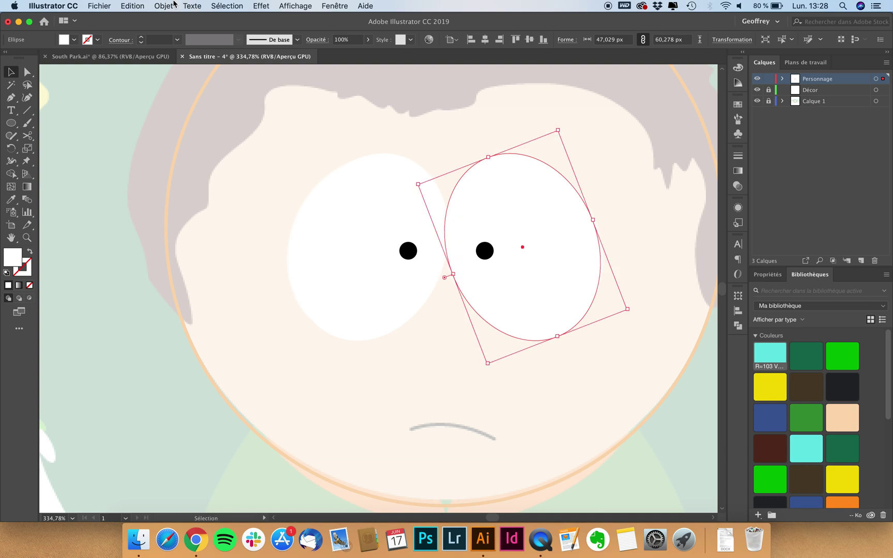
{"action": "left_click", "coordinate": [132, 6]}
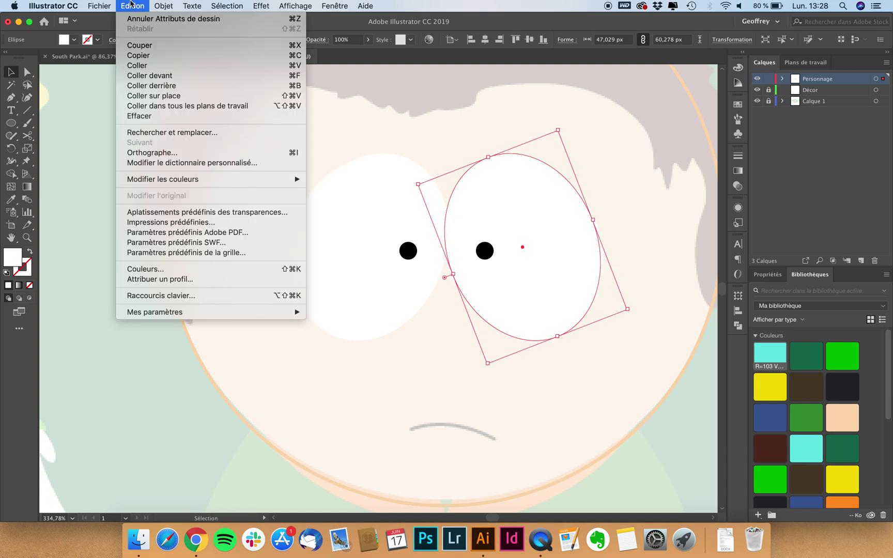
{"action": "left_click", "coordinate": [160, 97]}
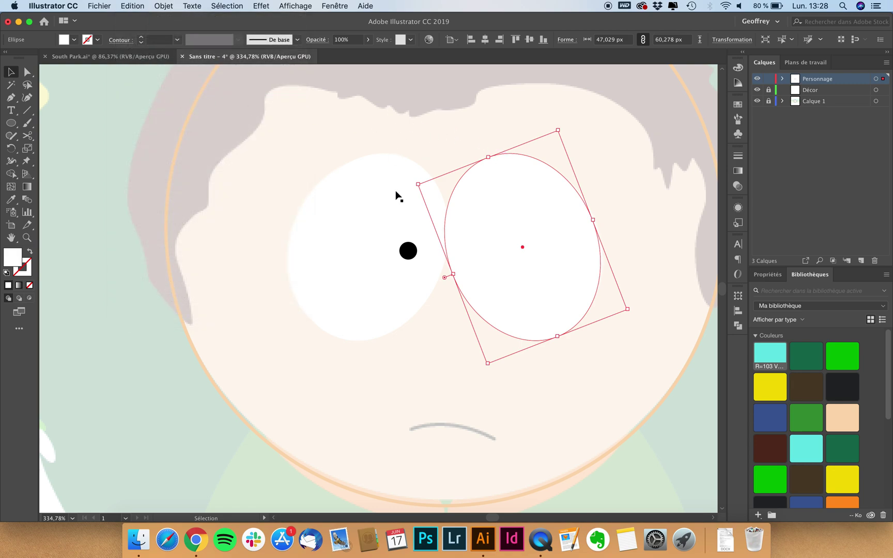
Step: Give the pasted eye ellipse no fill and a black stroke of 0,5 pt
{"action": "scroll", "coordinate": [460, 188], "scroll_direction": "right", "scroll_amount": 3}
{"action": "scroll", "coordinate": [461, 188], "scroll_direction": "up", "scroll_amount": 1}
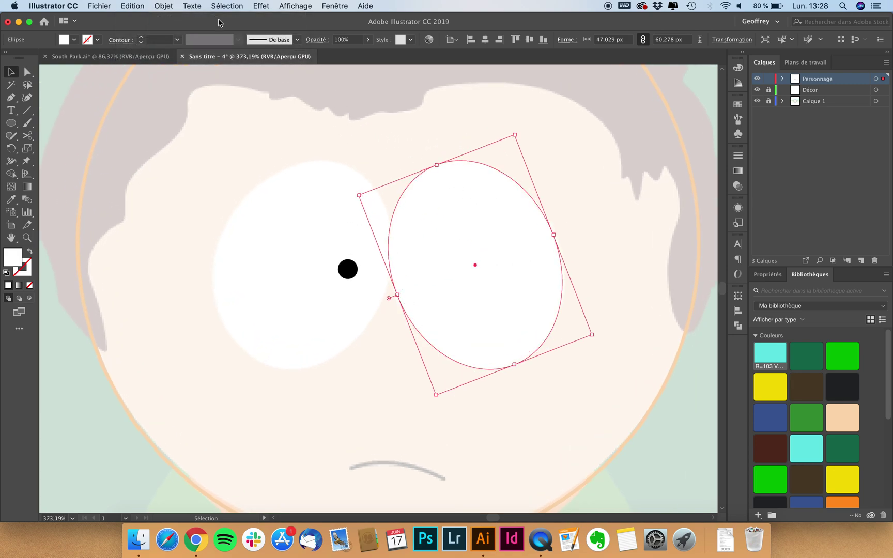
{"action": "left_click", "coordinate": [74, 39]}
{"action": "left_click", "coordinate": [8, 58]}
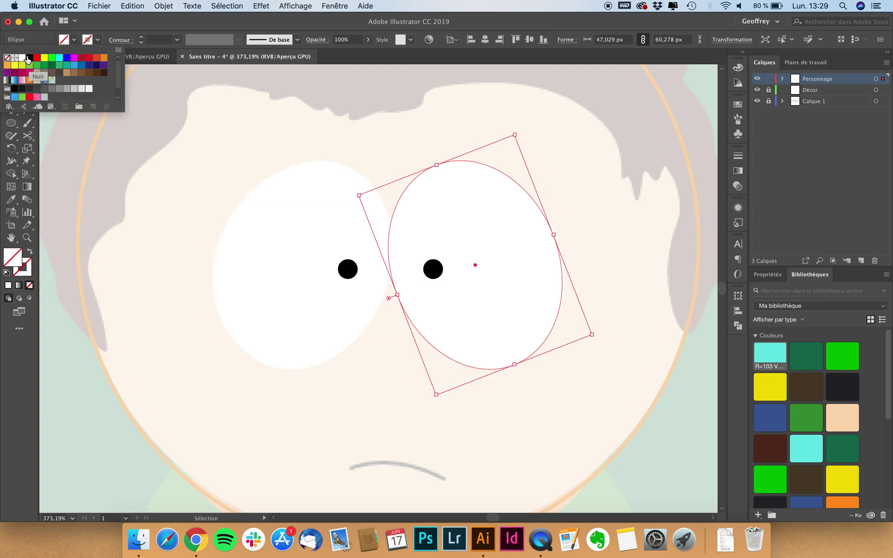
{"action": "left_click", "coordinate": [30, 58]}
{"action": "left_click", "coordinate": [163, 42]}
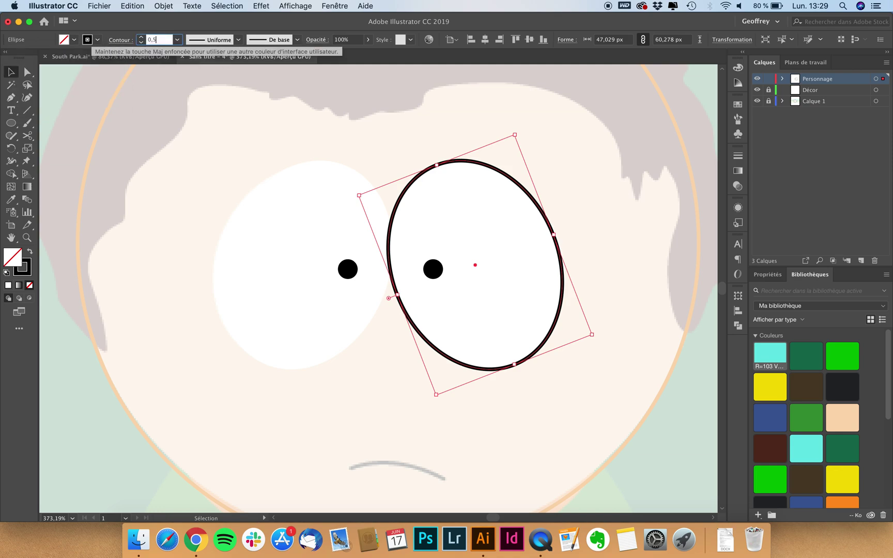
{"action": "type", "text": "0,5"}
{"action": "key", "text": "Return"}
Step: Cut the black outline with the Scissors tool at the upper and lower points where it crosses the left eye's edge
{"action": "scroll", "coordinate": [343, 219], "scroll_direction": "up", "scroll_amount": 3}
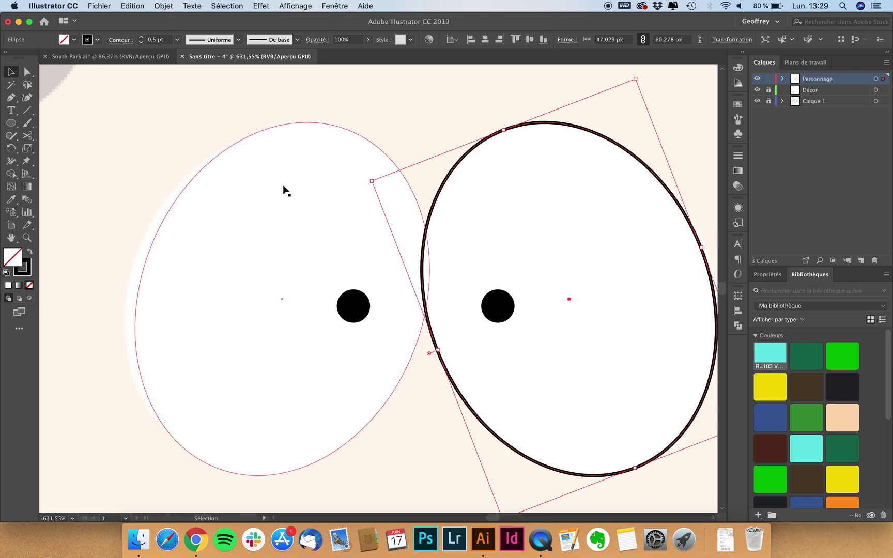
{"action": "key", "text": "c"}
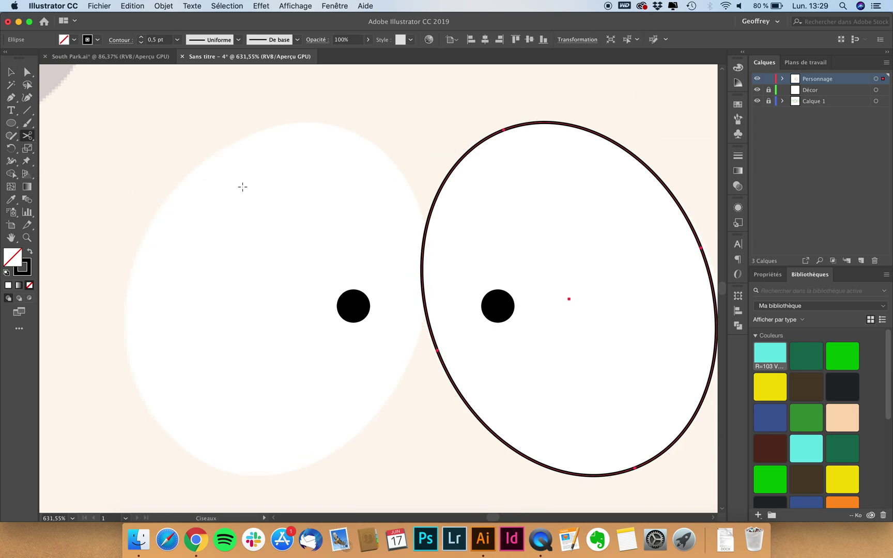
{"action": "scroll", "coordinate": [367, 182], "scroll_direction": "up", "scroll_amount": 10}
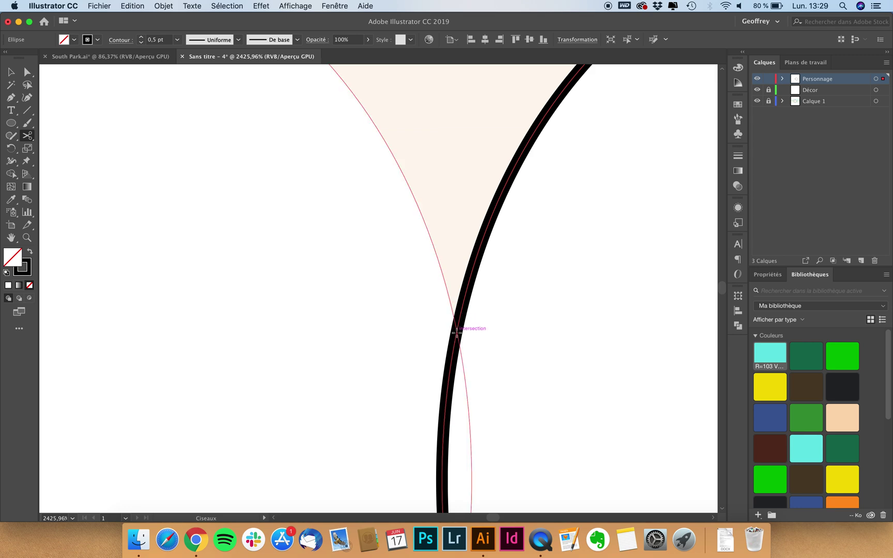
{"action": "left_click", "coordinate": [457, 332]}
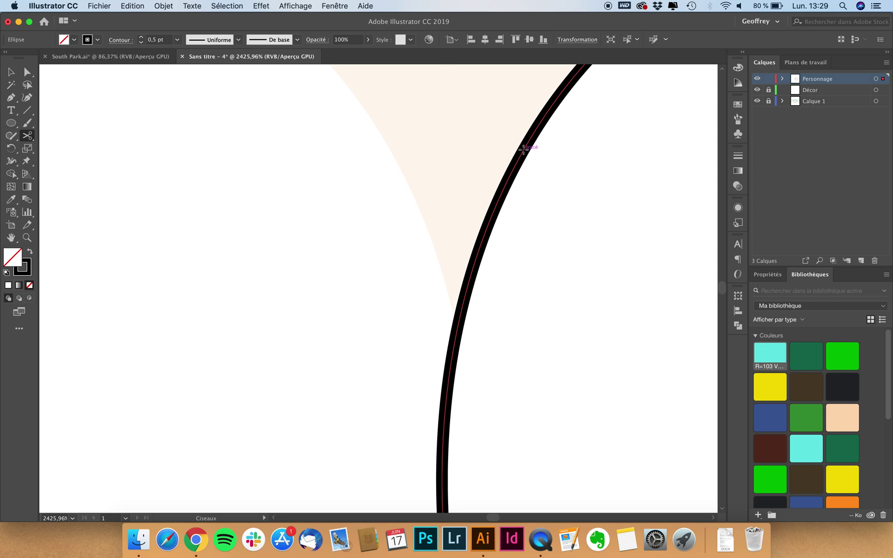
{"action": "left_click", "coordinate": [457, 331]}
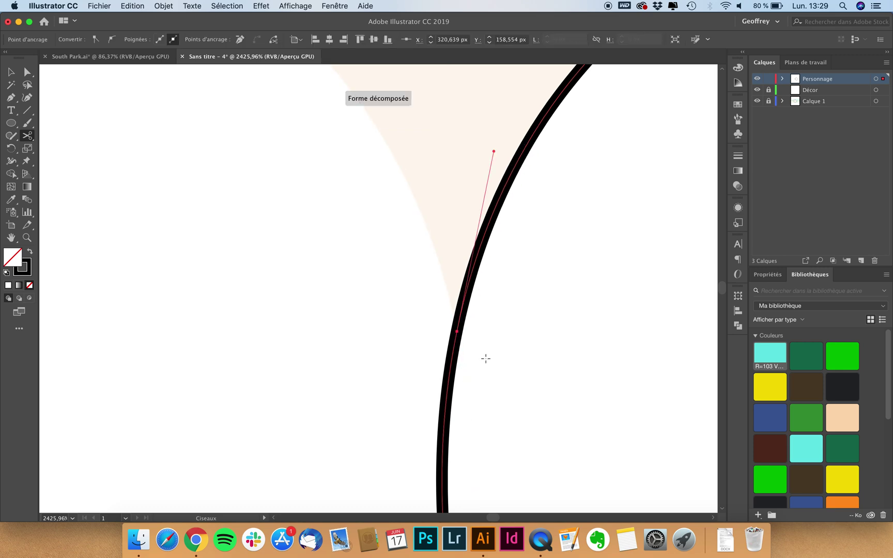
{"action": "scroll", "coordinate": [485, 359], "scroll_direction": "down", "scroll_amount": 3}
{"action": "scroll", "coordinate": [485, 359], "scroll_direction": "down", "scroll_amount": 4}
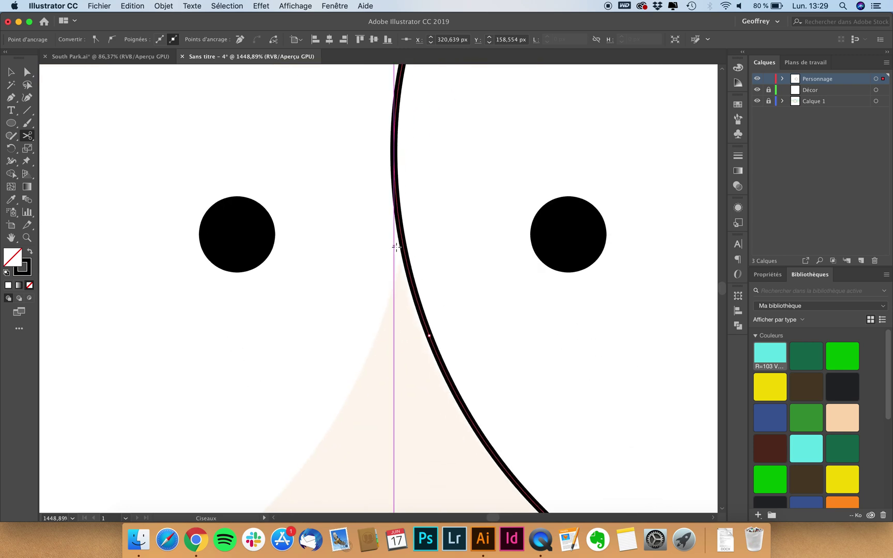
{"action": "scroll", "coordinate": [399, 255], "scroll_direction": "up", "scroll_amount": 5}
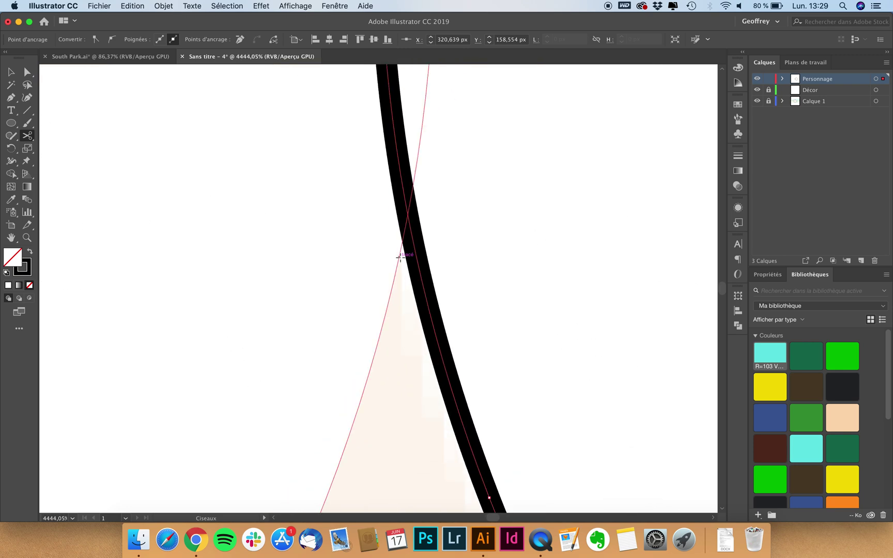
{"action": "left_click", "coordinate": [408, 214]}
Step: Delete the large outer part of the cut outline, keeping only the short arc between the two eyes
{"action": "left_click", "coordinate": [11, 71]}
{"action": "scroll", "coordinate": [109, 158], "scroll_direction": "down", "scroll_amount": 4}
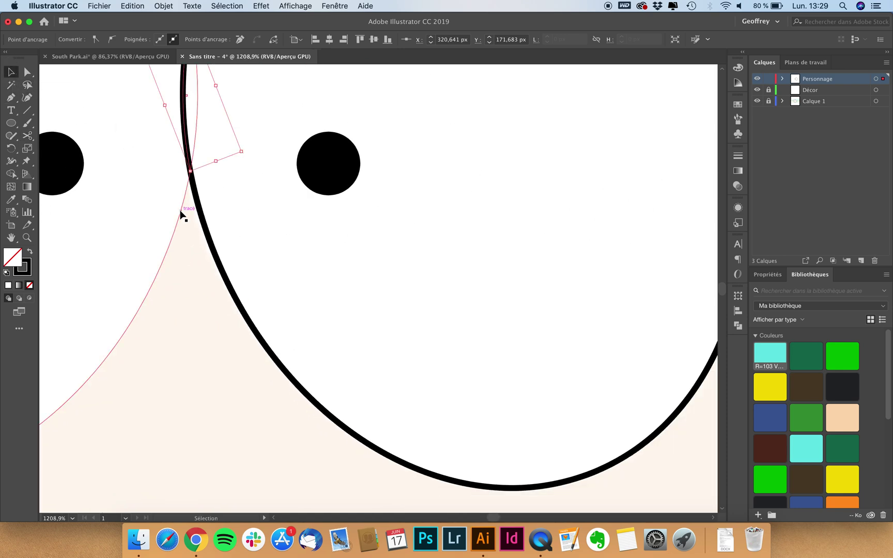
{"action": "scroll", "coordinate": [268, 257], "scroll_direction": "left", "scroll_amount": 3}
{"action": "scroll", "coordinate": [268, 257], "scroll_direction": "up", "scroll_amount": 2}
{"action": "left_click", "coordinate": [261, 253]}
{"action": "scroll", "coordinate": [261, 254], "scroll_direction": "down", "scroll_amount": 3}
{"action": "scroll", "coordinate": [261, 253], "scroll_direction": "left", "scroll_amount": 2}
{"action": "scroll", "coordinate": [262, 253], "scroll_direction": "up", "scroll_amount": 2}
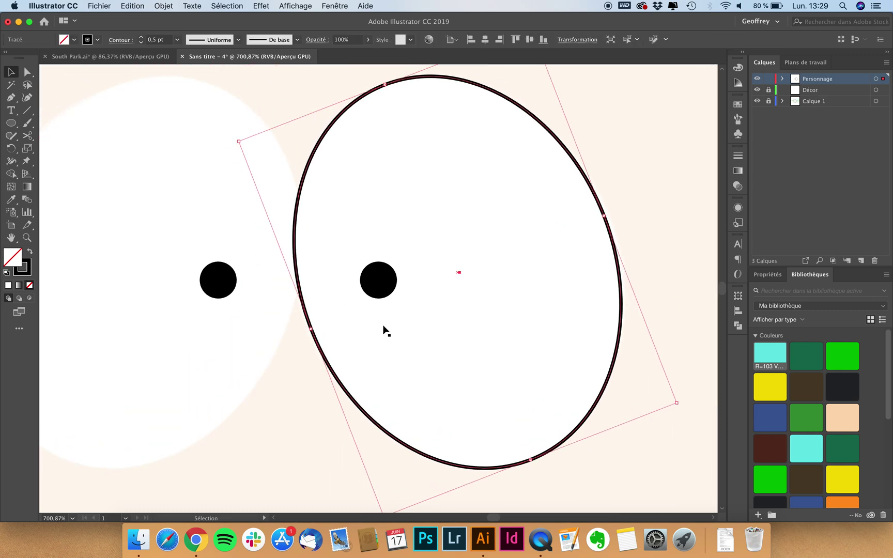
{"action": "key", "text": "Delete"}
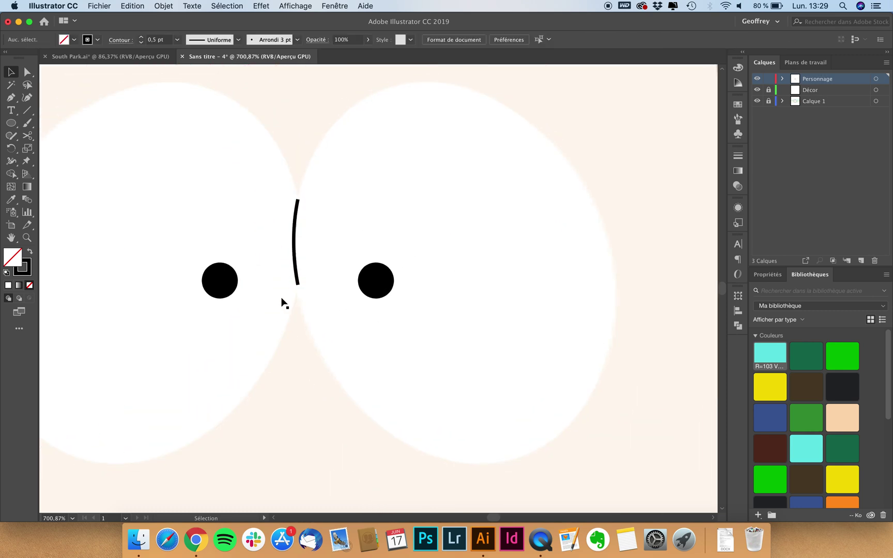
Step: Give the short black arc between the eyes rounded stroke caps and deselect it
{"action": "scroll", "coordinate": [282, 300], "scroll_direction": "down", "scroll_amount": 3}
{"action": "left_click", "coordinate": [291, 261]}
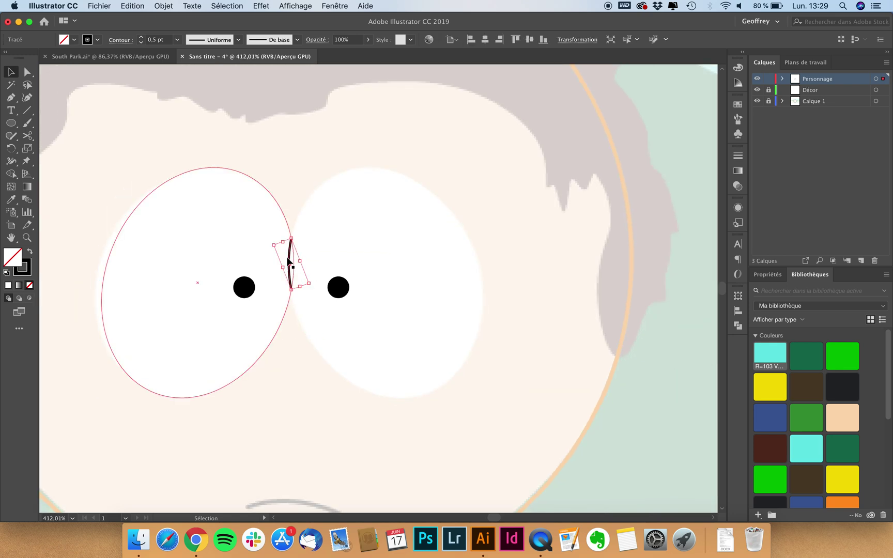
{"action": "scroll", "coordinate": [290, 262], "scroll_direction": "up", "scroll_amount": 4}
{"action": "scroll", "coordinate": [289, 262], "scroll_direction": "up", "scroll_amount": 1}
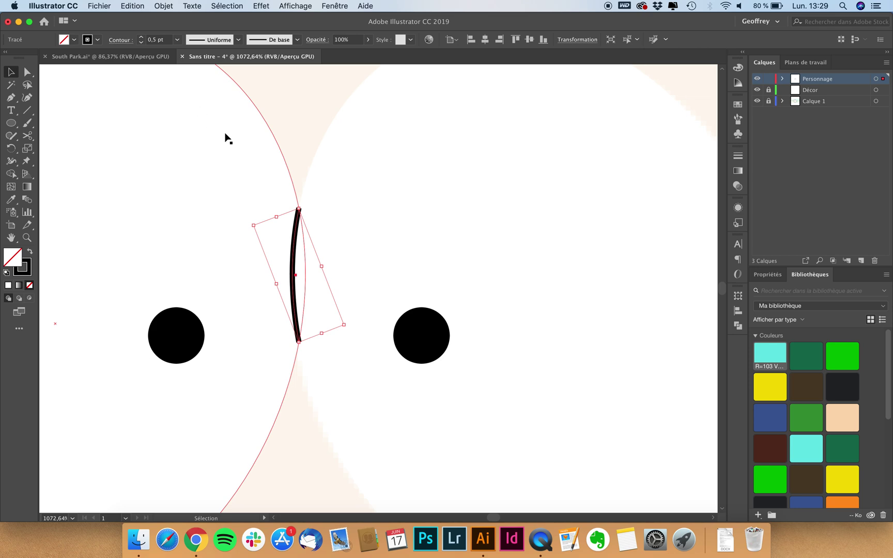
{"action": "scroll", "coordinate": [312, 244], "scroll_direction": "up", "scroll_amount": 6}
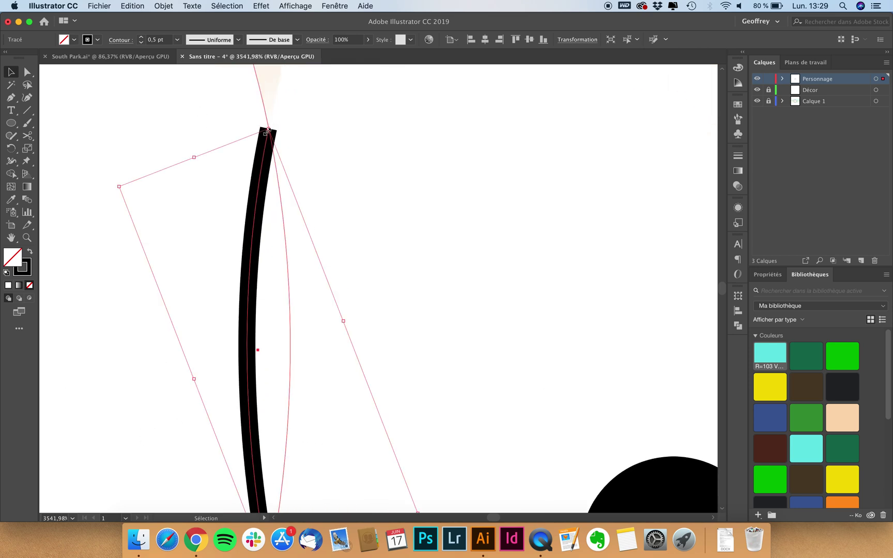
{"action": "left_click", "coordinate": [115, 41]}
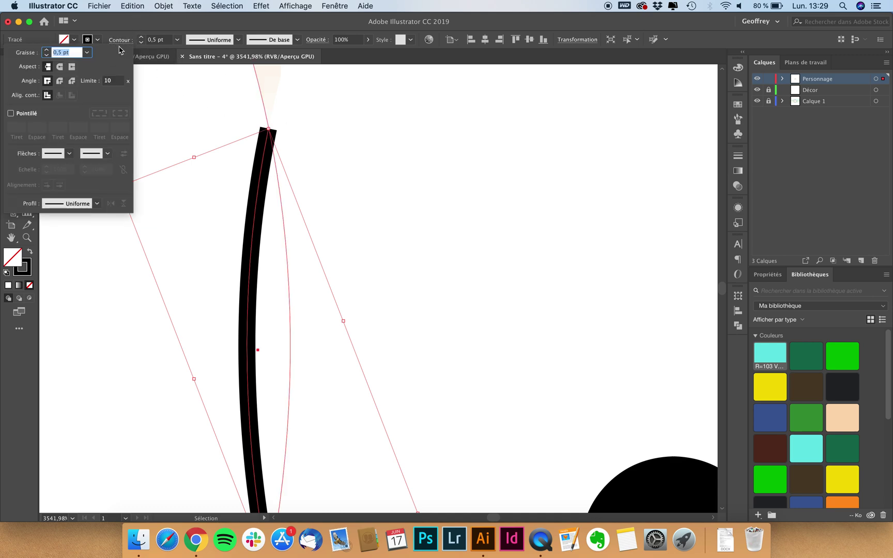
{"action": "left_click", "coordinate": [60, 67]}
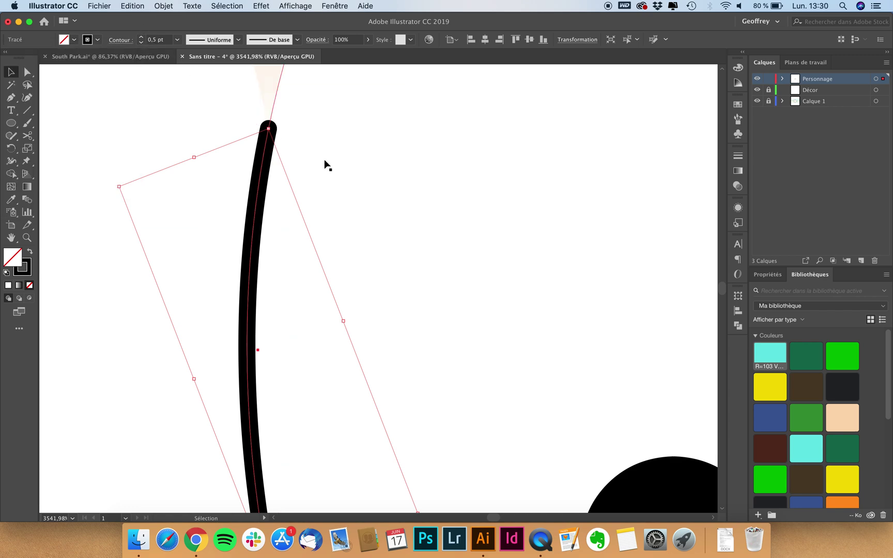
{"action": "scroll", "coordinate": [327, 165], "scroll_direction": "down", "scroll_amount": 10}
{"action": "left_click", "coordinate": [316, 360]}
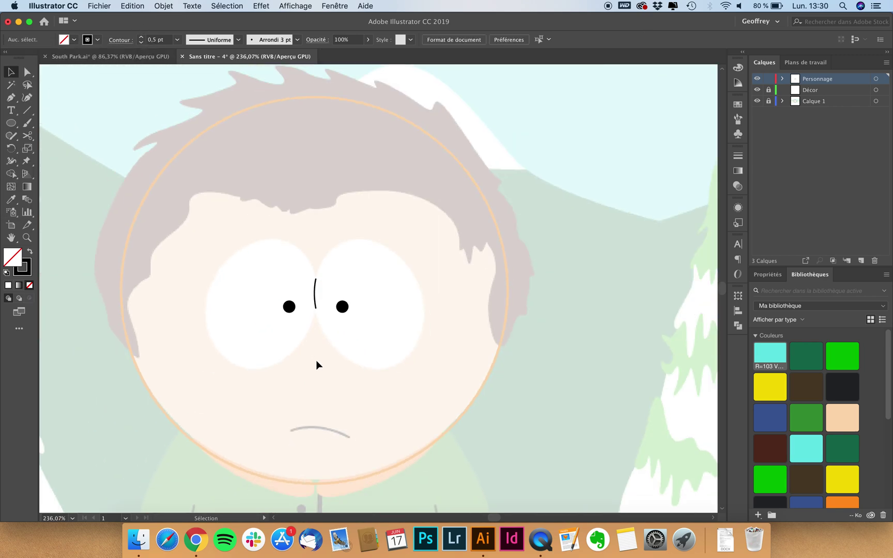
Step: Shift the left eye and its pupil slightly outward to reduce the overlap at the black arc, and deselect them
{"action": "scroll", "coordinate": [316, 361], "scroll_direction": "down", "scroll_amount": 5}
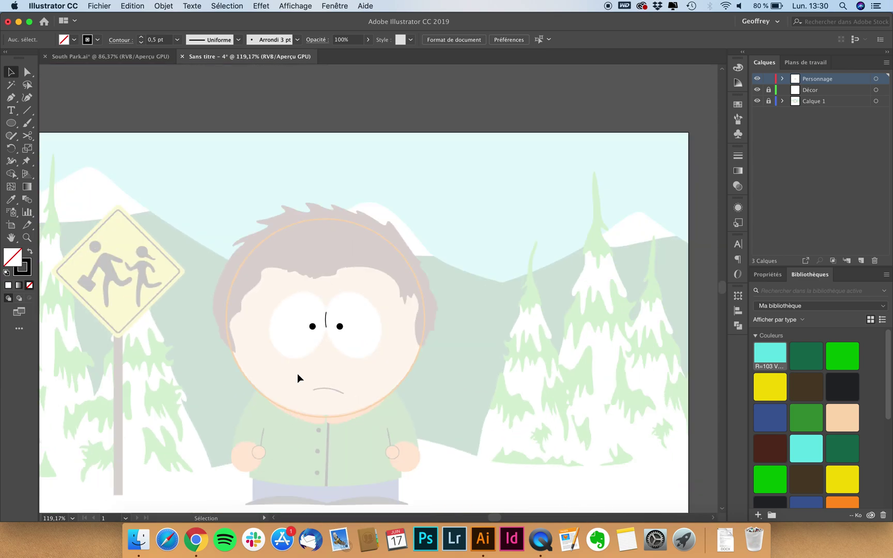
{"action": "scroll", "coordinate": [297, 373], "scroll_direction": "up", "scroll_amount": 3}
{"action": "scroll", "coordinate": [297, 373], "scroll_direction": "up", "scroll_amount": 3}
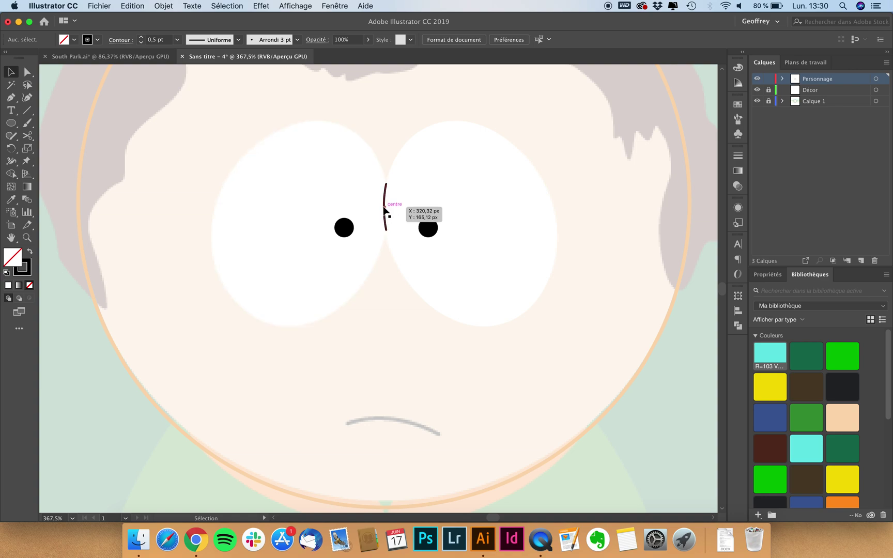
{"action": "scroll", "coordinate": [399, 235], "scroll_direction": "up", "scroll_amount": 5}
{"action": "scroll", "coordinate": [399, 235], "scroll_direction": "down", "scroll_amount": 3}
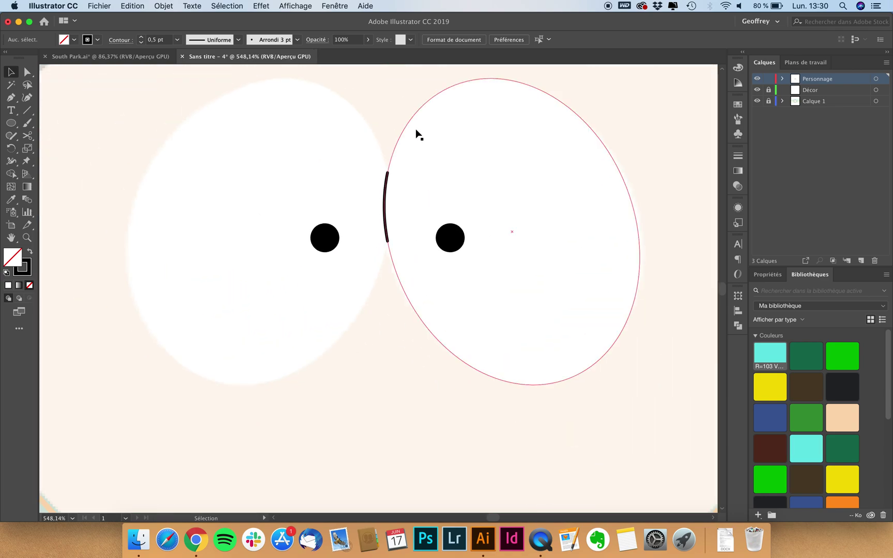
{"action": "left_click", "coordinate": [338, 194]}
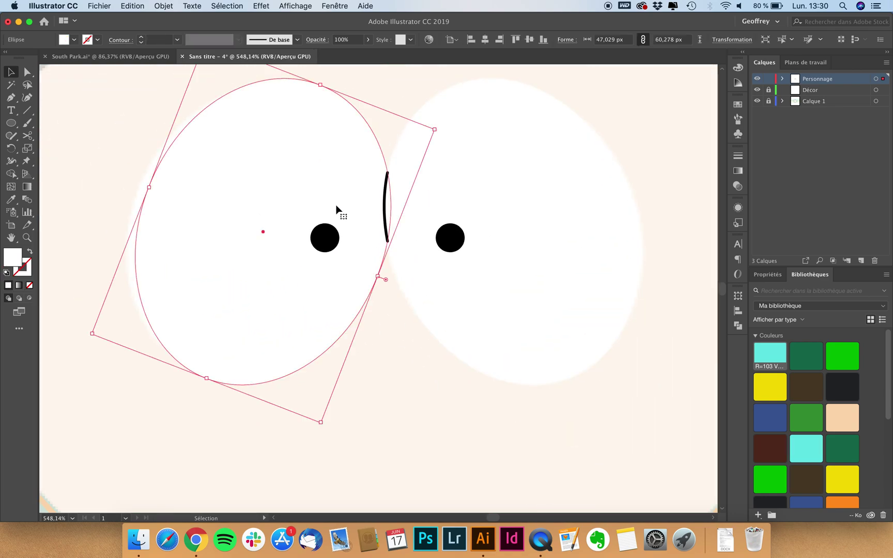
{"action": "left_click", "coordinate": [330, 238], "text": "shift"}
{"action": "key", "text": "Left"}
{"action": "key", "text": "Left"}
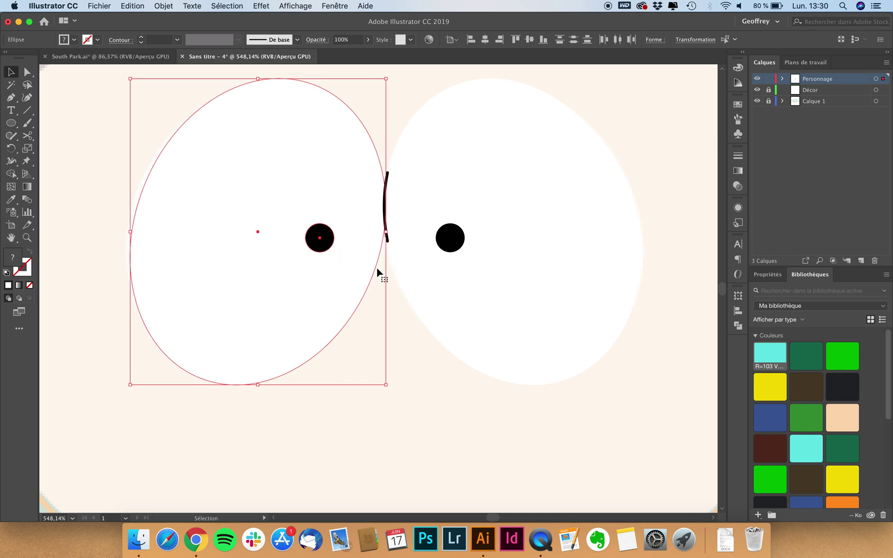
{"action": "scroll", "coordinate": [361, 227], "scroll_direction": "up", "scroll_amount": 3}
{"action": "left_click_drag", "start_coordinate": [357, 191], "coordinate": [362, 192]}
{"action": "left_click", "coordinate": [423, 357]}
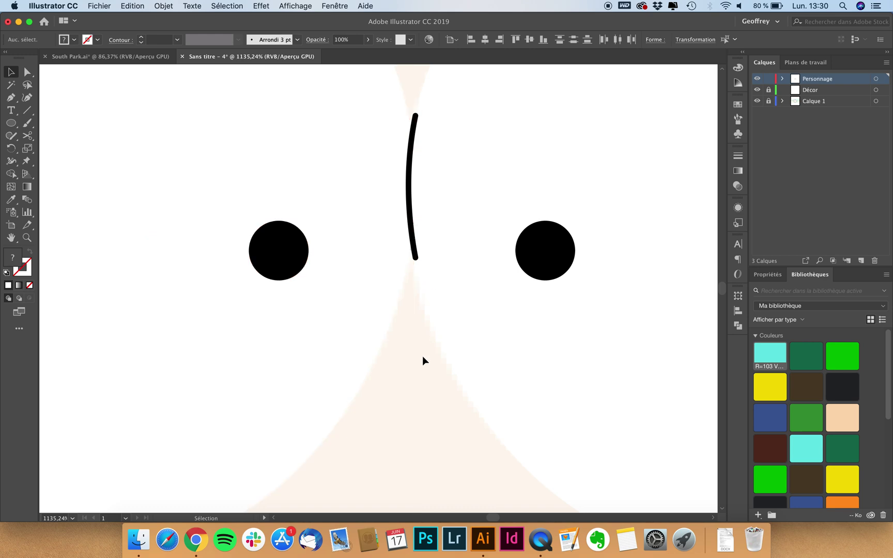
Step: Cut the black arc with the Scissors tool near its lower and upper ends, close to where the eye edges cross
{"action": "left_click", "coordinate": [415, 233]}
{"action": "scroll", "coordinate": [406, 228], "scroll_direction": "up", "scroll_amount": 3}
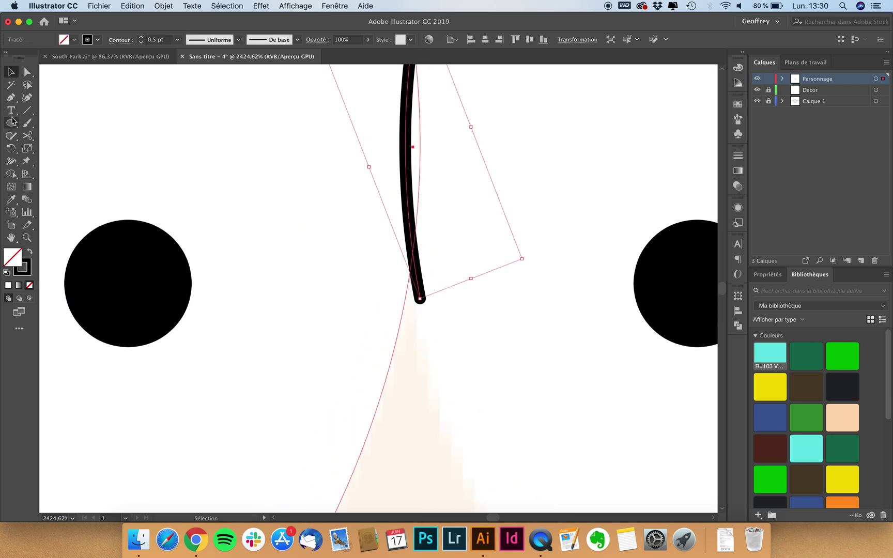
{"action": "key", "text": "c"}
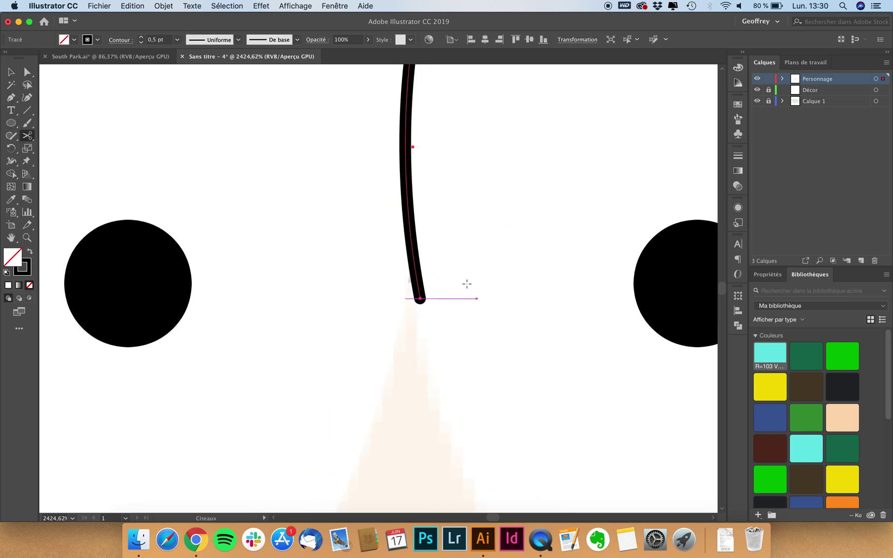
{"action": "left_click", "coordinate": [413, 253]}
{"action": "scroll", "coordinate": [427, 223], "scroll_direction": "up", "scroll_amount": 4}
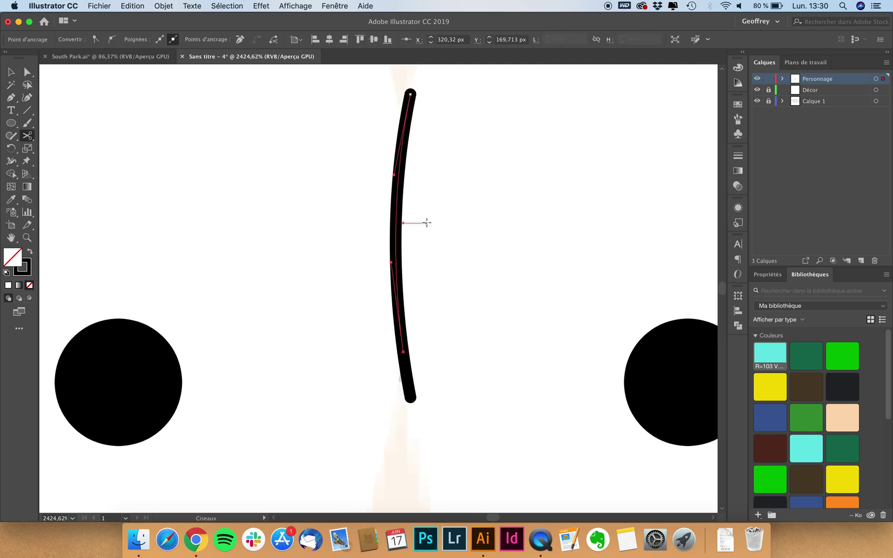
{"action": "left_click", "coordinate": [402, 133]}
{"action": "key", "text": "v"}
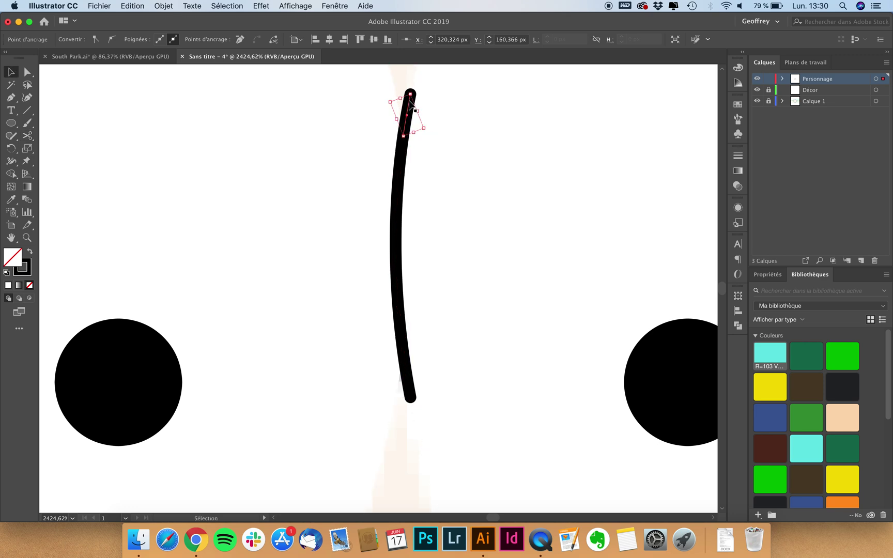
Step: Delete the two cut-off end pieces of the black arc between the eyes, above and below the eye crossings
{"action": "key", "text": "Delete"}
{"action": "key", "text": "Delete"}
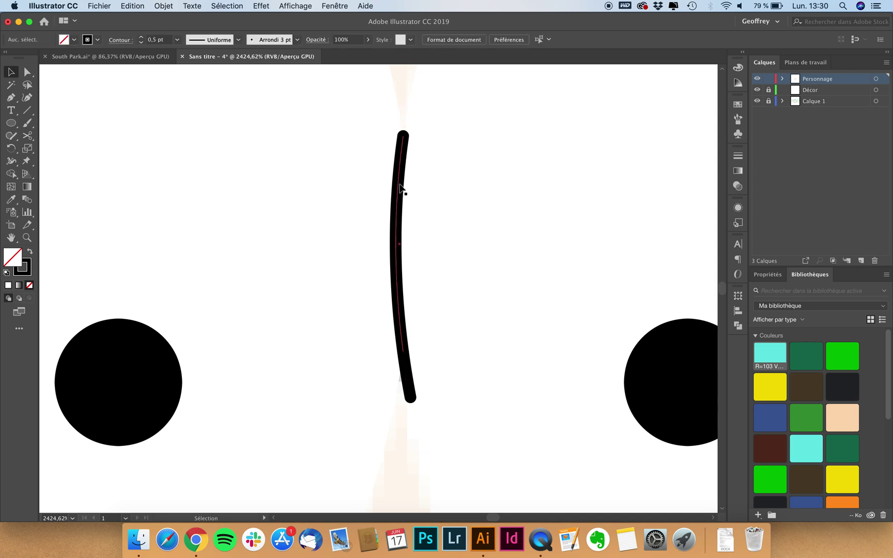
{"action": "scroll", "coordinate": [409, 391], "scroll_direction": "down", "scroll_amount": 10}
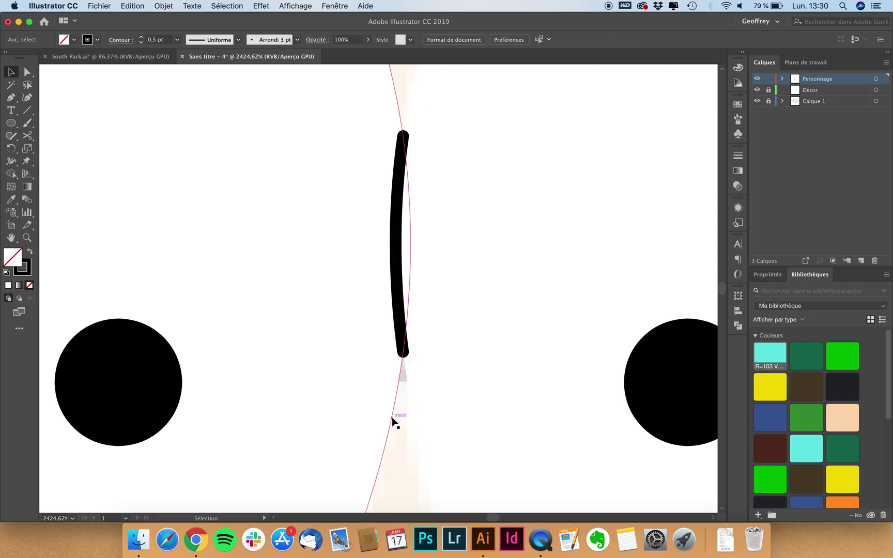
{"action": "scroll", "coordinate": [449, 402], "scroll_direction": "down", "scroll_amount": 3}
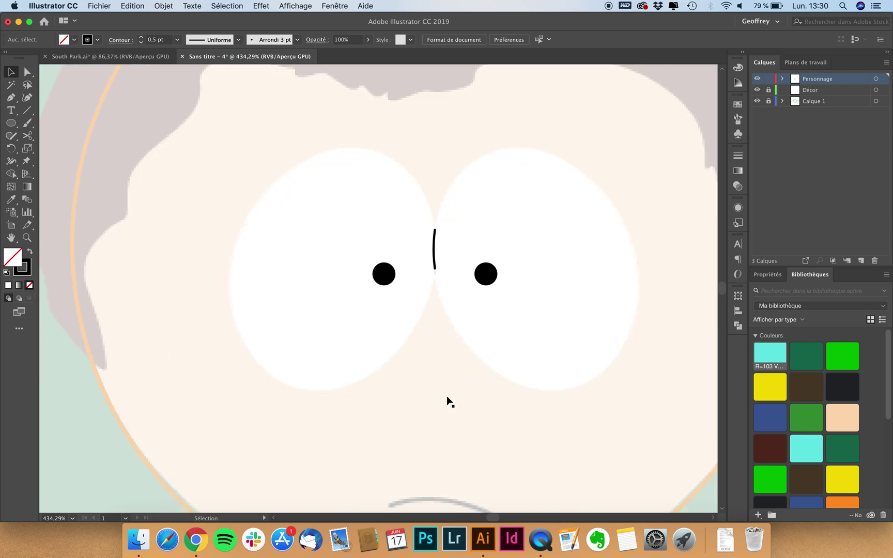
{"action": "scroll", "coordinate": [448, 402], "scroll_direction": "down", "scroll_amount": 3}
{"action": "scroll", "coordinate": [447, 431], "scroll_direction": "down", "scroll_amount": 3}
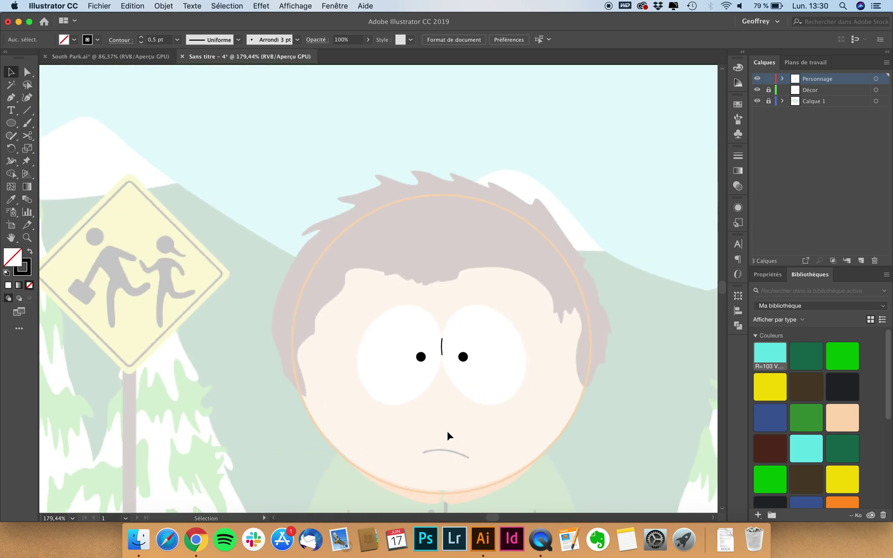
{"action": "scroll", "coordinate": [447, 431], "scroll_direction": "down", "scroll_amount": 3}
Step: Trace the reference mouth as one curved, unfilled black path with the Pen tool, and deselect it
{"action": "scroll", "coordinate": [447, 431], "scroll_direction": "up", "scroll_amount": 3}
{"action": "scroll", "coordinate": [447, 431], "scroll_direction": "up", "scroll_amount": 3}
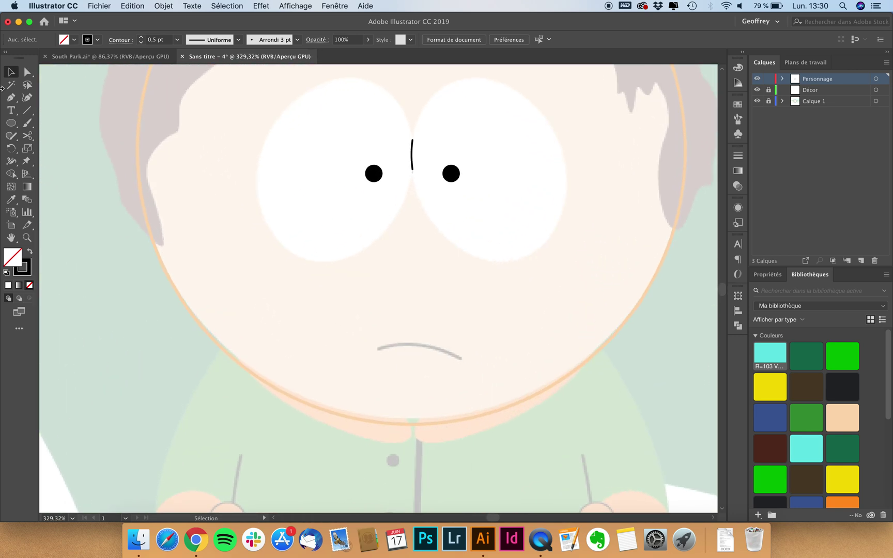
{"action": "left_click_drag", "start_coordinate": [10, 98], "coordinate": [42, 98]}
{"action": "left_click", "coordinate": [73, 41]}
{"action": "left_click", "coordinate": [72, 40]}
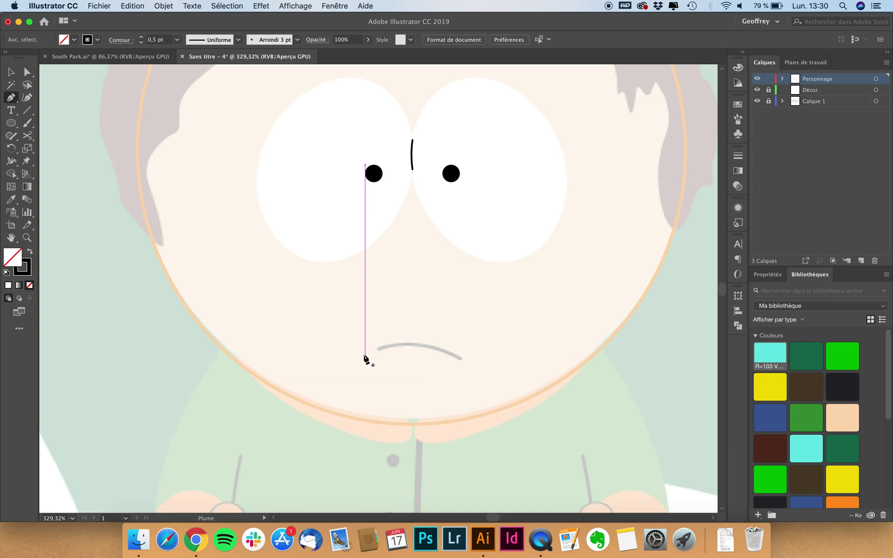
{"action": "left_click", "coordinate": [378, 349]}
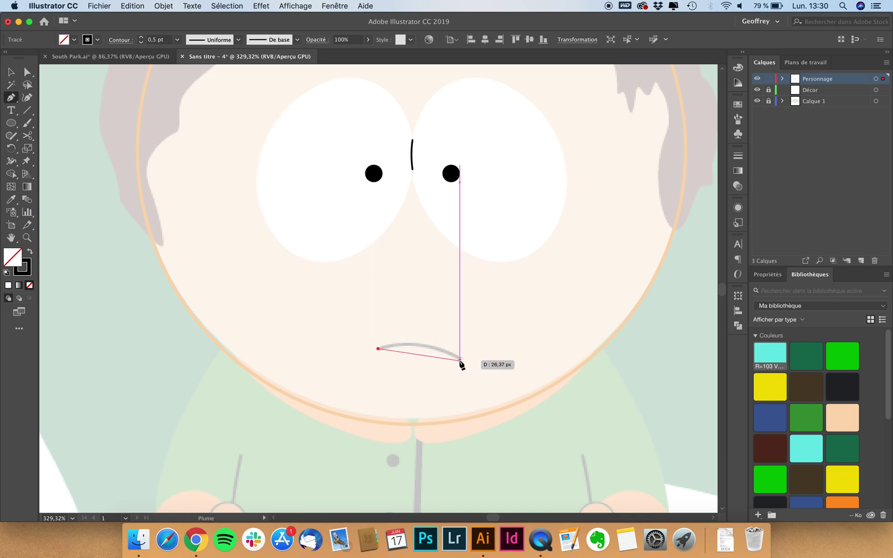
{"action": "left_click", "coordinate": [460, 360]}
{"action": "left_click_drag", "start_coordinate": [461, 361], "coordinate": [499, 386]}
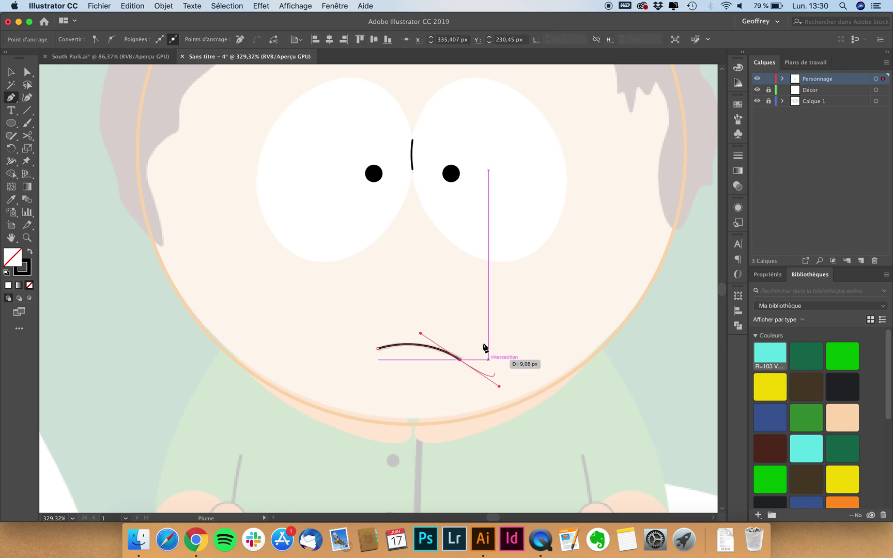
{"action": "key", "text": "super"}
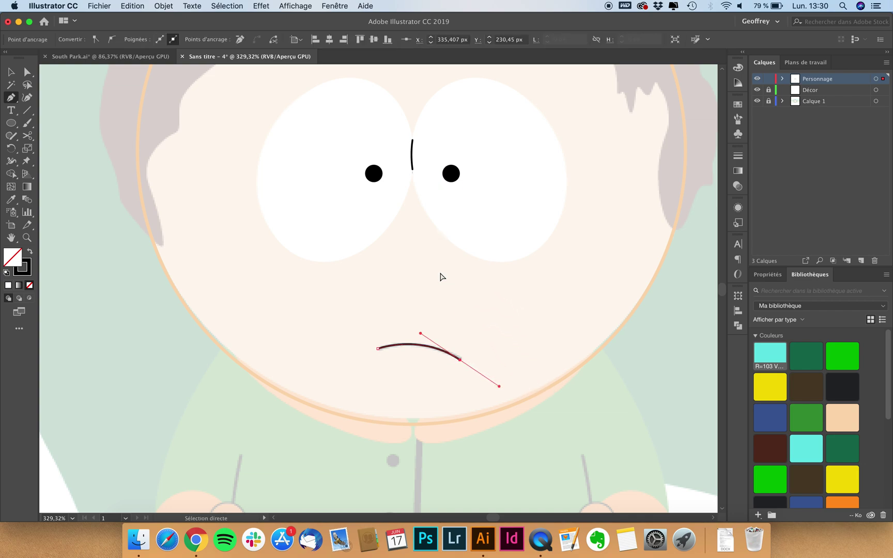
{"action": "left_click", "coordinate": [405, 287], "text": "super"}
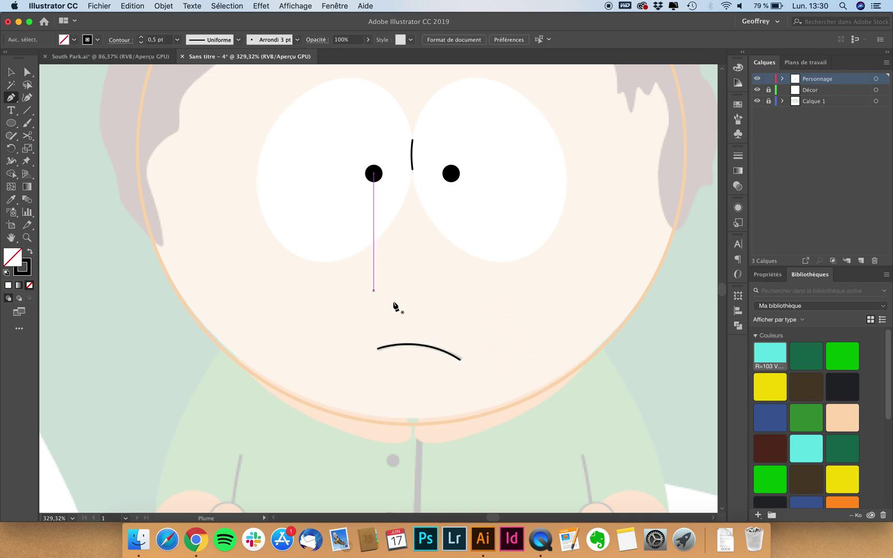
Step: Give the mouth line rounded stroke caps and a 1 pt stroke weight, and deselect it
{"action": "scroll", "coordinate": [510, 402], "scroll_direction": "up", "scroll_amount": 3}
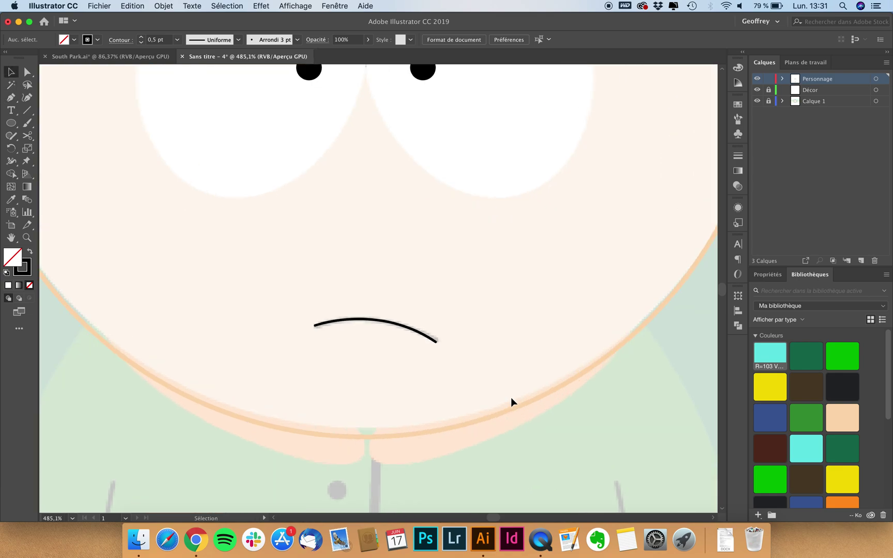
{"action": "scroll", "coordinate": [370, 320], "scroll_direction": "up", "scroll_amount": 5}
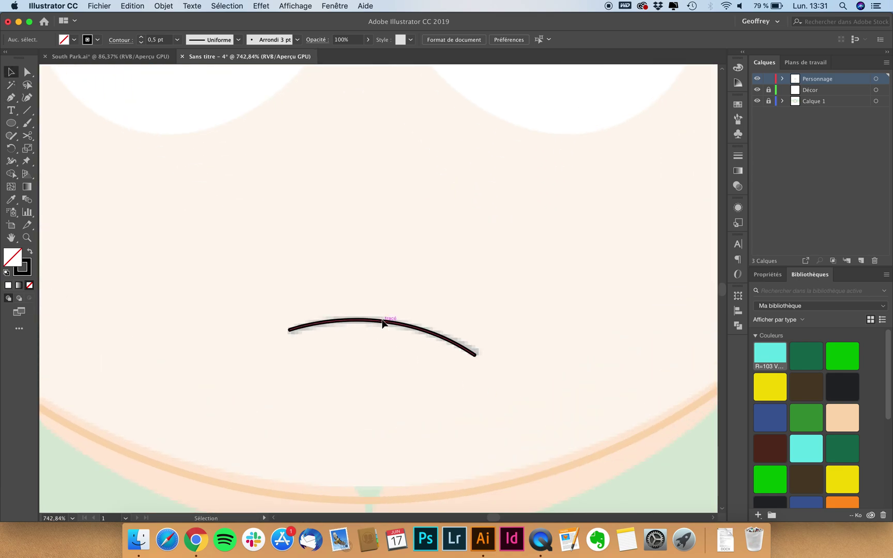
{"action": "left_click", "coordinate": [383, 321]}
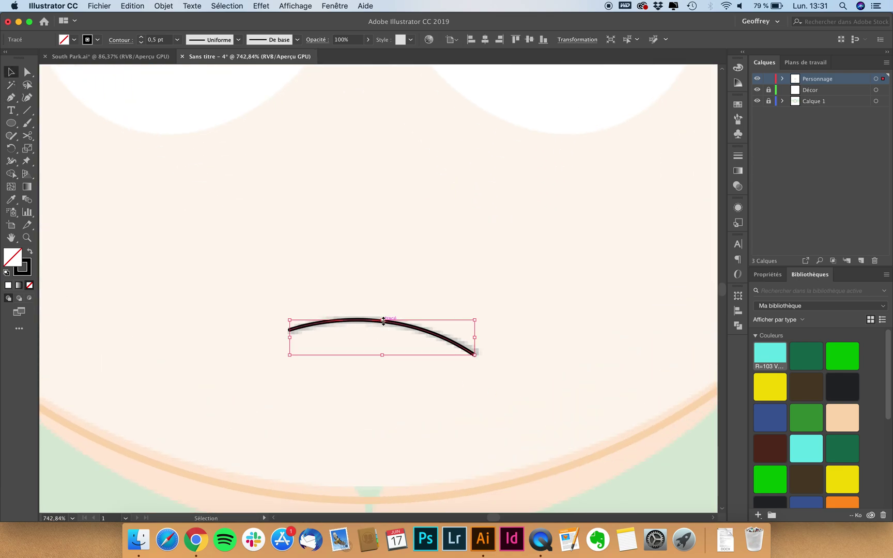
{"action": "left_click", "coordinate": [117, 41]}
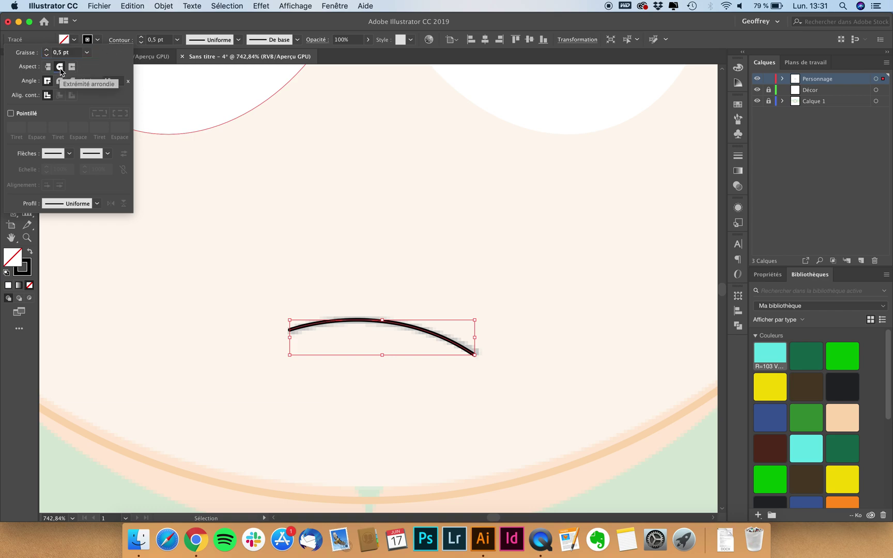
{"action": "left_click", "coordinate": [142, 41]}
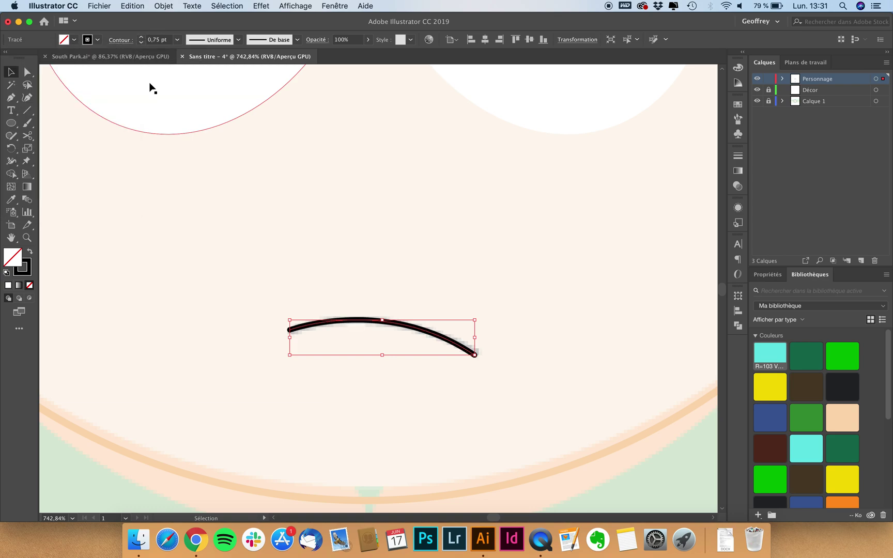
{"action": "scroll", "coordinate": [165, 179], "scroll_direction": "down", "scroll_amount": 2}
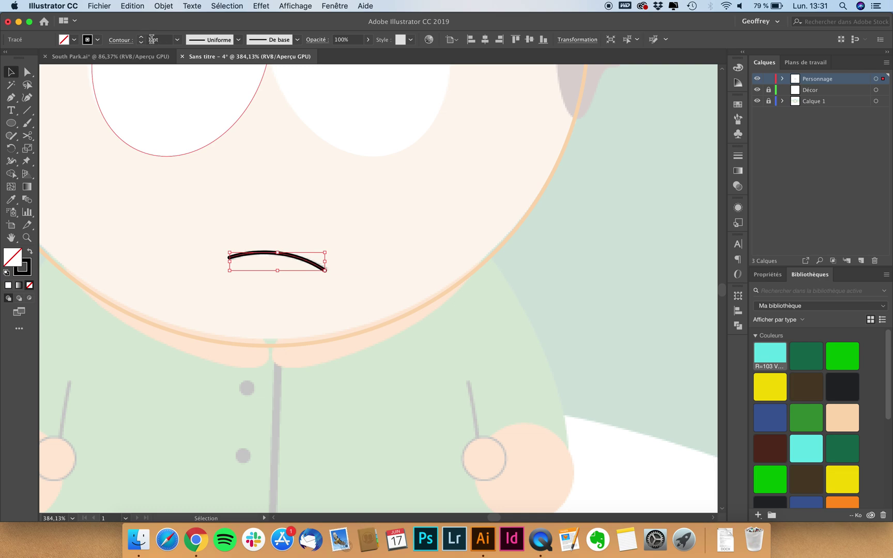
{"action": "scroll", "coordinate": [193, 102], "scroll_direction": "down", "scroll_amount": 2}
{"action": "left_click", "coordinate": [456, 234]}
Step: Activate the Pen tool and set the stroke colour to the brown swatch R=86 V=44 B=29
{"action": "scroll", "coordinate": [456, 233], "scroll_direction": "left", "scroll_amount": 4}
{"action": "scroll", "coordinate": [456, 234], "scroll_direction": "up", "scroll_amount": 3}
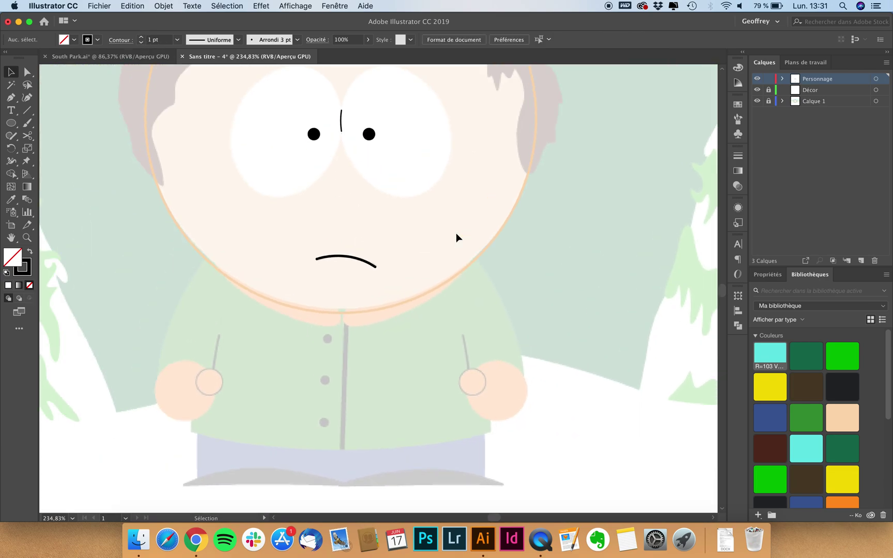
{"action": "scroll", "coordinate": [456, 236], "scroll_direction": "up", "scroll_amount": 3}
{"action": "scroll", "coordinate": [438, 310], "scroll_direction": "up", "scroll_amount": 1}
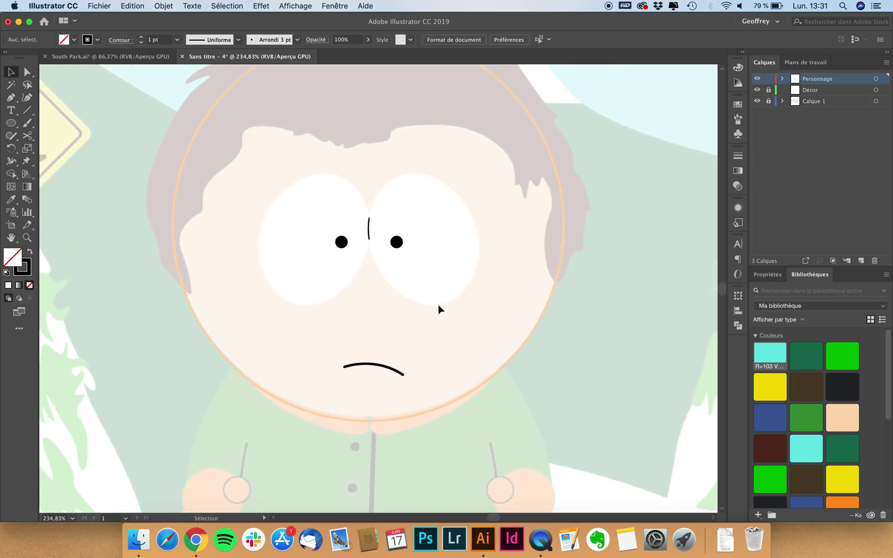
{"action": "scroll", "coordinate": [438, 310], "scroll_direction": "down", "scroll_amount": 3}
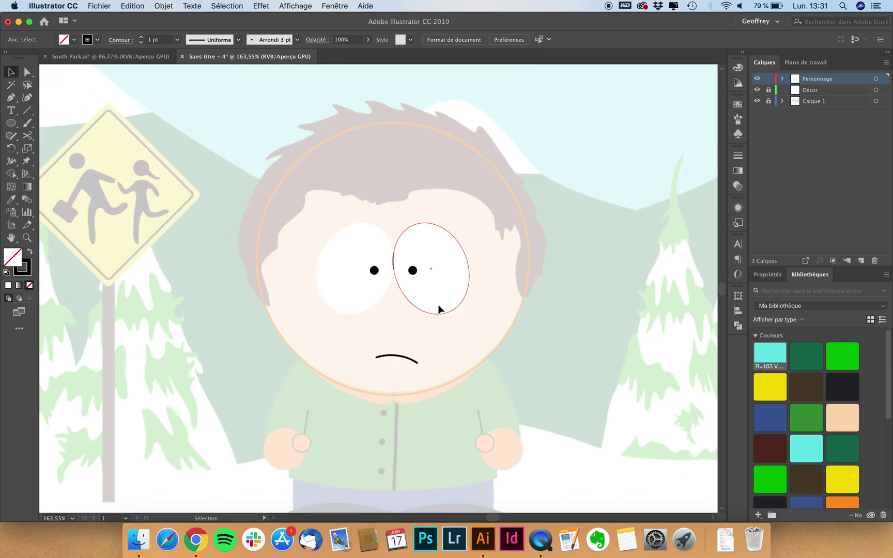
{"action": "scroll", "coordinate": [430, 226], "scroll_direction": "up", "scroll_amount": 2}
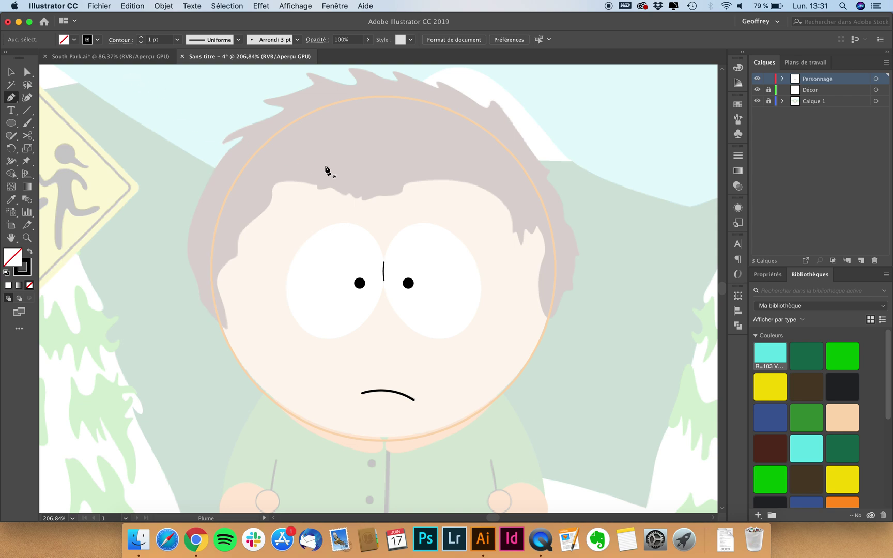
{"action": "left_click", "coordinate": [98, 40]}
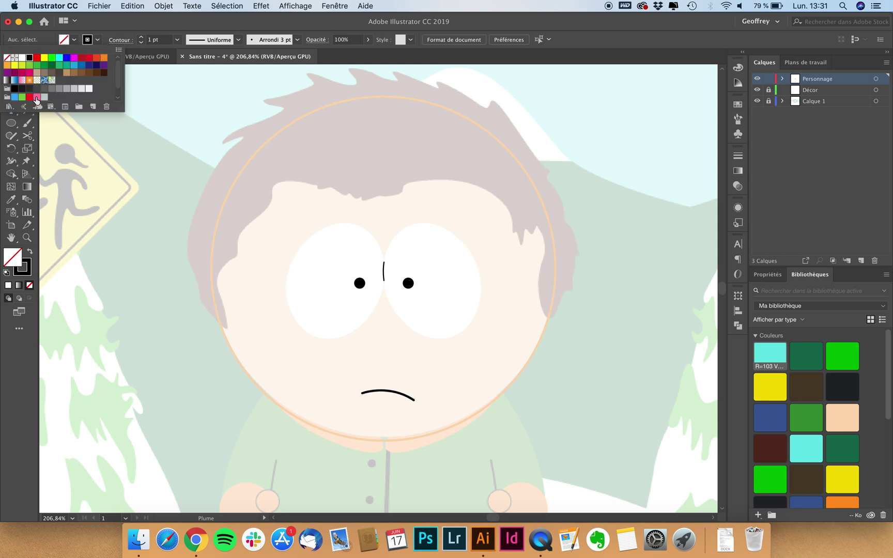
{"action": "scroll", "coordinate": [60, 84], "scroll_direction": "down", "scroll_amount": 1}
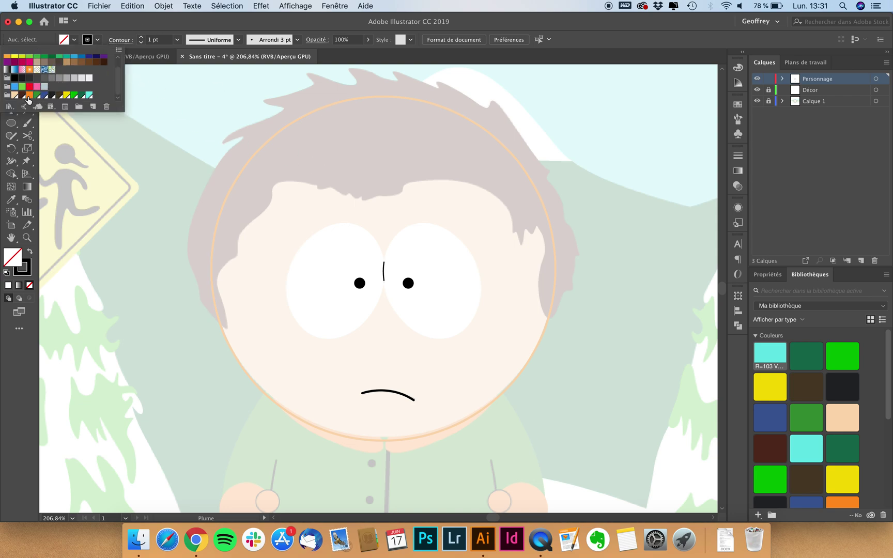
{"action": "left_click", "coordinate": [23, 96]}
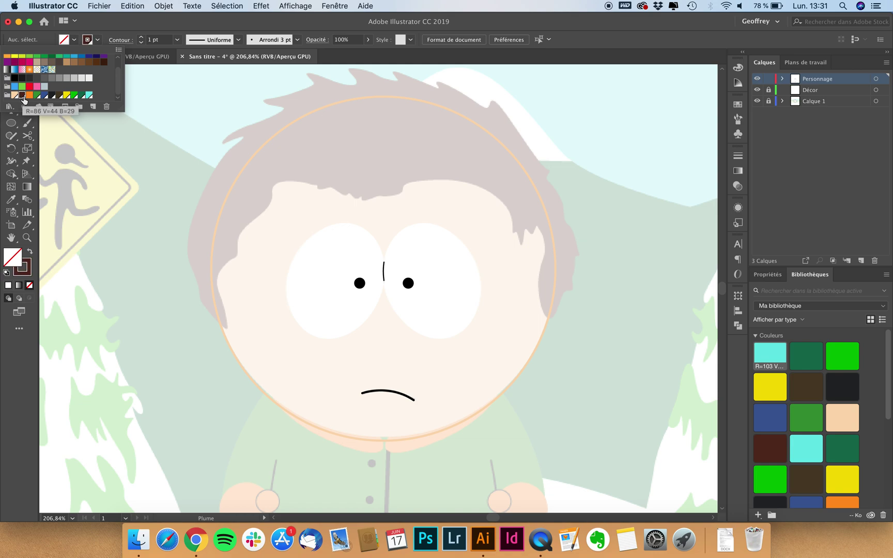
{"action": "mouse_move", "coordinate": [119, 111]}
{"action": "left_mouse_down"}
{"action": "mouse_move", "coordinate": [121, 148]}
{"action": "mouse_move", "coordinate": [119, 128]}
{"action": "left_mouse_up"}
{"action": "left_click", "coordinate": [147, 30]}
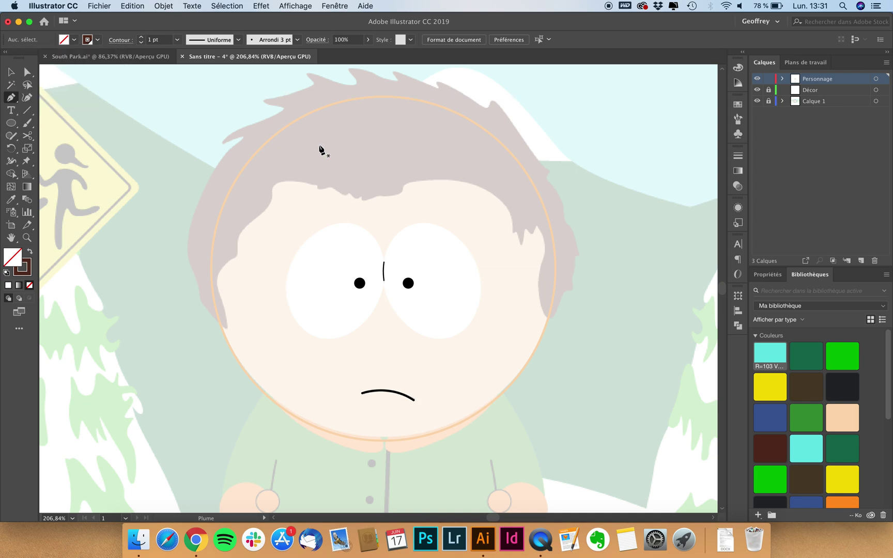
Step: Swap the brown to the fill with no stroke and roughly trace the inner hairline down to the left sideburn tip
{"action": "scroll", "coordinate": [361, 168], "scroll_direction": "up", "scroll_amount": 2}
{"action": "scroll", "coordinate": [362, 169], "scroll_direction": "up", "scroll_amount": 1}
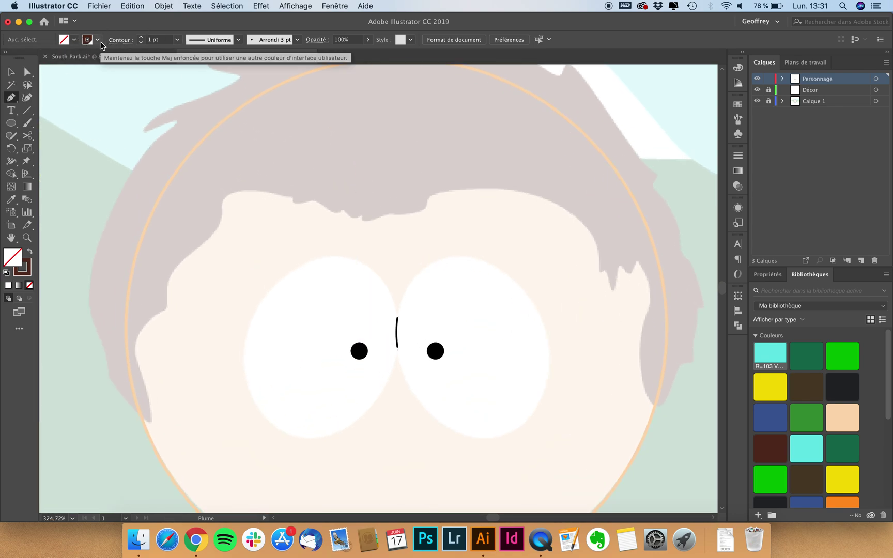
{"action": "key", "text": "shift+x"}
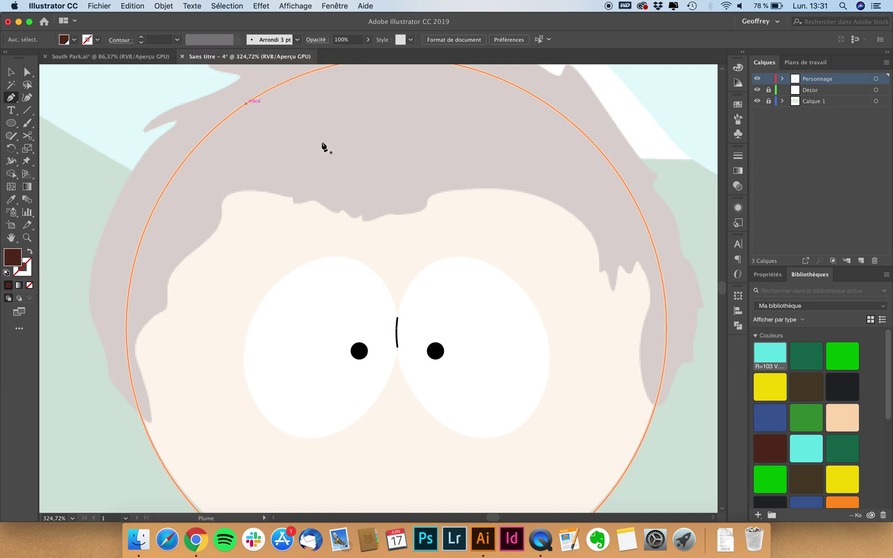
{"action": "left_click", "coordinate": [475, 188]}
{"action": "left_click_drag", "start_coordinate": [429, 197], "coordinate": [321, 205]}
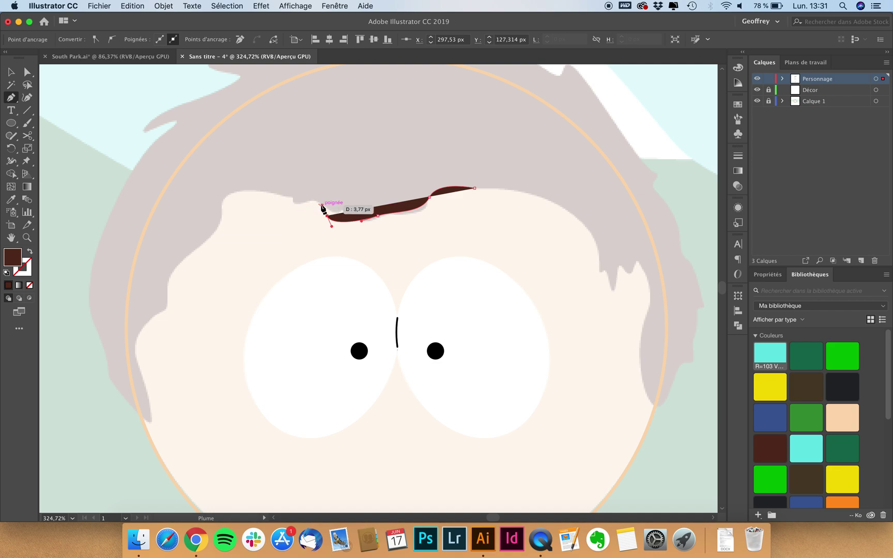
{"action": "left_click", "coordinate": [315, 200]}
{"action": "left_click_drag", "start_coordinate": [223, 209], "coordinate": [223, 223]}
{"action": "left_click_drag", "start_coordinate": [181, 266], "coordinate": [137, 351]}
{"action": "left_click", "coordinate": [150, 419]}
Step: Continue the brown hair shape with straight segments around the outside of the head, ending at the right sideburn
{"action": "left_click", "coordinate": [106, 359]}
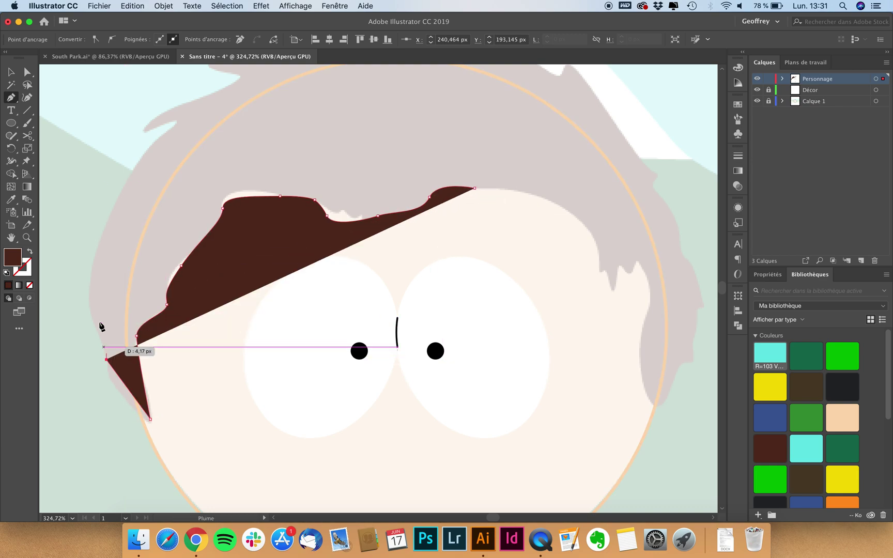
{"action": "left_click", "coordinate": [94, 214]}
{"action": "left_click", "coordinate": [216, 81]}
{"action": "scroll", "coordinate": [219, 84], "scroll_direction": "down", "scroll_amount": 3}
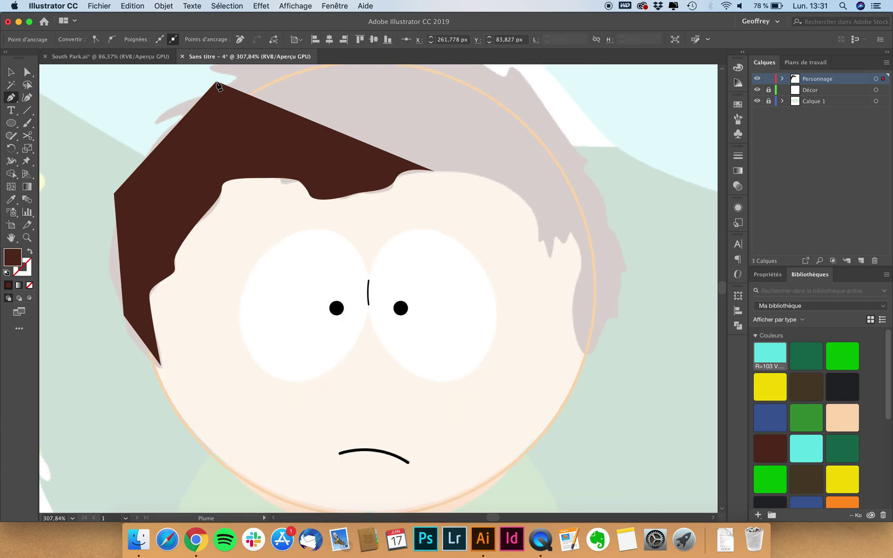
{"action": "left_click", "coordinate": [399, 73]}
{"action": "scroll", "coordinate": [398, 76], "scroll_direction": "up", "scroll_amount": 2}
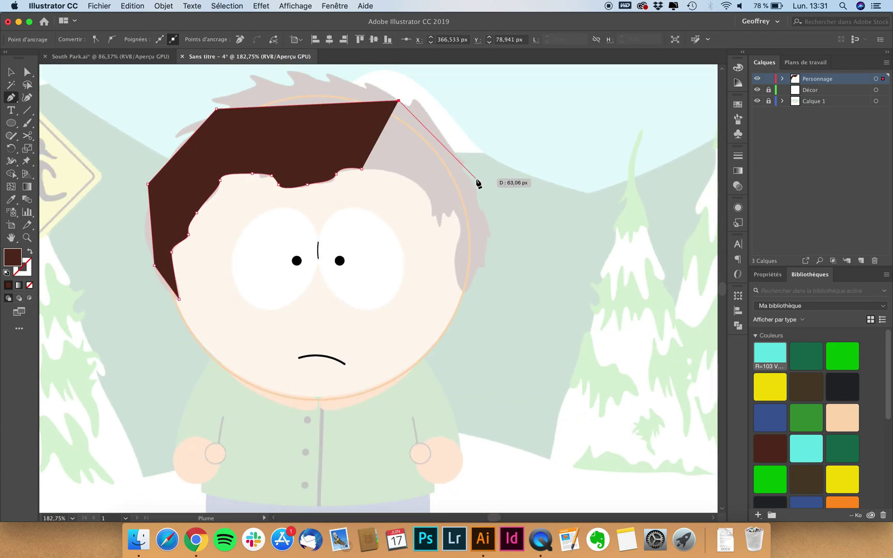
{"action": "left_click", "coordinate": [473, 184]}
{"action": "left_click", "coordinate": [473, 285]}
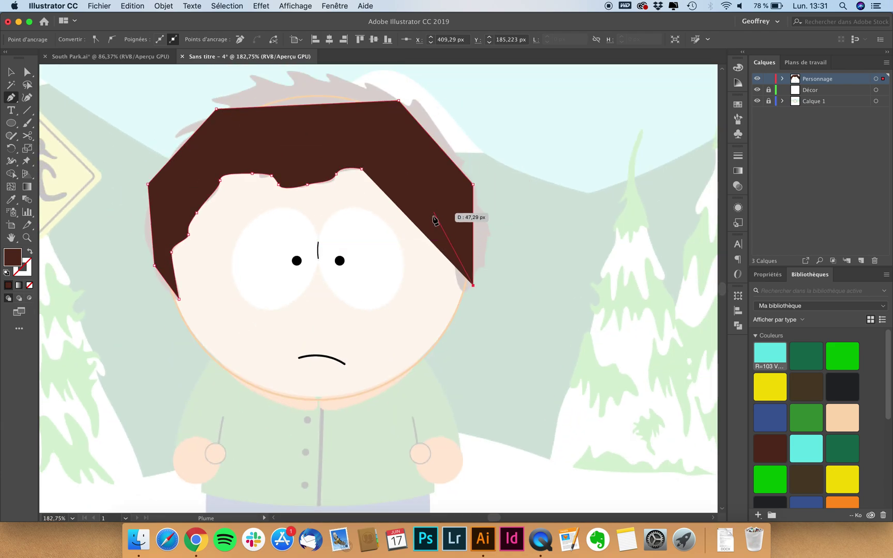
Step: Delete the unfinished brown hair shape and swap the colours back to a brown stroke with no fill
{"action": "key", "text": "v"}
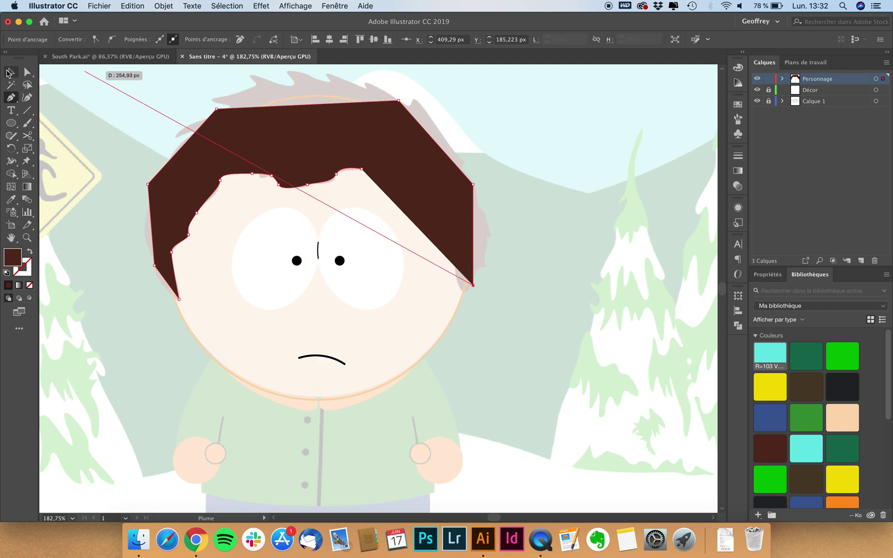
{"action": "key", "text": "Delete"}
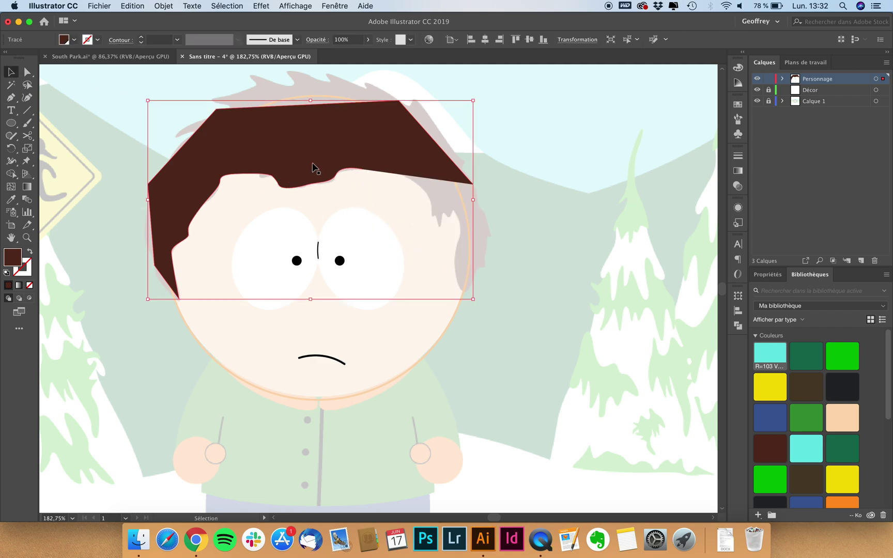
{"action": "key", "text": "Delete"}
{"action": "scroll", "coordinate": [280, 140], "scroll_direction": "up", "scroll_amount": 3}
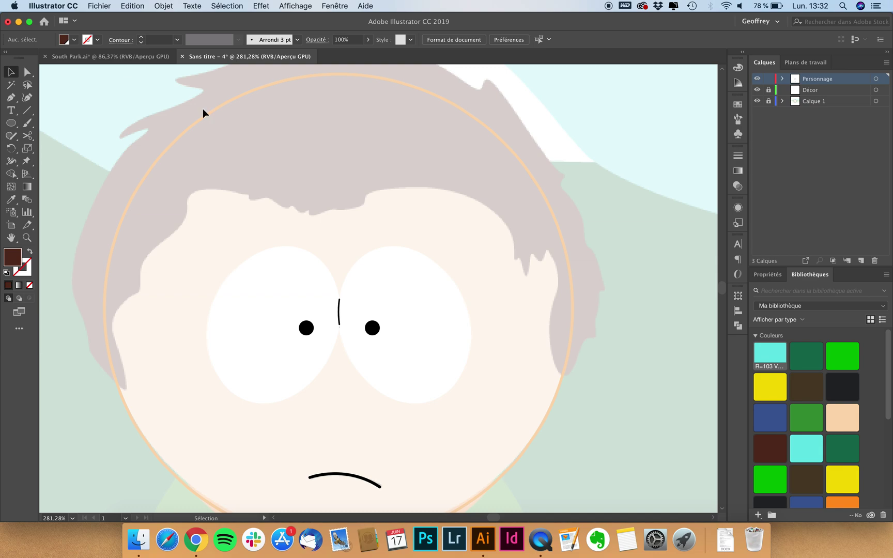
{"action": "key", "text": "shift+x"}
{"action": "scroll", "coordinate": [254, 149], "scroll_direction": "up", "scroll_amount": 2}
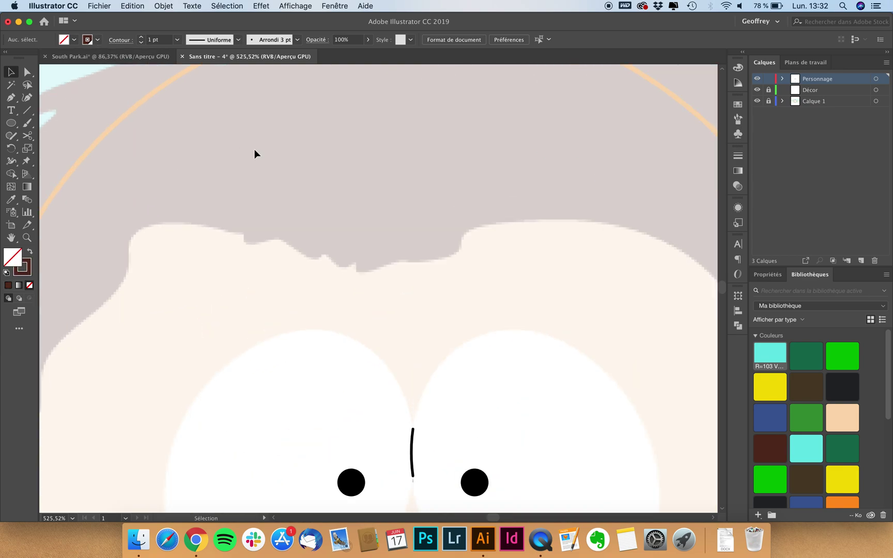
Step: Trace the jagged fringe above the eyes with the Pen tool, working from its right end toward the left temple
{"action": "scroll", "coordinate": [431, 230], "scroll_direction": "up", "scroll_amount": 2}
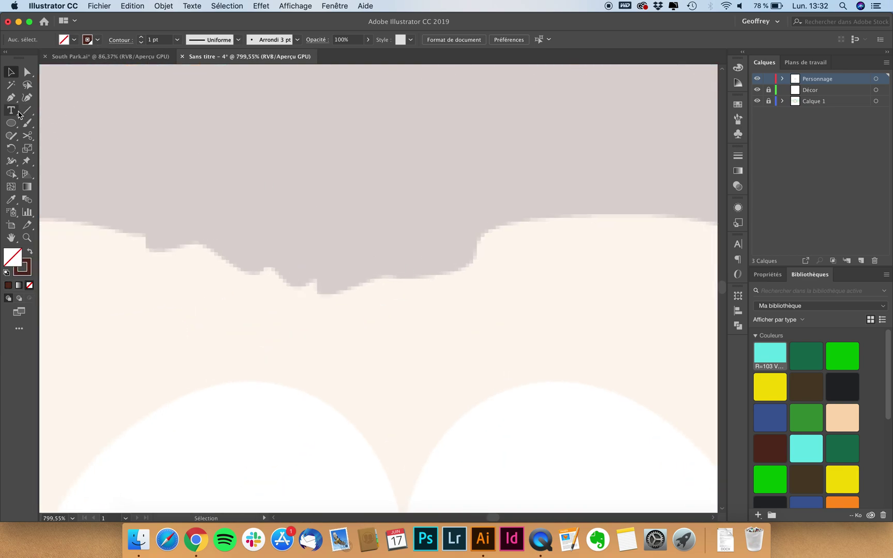
{"action": "left_click", "coordinate": [441, 273]}
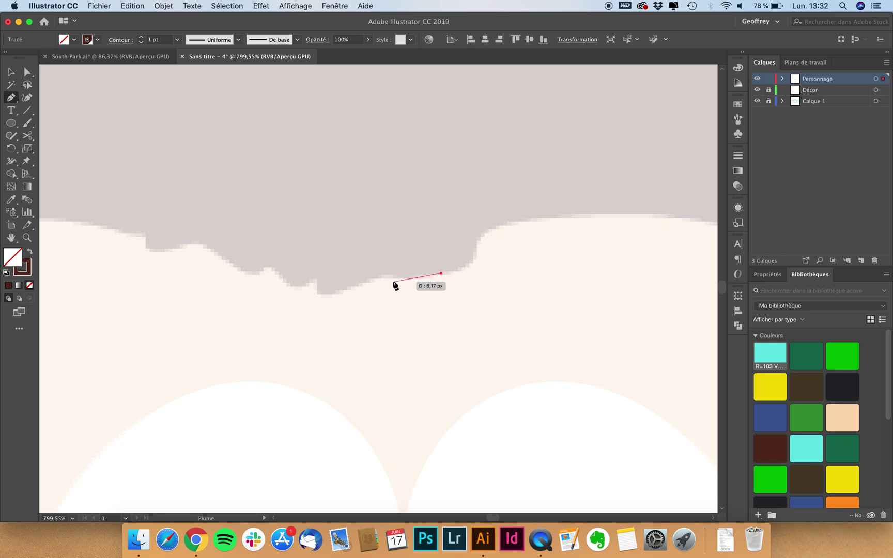
{"action": "left_click_drag", "start_coordinate": [385, 273], "coordinate": [376, 278]}
{"action": "left_click", "coordinate": [329, 296]}
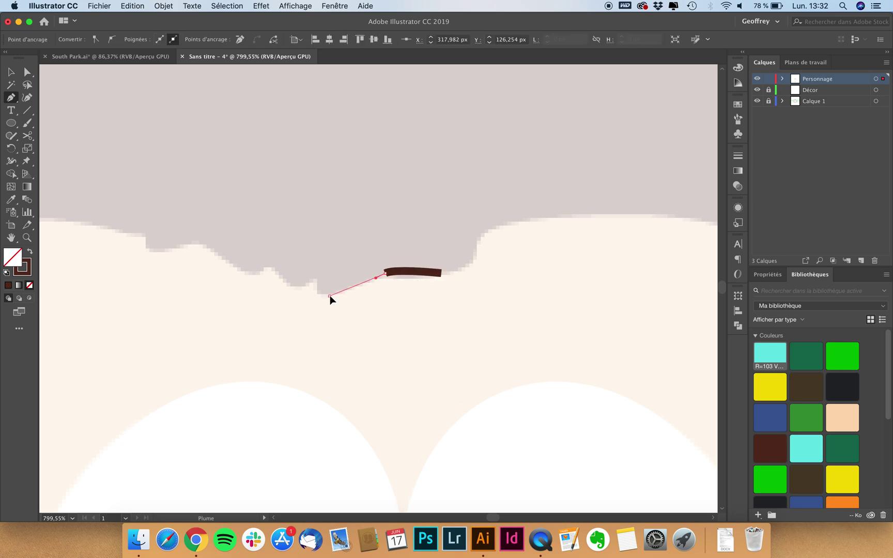
{"action": "mouse_move", "coordinate": [318, 297]}
{"action": "left_mouse_down"}
{"action": "mouse_move", "coordinate": [319, 285]}
{"action": "mouse_move", "coordinate": [273, 265]}
{"action": "mouse_move", "coordinate": [244, 272]}
{"action": "mouse_move", "coordinate": [184, 242]}
{"action": "mouse_move", "coordinate": [151, 251]}
{"action": "mouse_move", "coordinate": [113, 229]}
{"action": "mouse_move", "coordinate": [90, 254]}
{"action": "left_mouse_up"}
{"action": "scroll", "coordinate": [114, 230], "scroll_direction": "left", "scroll_amount": 5}
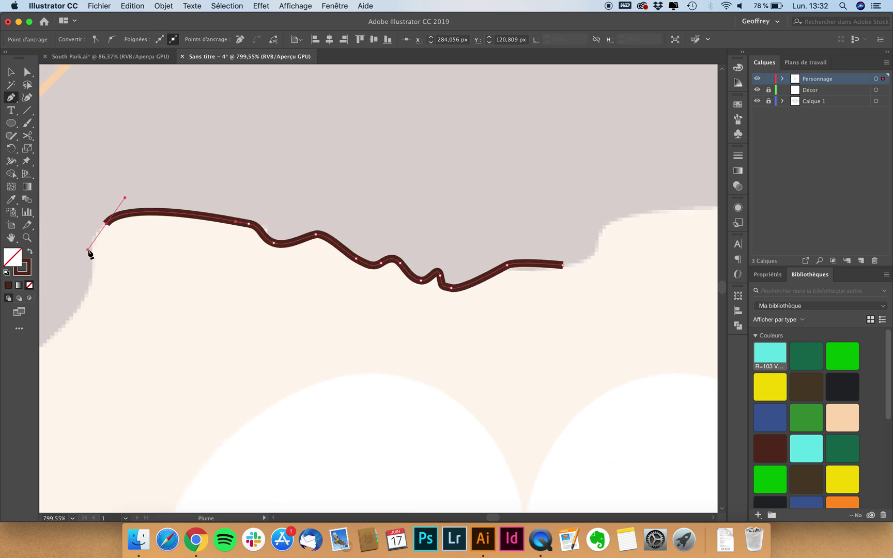
Step: Continue the hair path with curves along the inner hairline, down the left side of the face toward the sideburn
{"action": "scroll", "coordinate": [91, 255], "scroll_direction": "left", "scroll_amount": 5}
{"action": "scroll", "coordinate": [90, 254], "scroll_direction": "down", "scroll_amount": 2}
{"action": "left_click_drag", "start_coordinate": [200, 231], "coordinate": [166, 401]}
{"action": "scroll", "coordinate": [181, 282], "scroll_direction": "left", "scroll_amount": 5}
{"action": "scroll", "coordinate": [181, 282], "scroll_direction": "down", "scroll_amount": 3}
{"action": "scroll", "coordinate": [150, 328], "scroll_direction": "left", "scroll_amount": 5}
{"action": "scroll", "coordinate": [149, 327], "scroll_direction": "down", "scroll_amount": 3}
{"action": "scroll", "coordinate": [164, 379], "scroll_direction": "left", "scroll_amount": 5}
{"action": "scroll", "coordinate": [164, 379], "scroll_direction": "down", "scroll_amount": 3}
{"action": "scroll", "coordinate": [145, 396], "scroll_direction": "left", "scroll_amount": 5}
{"action": "scroll", "coordinate": [145, 395], "scroll_direction": "down", "scroll_amount": 3}
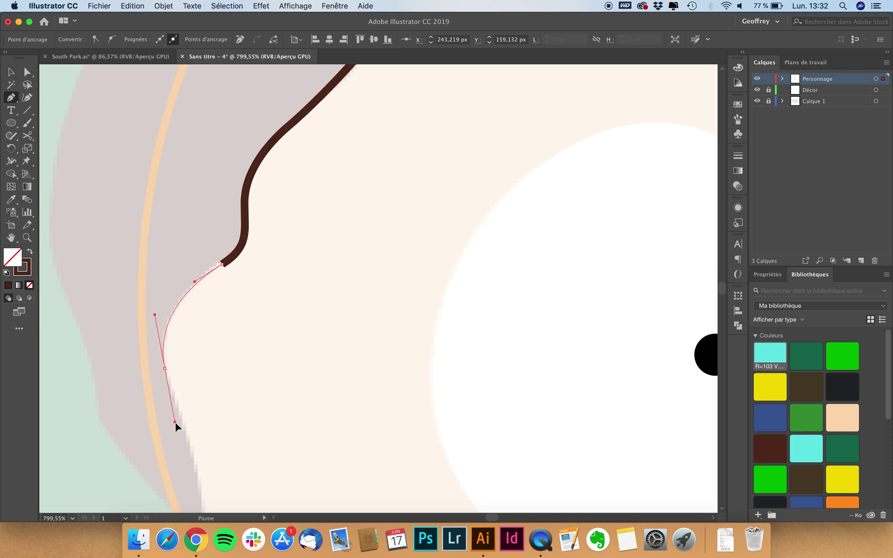
{"action": "scroll", "coordinate": [175, 423], "scroll_direction": "down", "scroll_amount": 3}
{"action": "scroll", "coordinate": [176, 423], "scroll_direction": "left", "scroll_amount": 2}
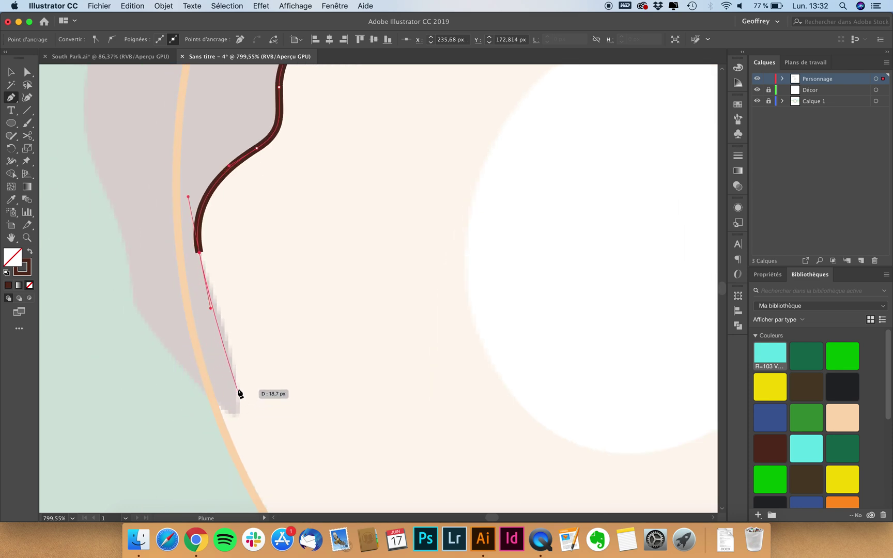
Step: Round the left sideburn's tip and trace its outer edge back upward with curved segments
{"action": "left_click_drag", "start_coordinate": [237, 387], "coordinate": [237, 407]}
{"action": "left_click_drag", "start_coordinate": [180, 367], "coordinate": [130, 301]}
{"action": "mouse_move", "coordinate": [120, 209]}
{"action": "left_mouse_down"}
{"action": "mouse_move", "coordinate": [136, 205]}
{"action": "mouse_move", "coordinate": [133, 195]}
{"action": "left_mouse_up"}
{"action": "scroll", "coordinate": [124, 217], "scroll_direction": "up", "scroll_amount": 3}
{"action": "scroll", "coordinate": [124, 217], "scroll_direction": "left", "scroll_amount": 2}
{"action": "scroll", "coordinate": [132, 196], "scroll_direction": "down", "scroll_amount": 3}
{"action": "scroll", "coordinate": [132, 195], "scroll_direction": "up", "scroll_amount": 3}
{"action": "scroll", "coordinate": [132, 195], "scroll_direction": "left", "scroll_amount": 3}
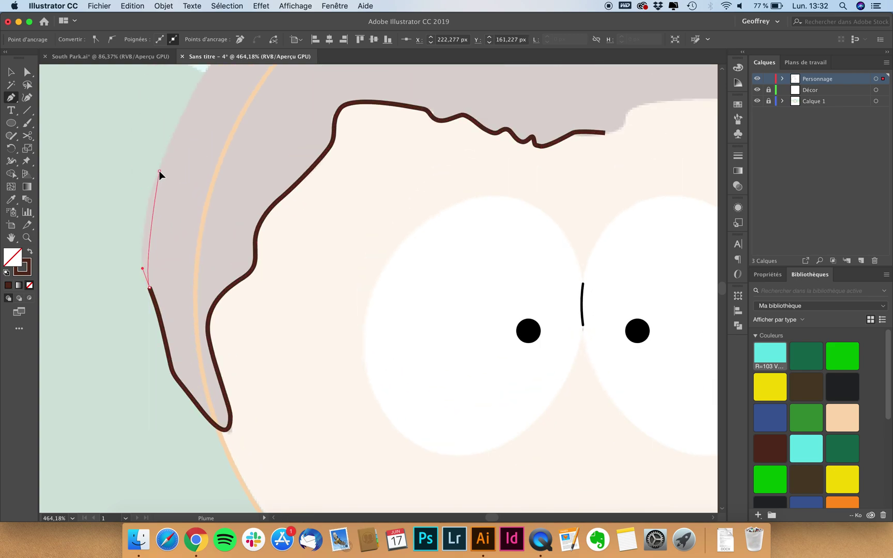
Step: Extend the hair outline up the head's outer left side and into the notch of the first tuft
{"action": "left_click_drag", "start_coordinate": [180, 120], "coordinate": [181, 120]}
{"action": "scroll", "coordinate": [185, 116], "scroll_direction": "down", "scroll_amount": 3}
{"action": "scroll", "coordinate": [191, 119], "scroll_direction": "up", "scroll_amount": 3}
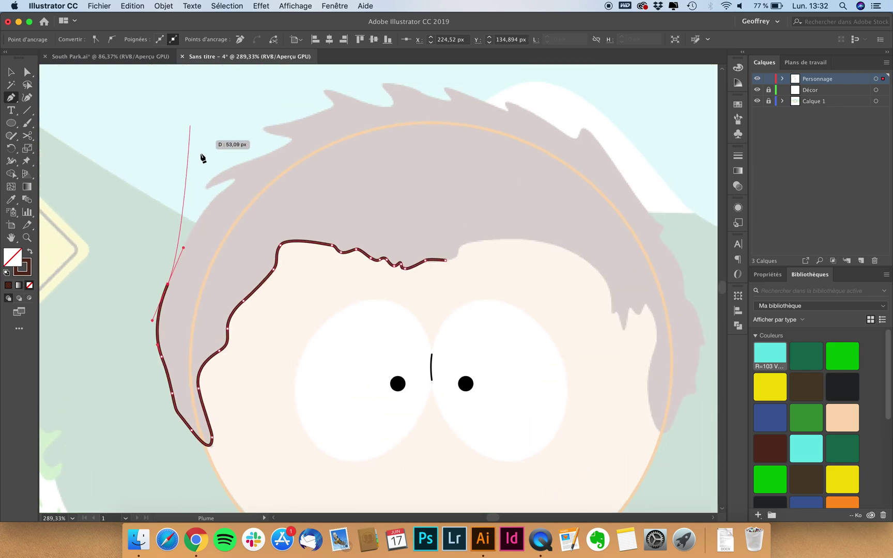
{"action": "left_click", "coordinate": [206, 213], "text": "super"}
{"action": "mouse_move", "coordinate": [217, 196]}
{"action": "left_mouse_down"}
{"action": "mouse_move", "coordinate": [229, 182]}
{"action": "mouse_move", "coordinate": [174, 221]}
{"action": "left_mouse_up"}
{"action": "scroll", "coordinate": [230, 184], "scroll_direction": "up", "scroll_amount": 5}
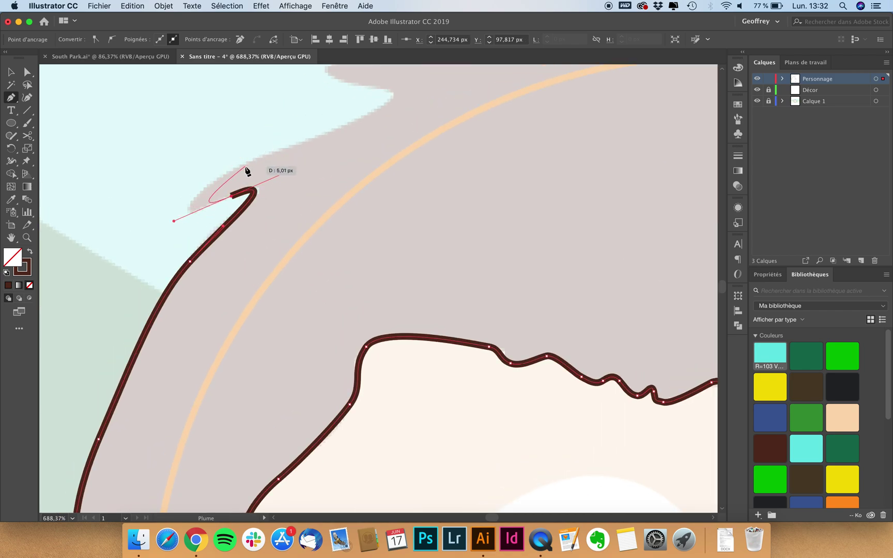
Step: Trace the first tuft at the upper left of the hair and turn the path into the second one
{"action": "left_click_drag", "start_coordinate": [296, 133], "coordinate": [306, 132]}
{"action": "left_click", "coordinate": [377, 105]}
{"action": "left_click_drag", "start_coordinate": [400, 88], "coordinate": [400, 88]}
{"action": "scroll", "coordinate": [400, 87], "scroll_direction": "up", "scroll_amount": 5}
{"action": "left_click_drag", "start_coordinate": [338, 141], "coordinate": [315, 136]}
{"action": "left_click", "coordinate": [331, 117]}
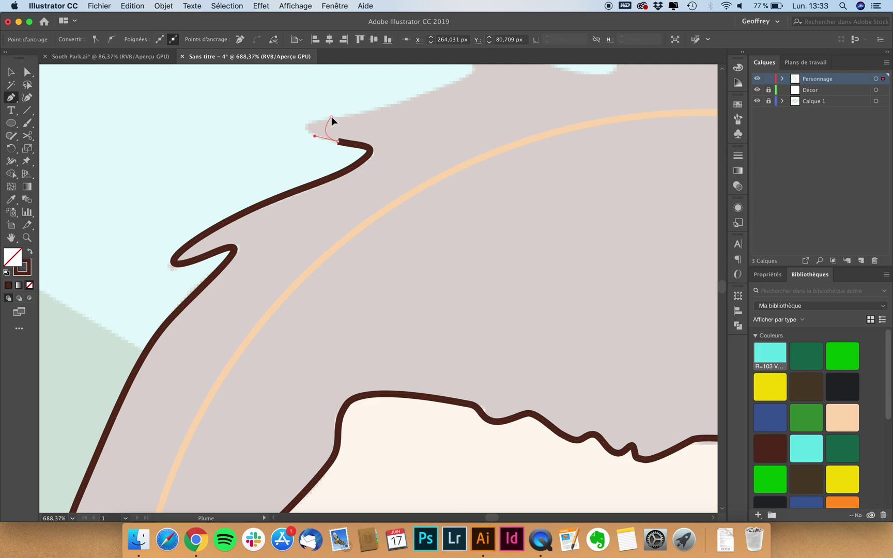
Step: Continue the outline from the second tuft across the next two pointed tufts on top of the head
{"action": "left_click_drag", "start_coordinate": [381, 109], "coordinate": [383, 110]}
{"action": "scroll", "coordinate": [383, 109], "scroll_direction": "up", "scroll_amount": 5}
{"action": "scroll", "coordinate": [383, 109], "scroll_direction": "right", "scroll_amount": 3}
{"action": "left_click_drag", "start_coordinate": [411, 180], "coordinate": [394, 140]}
{"action": "left_click", "coordinate": [435, 142]}
{"action": "left_click_drag", "start_coordinate": [470, 160], "coordinate": [470, 161]}
{"action": "mouse_move", "coordinate": [555, 175]}
{"action": "left_mouse_down"}
{"action": "mouse_move", "coordinate": [564, 155]}
{"action": "mouse_move", "coordinate": [550, 146]}
{"action": "mouse_move", "coordinate": [580, 123]}
{"action": "mouse_move", "coordinate": [608, 131]}
{"action": "left_mouse_up"}
Step: Trace the two smaller tufts just right of the crown, following the reference
{"action": "scroll", "coordinate": [608, 131], "scroll_direction": "right", "scroll_amount": 5}
{"action": "scroll", "coordinate": [608, 131], "scroll_direction": "up", "scroll_amount": 2}
{"action": "left_click_drag", "start_coordinate": [534, 195], "coordinate": [549, 197]}
{"action": "left_click_drag", "start_coordinate": [565, 188], "coordinate": [542, 157]}
{"action": "left_click_drag", "start_coordinate": [603, 183], "coordinate": [634, 195]}
{"action": "scroll", "coordinate": [635, 200], "scroll_direction": "right", "scroll_amount": 4}
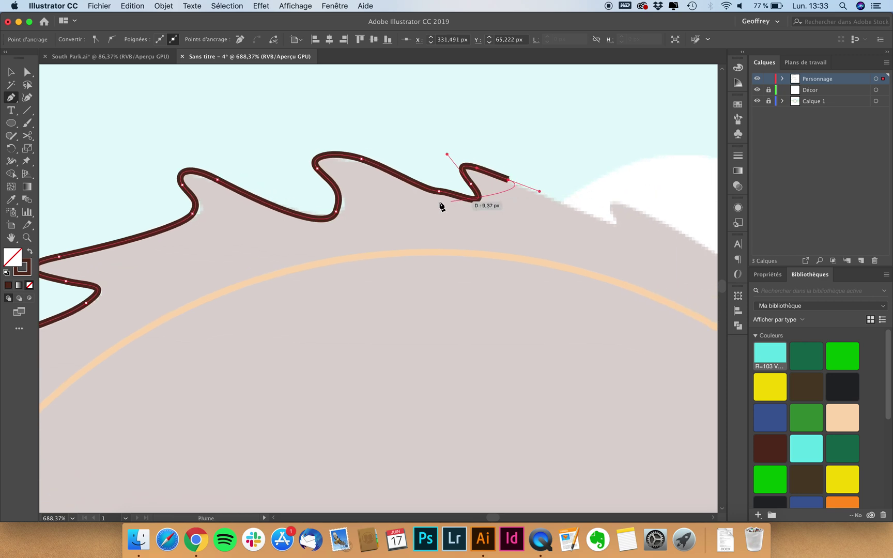
{"action": "scroll", "coordinate": [446, 197], "scroll_direction": "right", "scroll_amount": 3}
{"action": "mouse_move", "coordinate": [541, 224]}
{"action": "left_mouse_down"}
{"action": "mouse_move", "coordinate": [558, 228]}
{"action": "mouse_move", "coordinate": [543, 198]}
{"action": "left_mouse_up"}
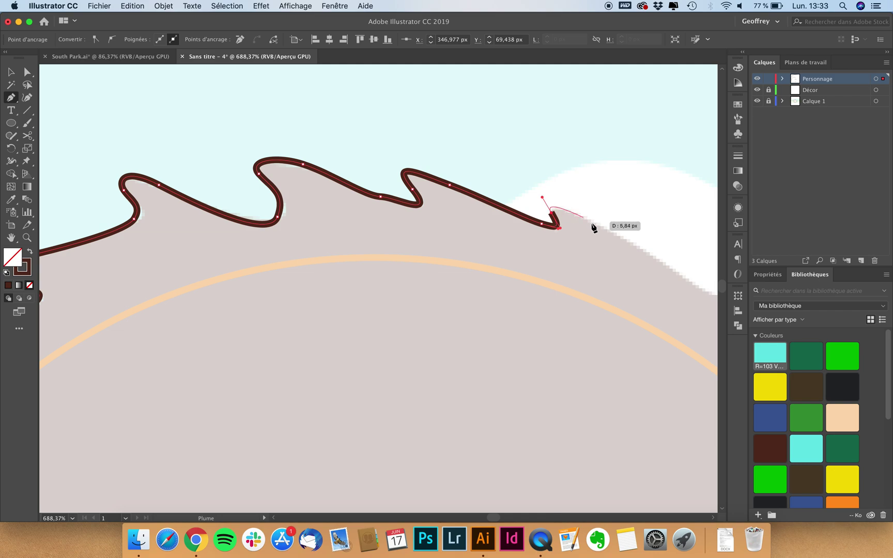
{"action": "left_click_drag", "start_coordinate": [632, 242], "coordinate": [634, 246]}
Step: Trace the bump at the upper right of the hair and the long slope descending from it
{"action": "scroll", "coordinate": [634, 247], "scroll_direction": "right", "scroll_amount": 5}
{"action": "scroll", "coordinate": [634, 247], "scroll_direction": "down", "scroll_amount": 1}
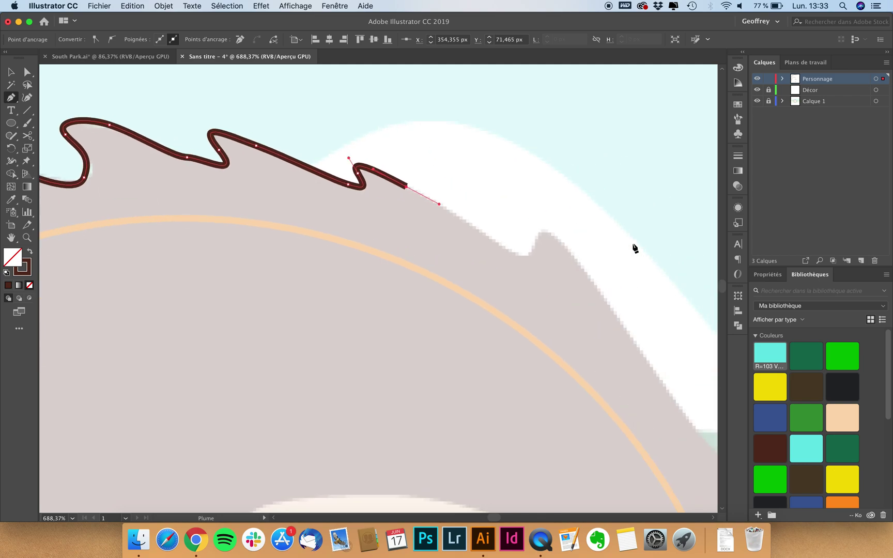
{"action": "left_click_drag", "start_coordinate": [538, 243], "coordinate": [591, 281]}
{"action": "scroll", "coordinate": [591, 280], "scroll_direction": "down", "scroll_amount": 3}
{"action": "scroll", "coordinate": [591, 281], "scroll_direction": "right", "scroll_amount": 3}
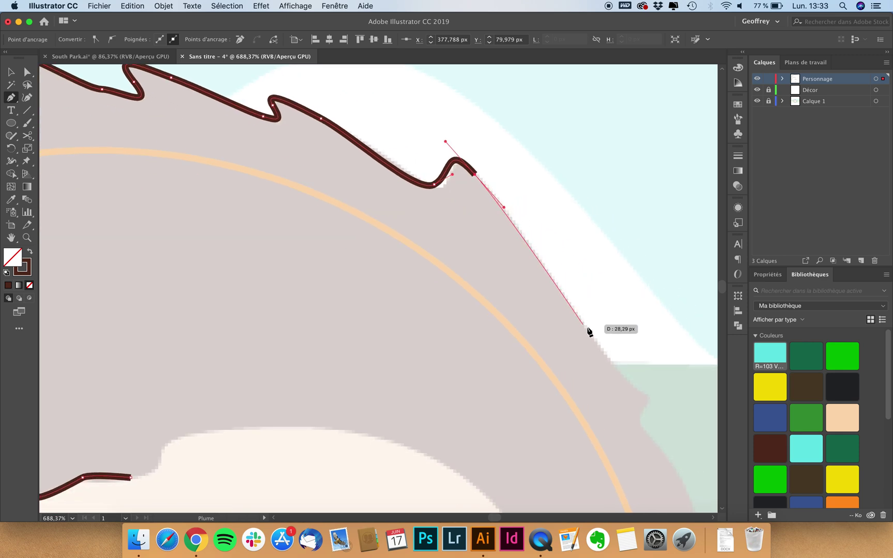
{"action": "left_click_drag", "start_coordinate": [616, 365], "coordinate": [639, 427]}
Step: Follow the wavy outer edge of the hair down the right side of the head
{"action": "scroll", "coordinate": [639, 428], "scroll_direction": "down", "scroll_amount": 1}
{"action": "scroll", "coordinate": [639, 428], "scroll_direction": "right", "scroll_amount": 1}
{"action": "scroll", "coordinate": [640, 431], "scroll_direction": "down", "scroll_amount": 3}
{"action": "scroll", "coordinate": [640, 431], "scroll_direction": "right", "scroll_amount": 2}
{"action": "mouse_move", "coordinate": [577, 326]}
{"action": "left_mouse_down"}
{"action": "mouse_move", "coordinate": [592, 340]}
{"action": "mouse_move", "coordinate": [564, 312]}
{"action": "left_mouse_up"}
{"action": "scroll", "coordinate": [605, 327], "scroll_direction": "down", "scroll_amount": 4}
{"action": "scroll", "coordinate": [605, 327], "scroll_direction": "right", "scroll_amount": 2}
{"action": "left_click_drag", "start_coordinate": [595, 346], "coordinate": [595, 352]}
{"action": "left_click_drag", "start_coordinate": [604, 393], "coordinate": [594, 421]}
Step: Curve the path around the right sideburn's tip, up its inner edge and around the small pointed strands
{"action": "scroll", "coordinate": [592, 413], "scroll_direction": "down", "scroll_amount": 5}
{"action": "scroll", "coordinate": [592, 414], "scroll_direction": "right", "scroll_amount": 1}
{"action": "left_click_drag", "start_coordinate": [565, 344], "coordinate": [536, 393]}
{"action": "left_click_drag", "start_coordinate": [522, 428], "coordinate": [522, 437]}
{"action": "left_click_drag", "start_coordinate": [474, 402], "coordinate": [393, 218]}
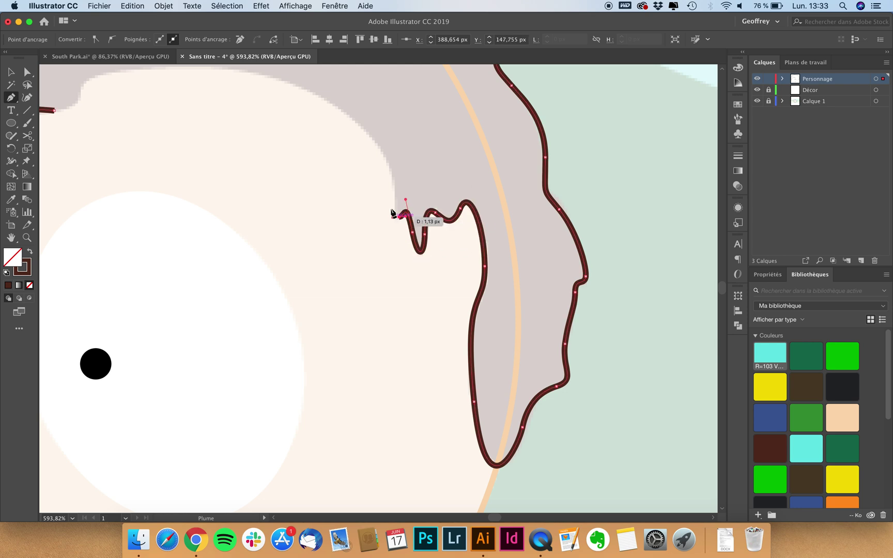
Step: Trace the right forehead hairline back to the fringe and close the hair path at its starting point
{"action": "left_click_drag", "start_coordinate": [372, 148], "coordinate": [335, 102]}
{"action": "scroll", "coordinate": [368, 106], "scroll_direction": "down", "scroll_amount": 4}
{"action": "scroll", "coordinate": [369, 107], "scroll_direction": "left", "scroll_amount": 3}
{"action": "scroll", "coordinate": [368, 107], "scroll_direction": "up", "scroll_amount": 2}
{"action": "scroll", "coordinate": [369, 109], "scroll_direction": "up", "scroll_amount": 1}
{"action": "scroll", "coordinate": [369, 109], "scroll_direction": "left", "scroll_amount": 2}
{"action": "mouse_move", "coordinate": [329, 133]}
{"action": "left_mouse_down"}
{"action": "mouse_move", "coordinate": [262, 131]}
{"action": "mouse_move", "coordinate": [260, 167]}
{"action": "left_mouse_up"}
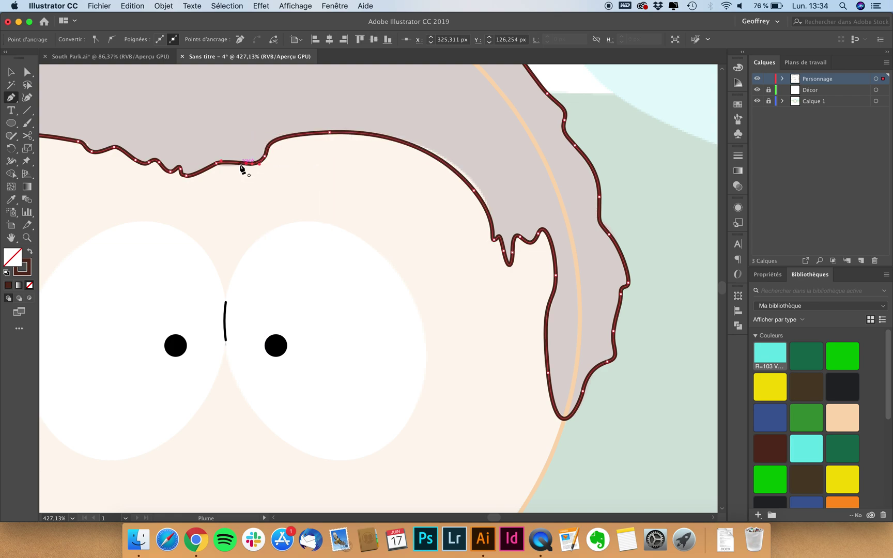
Step: Smooth the kink between two tufts on top of the hair by adjusting its anchor point and handle with Direct Selection
{"action": "scroll", "coordinate": [242, 169], "scroll_direction": "down", "scroll_amount": 5}
{"action": "scroll", "coordinate": [243, 172], "scroll_direction": "left", "scroll_amount": 5}
{"action": "scroll", "coordinate": [243, 172], "scroll_direction": "up", "scroll_amount": 2}
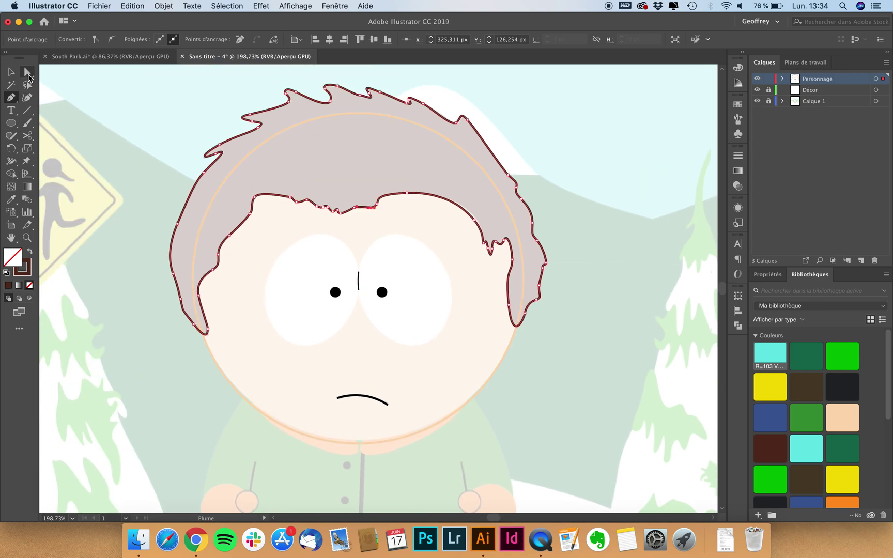
{"action": "left_click", "coordinate": [28, 78]}
{"action": "scroll", "coordinate": [400, 115], "scroll_direction": "up", "scroll_amount": 3}
{"action": "scroll", "coordinate": [401, 115], "scroll_direction": "up", "scroll_amount": 6}
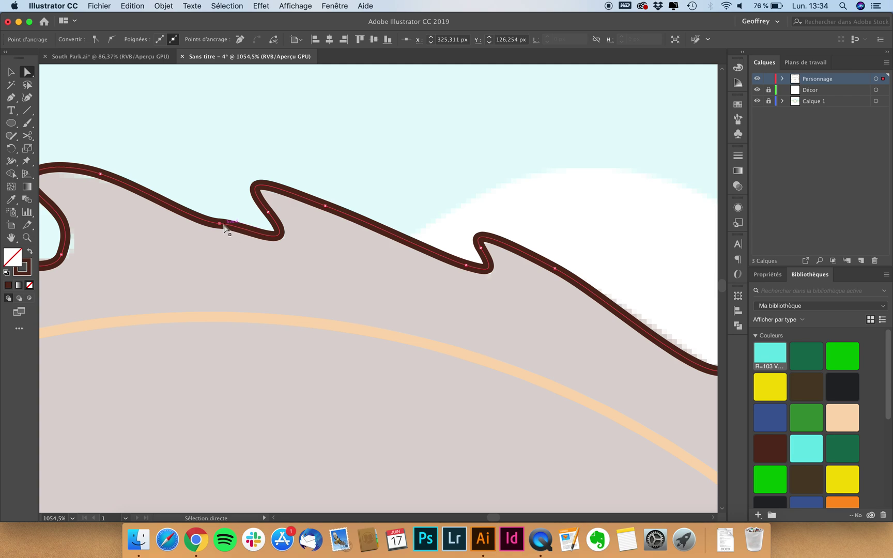
{"action": "left_click", "coordinate": [222, 228]}
{"action": "scroll", "coordinate": [201, 228], "scroll_direction": "up", "scroll_amount": 3}
{"action": "left_click_drag", "start_coordinate": [243, 233], "coordinate": [242, 237]}
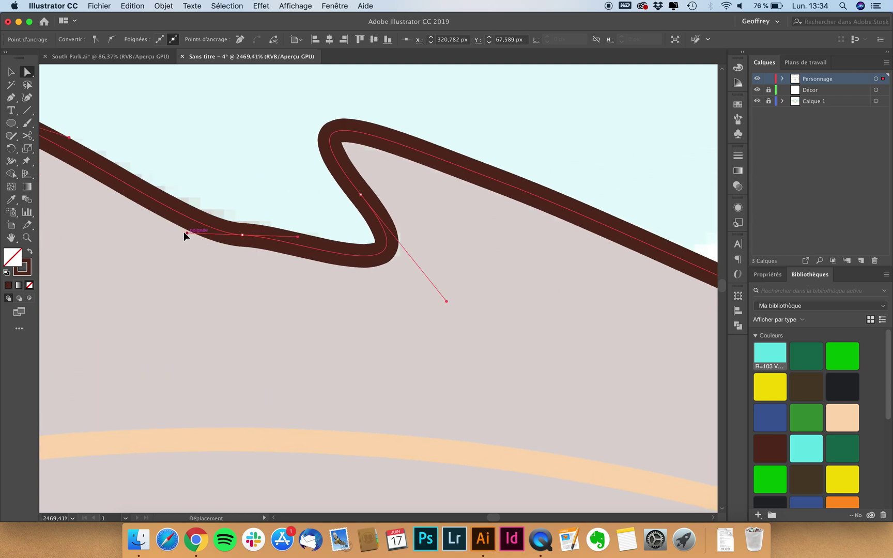
{"action": "left_click_drag", "start_coordinate": [185, 233], "coordinate": [170, 217]}
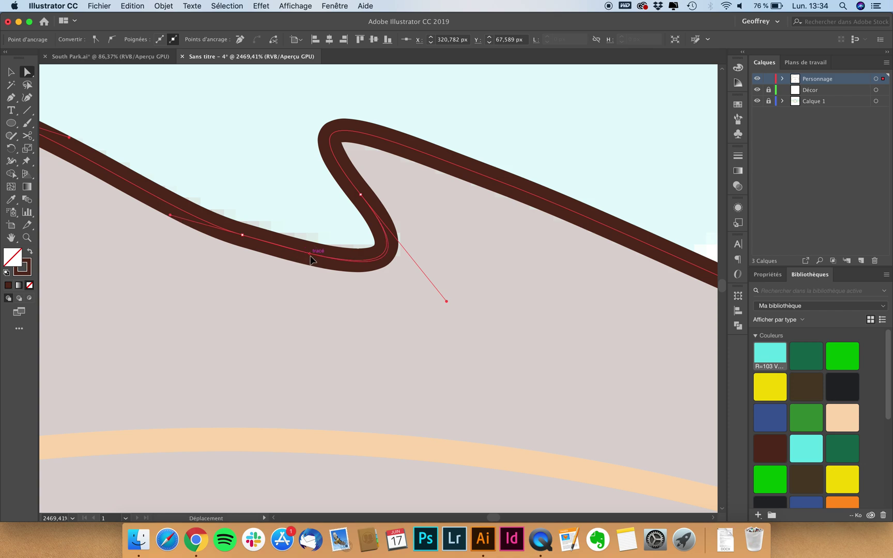
{"action": "scroll", "coordinate": [311, 258], "scroll_direction": "down", "scroll_amount": 10}
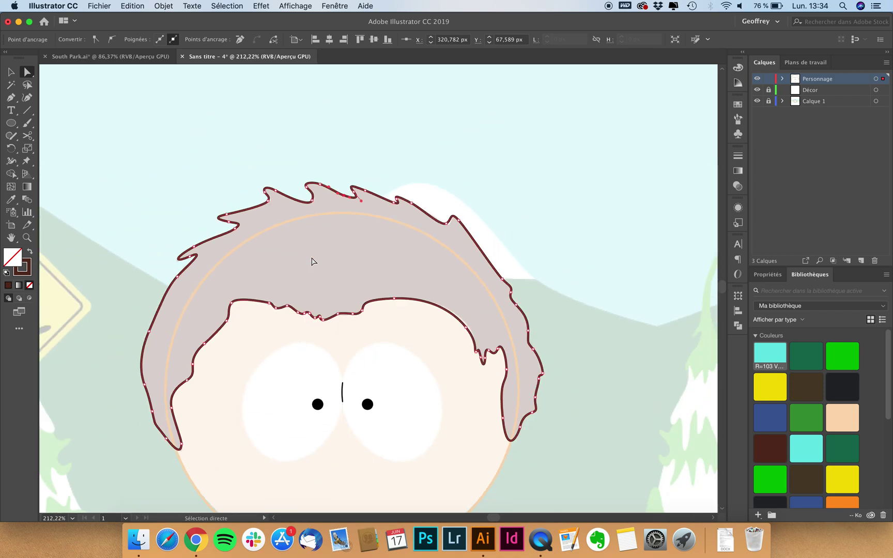
Step: Swap the hair shape's brown stroke to its fill, leaving no stroke, and deselect it
{"action": "scroll", "coordinate": [312, 261], "scroll_direction": "down", "scroll_amount": 5}
{"action": "left_click", "coordinate": [13, 72]}
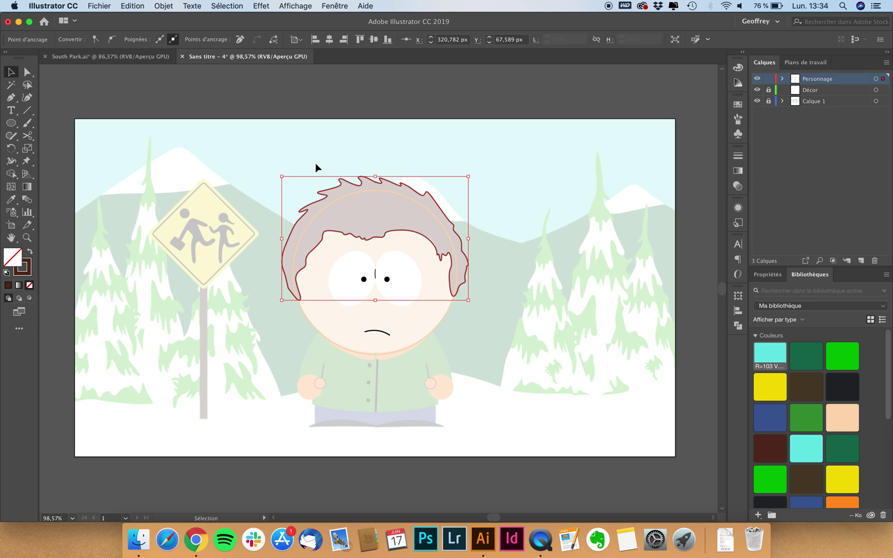
{"action": "scroll", "coordinate": [315, 163], "scroll_direction": "up", "scroll_amount": 4}
{"action": "left_click", "coordinate": [315, 163]}
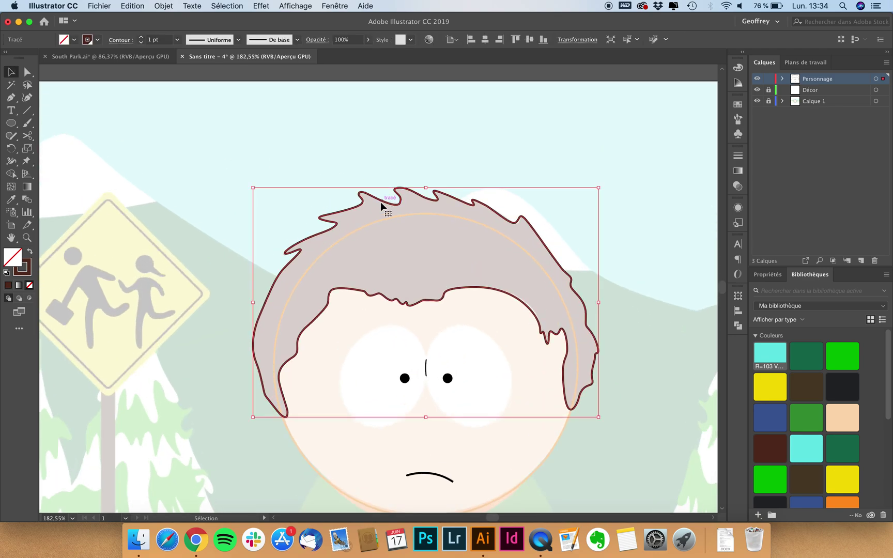
{"action": "key", "text": "shift+x"}
{"action": "left_click", "coordinate": [224, 247]}
{"action": "scroll", "coordinate": [223, 247], "scroll_direction": "down", "scroll_amount": 1}
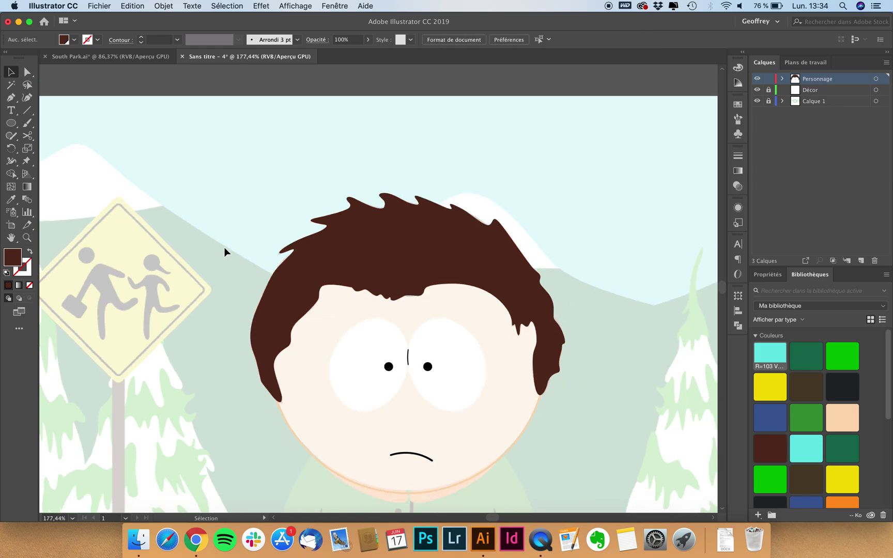
Step: Swap the head circle's skin-coloured stroke to its fill, leaving no stroke, and deselect it
{"action": "scroll", "coordinate": [224, 247], "scroll_direction": "down", "scroll_amount": 1}
{"action": "left_click", "coordinate": [461, 322]}
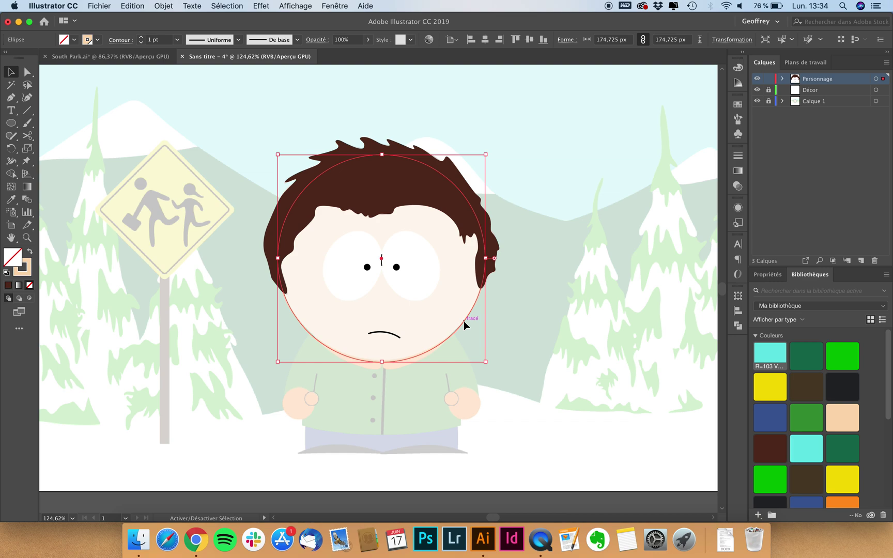
{"action": "key", "text": "shift+x"}
{"action": "left_click", "coordinate": [567, 339]}
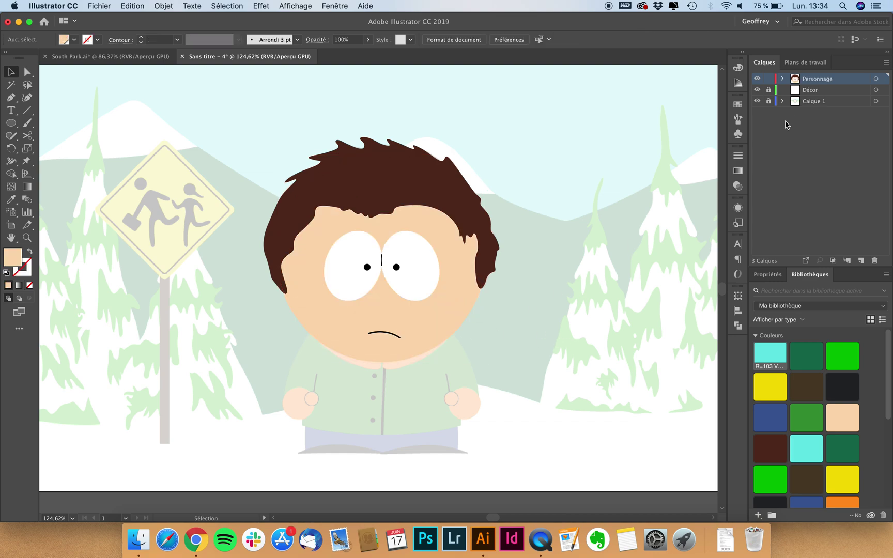
Step: Rename the layer Calque 1 as Brouillon and toggle its visibility off and back on
{"action": "double_click", "coordinate": [819, 103]}
{"action": "type", "text": "Brouillon"}
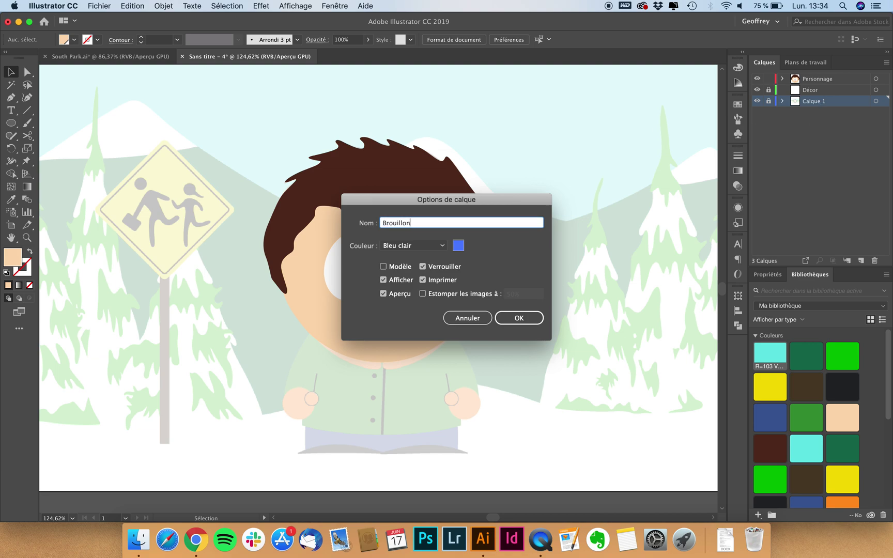
{"action": "key", "text": "Return"}
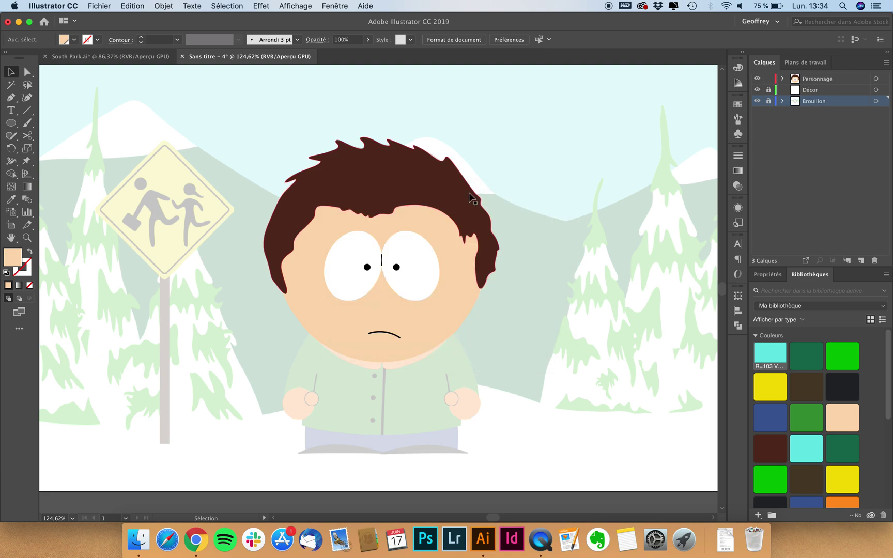
{"action": "left_click", "coordinate": [758, 101]}
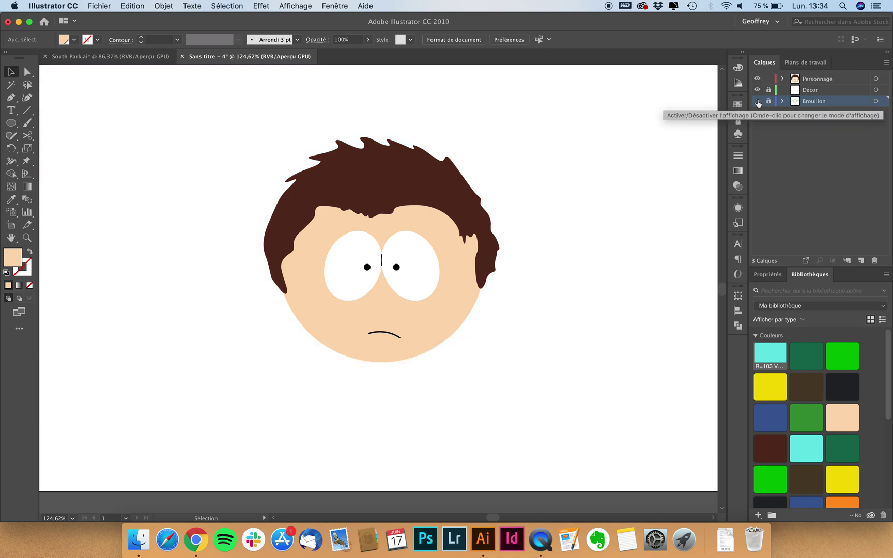
{"action": "left_click", "coordinate": [758, 102]}
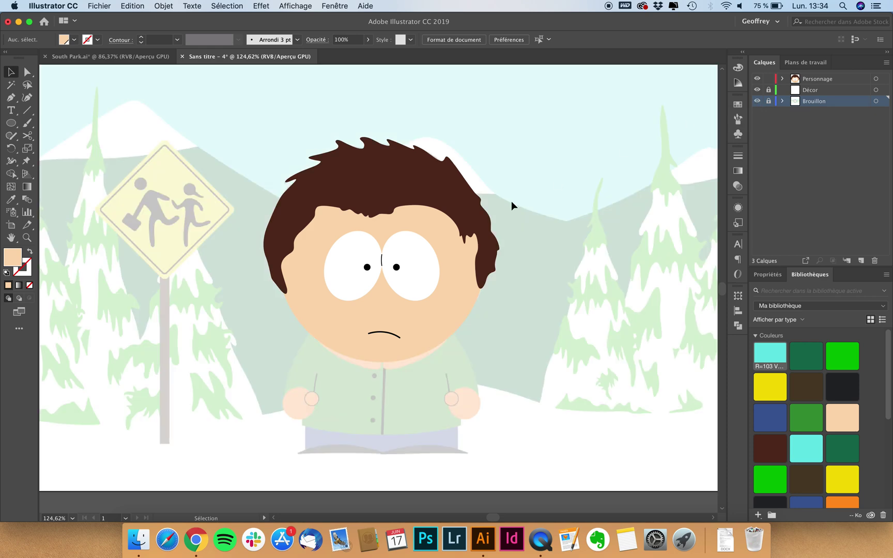
{"action": "left_click", "coordinate": [403, 247]}
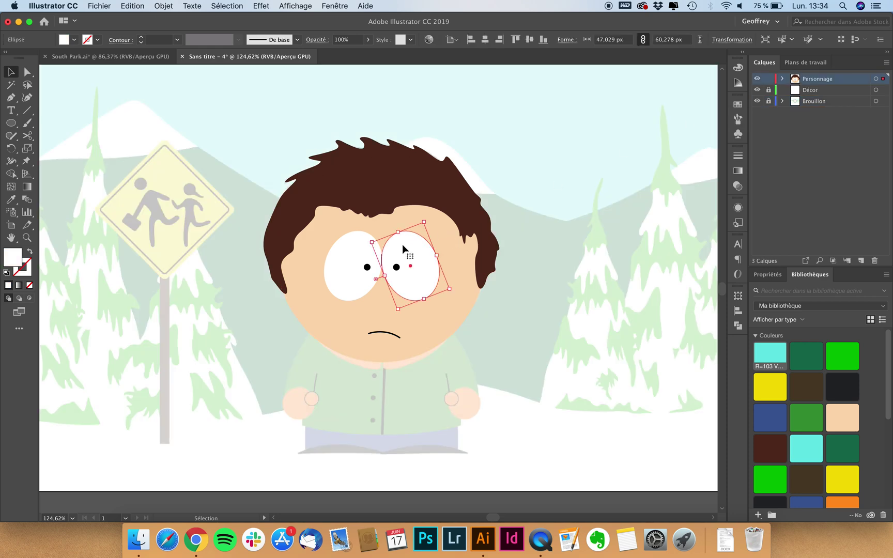
{"action": "scroll", "coordinate": [403, 245], "scroll_direction": "up", "scroll_amount": 2}
{"action": "scroll", "coordinate": [403, 244], "scroll_direction": "up", "scroll_amount": 2}
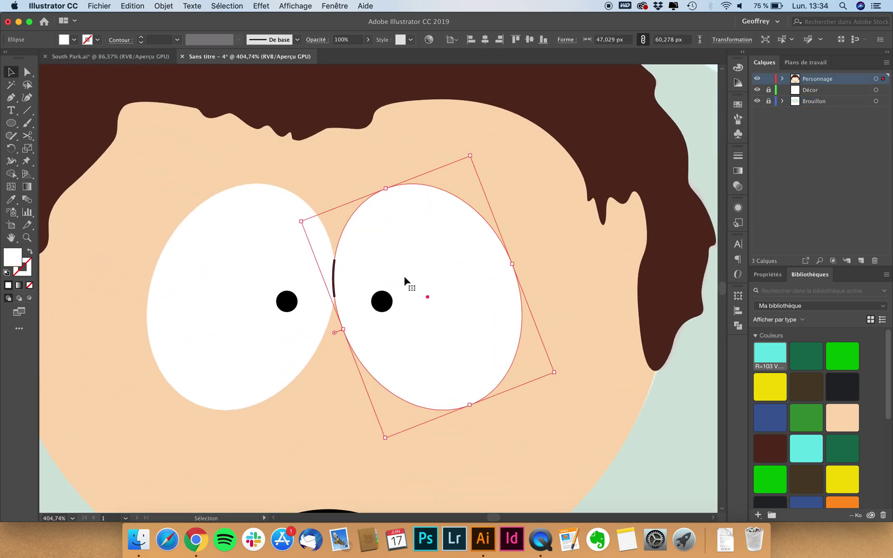
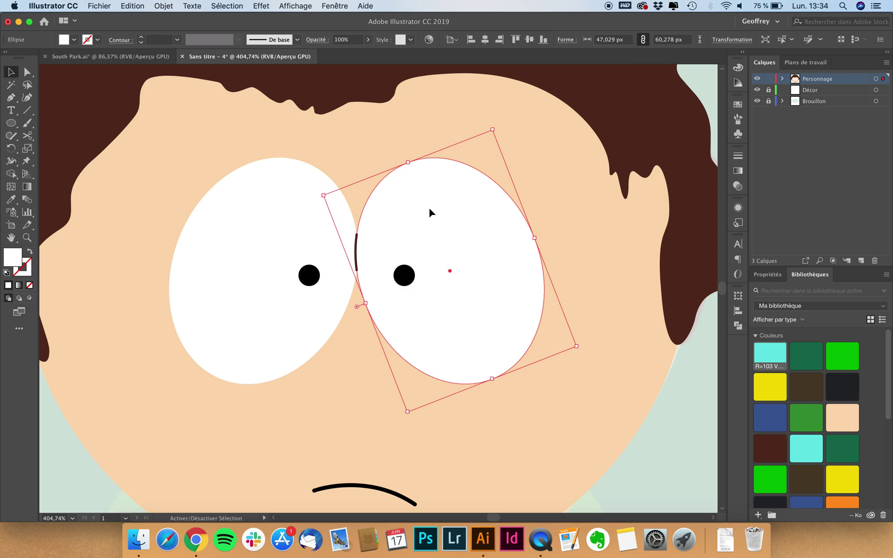
{"action": "left_click", "coordinate": [409, 275], "text": "shift"}
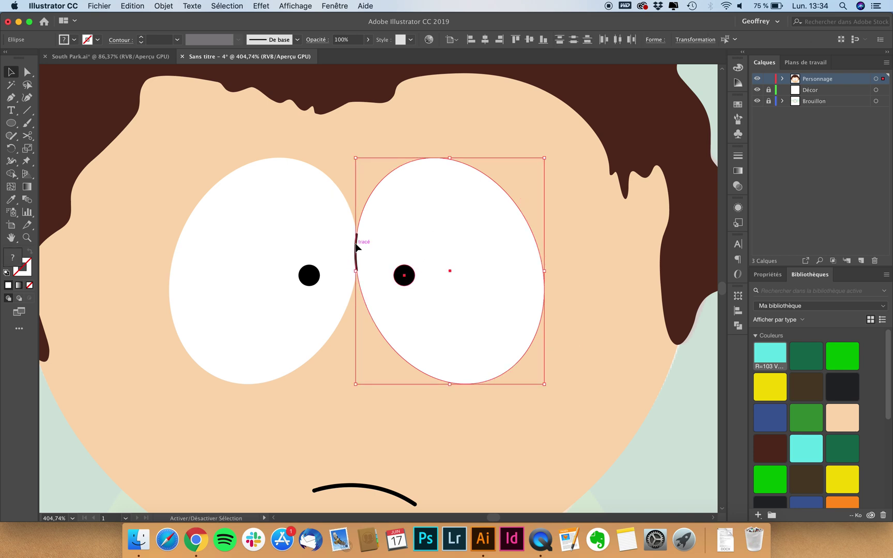
{"action": "scroll", "coordinate": [357, 243], "scroll_direction": "up", "scroll_amount": 10, "text": "alt"}
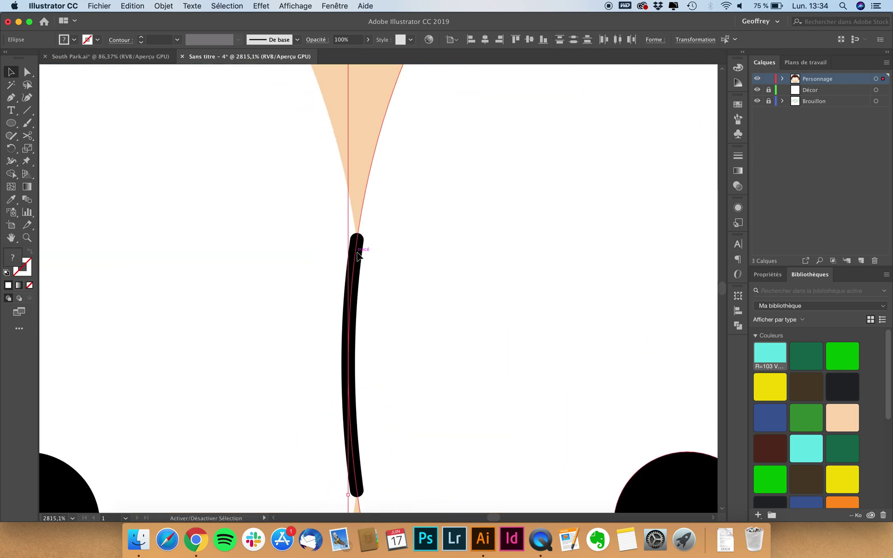
{"action": "left_click", "coordinate": [358, 254]}
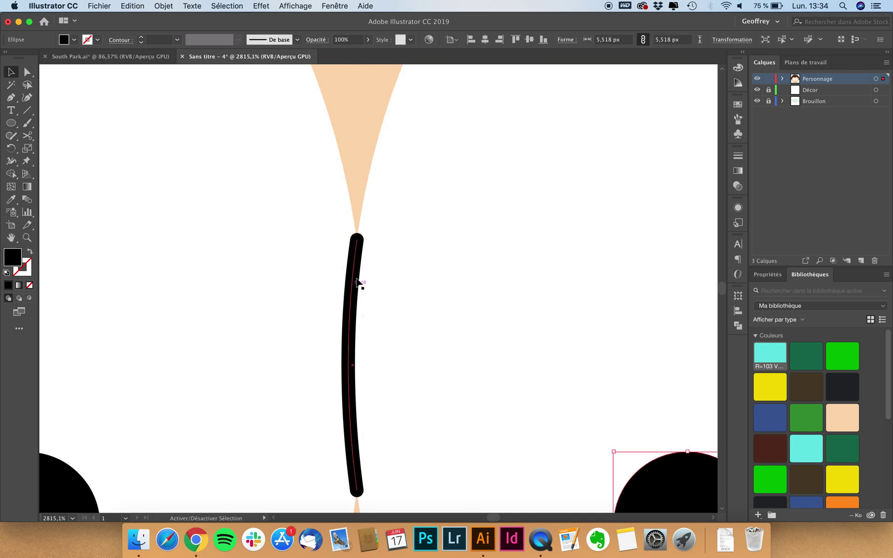
{"action": "scroll", "coordinate": [335, 328], "scroll_direction": "down", "scroll_amount": 4, "text": "alt"}
{"action": "scroll", "coordinate": [377, 238], "scroll_direction": "down", "scroll_amount": 6, "text": "alt"}
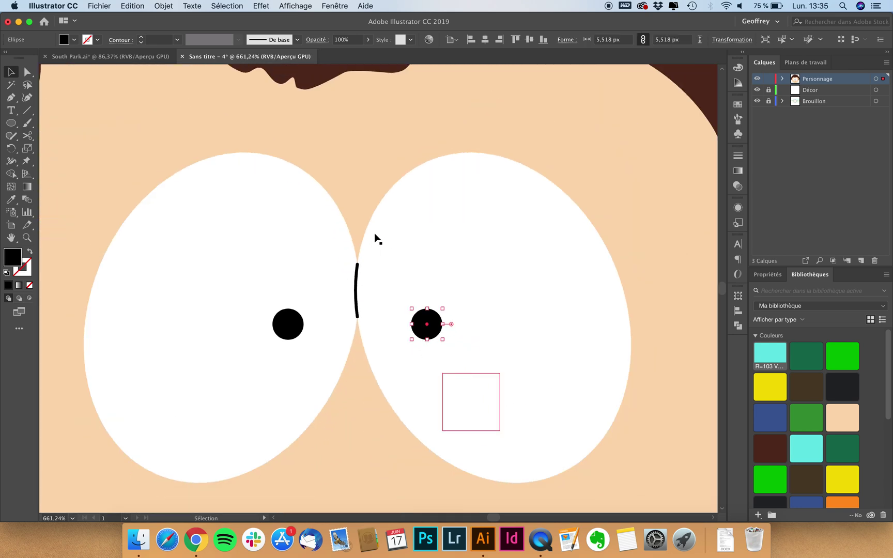
{"action": "scroll", "coordinate": [361, 297], "scroll_direction": "down", "scroll_amount": 2, "text": "alt"}
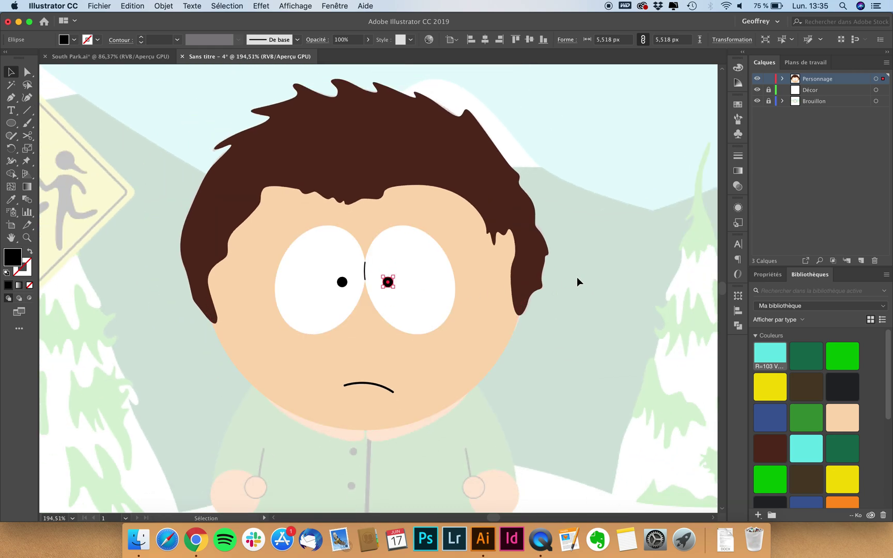
Step: Group both white eyes, their pupils and the short line between them, excluding the hair and head circle
{"action": "left_click_drag", "start_coordinate": [598, 241], "coordinate": [132, 316]}
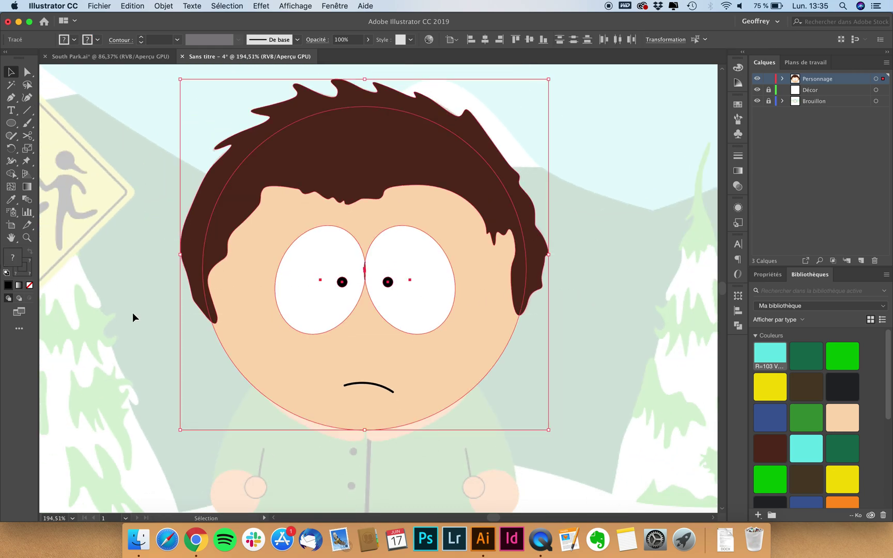
{"action": "left_click", "coordinate": [421, 121], "text": "shift"}
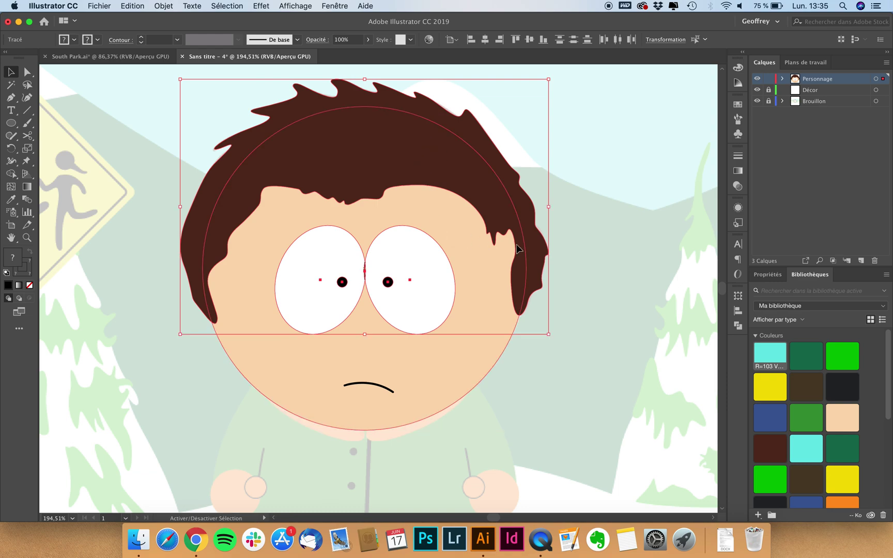
{"action": "left_click", "coordinate": [492, 132], "text": "shift"}
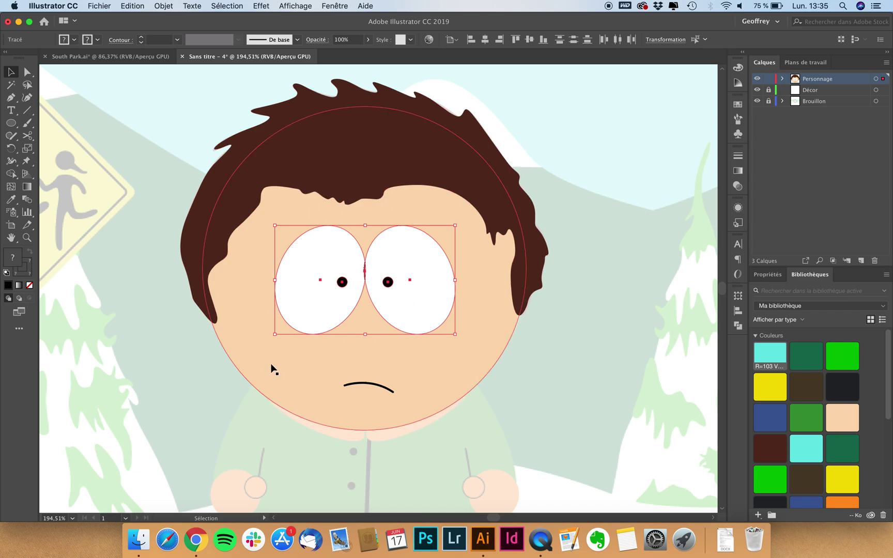
{"action": "scroll", "coordinate": [350, 281], "scroll_direction": "up", "scroll_amount": 3}
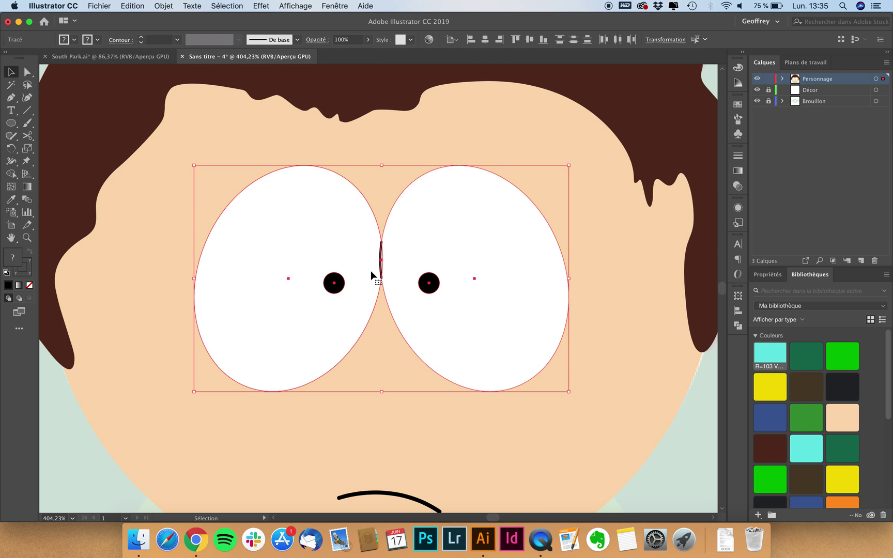
{"action": "key", "text": "super+g"}
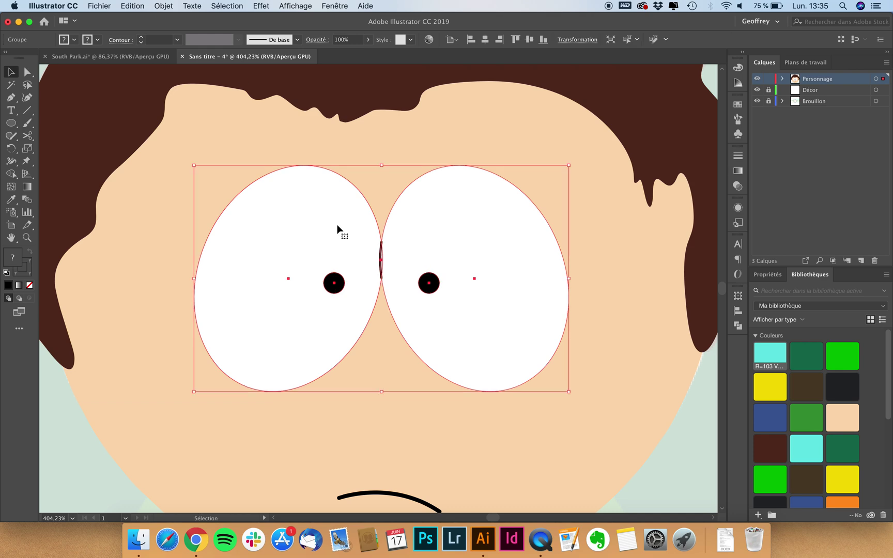
{"action": "left_click", "coordinate": [164, 6]}
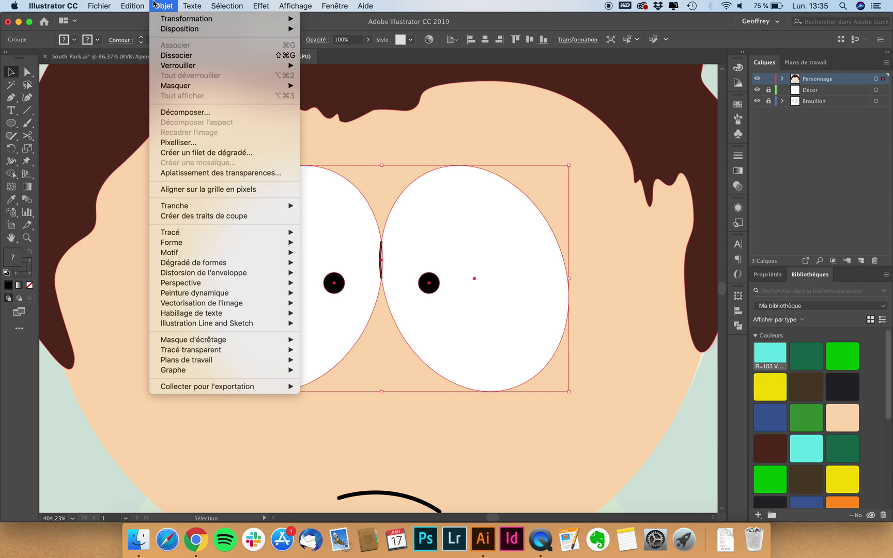
{"action": "left_click", "coordinate": [343, 212]}
Step: Centre the grouped eyes horizontally on the head circle, with the head as key object and alignment relative to the selection
{"action": "scroll", "coordinate": [343, 212], "scroll_direction": "down", "scroll_amount": 5}
{"action": "left_click", "coordinate": [517, 311], "text": "shift"}
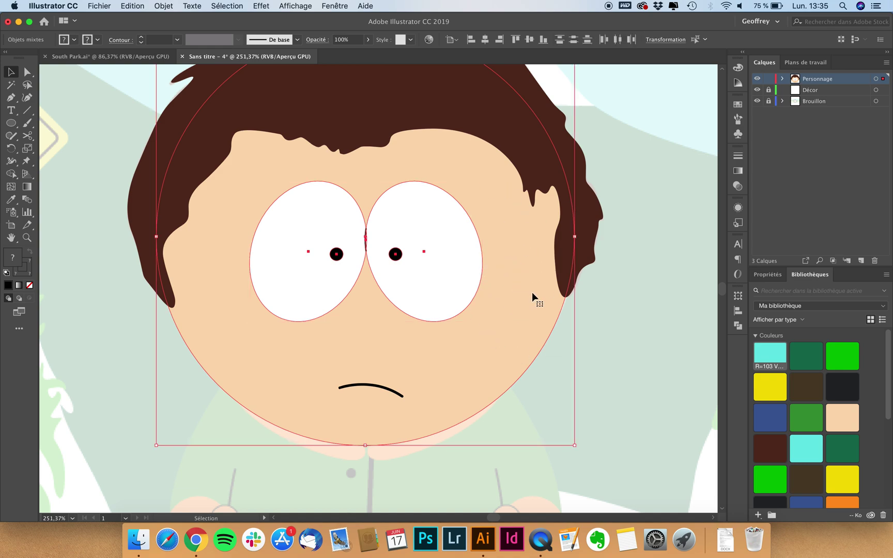
{"action": "left_click", "coordinate": [546, 307]}
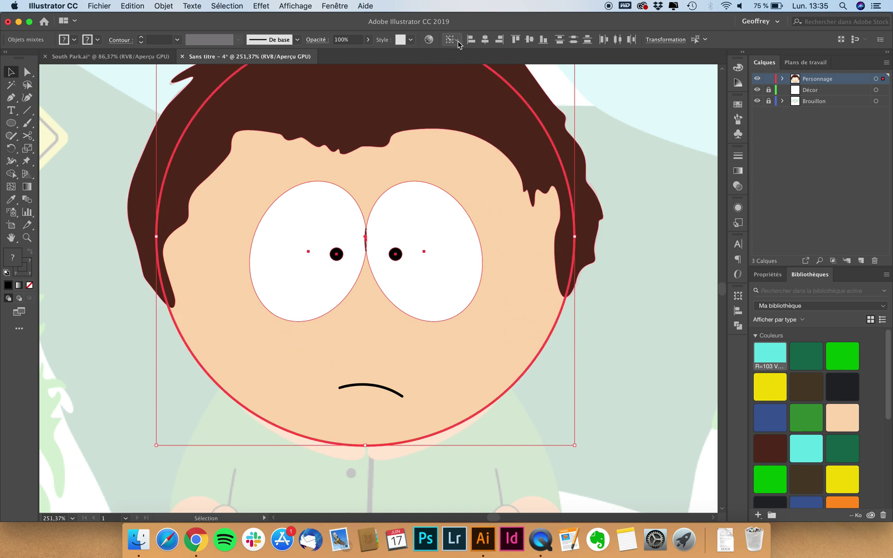
{"action": "left_click", "coordinate": [738, 310]}
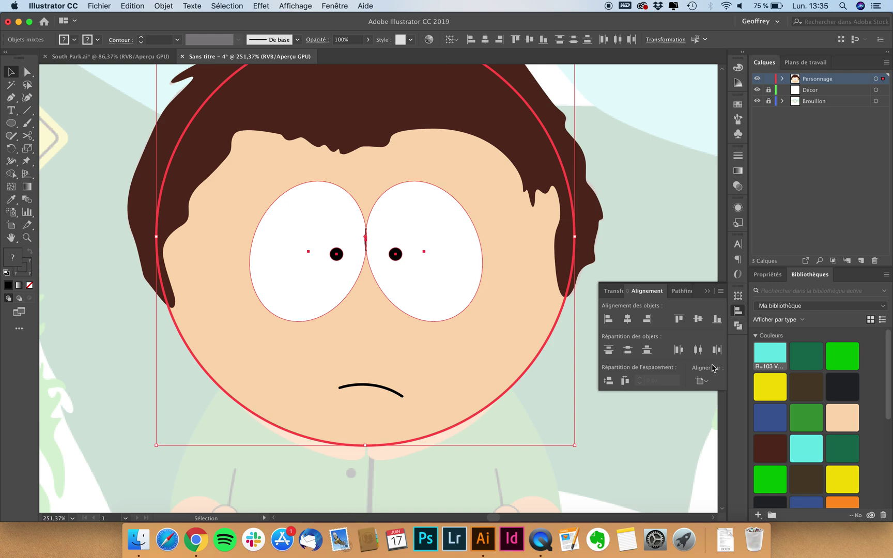
{"action": "left_click", "coordinate": [703, 381]}
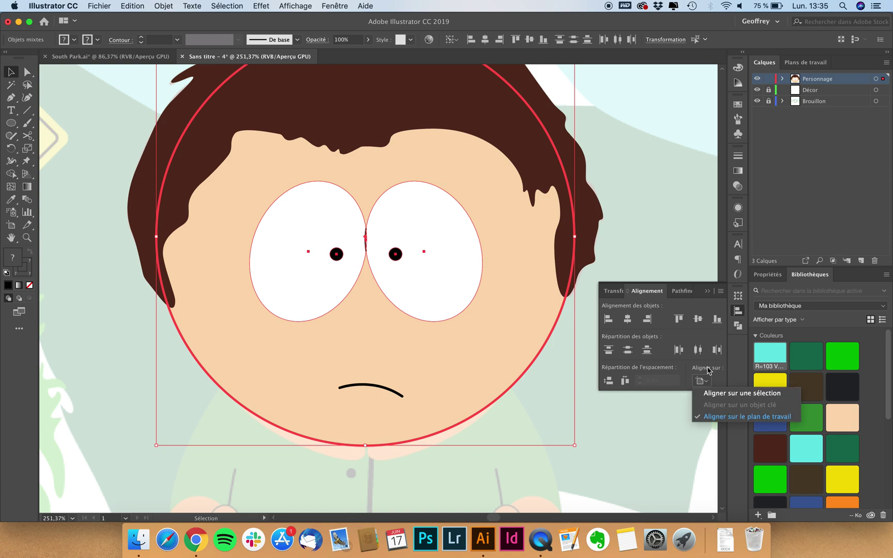
{"action": "left_click", "coordinate": [742, 394]}
{"action": "left_click", "coordinate": [629, 319]}
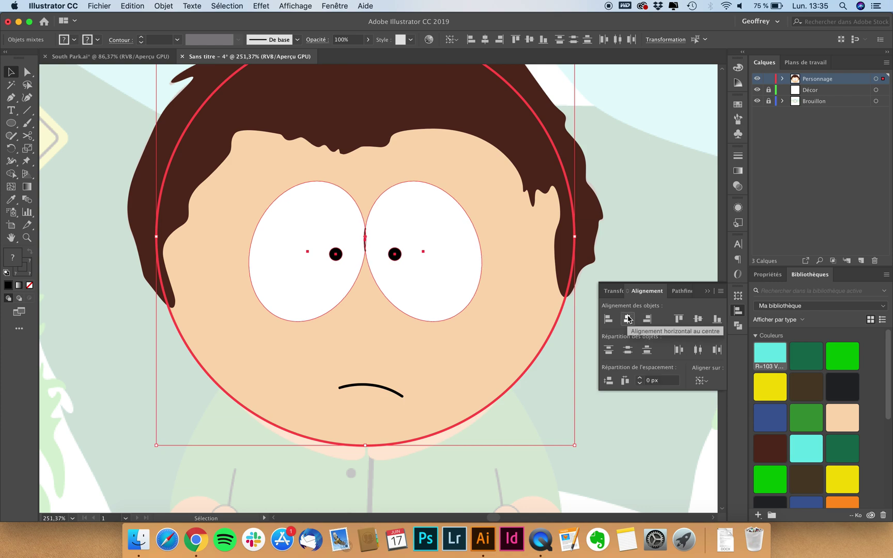
Step: Try aligning the eyes to the right and left edges of the head circle, return them to its horizontal centre and deselect
{"action": "left_click", "coordinate": [647, 319]}
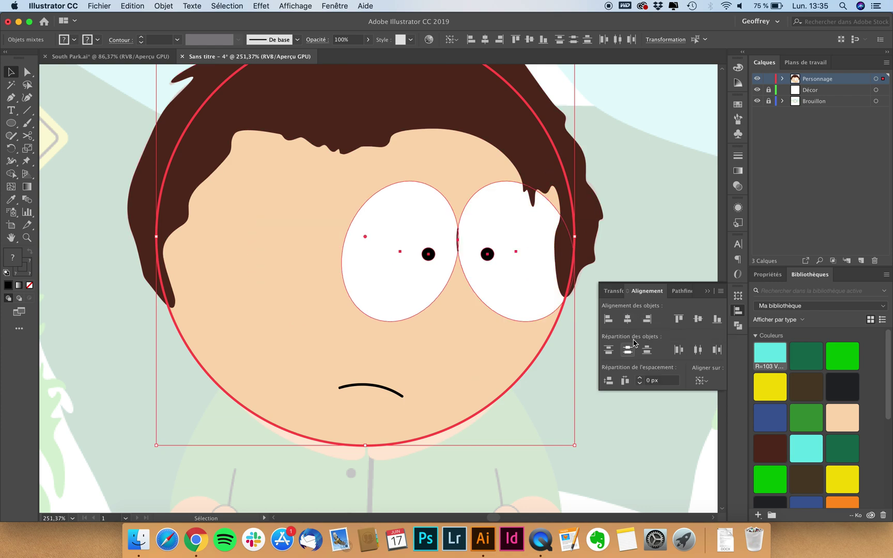
{"action": "left_click", "coordinate": [610, 320]}
{"action": "left_click", "coordinate": [628, 320]}
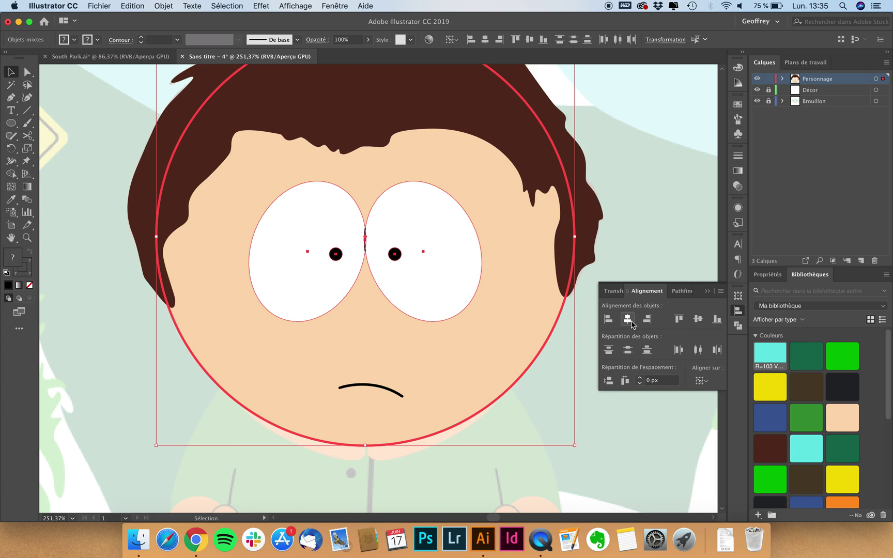
{"action": "left_click", "coordinate": [653, 322]}
{"action": "left_click", "coordinate": [628, 319]}
{"action": "left_click", "coordinate": [649, 294]}
{"action": "left_click", "coordinate": [639, 340]}
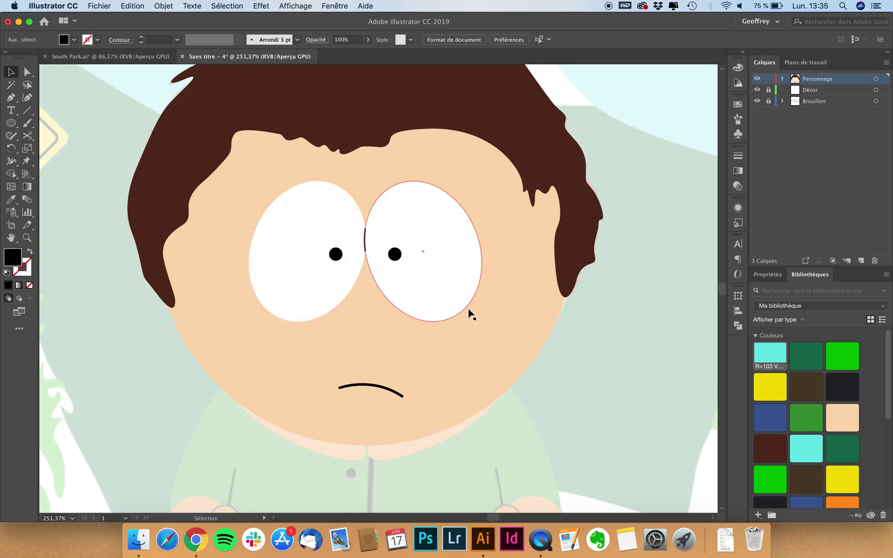
Step: Prepare the Pen tool for the shirt with the medium green swatch as a 1 pt stroke and no fill
{"action": "scroll", "coordinate": [418, 237], "scroll_direction": "down", "scroll_amount": 2}
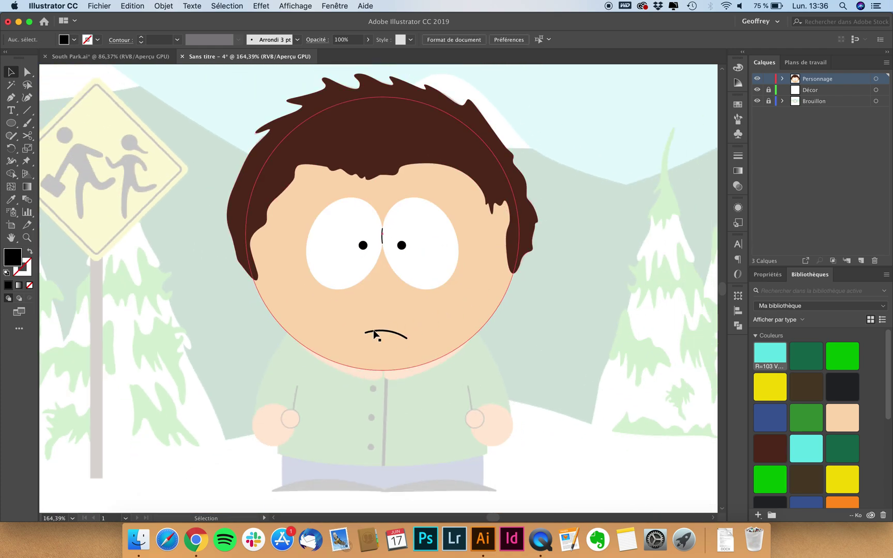
{"action": "scroll", "coordinate": [385, 370], "scroll_direction": "up", "scroll_amount": 1}
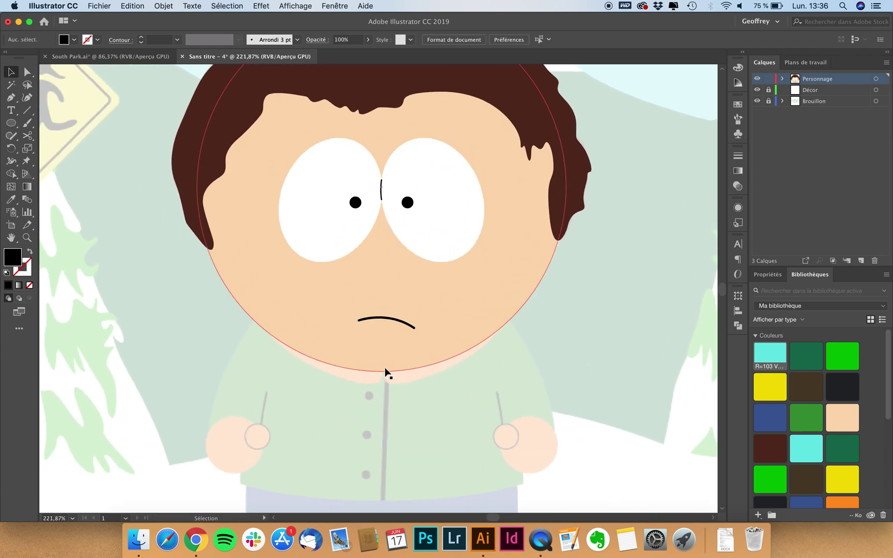
{"action": "scroll", "coordinate": [331, 328], "scroll_direction": "up", "scroll_amount": 1}
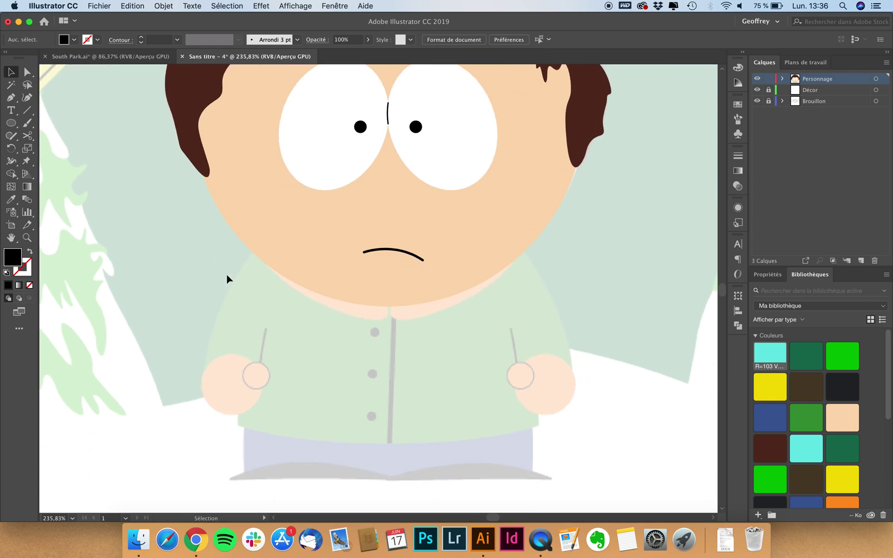
{"action": "left_click", "coordinate": [11, 98]}
{"action": "left_click_drag", "start_coordinate": [13, 99], "coordinate": [50, 99]}
{"action": "left_click", "coordinate": [75, 40]}
{"action": "left_click", "coordinate": [75, 41]}
{"action": "left_click", "coordinate": [74, 41]}
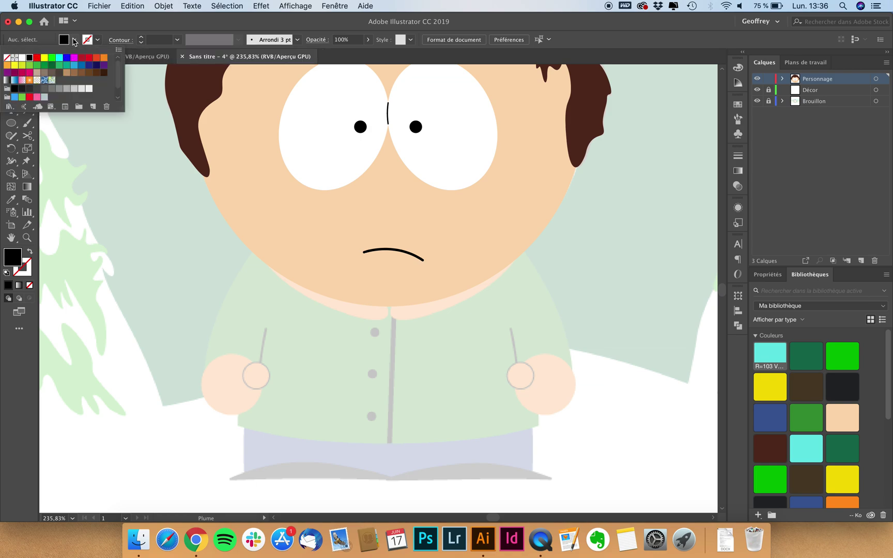
{"action": "scroll", "coordinate": [48, 86], "scroll_direction": "down", "scroll_amount": 1}
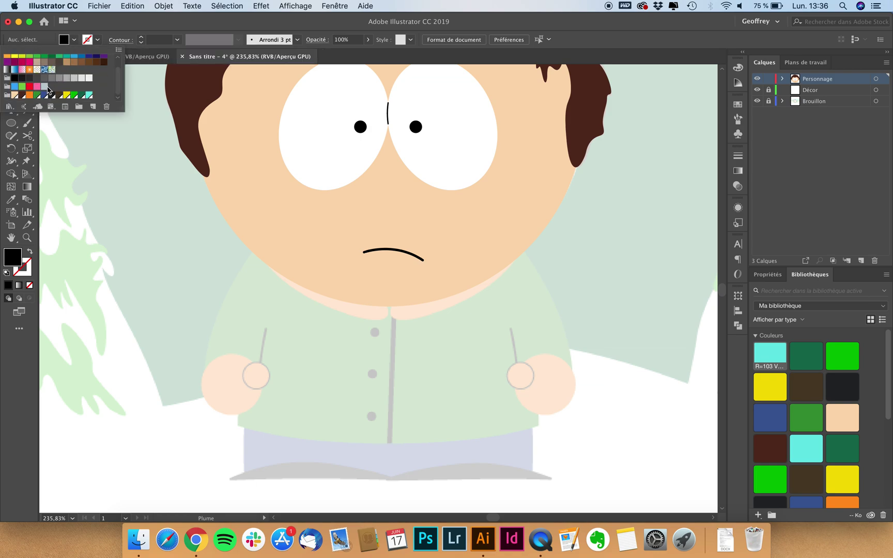
{"action": "left_click", "coordinate": [38, 99]}
{"action": "left_click", "coordinate": [11, 97]}
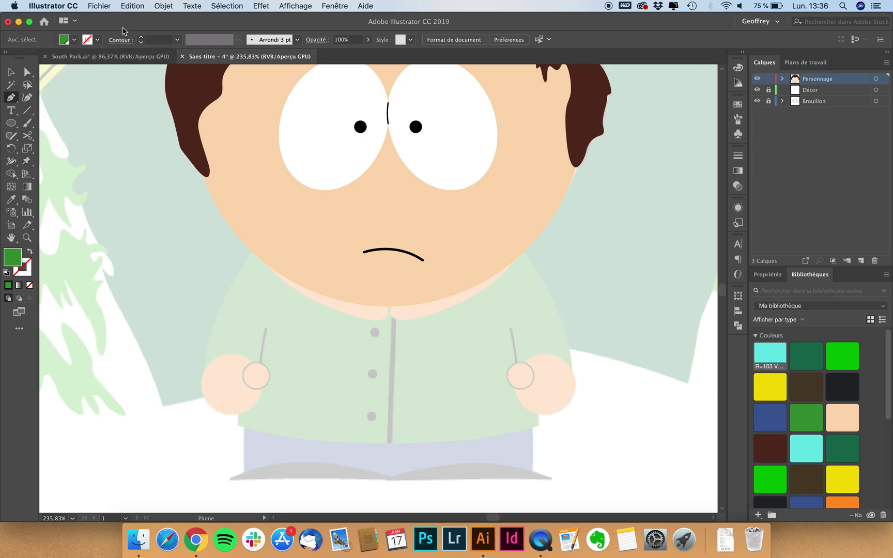
{"action": "key", "text": "shift+x"}
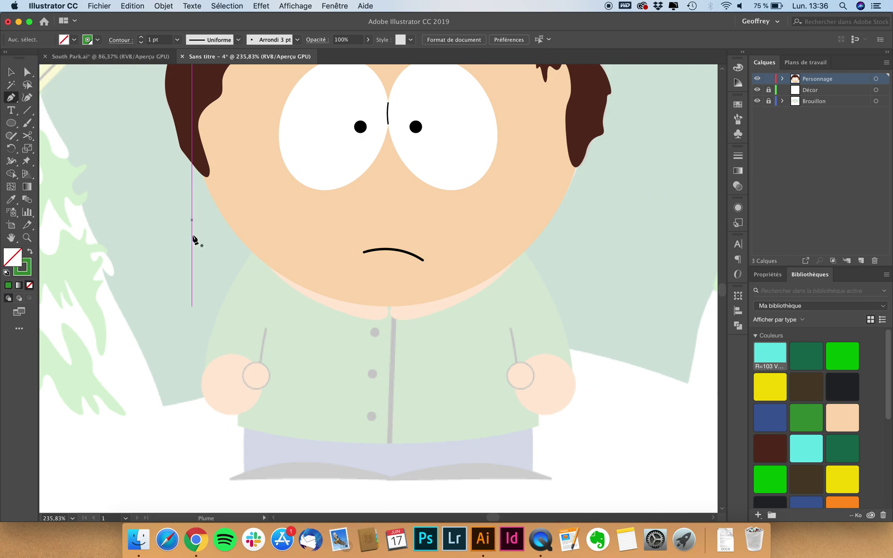
Step: Trace the shirt's left outline from inside the head along the curved sleeve, across the wrist and down the side to the hem
{"action": "left_click", "coordinate": [263, 241]}
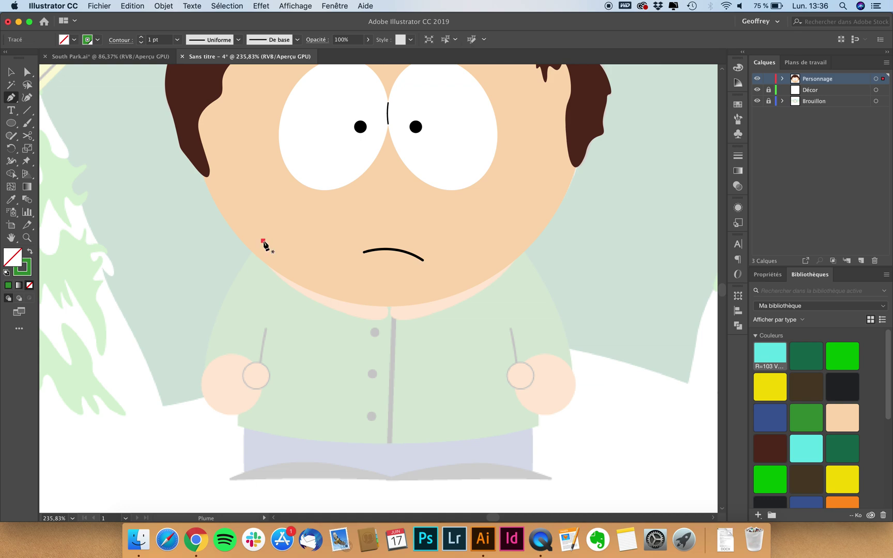
{"action": "mouse_move", "coordinate": [206, 378]}
{"action": "left_mouse_down"}
{"action": "mouse_move", "coordinate": [219, 430]}
{"action": "mouse_move", "coordinate": [209, 461]}
{"action": "left_mouse_up"}
{"action": "left_click", "coordinate": [207, 377]}
{"action": "left_click", "coordinate": [247, 379]}
{"action": "left_click_drag", "start_coordinate": [247, 379], "coordinate": [239, 451]}
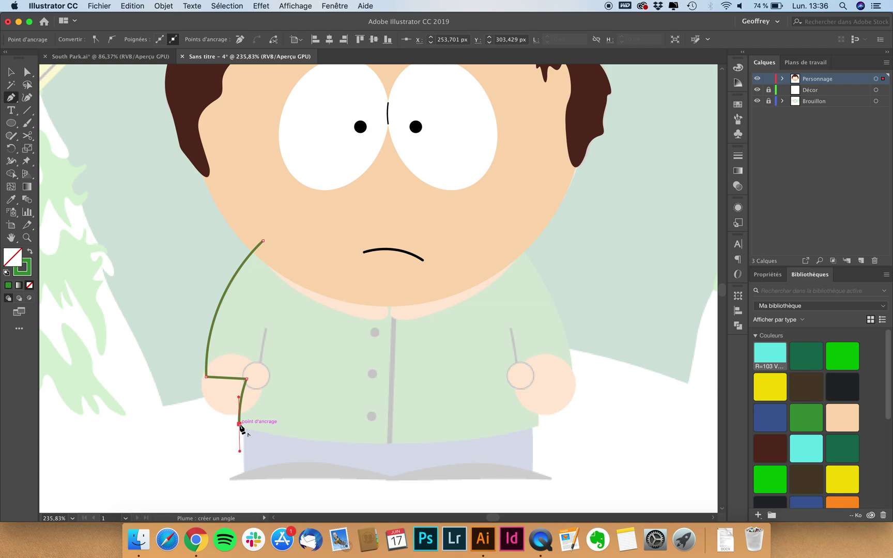
Step: Extend the shirt outline with a curved hem to an anchor at the body's centre, X 320 px, and remove its outgoing handle
{"action": "scroll", "coordinate": [240, 426], "scroll_direction": "up", "scroll_amount": 5}
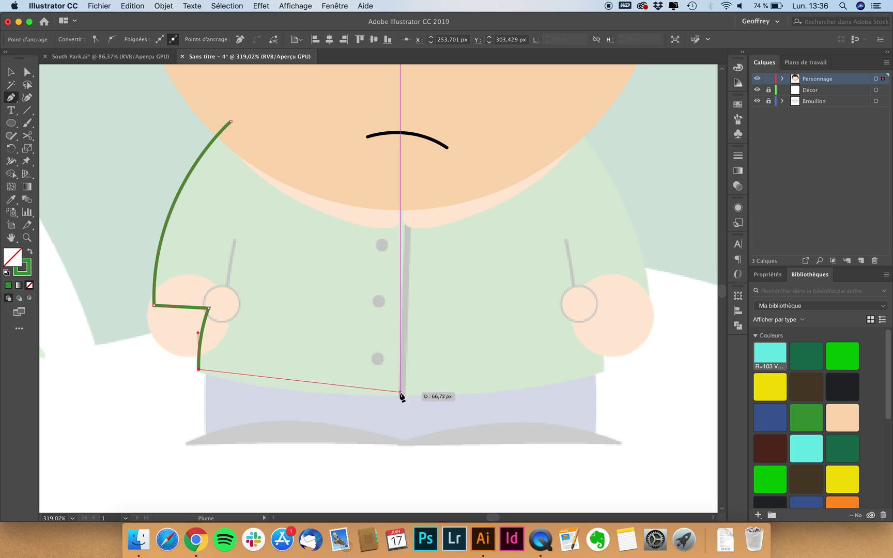
{"action": "left_click_drag", "start_coordinate": [400, 396], "coordinate": [553, 397]}
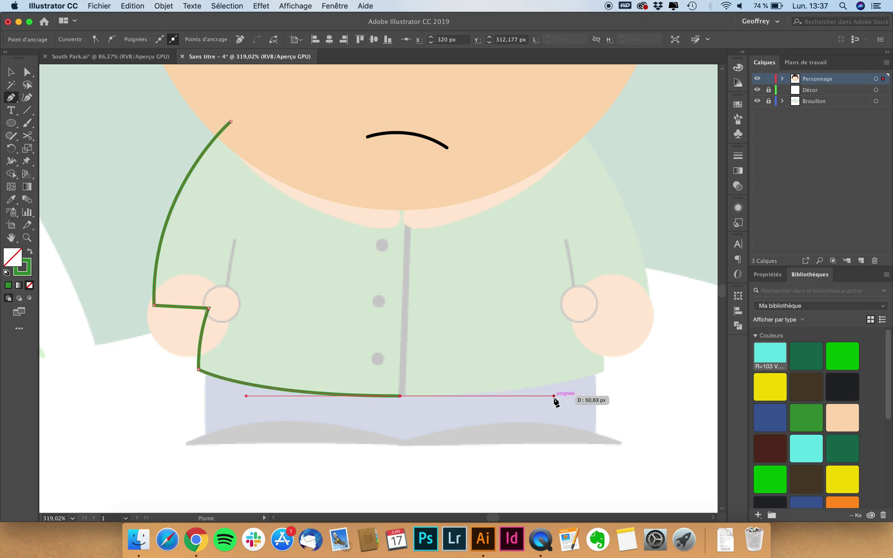
{"action": "left_click", "coordinate": [401, 396]}
Step: Add a straight vertical edge from the hem up into the head, close the path at its starting anchor and deselect it
{"action": "left_click_drag", "start_coordinate": [400, 397], "coordinate": [402, 172]}
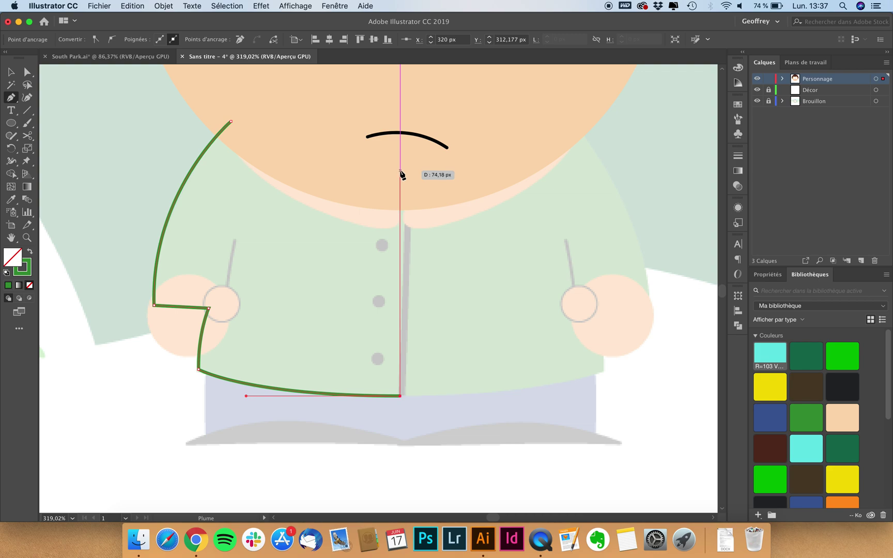
{"action": "left_click", "coordinate": [400, 185]}
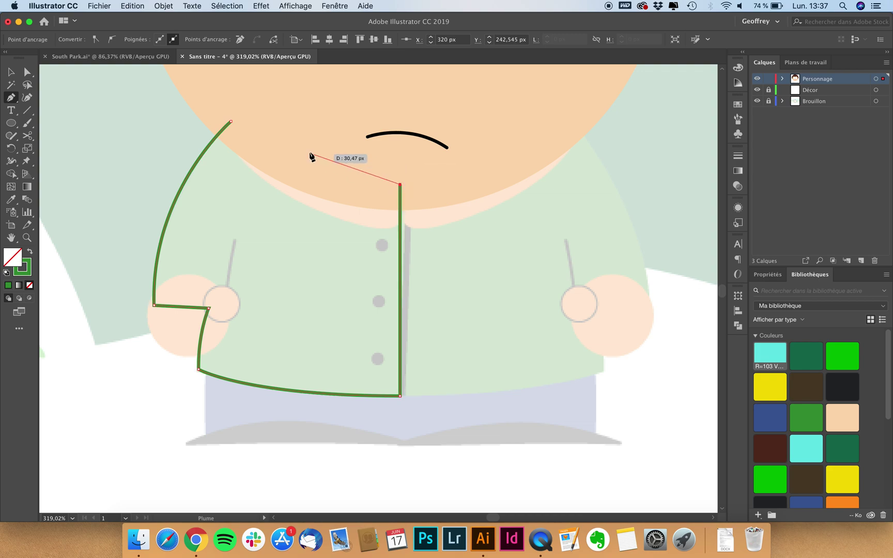
{"action": "left_click", "coordinate": [231, 122]}
{"action": "left_click", "coordinate": [9, 73]}
{"action": "left_click", "coordinate": [131, 157]}
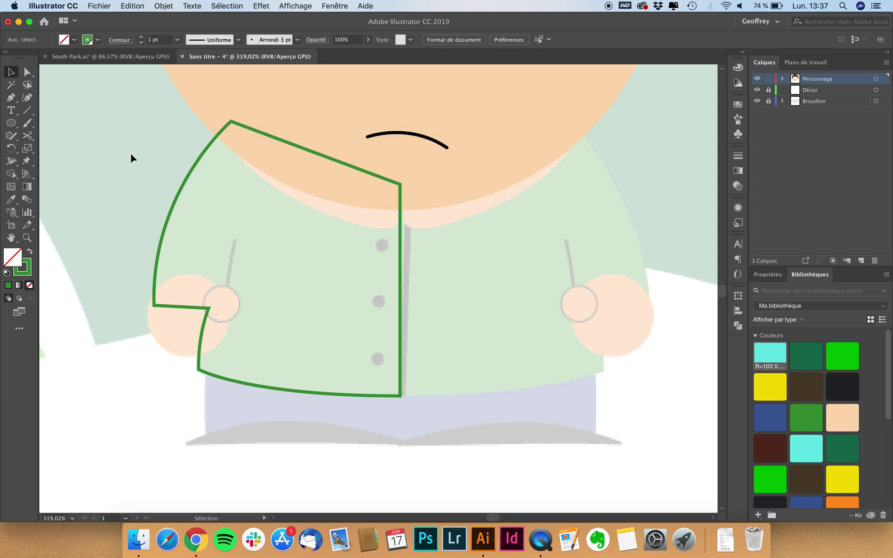
Step: Create a mirrored copy of the half-shirt outline with the Reflect transformation about the vertical axis at 90°
{"action": "left_click", "coordinate": [186, 175]}
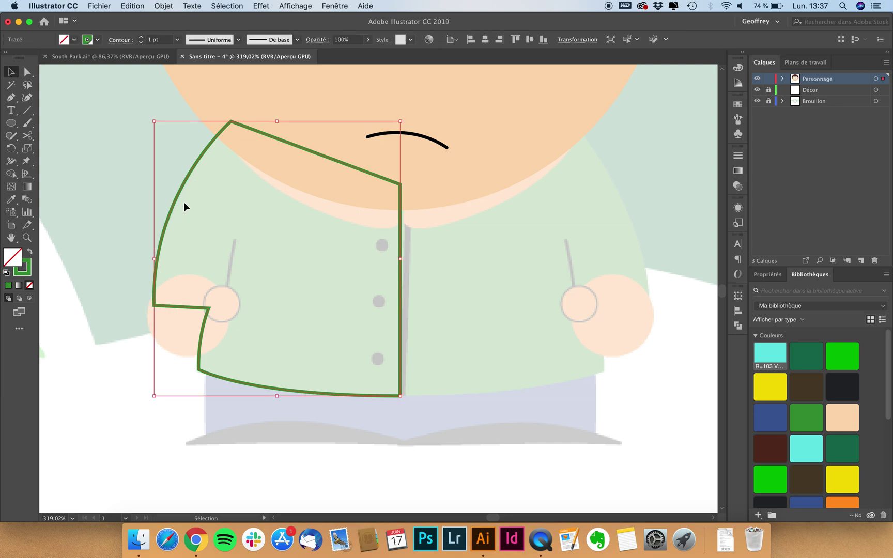
{"action": "right_click", "coordinate": [181, 195]}
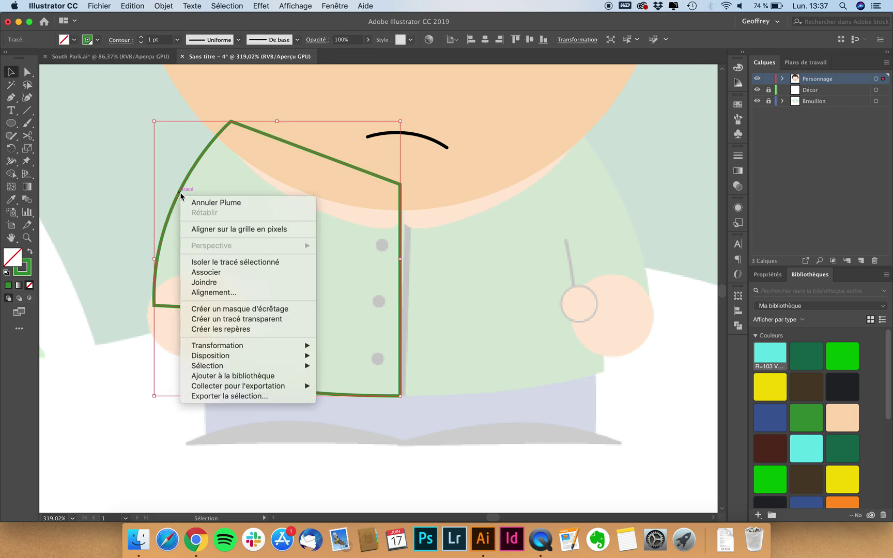
{"action": "mouse_move", "coordinate": [240, 351]}
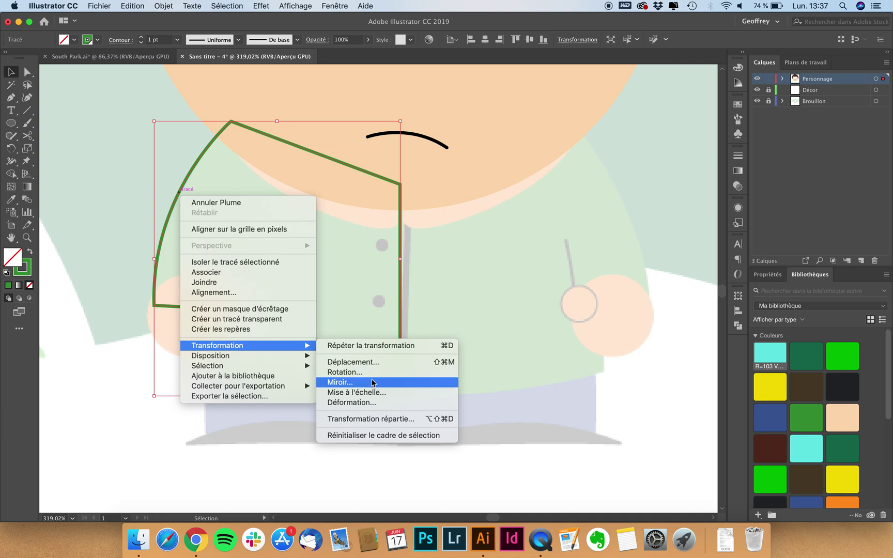
{"action": "left_click", "coordinate": [372, 383]}
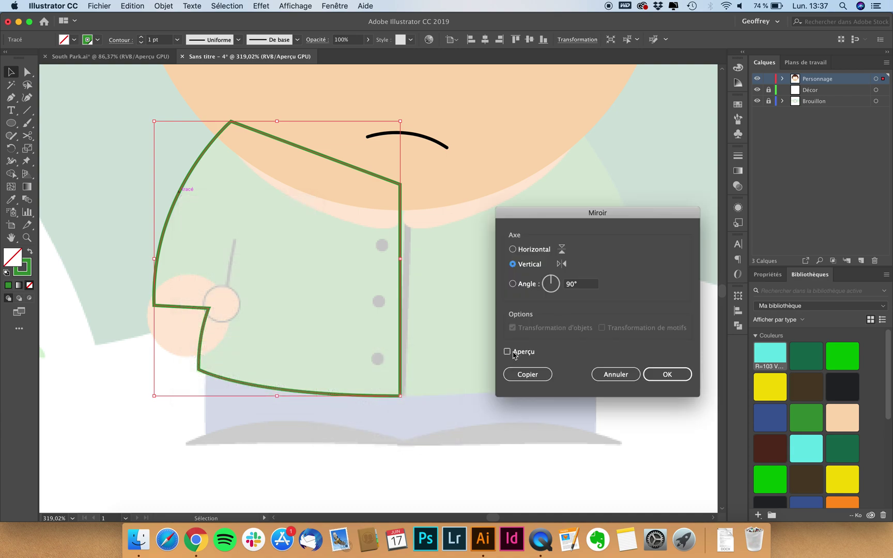
{"action": "left_click", "coordinate": [579, 286]}
{"action": "left_click", "coordinate": [534, 375]}
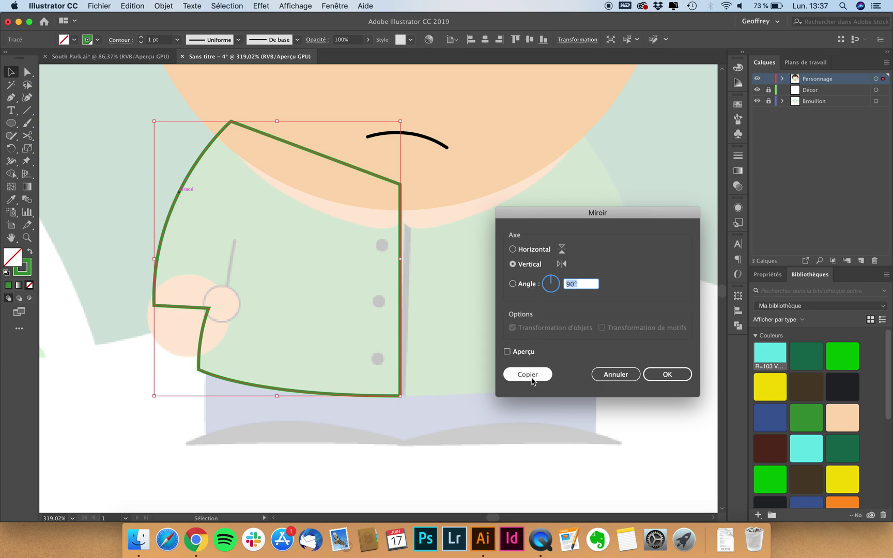
{"action": "left_click", "coordinate": [527, 375]}
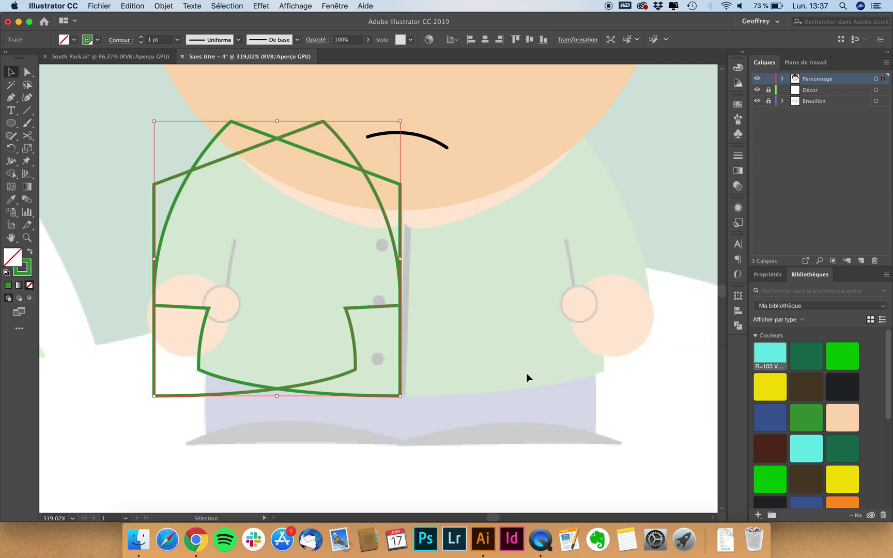
Step: Move the mirrored half-shirt horizontally until its straight edge meets the original's centre edge, and deselect it
{"action": "left_click", "coordinate": [111, 231]}
{"action": "left_click", "coordinate": [209, 166]}
{"action": "left_click_drag", "start_coordinate": [210, 166], "coordinate": [400, 203]}
{"action": "left_click_drag", "start_coordinate": [428, 209], "coordinate": [457, 216]}
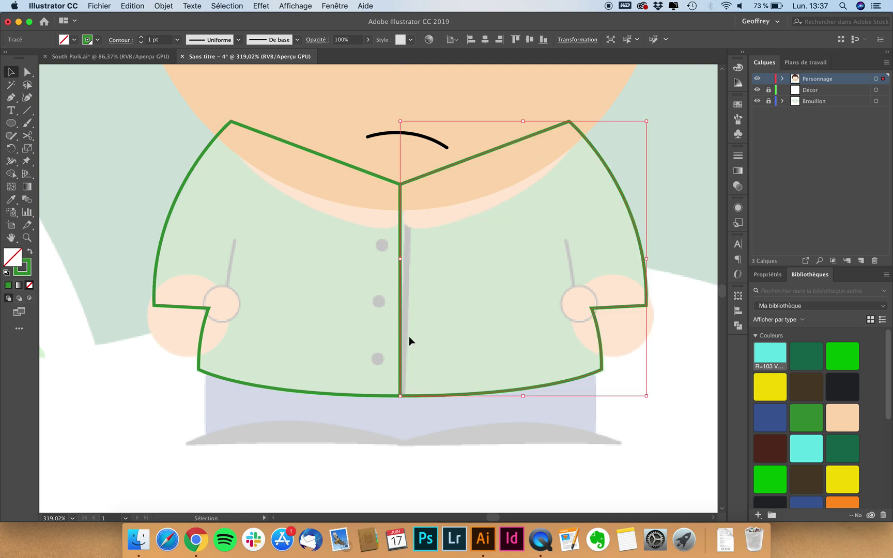
{"action": "left_click", "coordinate": [421, 422]}
Step: Select both halves of the shirt outline together at the centre of the hem
{"action": "scroll", "coordinate": [414, 404], "scroll_direction": "up", "scroll_amount": 2}
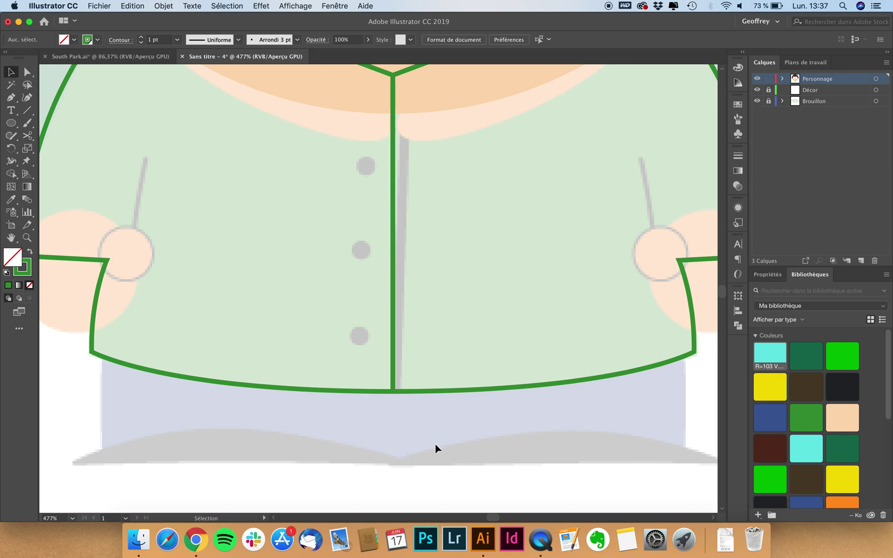
{"action": "left_click_drag", "start_coordinate": [437, 445], "coordinate": [301, 296]}
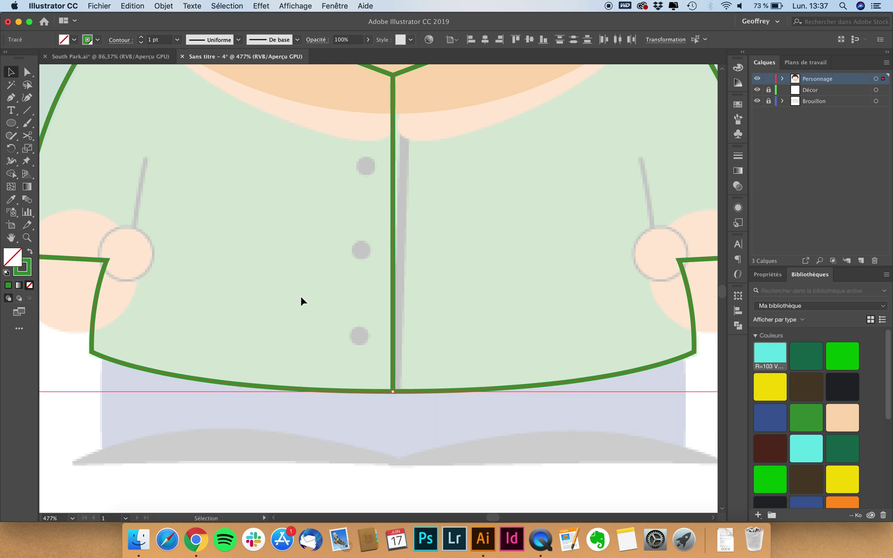
Step: Unite the two mirrored shirt halves into one outline with the Pathfinder's Unite mode
{"action": "scroll", "coordinate": [293, 319], "scroll_direction": "down", "scroll_amount": 1}
{"action": "scroll", "coordinate": [293, 324], "scroll_direction": "down", "scroll_amount": 2}
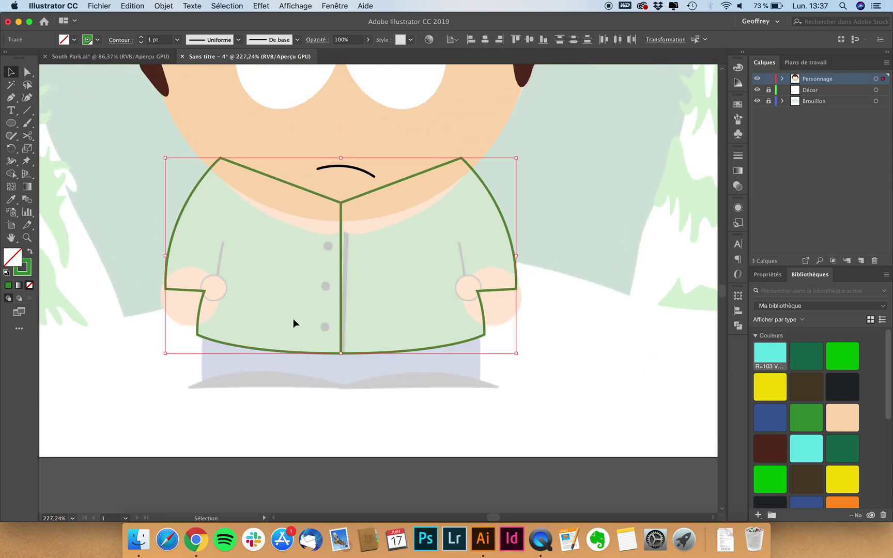
{"action": "left_click", "coordinate": [743, 329]}
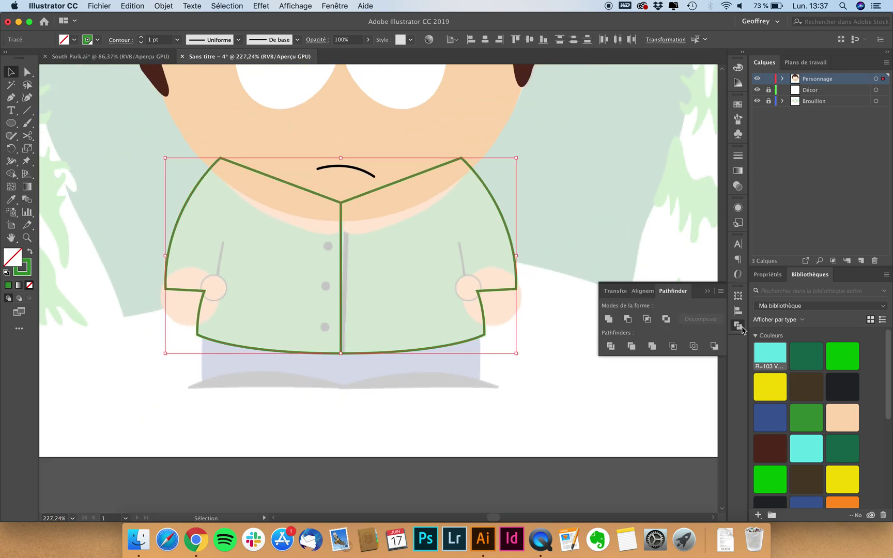
{"action": "left_click", "coordinate": [609, 320]}
{"action": "left_click", "coordinate": [595, 233]}
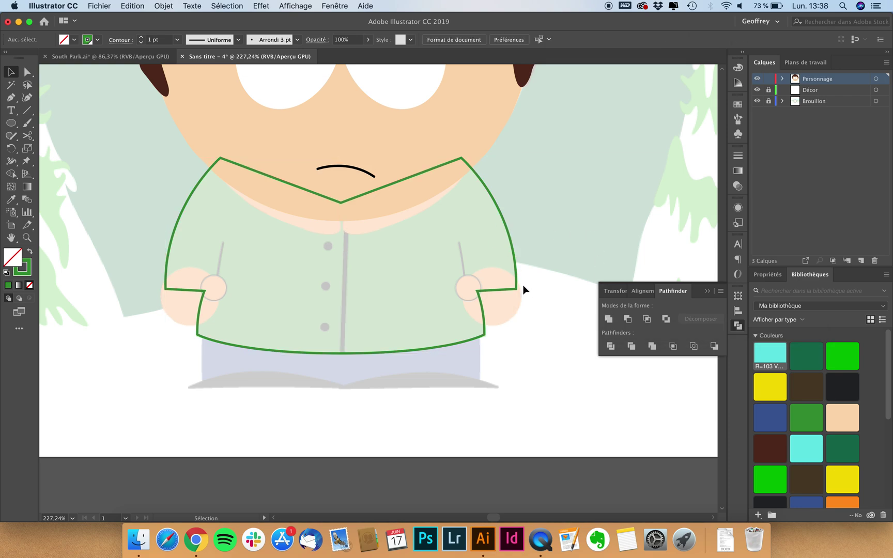
Step: Swap the shirt's fill and stroke so it has a solid green fill and no stroke
{"action": "left_click", "coordinate": [517, 270]}
{"action": "left_click", "coordinate": [516, 214]}
{"action": "left_click", "coordinate": [499, 212]}
{"action": "right_click", "coordinate": [500, 212]}
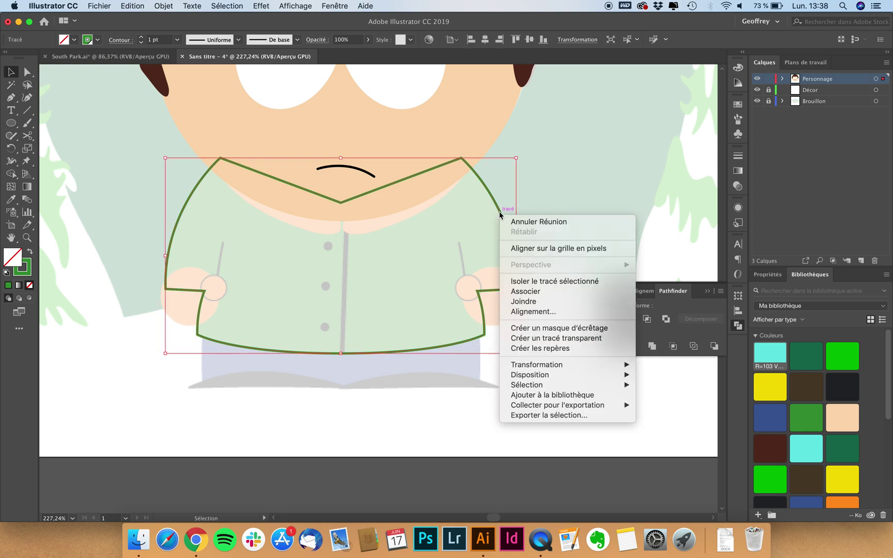
{"action": "left_click", "coordinate": [201, 97]}
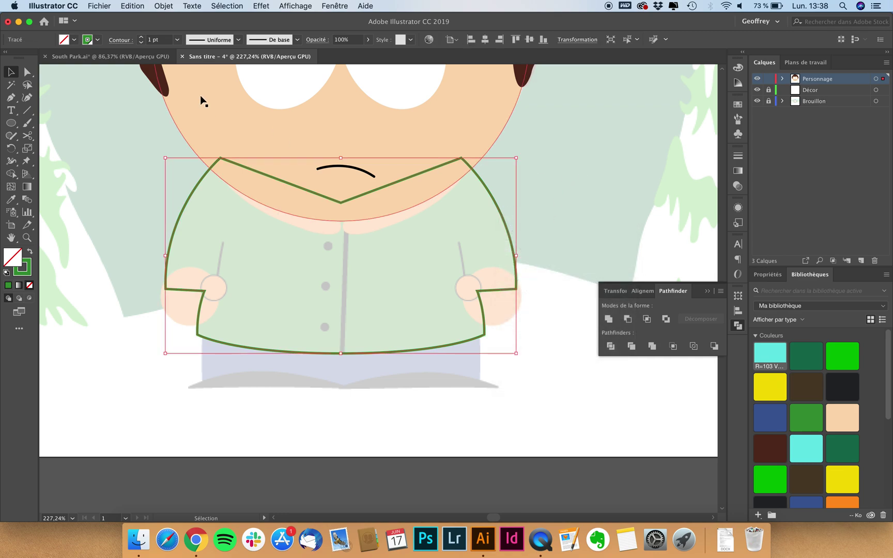
{"action": "key", "text": "shift+x"}
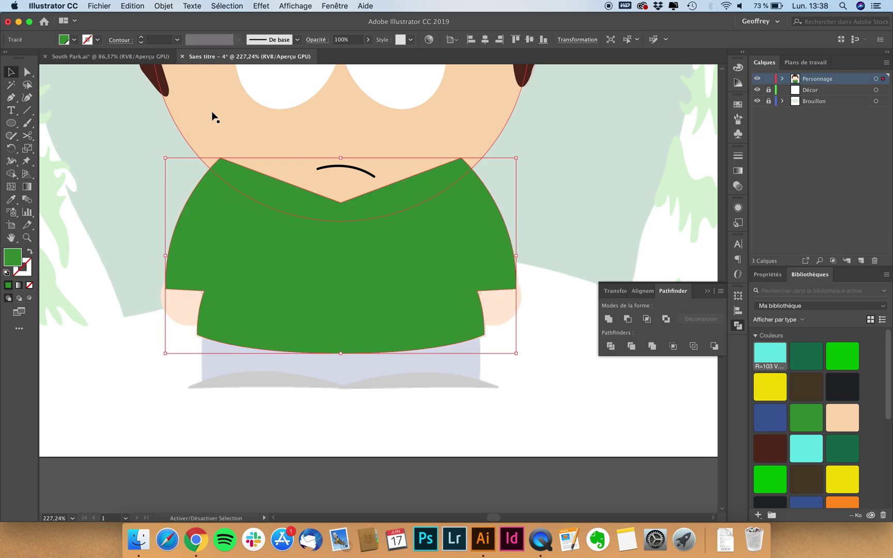
{"action": "left_click", "coordinate": [563, 188]}
{"action": "scroll", "coordinate": [245, 201], "scroll_direction": "up", "scroll_amount": 2}
{"action": "scroll", "coordinate": [245, 200], "scroll_direction": "down", "scroll_amount": 2}
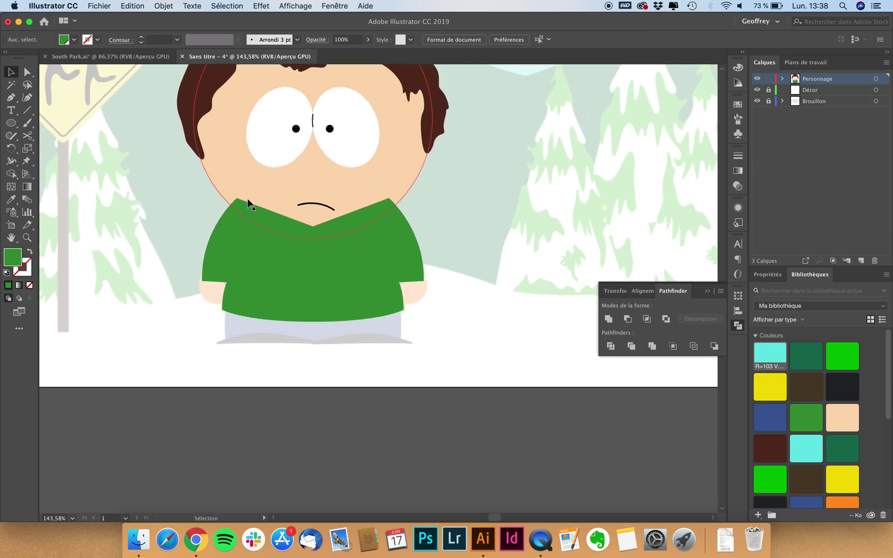
Step: Send the green shirt to the back of its layer, behind the head
{"action": "left_click", "coordinate": [383, 250]}
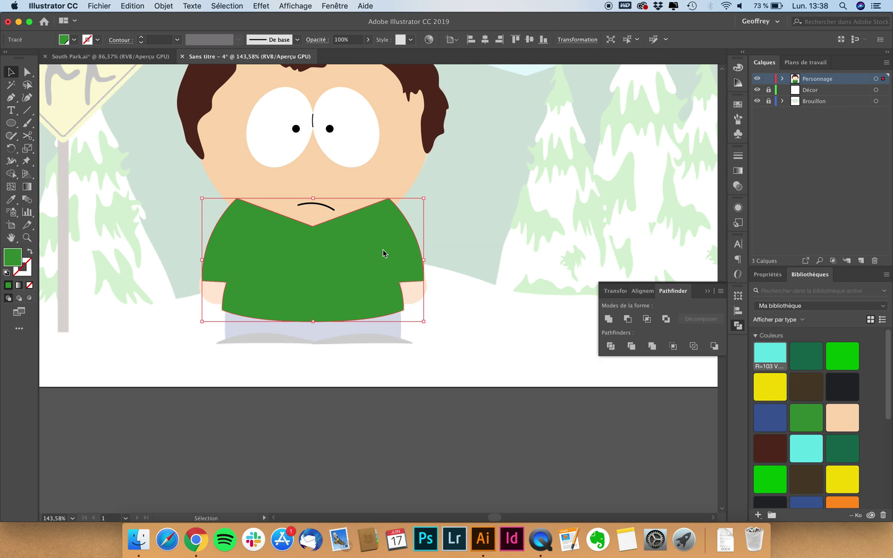
{"action": "right_click", "coordinate": [383, 252]}
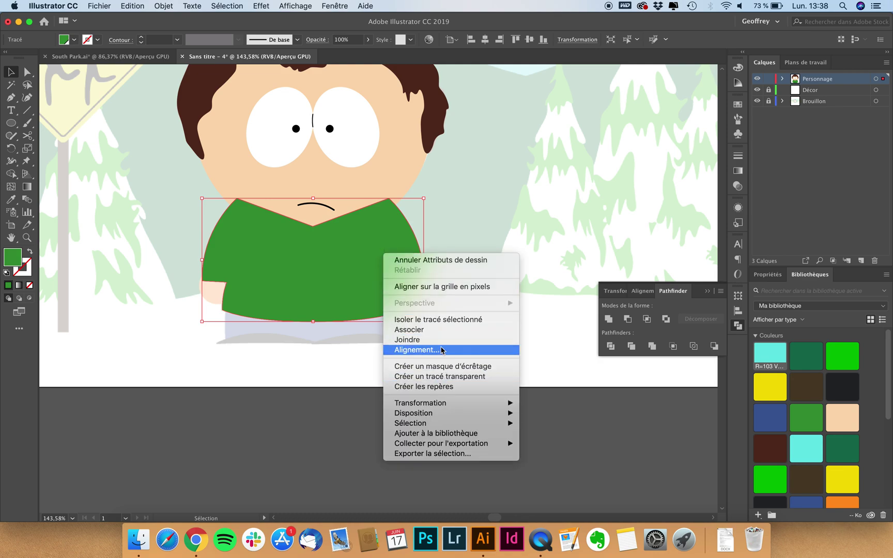
{"action": "mouse_move", "coordinate": [450, 403]}
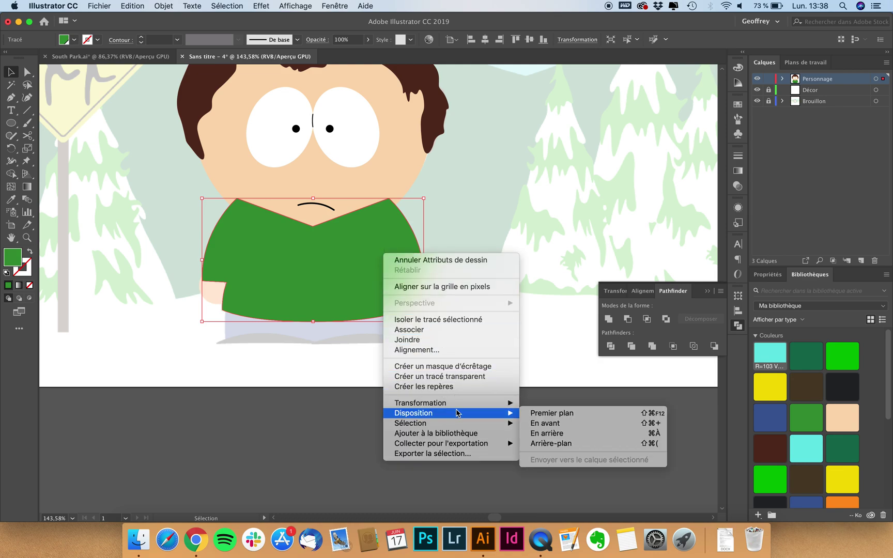
{"action": "left_click", "coordinate": [558, 444]}
{"action": "left_click", "coordinate": [503, 280]}
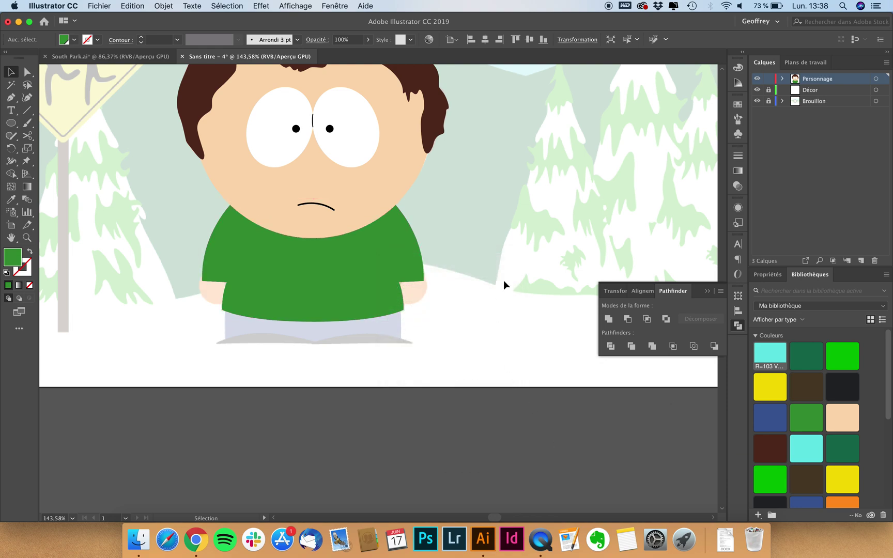
Step: Swap the shirt's fill and stroke back to a green outline with no fill
{"action": "left_click", "coordinate": [354, 285]}
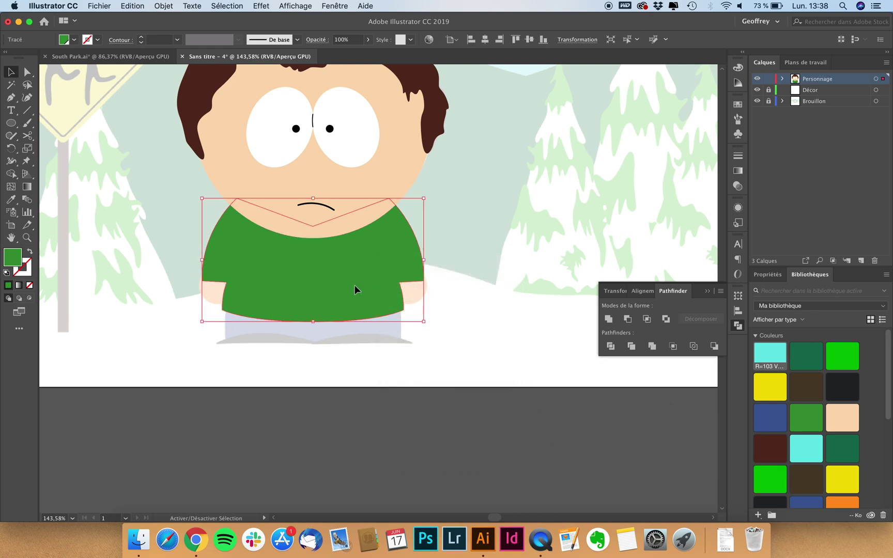
{"action": "key", "text": "shift+x"}
{"action": "left_click", "coordinate": [402, 230]}
Step: Centre the shirt horizontally on the head, using the head as the key object
{"action": "scroll", "coordinate": [339, 242], "scroll_direction": "up", "scroll_amount": 3}
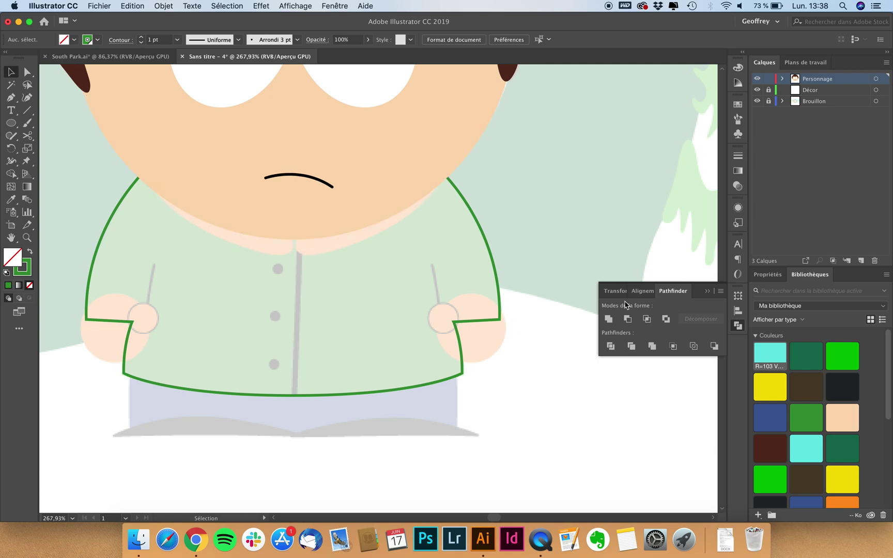
{"action": "scroll", "coordinate": [195, 249], "scroll_direction": "up", "scroll_amount": 3}
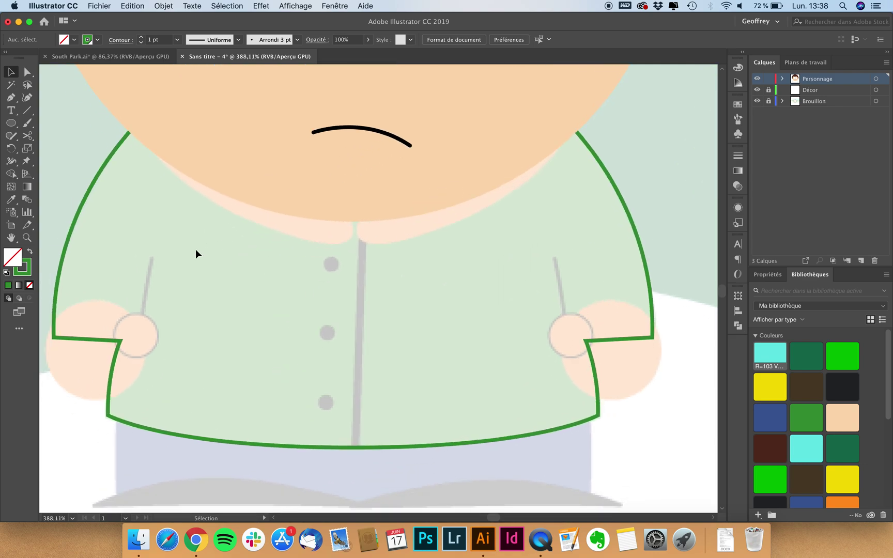
{"action": "scroll", "coordinate": [381, 427], "scroll_direction": "down", "scroll_amount": 1}
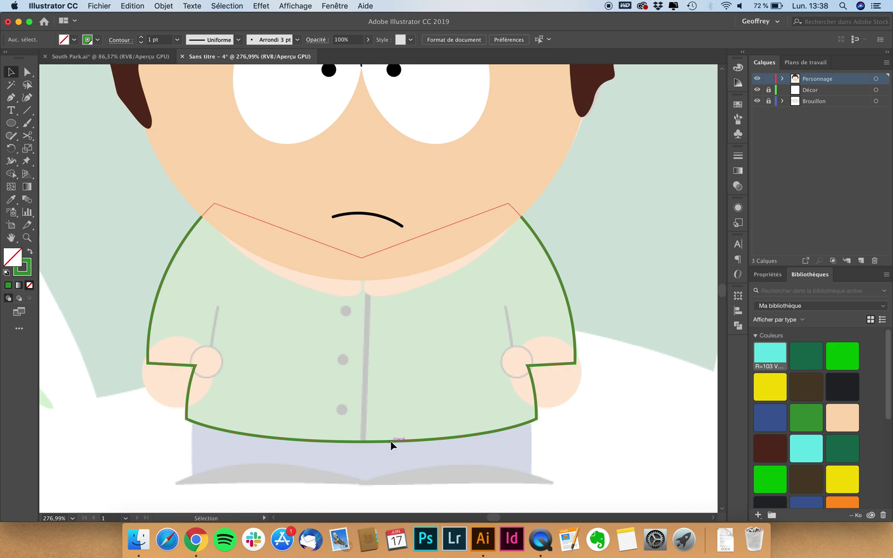
{"action": "left_click", "coordinate": [391, 441]}
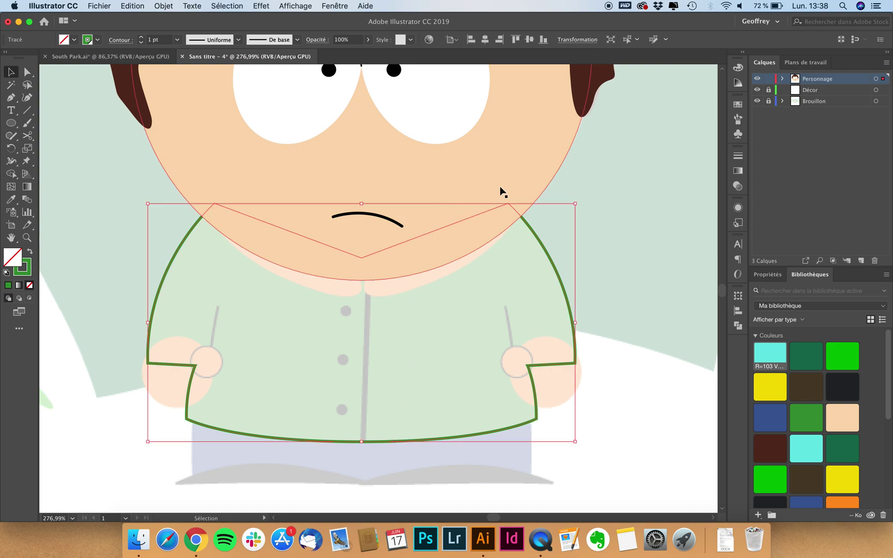
{"action": "left_click", "coordinate": [509, 157], "text": "shift"}
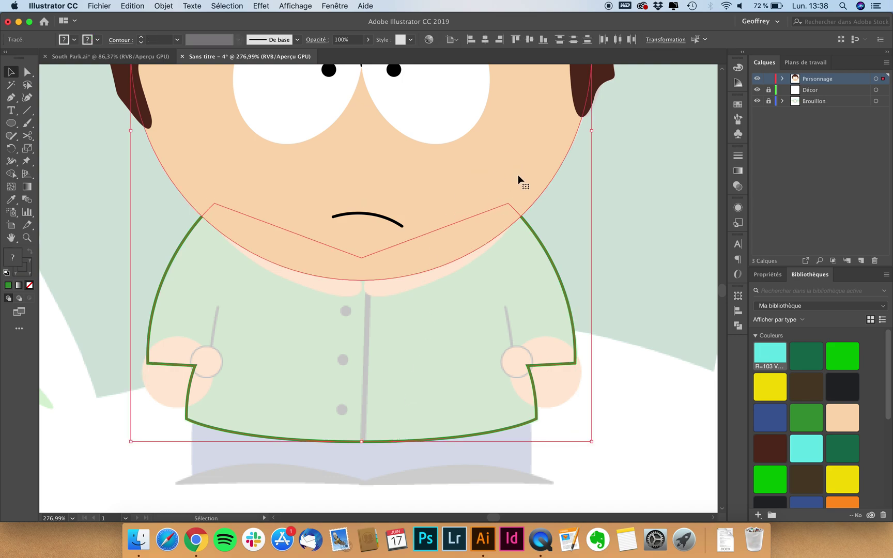
{"action": "left_click", "coordinate": [519, 173]}
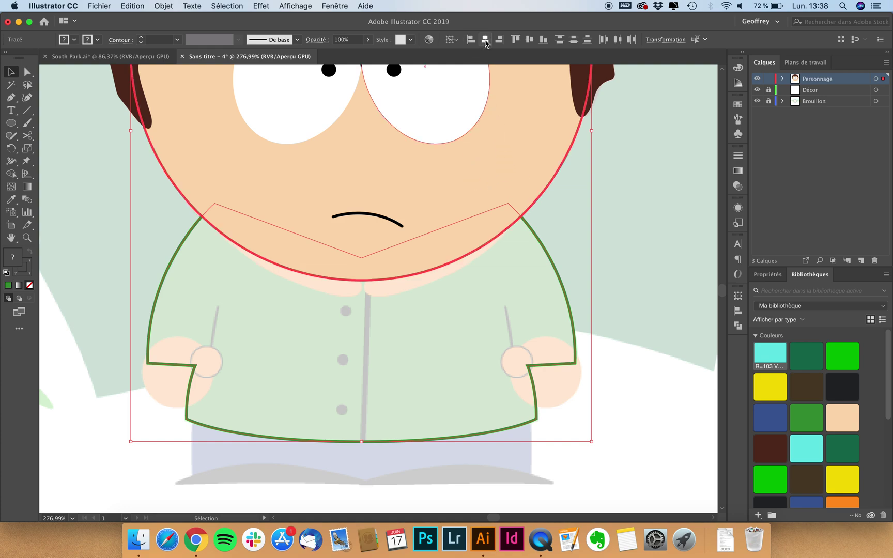
{"action": "left_click", "coordinate": [645, 155]}
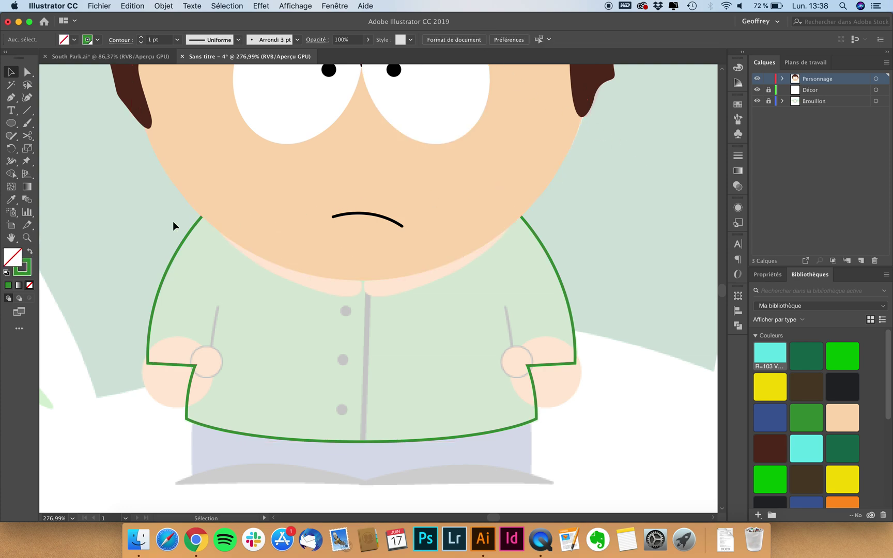
Step: Set up the Pen tool with no fill and an orange stroke
{"action": "left_click", "coordinate": [11, 97]}
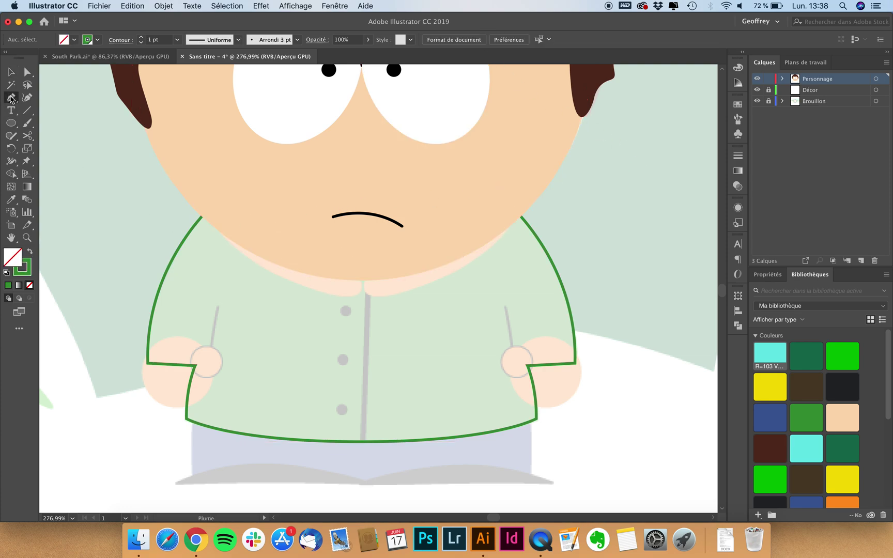
{"action": "left_click", "coordinate": [88, 41]}
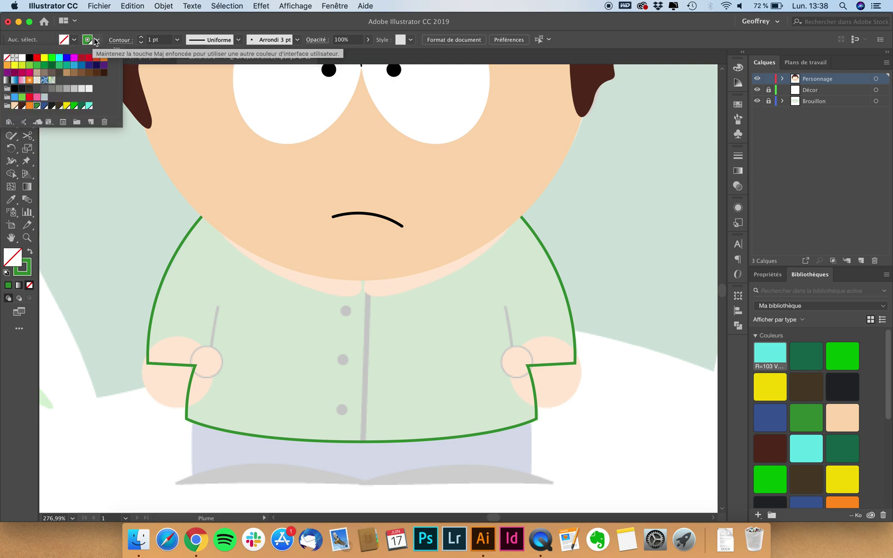
{"action": "left_click", "coordinate": [30, 106]}
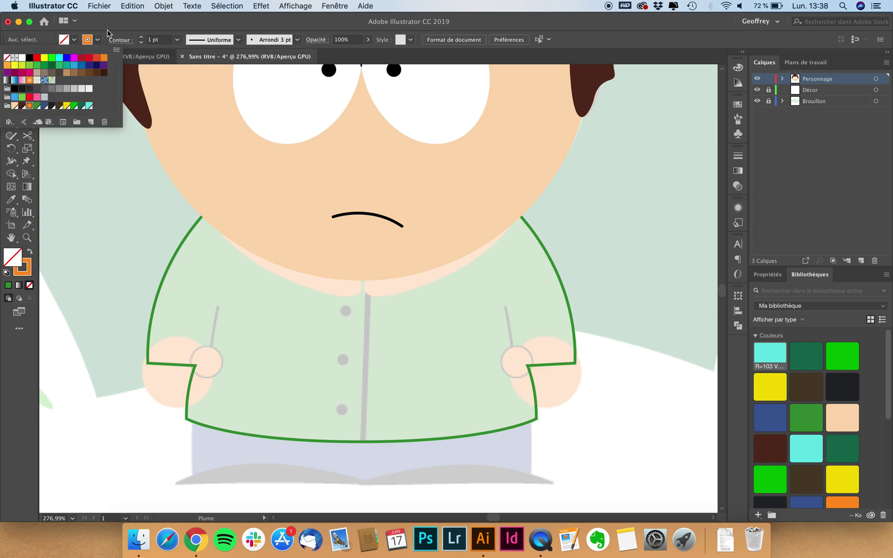
{"action": "left_click", "coordinate": [130, 26]}
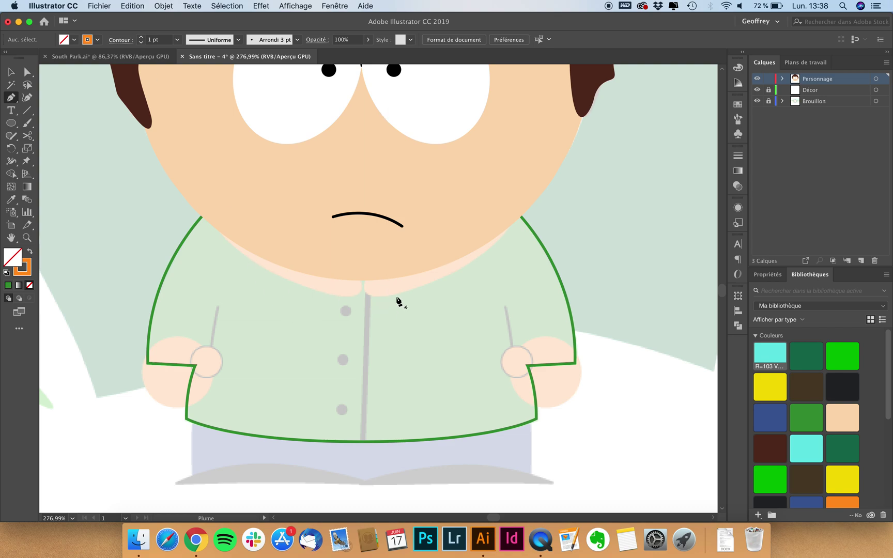
Step: Draw a closed, curved orange outline for the left collar half, tracing the sketch below the chin and closing it over the face
{"action": "left_click", "coordinate": [216, 220]}
{"action": "left_click_drag", "start_coordinate": [333, 296], "coordinate": [430, 320]}
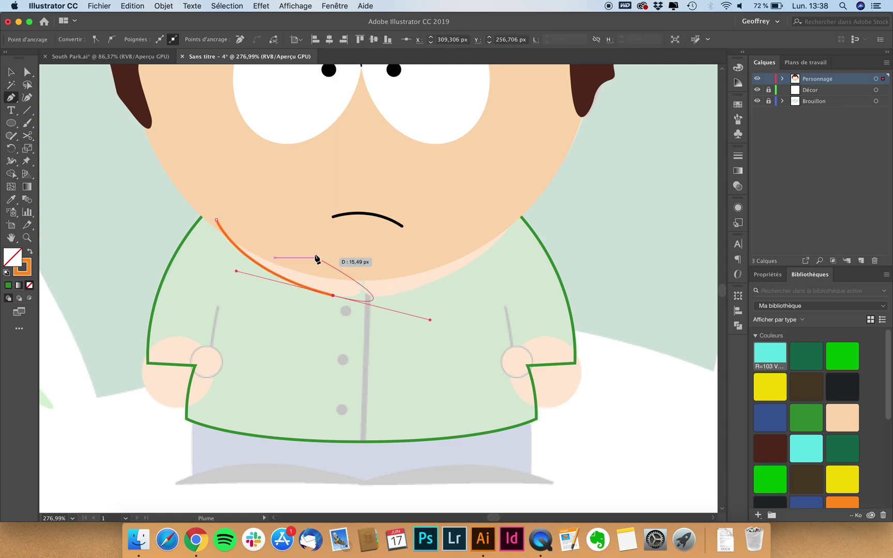
{"action": "scroll", "coordinate": [394, 316], "scroll_direction": "up", "scroll_amount": 5}
{"action": "key", "text": "super+z"}
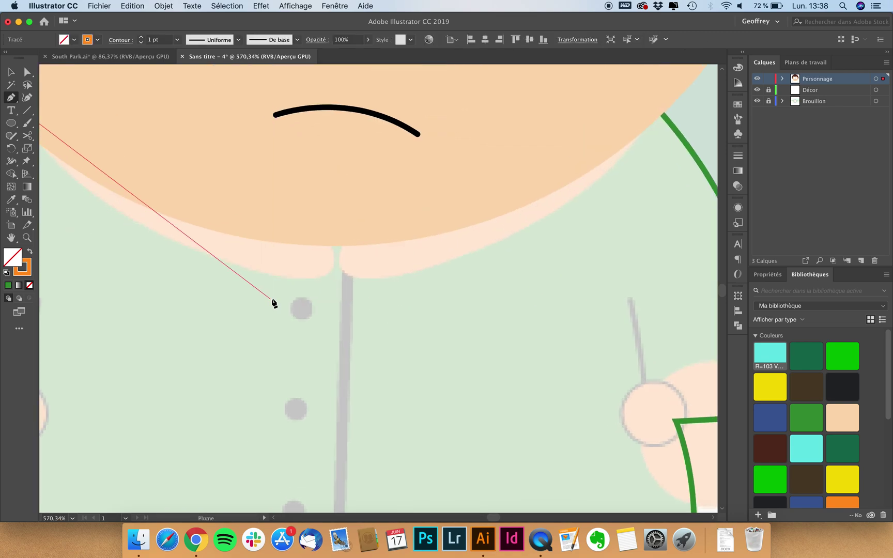
{"action": "scroll", "coordinate": [275, 303], "scroll_direction": "down", "scroll_amount": 3}
{"action": "mouse_move", "coordinate": [195, 252]}
{"action": "left_mouse_down"}
{"action": "mouse_move", "coordinate": [269, 285]}
{"action": "mouse_move", "coordinate": [313, 279]}
{"action": "mouse_move", "coordinate": [322, 251]}
{"action": "mouse_move", "coordinate": [319, 259]}
{"action": "mouse_move", "coordinate": [265, 239]}
{"action": "mouse_move", "coordinate": [170, 167]}
{"action": "mouse_move", "coordinate": [301, 287]}
{"action": "mouse_move", "coordinate": [317, 278]}
{"action": "left_mouse_up"}
{"action": "left_click_drag", "start_coordinate": [271, 230], "coordinate": [221, 220]}
{"action": "left_click", "coordinate": [178, 187]}
{"action": "left_click", "coordinate": [116, 180]}
{"action": "key", "text": "v"}
{"action": "left_click", "coordinate": [262, 322]}
Step: Reshape the collar outline's rounded tip near the shirt opening by moving its anchor point and curve handles to match the sketch
{"action": "scroll", "coordinate": [263, 322], "scroll_direction": "up", "scroll_amount": 3}
{"action": "left_click", "coordinate": [334, 242]}
{"action": "key", "text": "a"}
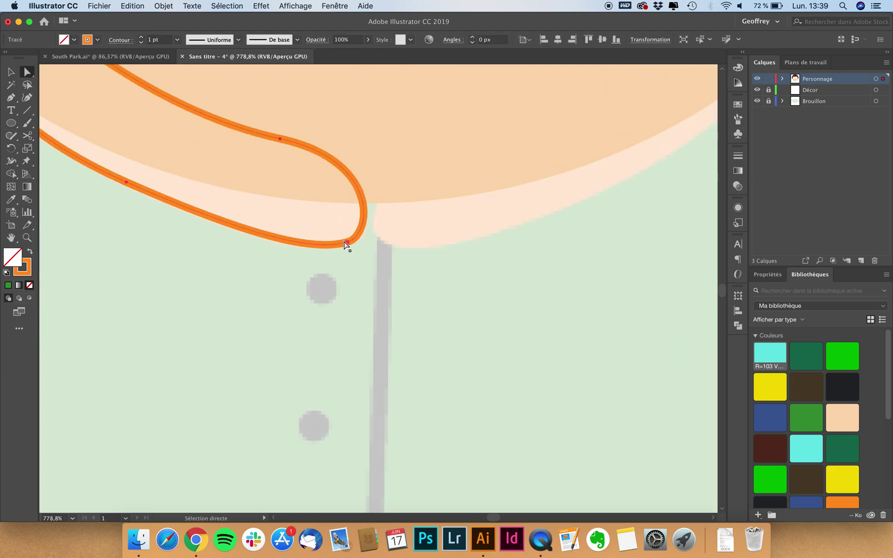
{"action": "left_click", "coordinate": [346, 242]}
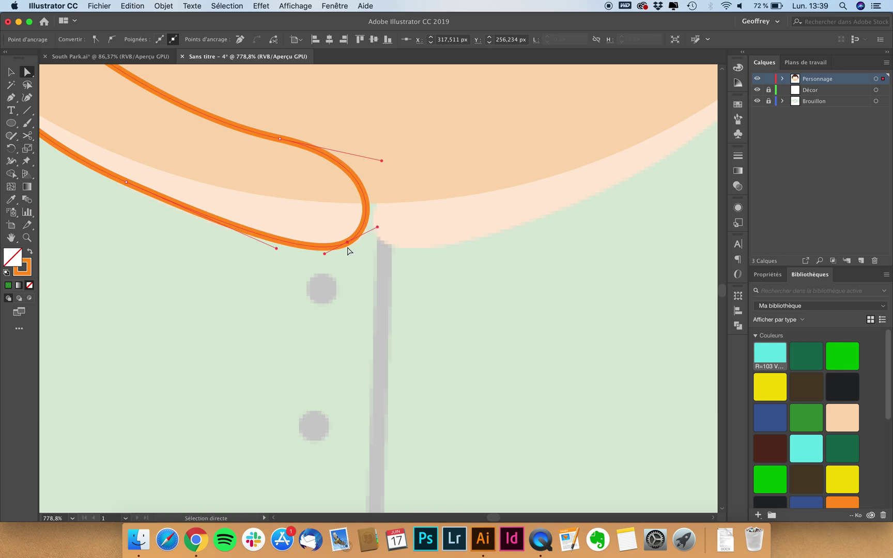
{"action": "mouse_move", "coordinate": [324, 252]}
{"action": "left_mouse_down"}
{"action": "mouse_move", "coordinate": [313, 259]}
{"action": "mouse_move", "coordinate": [336, 239]}
{"action": "left_mouse_up"}
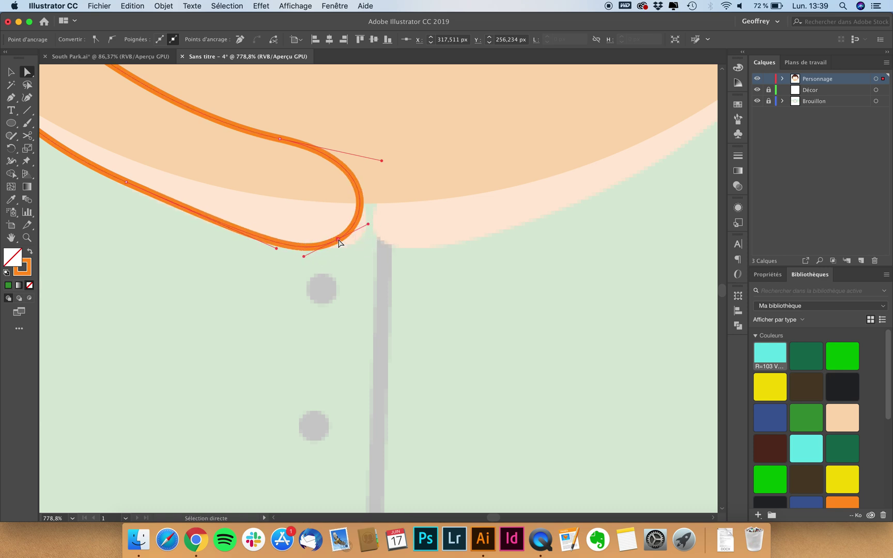
{"action": "left_click", "coordinate": [338, 301]}
{"action": "scroll", "coordinate": [338, 301], "scroll_direction": "down", "scroll_amount": 3}
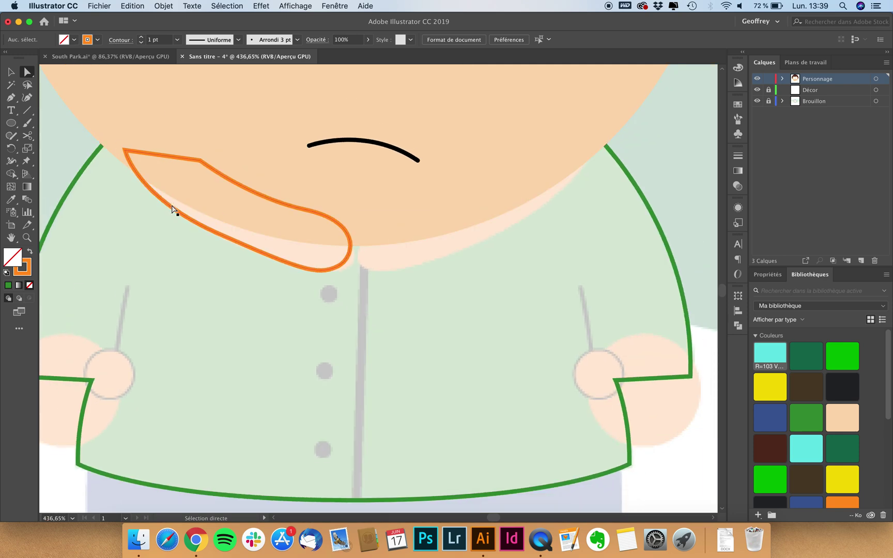
{"action": "left_click", "coordinate": [318, 269]}
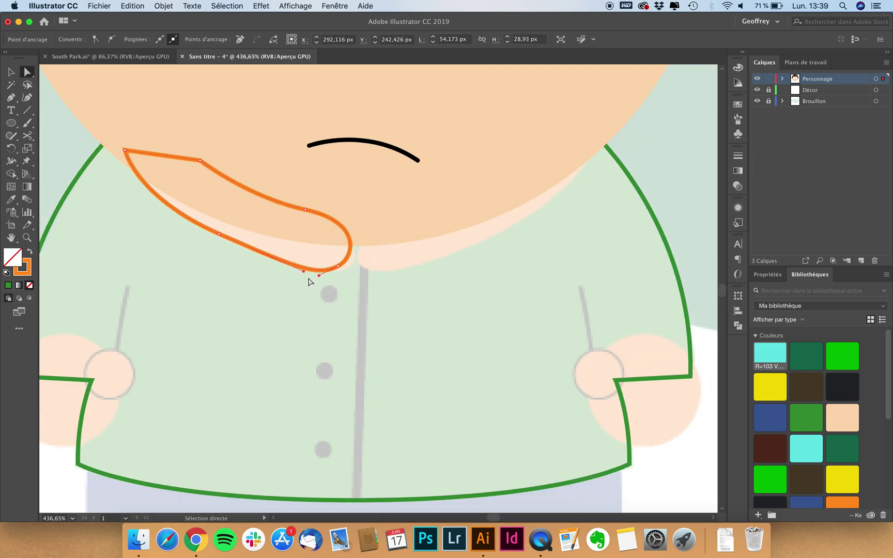
{"action": "left_click_drag", "start_coordinate": [320, 275], "coordinate": [315, 270]}
{"action": "left_click", "coordinate": [330, 281]}
Step: Delete the whole orange collar outline
{"action": "left_click", "coordinate": [346, 265]}
{"action": "key", "text": "Delete"}
{"action": "key", "text": "Delete"}
Step: Redraw the left collar half with the Pen tool as a closed orange outline with fewer anchor points, following the sketch's lower edge
{"action": "left_click", "coordinate": [10, 97]}
{"action": "left_click", "coordinate": [125, 150]}
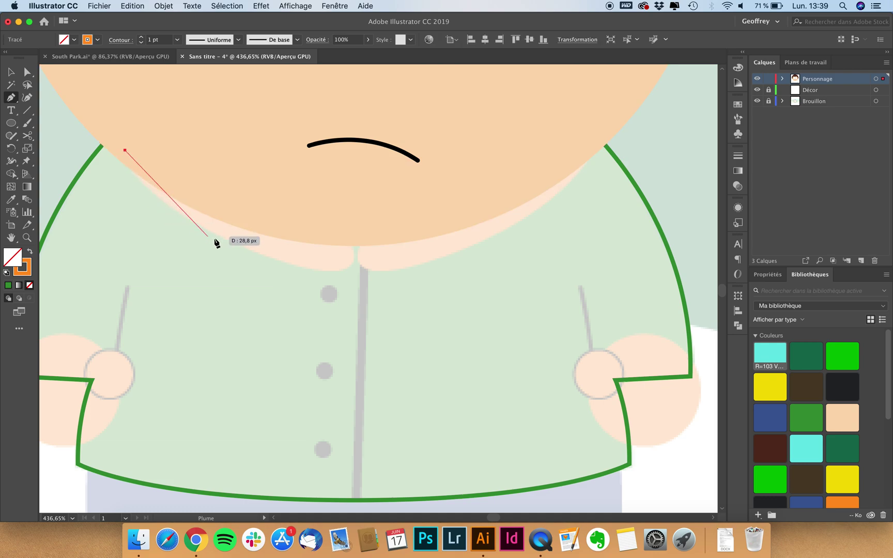
{"action": "mouse_move", "coordinate": [227, 239]}
{"action": "left_mouse_down"}
{"action": "mouse_move", "coordinate": [309, 272]}
{"action": "mouse_move", "coordinate": [367, 236]}
{"action": "mouse_move", "coordinate": [298, 132]}
{"action": "mouse_move", "coordinate": [312, 141]}
{"action": "left_mouse_up"}
{"action": "key", "text": "super+z"}
{"action": "left_click", "coordinate": [262, 145]}
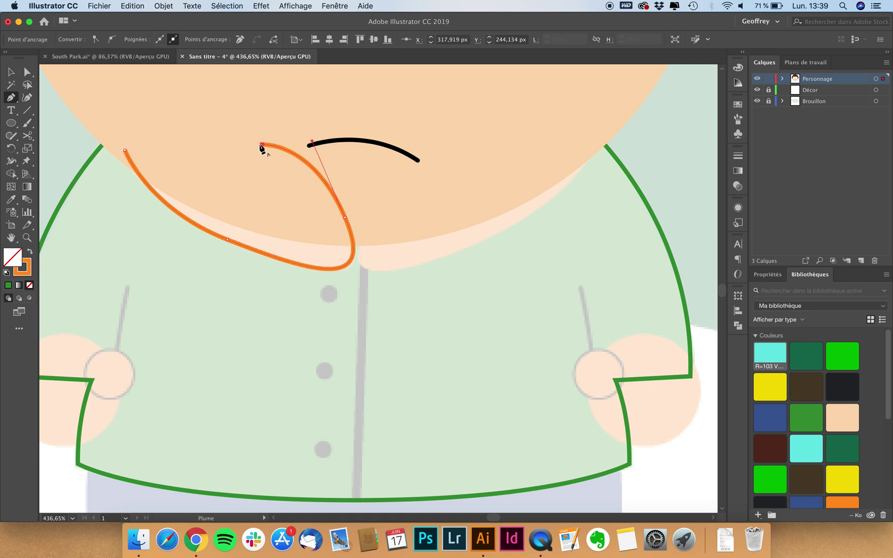
{"action": "left_click", "coordinate": [125, 150]}
{"action": "key", "text": "v"}
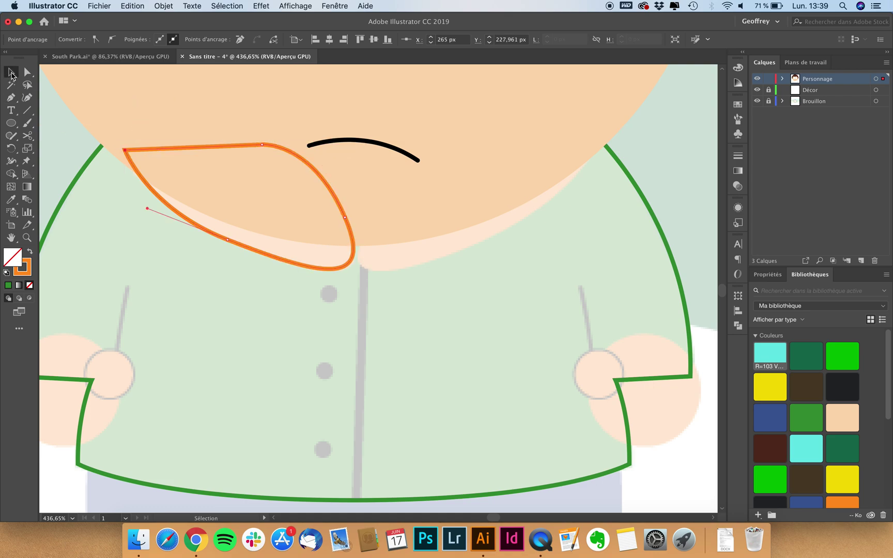
Step: Adjust the anchor point and curve handle on the left collar half's lower edge so the curve follows the sketch more closely
{"action": "left_click", "coordinate": [306, 333]}
{"action": "left_click", "coordinate": [294, 264]}
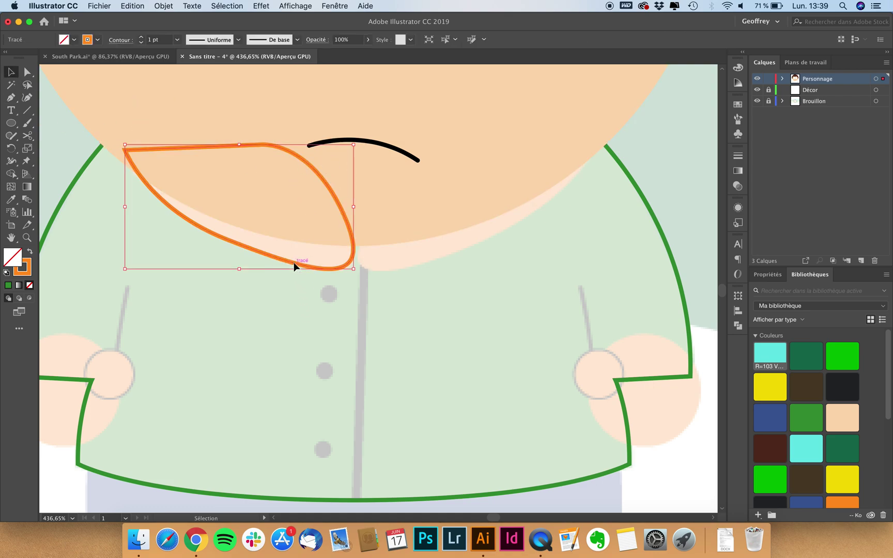
{"action": "left_click", "coordinate": [27, 72]}
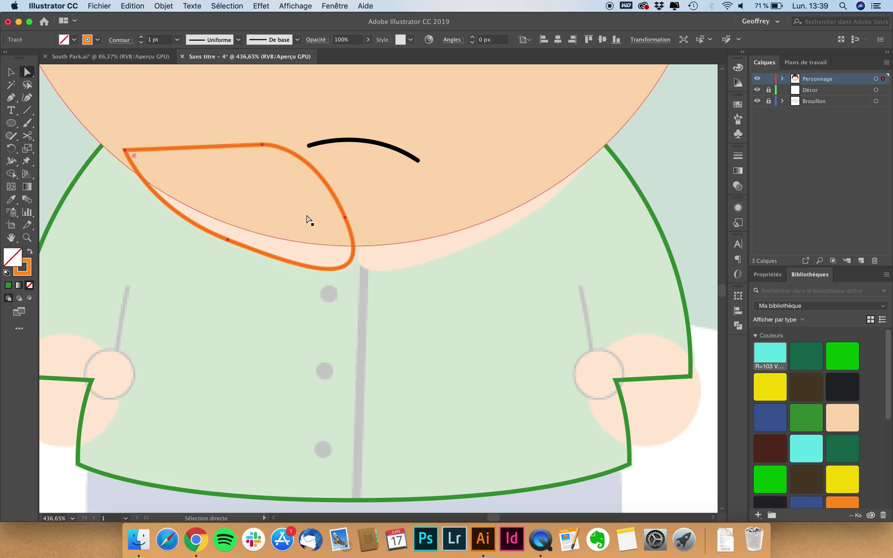
{"action": "left_click_drag", "start_coordinate": [226, 240], "coordinate": [221, 241]}
{"action": "left_click_drag", "start_coordinate": [140, 211], "coordinate": [140, 207]}
{"action": "left_click", "coordinate": [243, 302]}
Step: Duplicate the left collar half beside the original and mirror the copy to face the other way as the right half
{"action": "left_click", "coordinate": [11, 71]}
{"action": "left_click", "coordinate": [330, 188]}
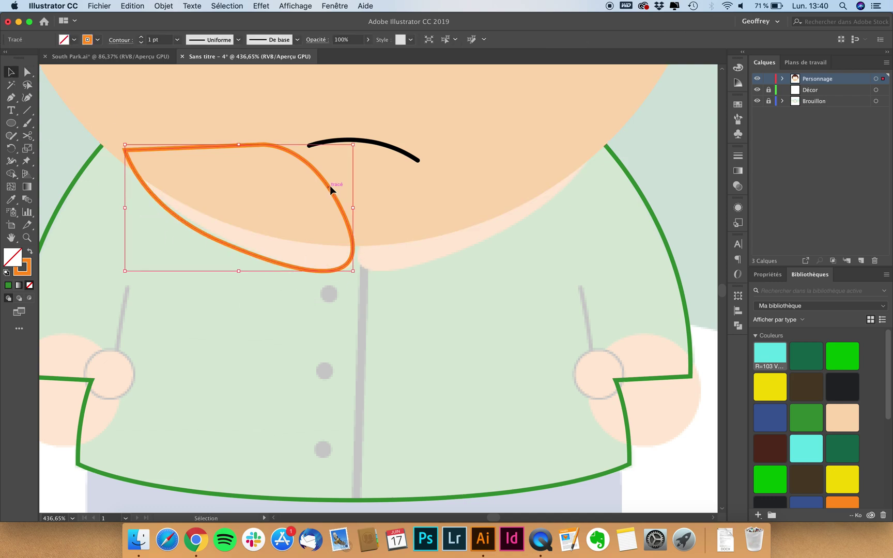
{"action": "left_click_drag", "start_coordinate": [330, 189], "coordinate": [562, 175]}
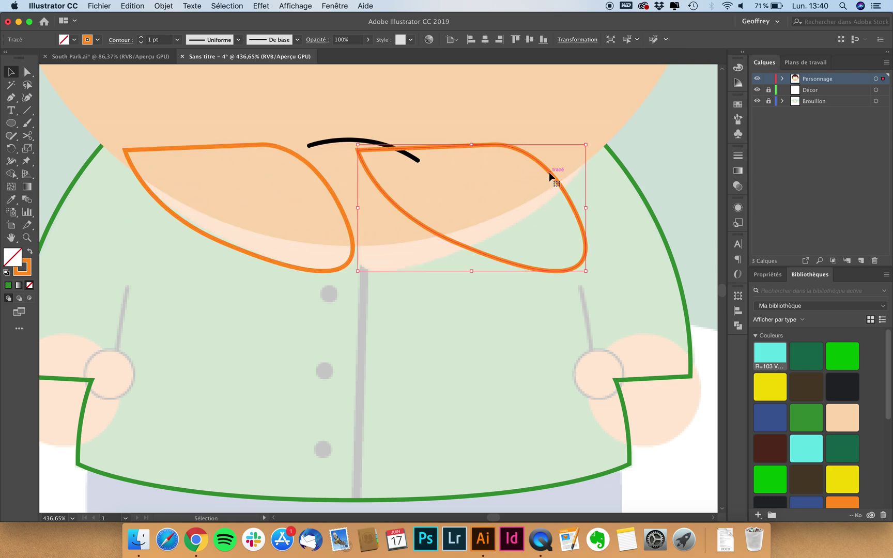
{"action": "right_click", "coordinate": [550, 174]}
{"action": "mouse_move", "coordinate": [627, 349]}
{"action": "mouse_move", "coordinate": [622, 329]}
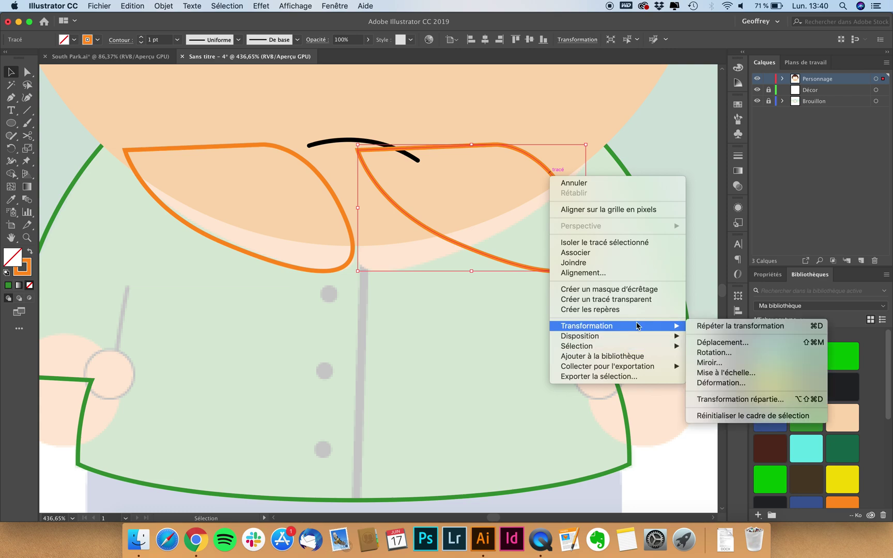
{"action": "left_click", "coordinate": [716, 363]}
{"action": "left_click", "coordinate": [662, 368]}
{"action": "left_click", "coordinate": [495, 296]}
Step: Position the mirrored collar half over its sketch, leaving a narrow gap between the two halves
{"action": "left_click_drag", "start_coordinate": [442, 262], "coordinate": [445, 261]}
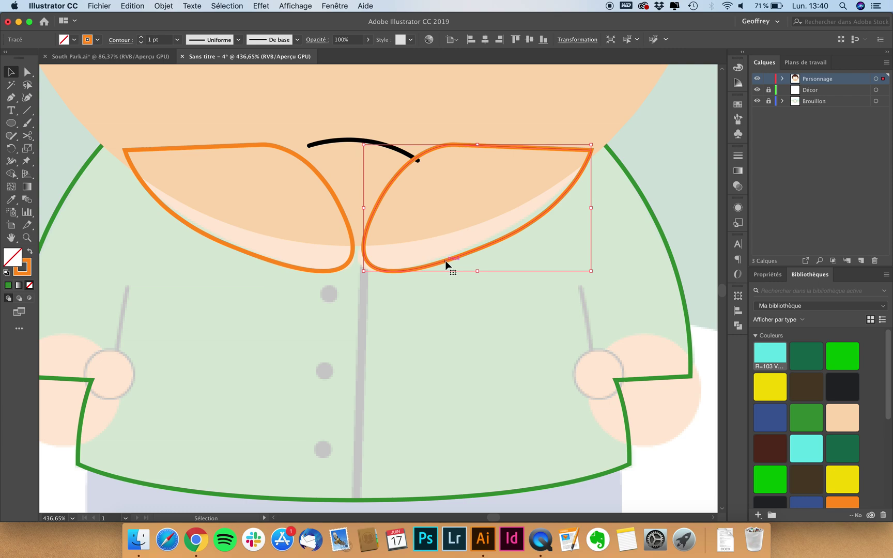
{"action": "key", "text": "Left"}
{"action": "key", "text": "Left"}
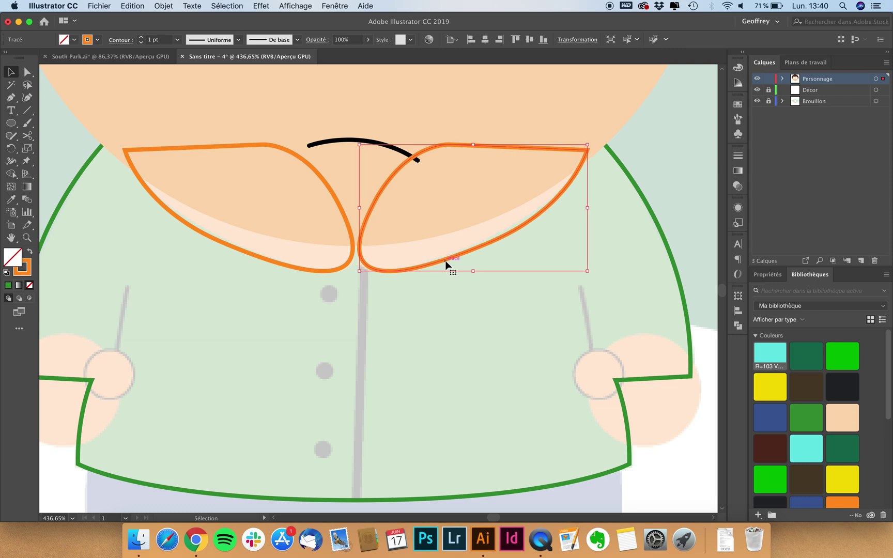
{"action": "left_click", "coordinate": [398, 297]}
Step: Group the two orange collar halves together
{"action": "left_click_drag", "start_coordinate": [413, 302], "coordinate": [283, 262]}
{"action": "key", "text": "a"}
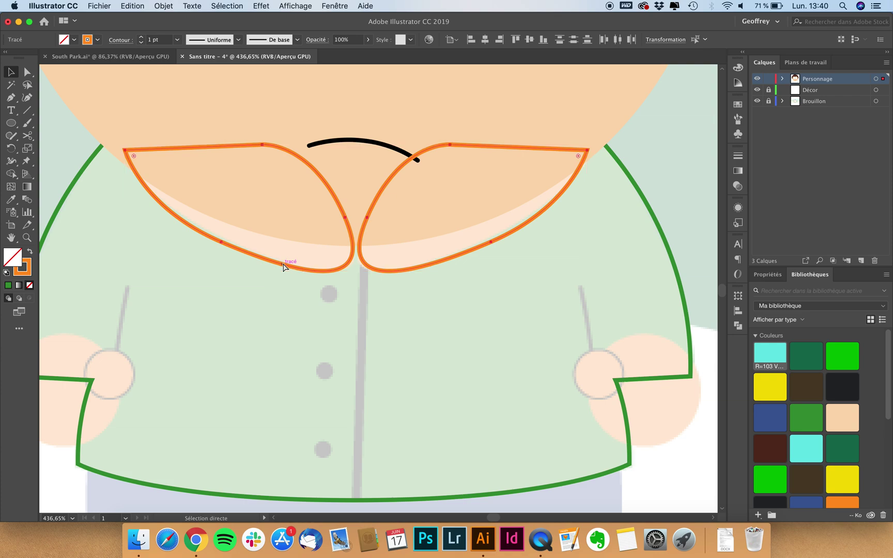
{"action": "key", "text": "super+g"}
{"action": "key", "text": "v"}
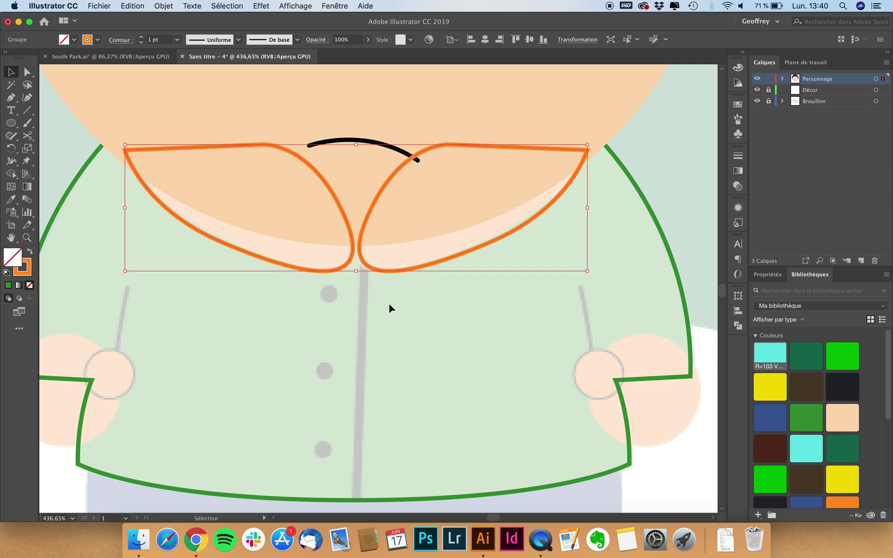
Step: Align the collar group horizontally to the center of the green shirt outline
{"action": "left_click", "coordinate": [645, 379], "text": "shift"}
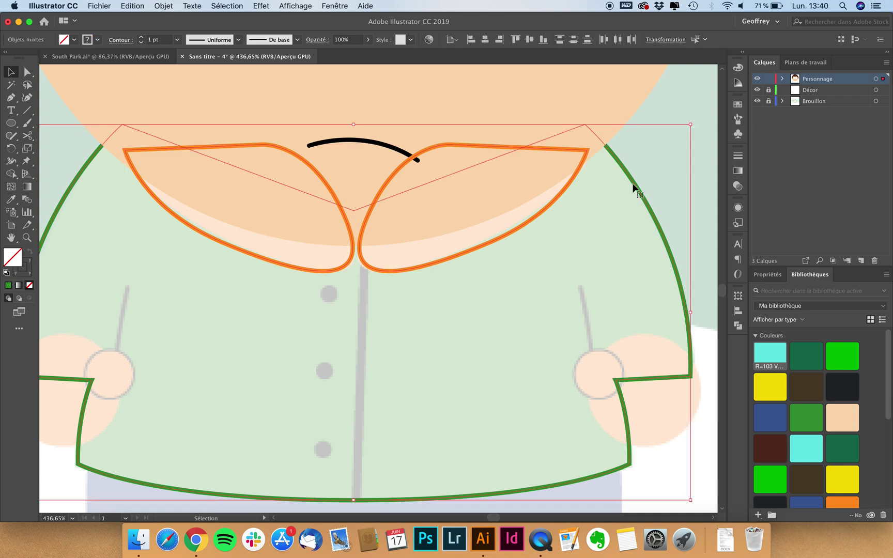
{"action": "left_click", "coordinate": [486, 39]}
{"action": "left_click", "coordinate": [361, 319]}
{"action": "left_click", "coordinate": [310, 270]}
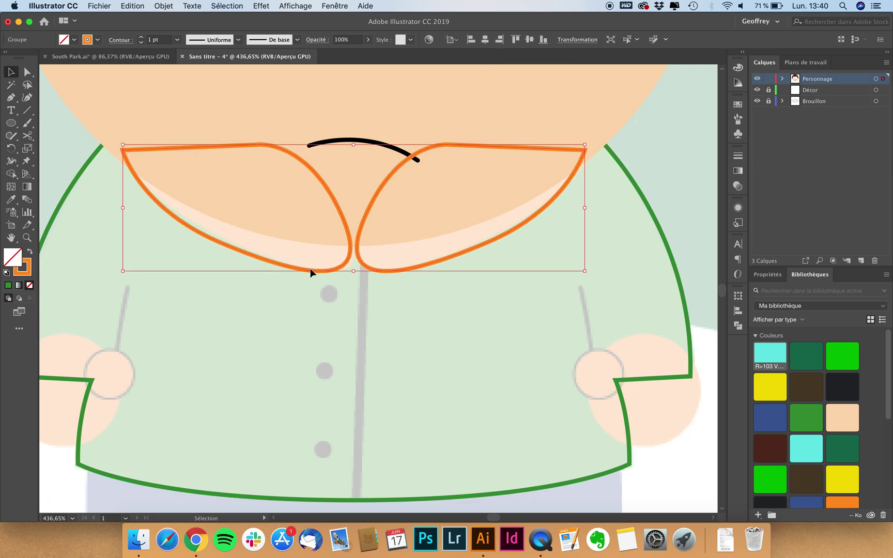
{"action": "left_click", "coordinate": [378, 332]}
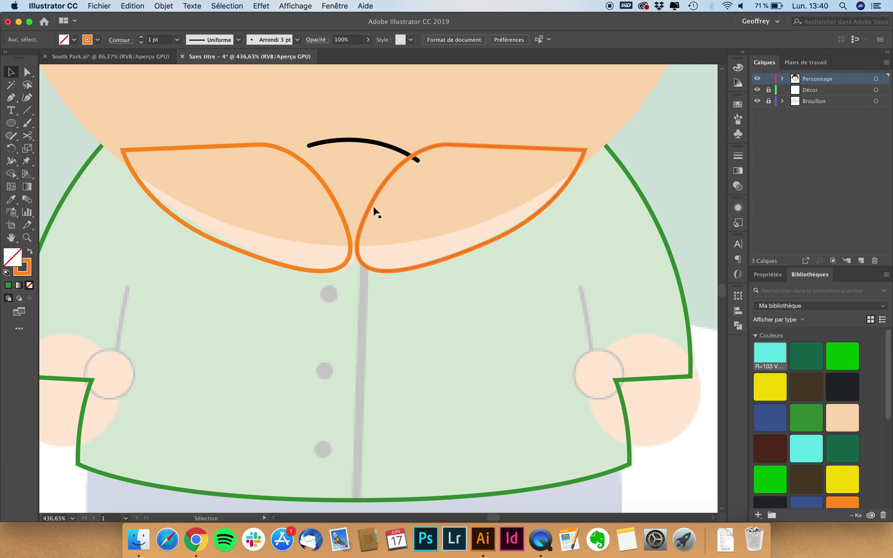
Step: Send the collar group and the green shirt outline to the back, behind the face
{"action": "scroll", "coordinate": [305, 266], "scroll_direction": "left", "scroll_amount": 2}
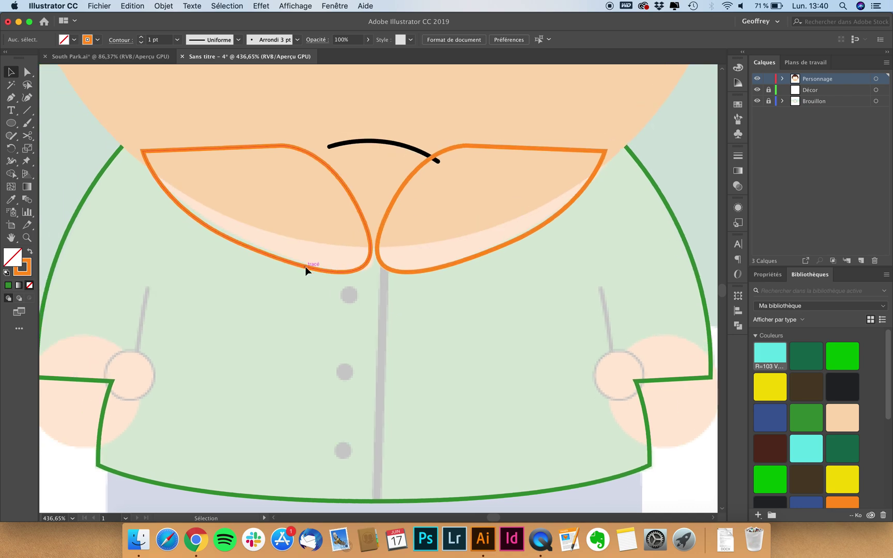
{"action": "left_click", "coordinate": [339, 272]}
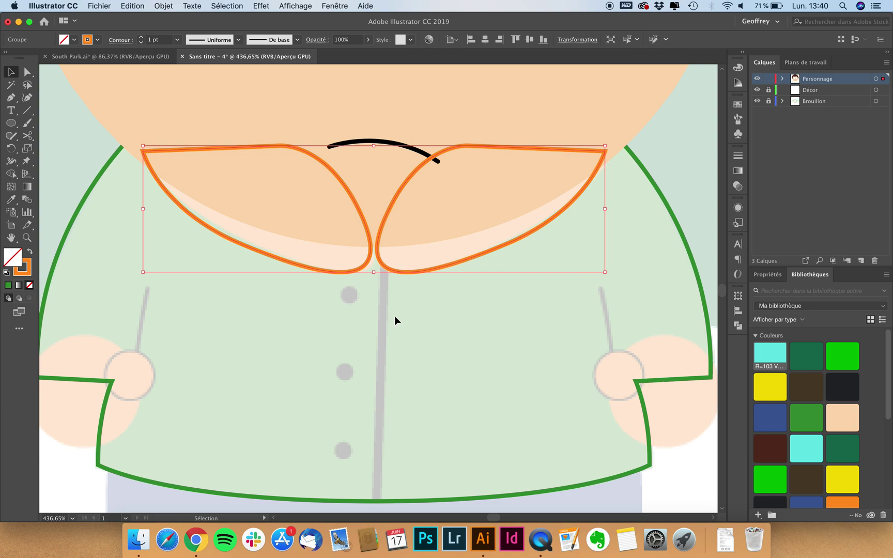
{"action": "right_click", "coordinate": [408, 272]}
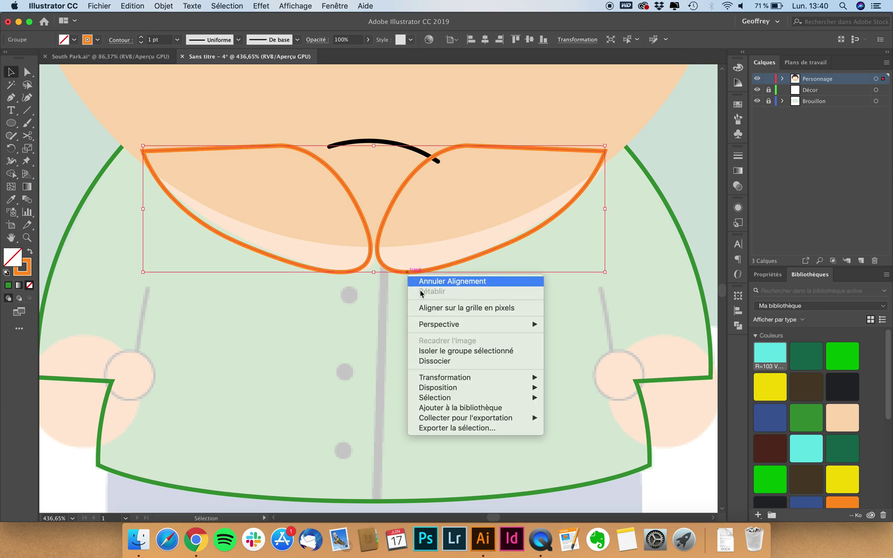
{"action": "left_click", "coordinate": [617, 210]}
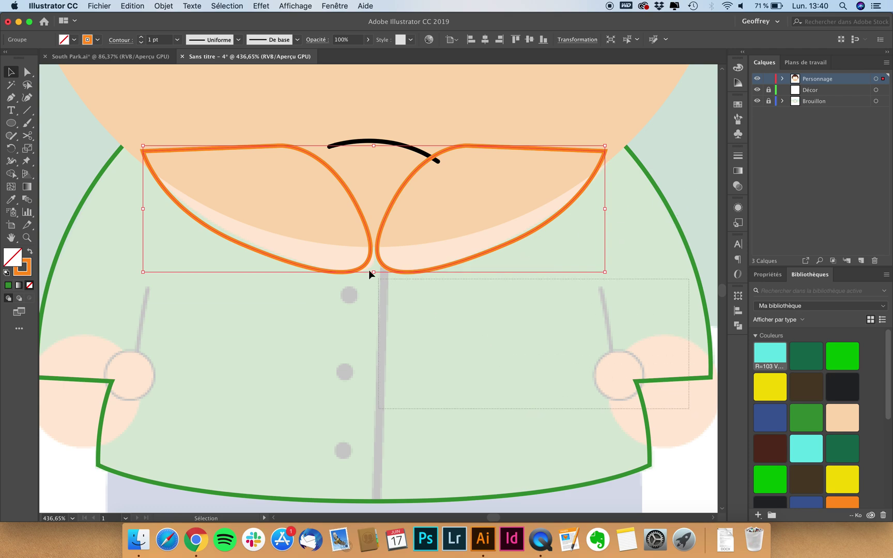
{"action": "left_click", "coordinate": [342, 263], "text": "shift"}
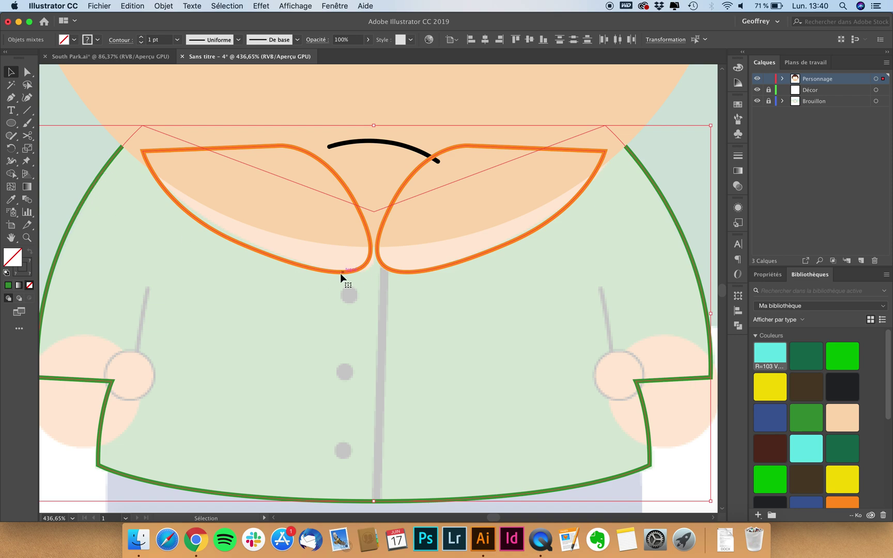
{"action": "right_click", "coordinate": [393, 271]}
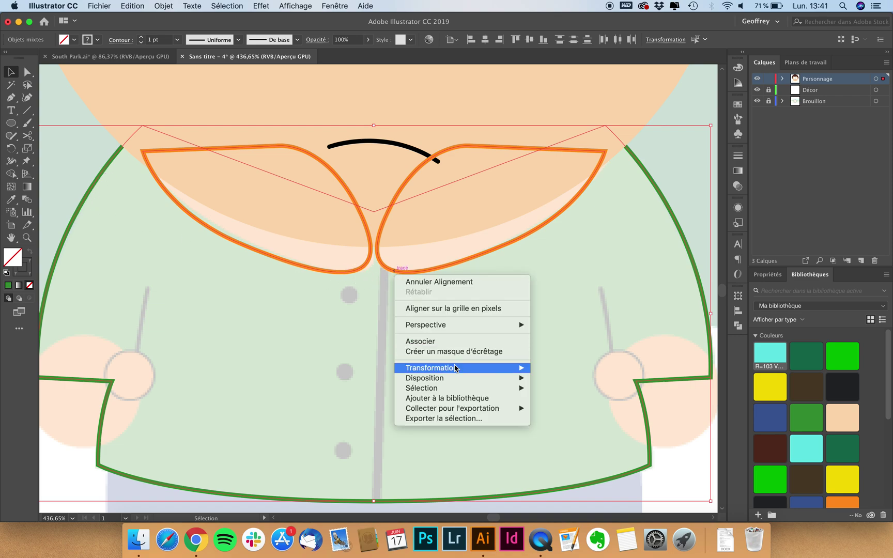
{"action": "mouse_move", "coordinate": [455, 379]}
{"action": "left_click", "coordinate": [575, 410]}
{"action": "left_click", "coordinate": [687, 189]}
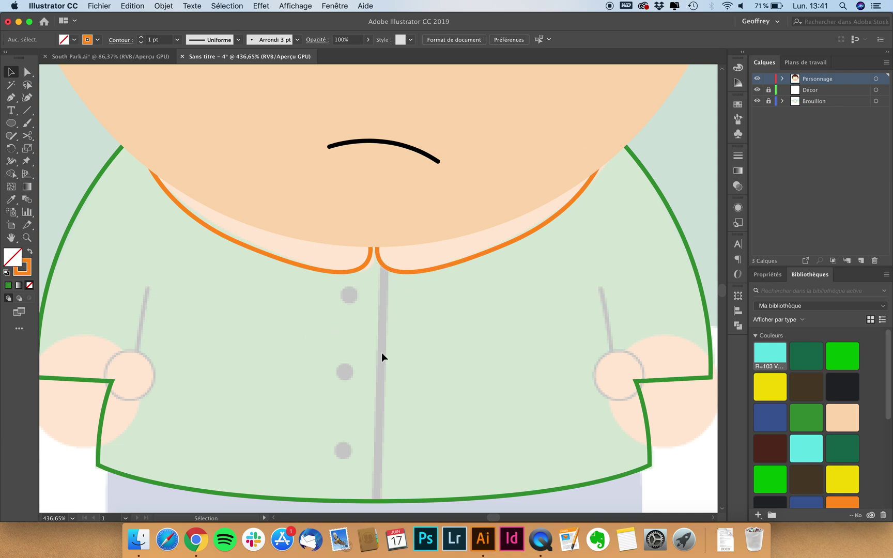
Step: Draw a straight black-stroked line with the Pen tool along the shirt's opening, from the collar to just below the hem
{"action": "left_click", "coordinate": [11, 97]}
{"action": "left_click", "coordinate": [97, 40]}
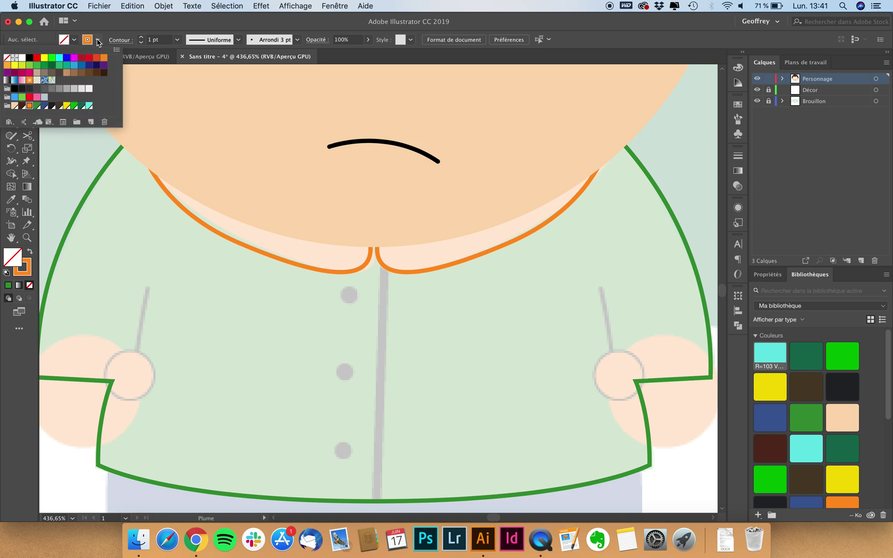
{"action": "left_click", "coordinate": [29, 57]}
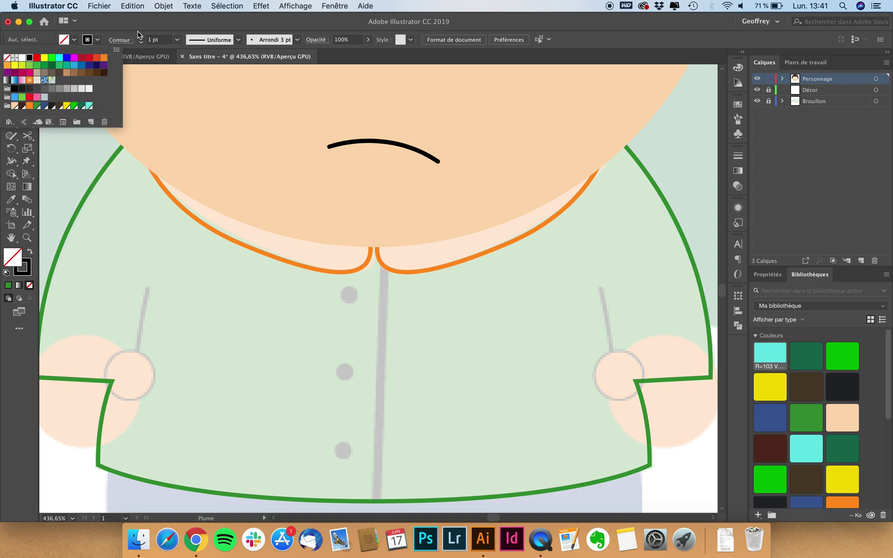
{"action": "left_click", "coordinate": [385, 262]}
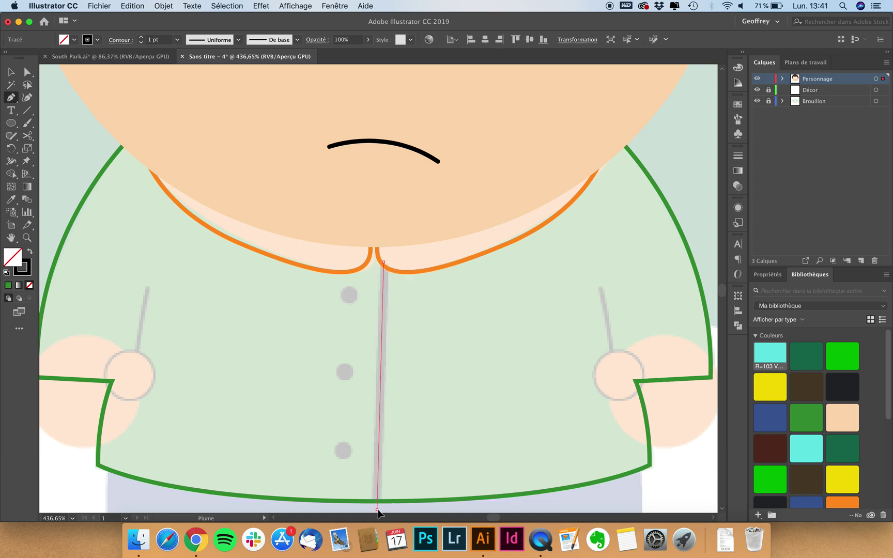
{"action": "left_click", "coordinate": [378, 509]}
{"action": "key", "text": "v"}
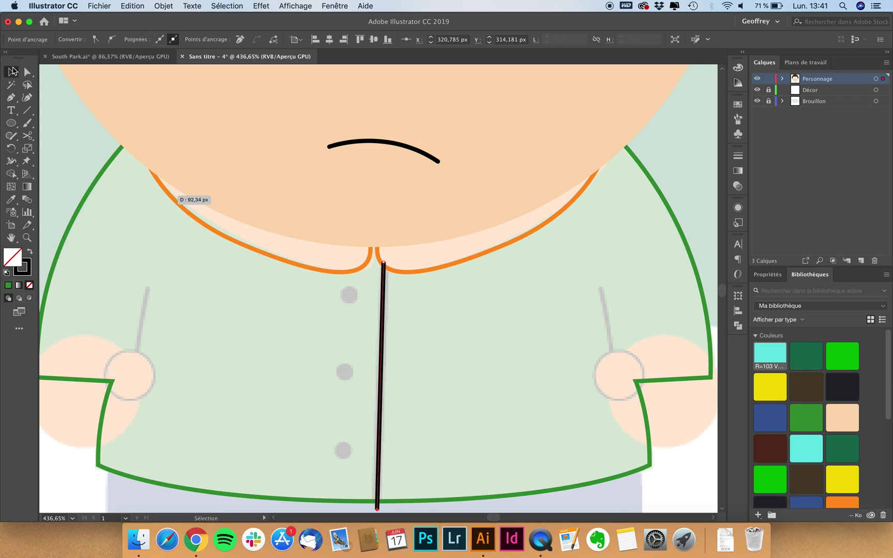
Step: Set the stroke weight of the black shirt-opening line to 2 pt
{"action": "left_click", "coordinate": [397, 338]}
{"action": "left_click", "coordinate": [382, 327]}
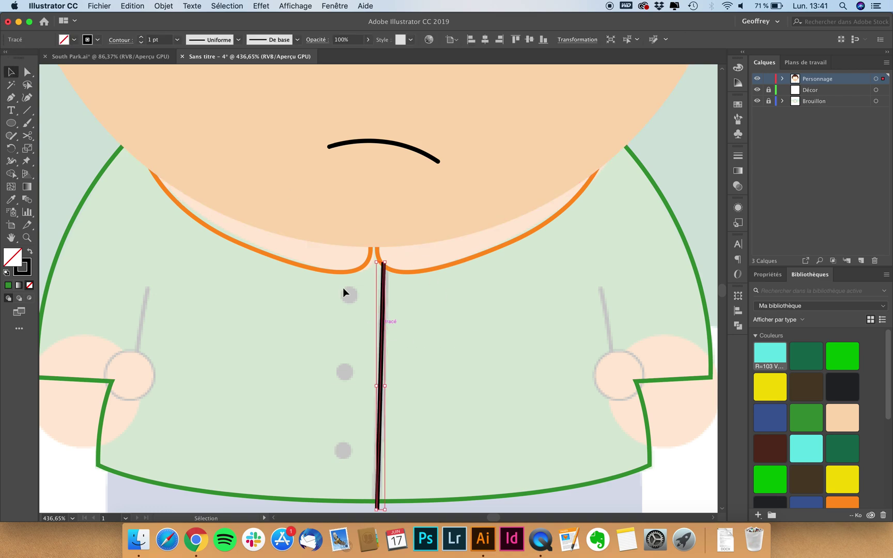
{"action": "left_click", "coordinate": [141, 38]}
{"action": "left_click", "coordinate": [299, 339]}
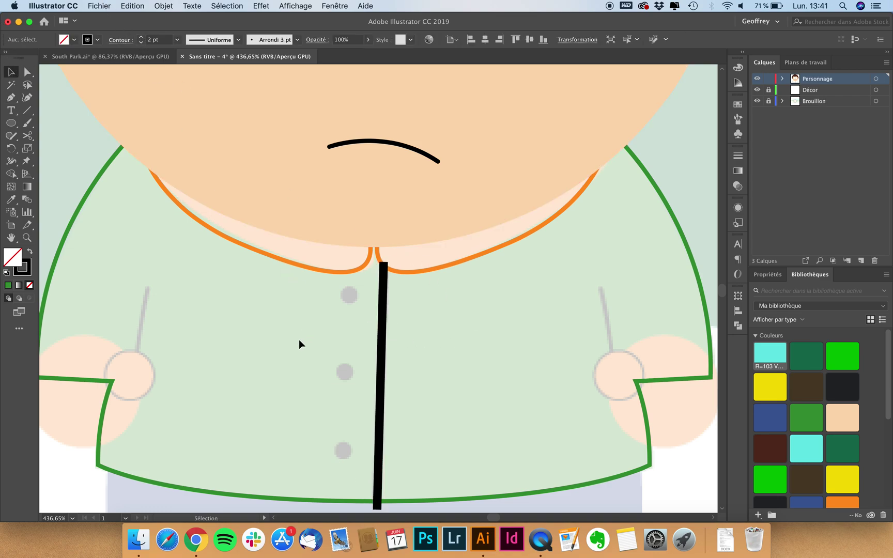
Step: Draw a small circle over the sketch's uppermost shirt button and give it a black fill with no stroke
{"action": "scroll", "coordinate": [298, 339], "scroll_direction": "down", "scroll_amount": 1}
{"action": "scroll", "coordinate": [299, 339], "scroll_direction": "down", "scroll_amount": 2}
{"action": "scroll", "coordinate": [299, 340], "scroll_direction": "up", "scroll_amount": 3}
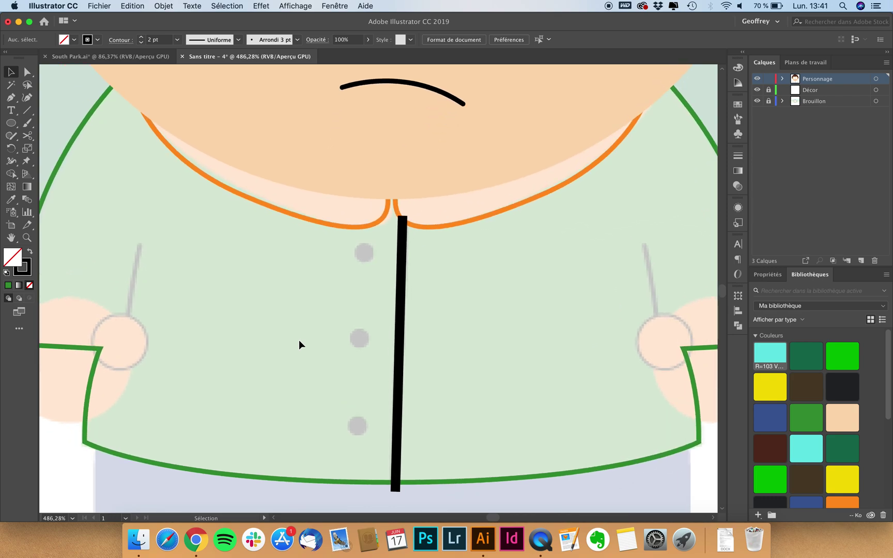
{"action": "scroll", "coordinate": [298, 339], "scroll_direction": "down", "scroll_amount": 3}
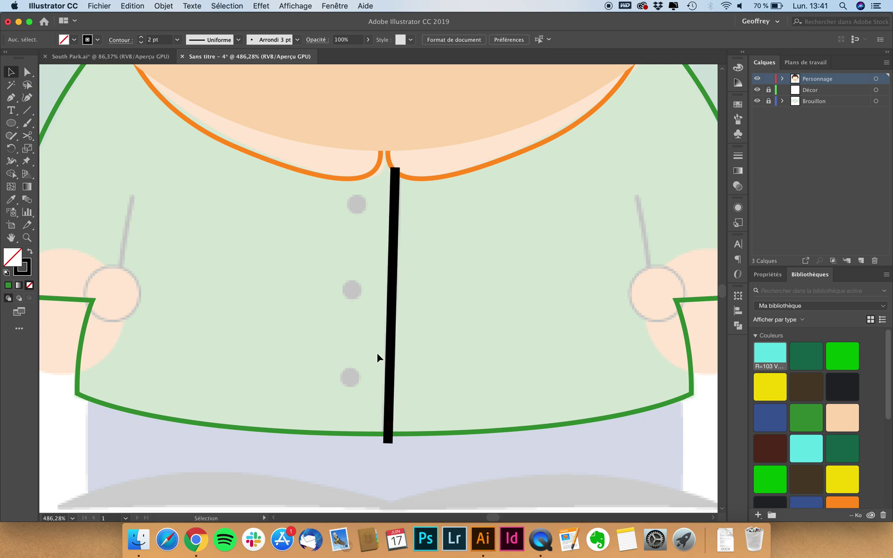
{"action": "left_click", "coordinate": [10, 122]}
{"action": "left_click_drag", "start_coordinate": [357, 203], "coordinate": [370, 217]}
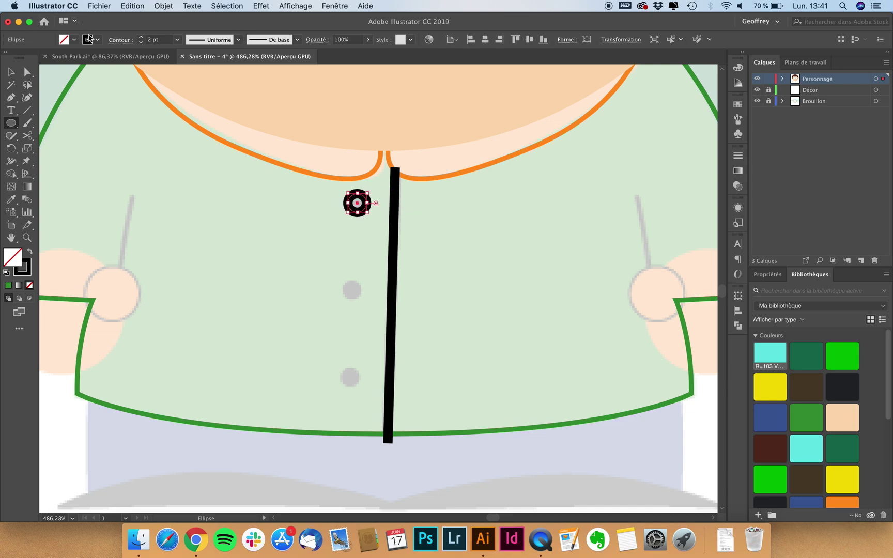
{"action": "key", "text": "shift+x"}
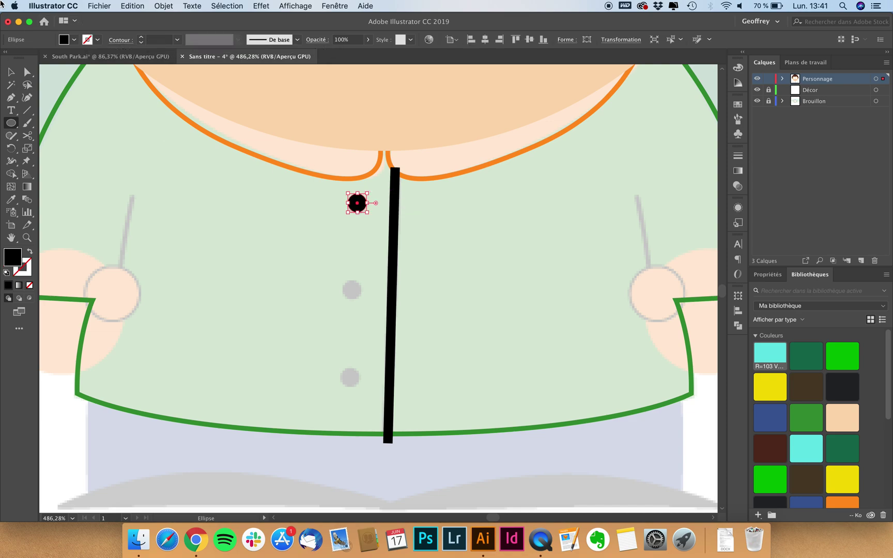
{"action": "left_click", "coordinate": [11, 71]}
{"action": "left_click", "coordinate": [305, 221]}
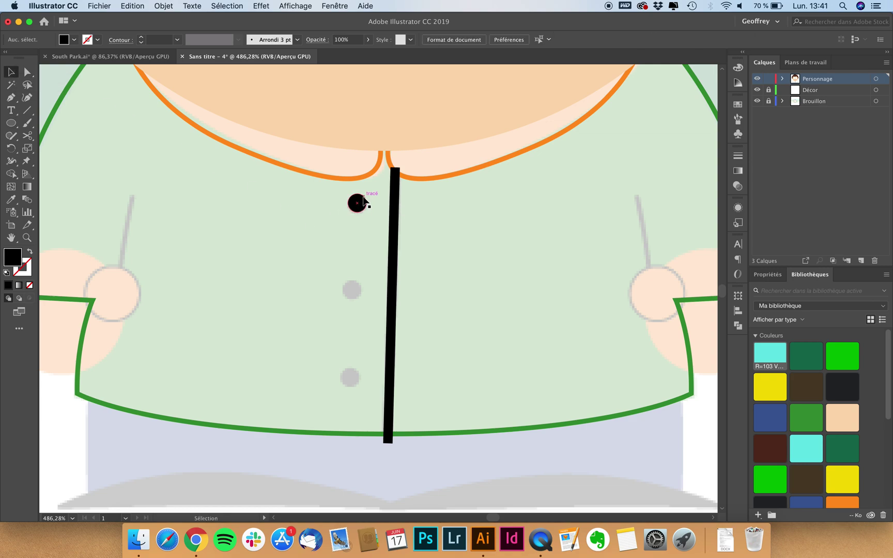
{"action": "left_click", "coordinate": [364, 202]}
{"action": "left_click_drag", "start_coordinate": [363, 202], "coordinate": [363, 270]}
{"action": "key", "text": "a"}
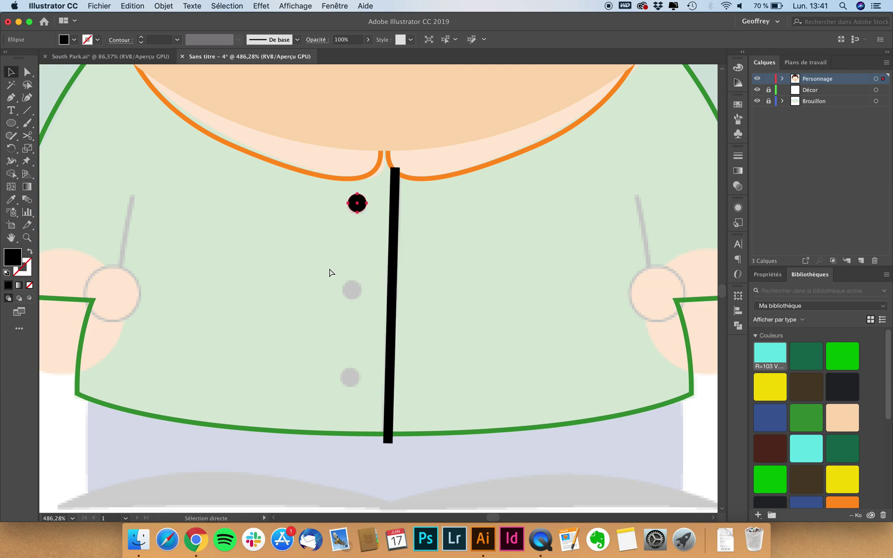
{"action": "scroll", "coordinate": [330, 269], "scroll_direction": "up", "scroll_amount": 5}
{"action": "left_click", "coordinate": [334, 263]}
{"action": "scroll", "coordinate": [387, 149], "scroll_direction": "down", "scroll_amount": 1}
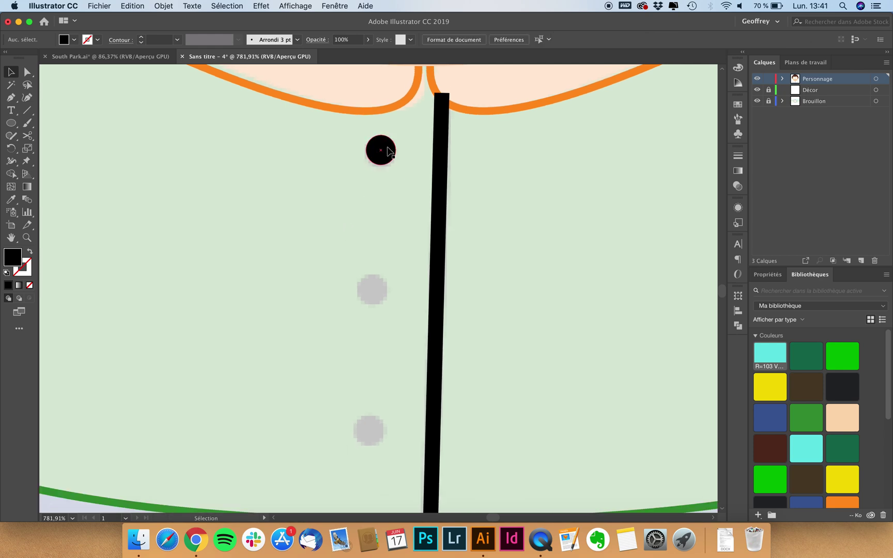
Step: Duplicate the black button twice, placing the copies over the sketch's middle and lowest shirt buttons
{"action": "left_click", "coordinate": [389, 151]}
{"action": "scroll", "coordinate": [389, 151], "scroll_direction": "down", "scroll_amount": 3}
{"action": "left_click", "coordinate": [338, 173]}
{"action": "scroll", "coordinate": [339, 172], "scroll_direction": "up", "scroll_amount": 3}
{"action": "left_click", "coordinate": [409, 136]}
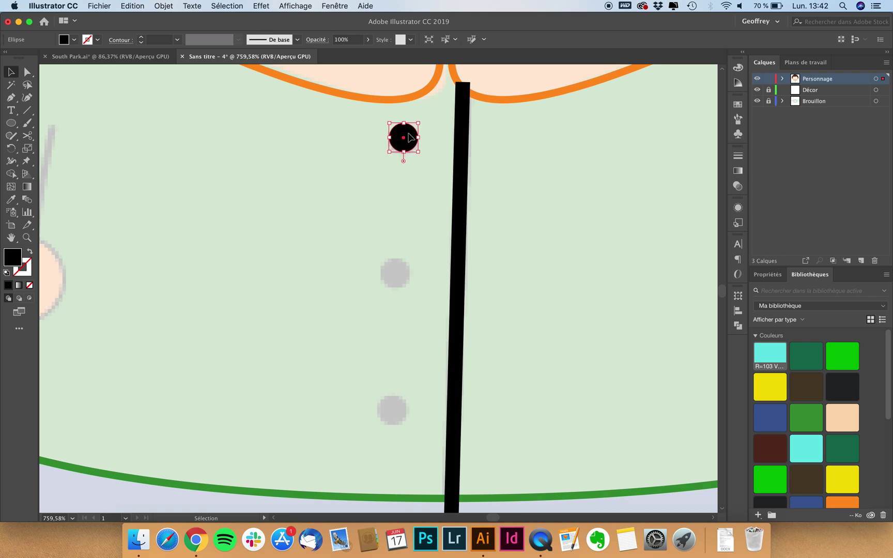
{"action": "scroll", "coordinate": [410, 137], "scroll_direction": "up", "scroll_amount": 3}
{"action": "left_click_drag", "start_coordinate": [409, 138], "coordinate": [399, 366]}
{"action": "scroll", "coordinate": [398, 362], "scroll_direction": "down", "scroll_amount": 5}
{"action": "left_click", "coordinate": [398, 362]}
{"action": "left_click_drag", "start_coordinate": [386, 300], "coordinate": [385, 408]}
{"action": "left_click", "coordinate": [310, 375]}
{"action": "scroll", "coordinate": [309, 380], "scroll_direction": "down", "scroll_amount": 2}
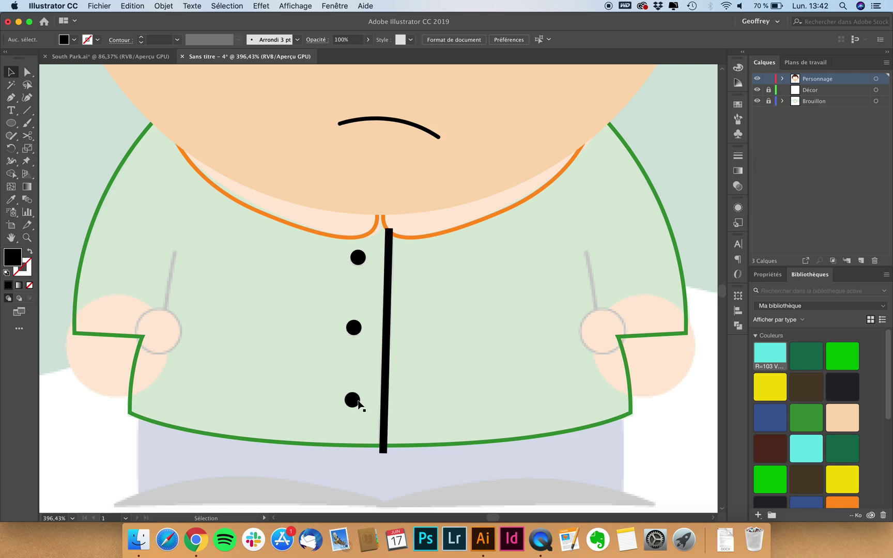
{"action": "scroll", "coordinate": [194, 310], "scroll_direction": "up", "scroll_amount": 2}
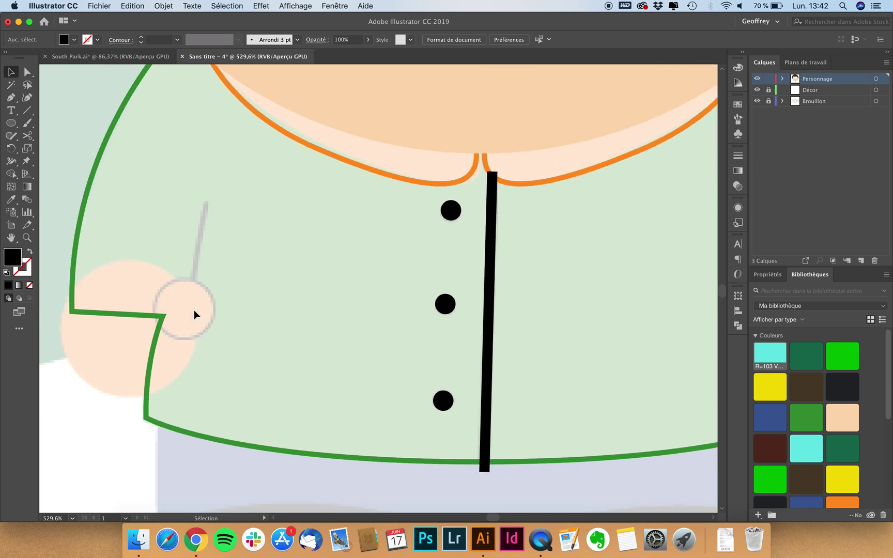
Step: Draw a slightly curved black line with no fill over the sketch's arm line above the hand, using the Pen tool
{"action": "left_click", "coordinate": [10, 97]}
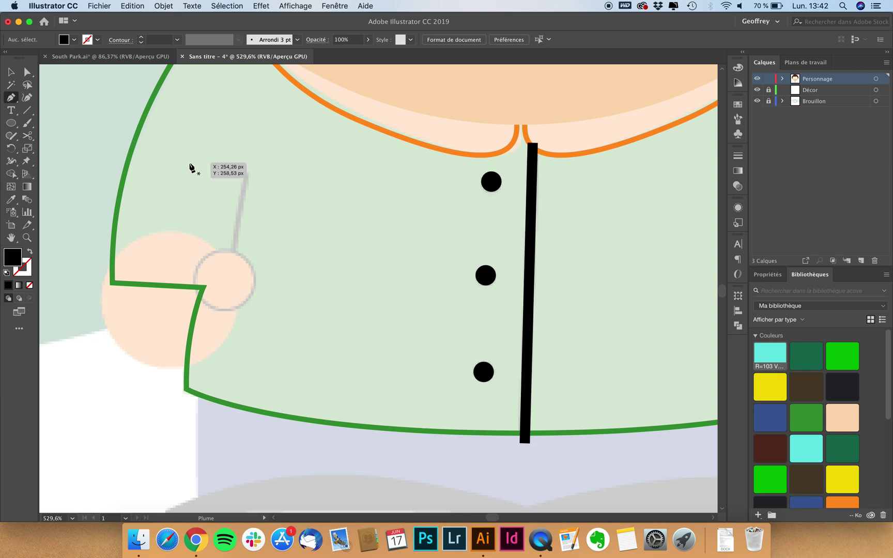
{"action": "key", "text": "shift+x"}
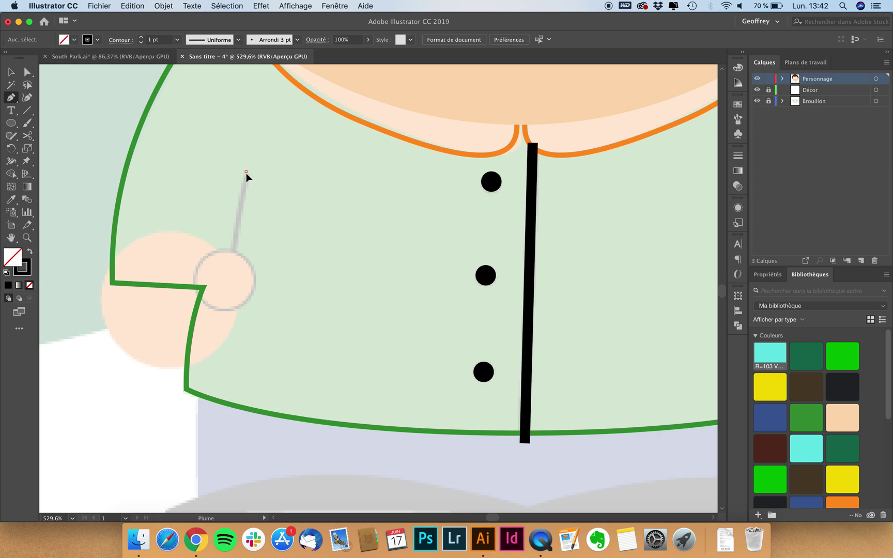
{"action": "left_click_drag", "start_coordinate": [232, 269], "coordinate": [230, 311]}
{"action": "key", "text": "v"}
{"action": "scroll", "coordinate": [210, 206], "scroll_direction": "up", "scroll_amount": 3}
{"action": "left_click", "coordinate": [214, 167]}
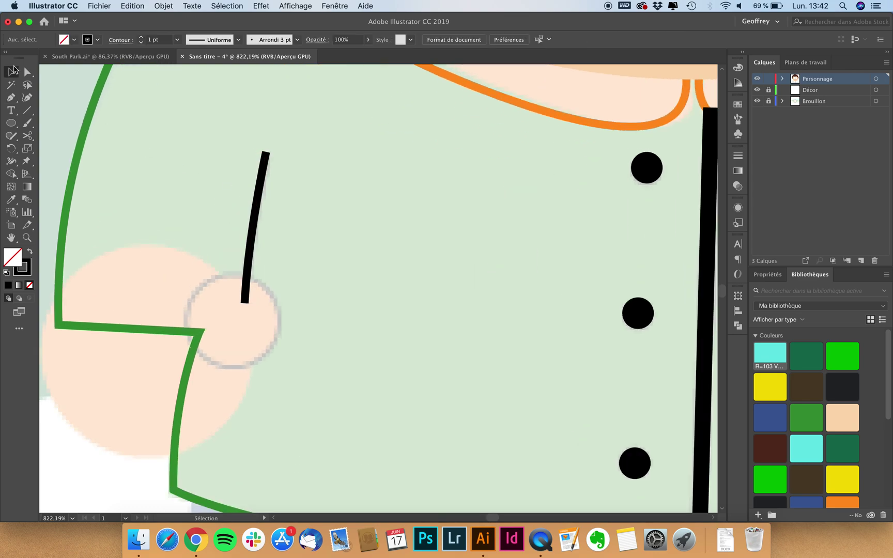
Step: Give the black arm line round caps and a 0.5 pt stroke weight
{"action": "left_click", "coordinate": [265, 179]}
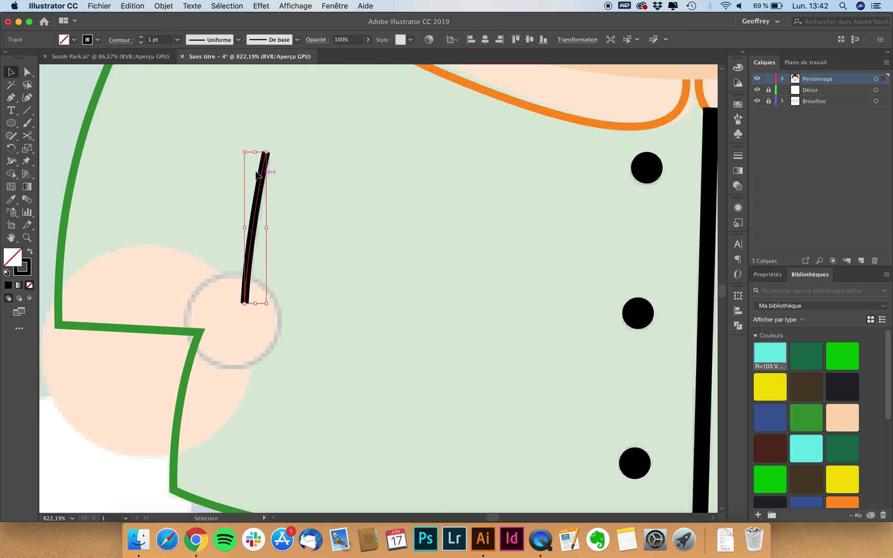
{"action": "left_click", "coordinate": [120, 40]}
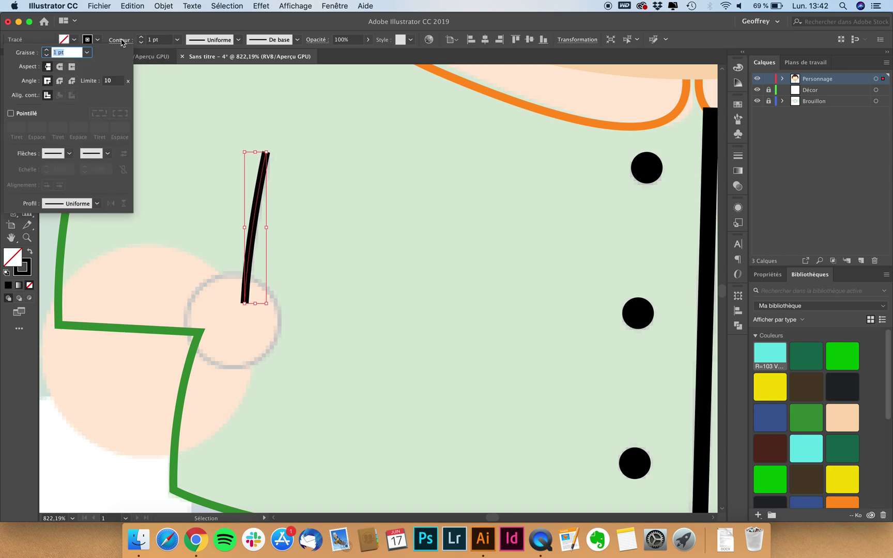
{"action": "left_click", "coordinate": [60, 69]}
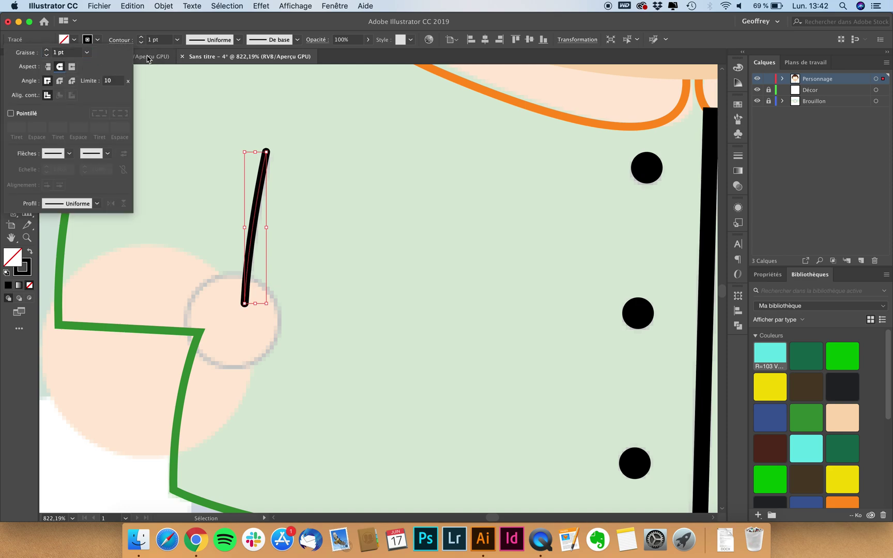
{"action": "type", "text": "0"}
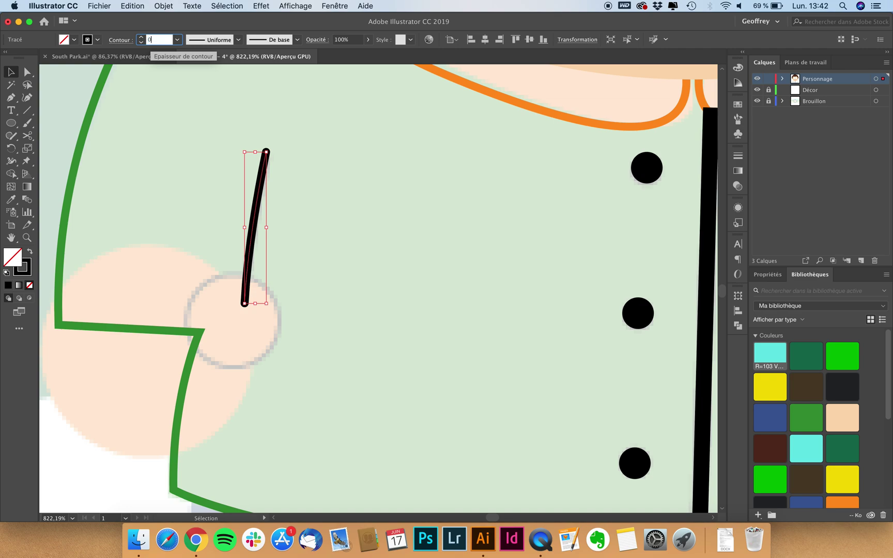
{"action": "type", "text": ",5"}
{"action": "key", "text": "Return"}
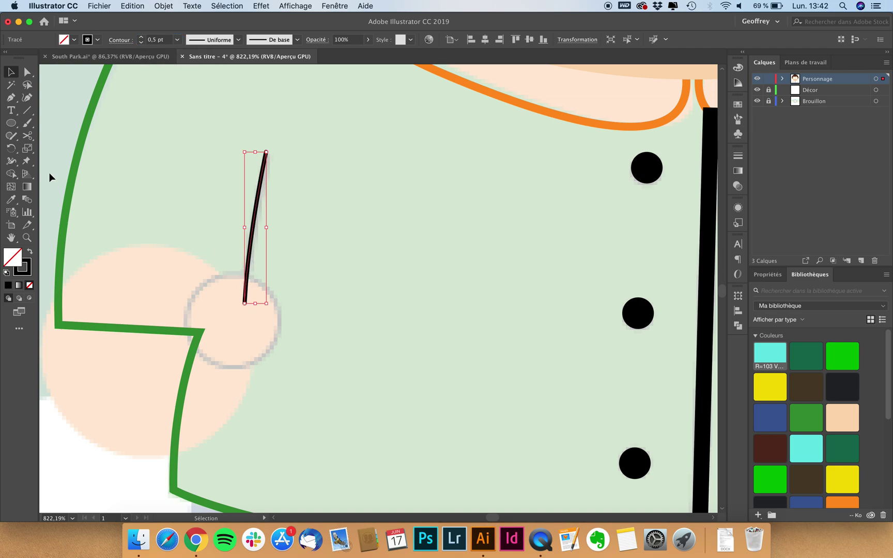
Step: Draw a circle about 27 px across over the sketched hand, nudge it up into place and give it a skin-coloured stroke
{"action": "left_click", "coordinate": [6, 125]}
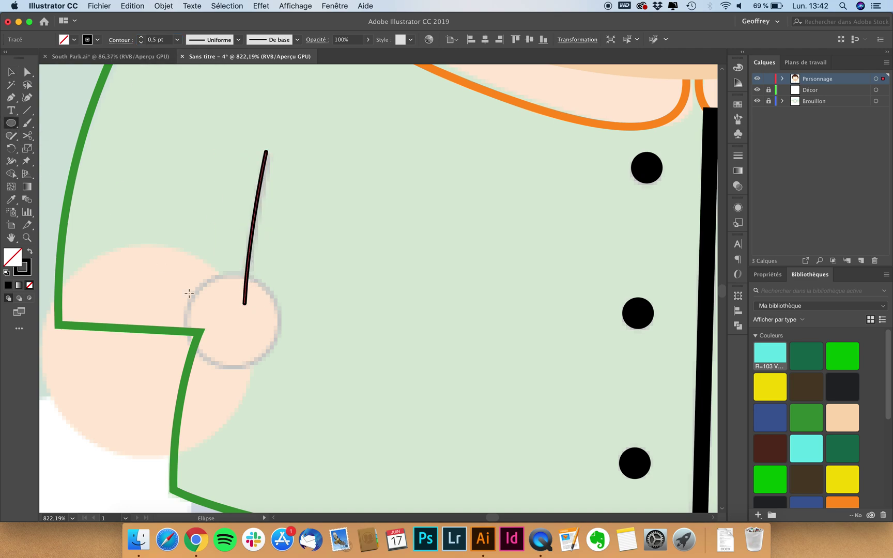
{"action": "scroll", "coordinate": [216, 309], "scroll_direction": "down", "scroll_amount": 3}
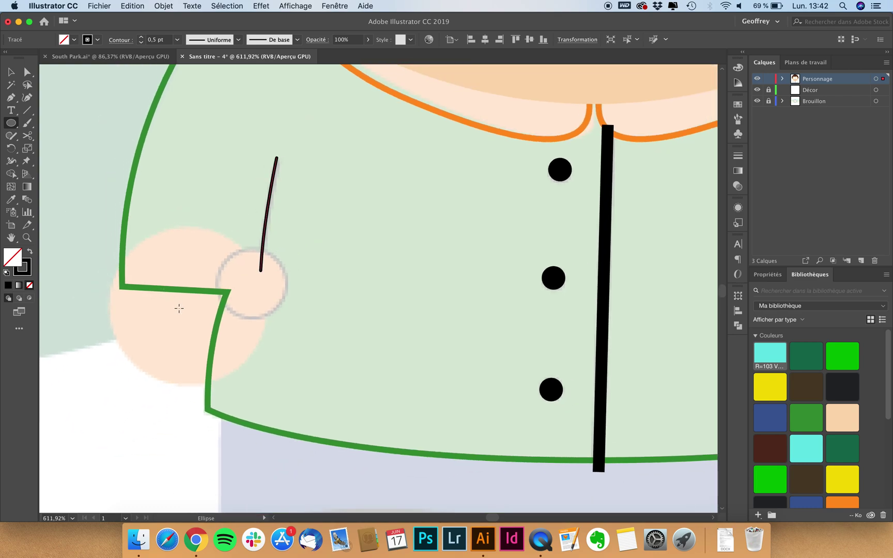
{"action": "left_click_drag", "start_coordinate": [189, 309], "coordinate": [259, 232]}
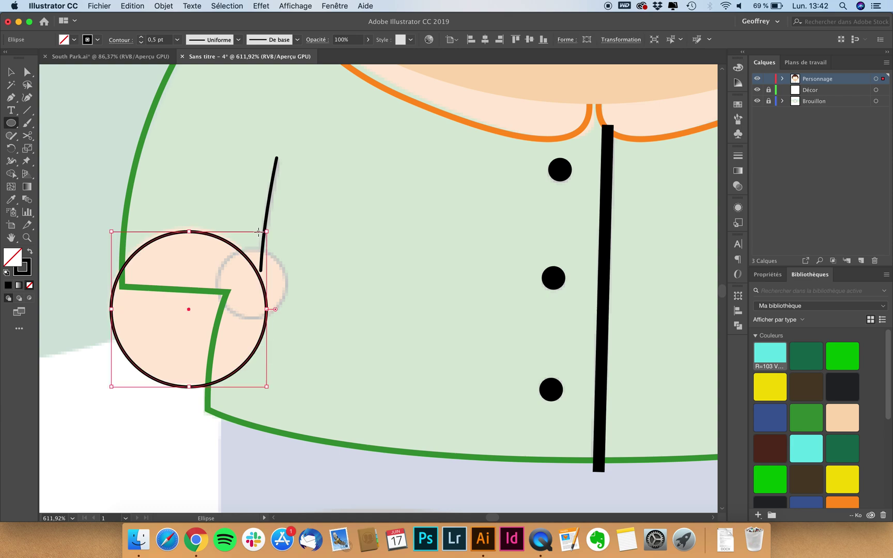
{"action": "key", "text": "Up"}
{"action": "key", "text": "Up"}
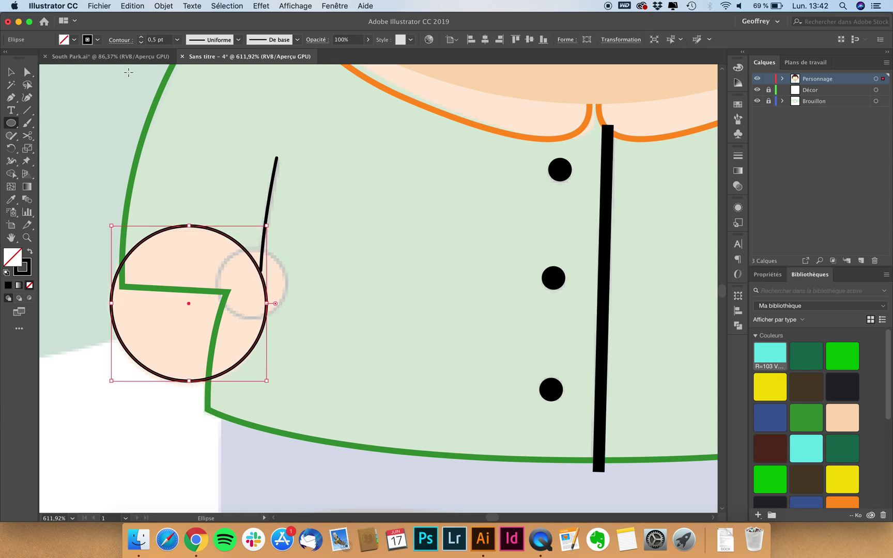
{"action": "left_click", "coordinate": [96, 39]}
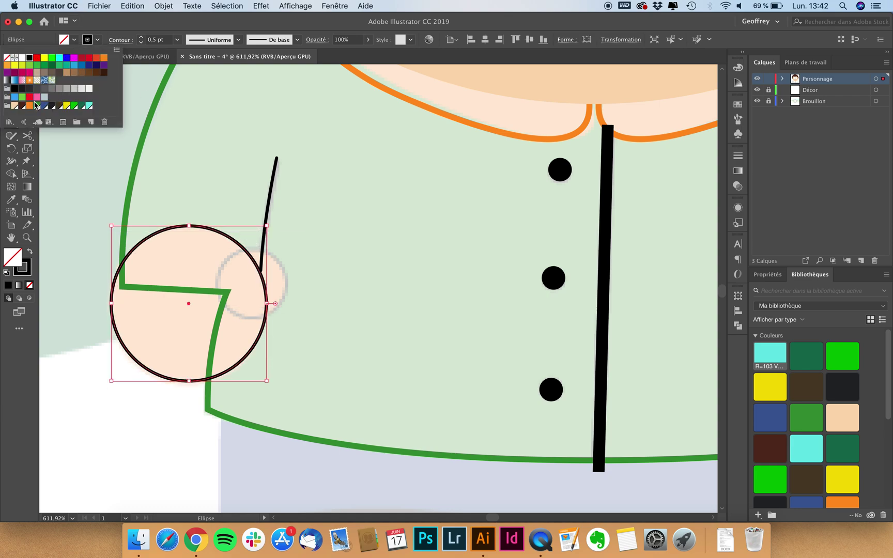
{"action": "left_click", "coordinate": [16, 106]}
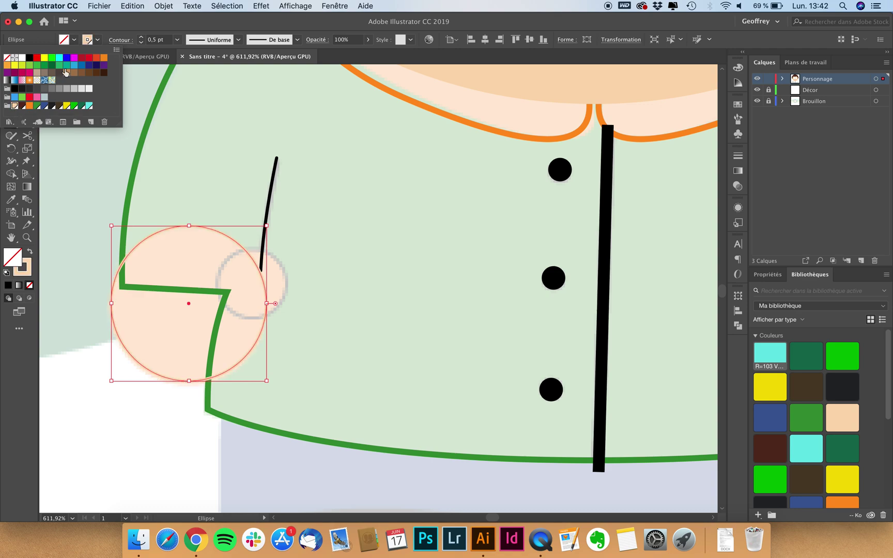
{"action": "left_click", "coordinate": [135, 23]}
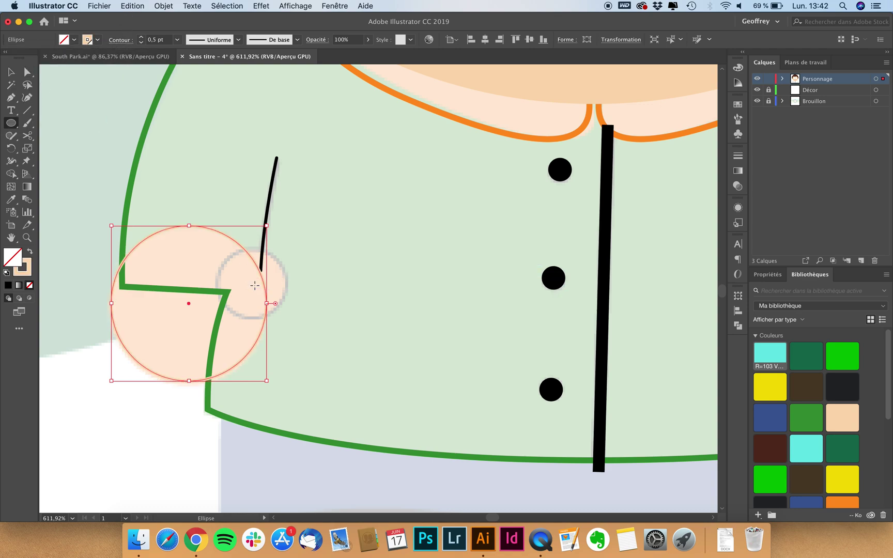
Step: Draw a circle about 12 px across over the sketched thumb, with a skin-coloured fill and a black stroke
{"action": "left_click_drag", "start_coordinate": [254, 284], "coordinate": [290, 266]}
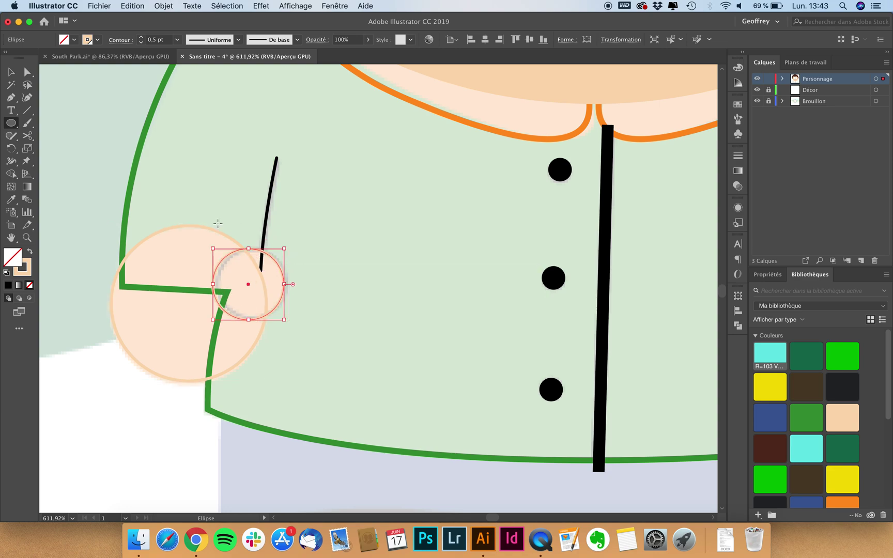
{"action": "left_click", "coordinate": [74, 40]}
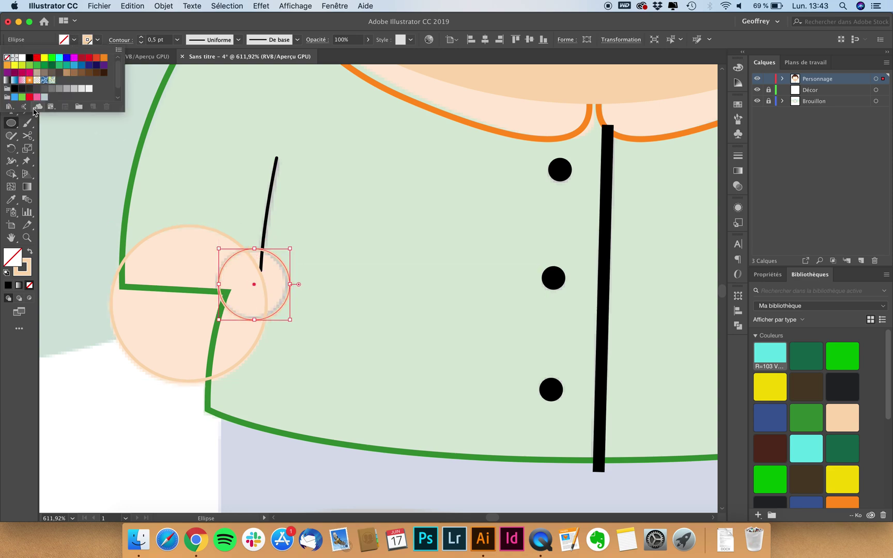
{"action": "left_click", "coordinate": [14, 96]}
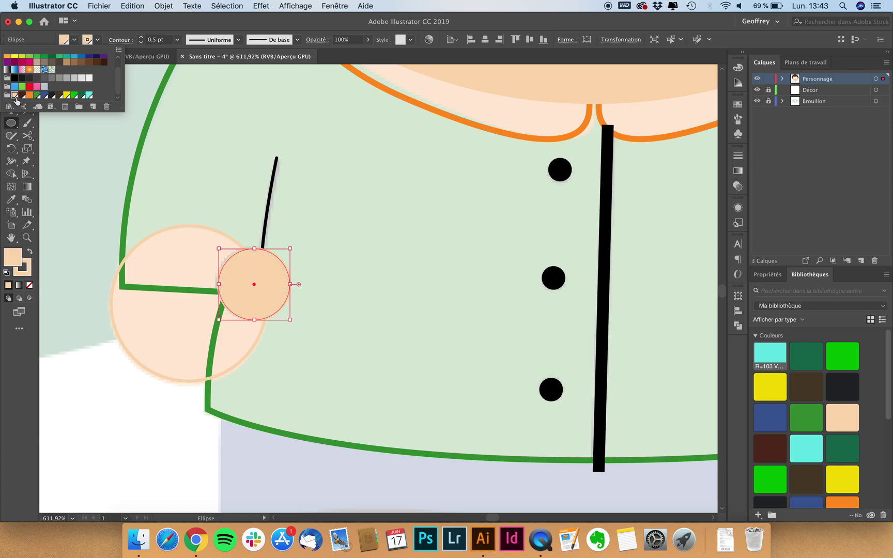
{"action": "left_click", "coordinate": [93, 44]}
{"action": "left_click", "coordinate": [94, 44]}
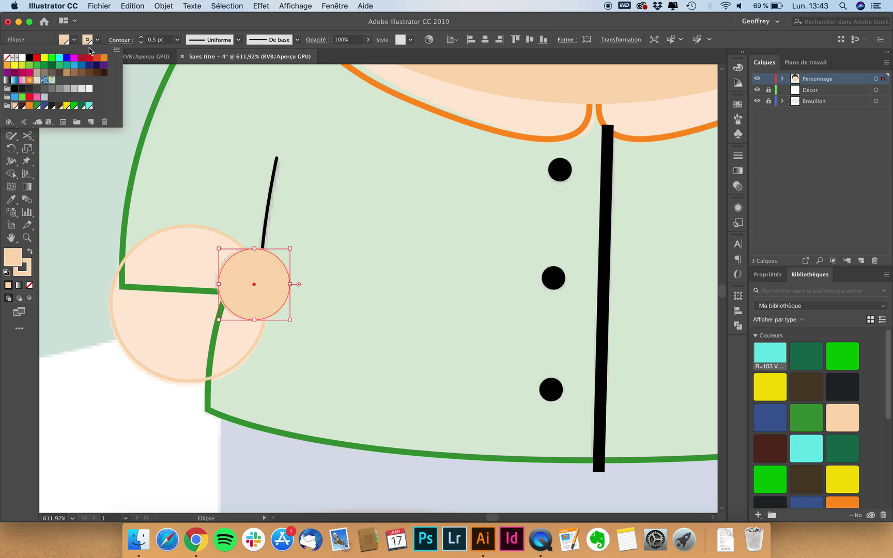
{"action": "left_click", "coordinate": [29, 58]}
{"action": "left_click", "coordinate": [136, 30]}
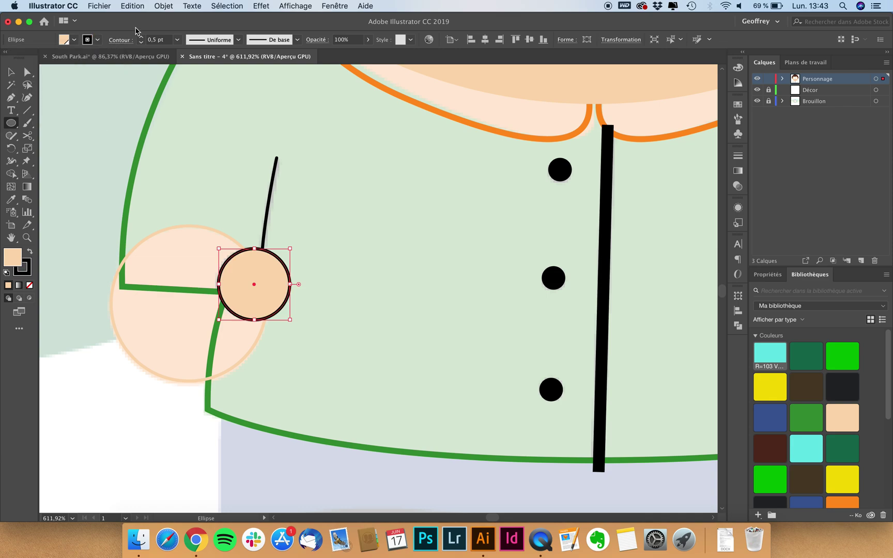
Step: Check the sketch with the Personnage layer hidden, then set the black arm line's stroke weight to 1 pt
{"action": "left_click", "coordinate": [10, 72]}
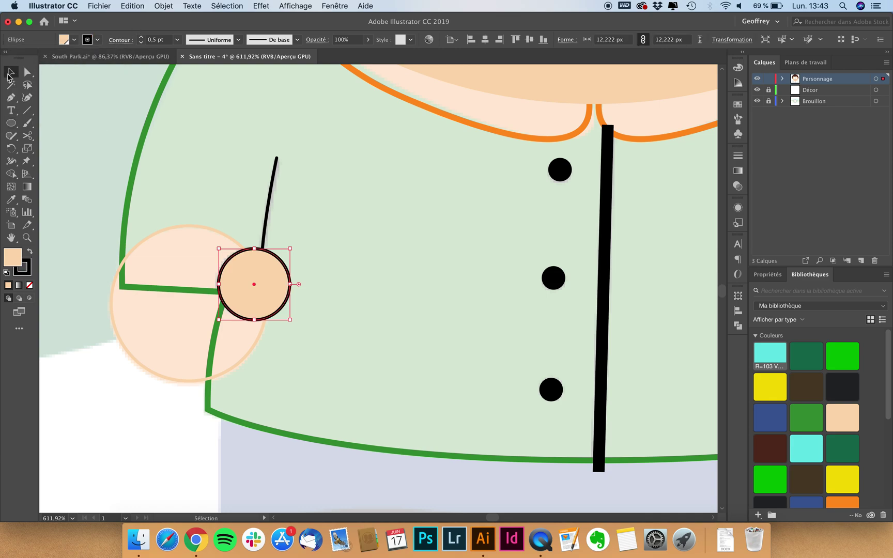
{"action": "scroll", "coordinate": [232, 313], "scroll_direction": "down", "scroll_amount": 3}
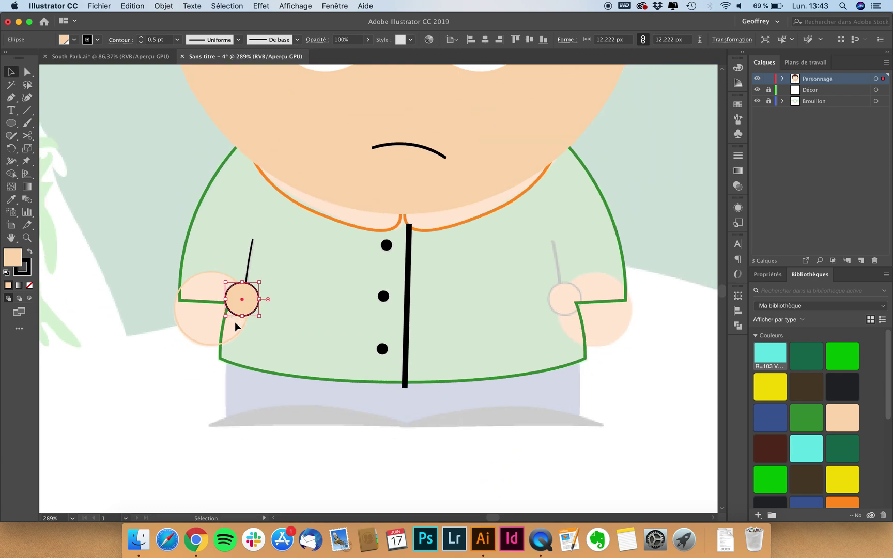
{"action": "left_click", "coordinate": [758, 80]}
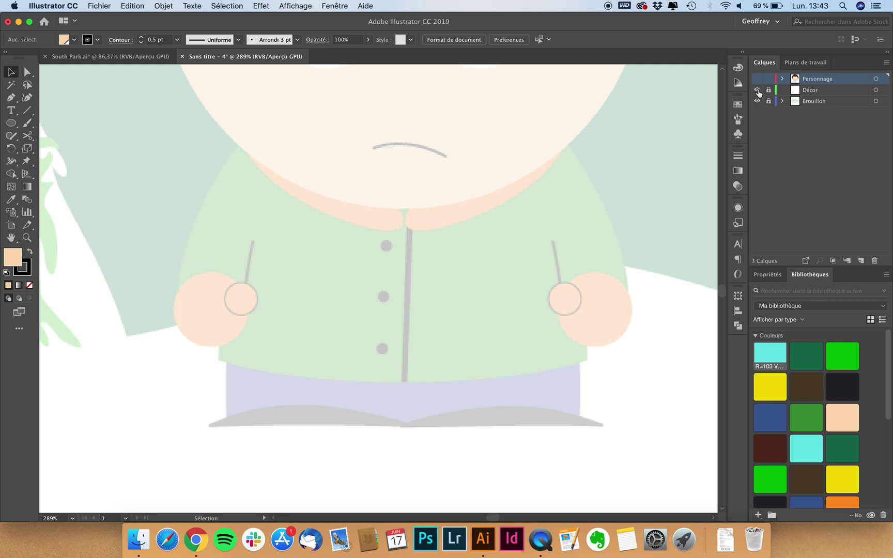
{"action": "left_click", "coordinate": [253, 246]}
{"action": "scroll", "coordinate": [218, 261], "scroll_direction": "up", "scroll_amount": 2}
{"action": "left_click", "coordinate": [142, 38]}
{"action": "left_click", "coordinate": [200, 255]}
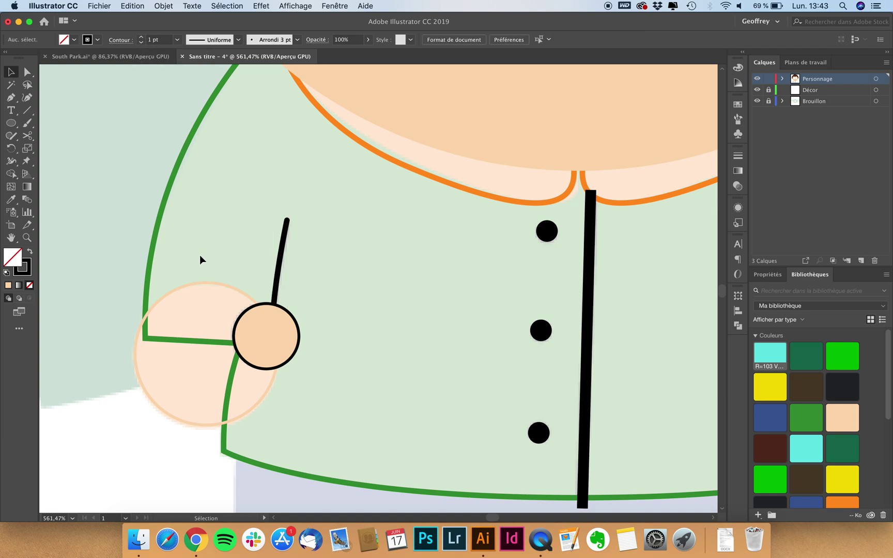
Step: Swap the large hand circle's fill and stroke so it has a skin-coloured fill and no outline
{"action": "left_click", "coordinate": [287, 235]}
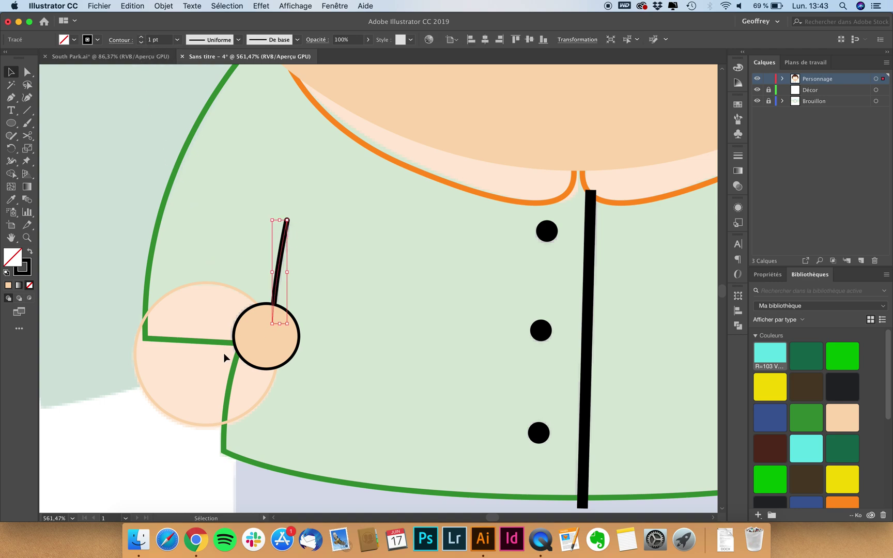
{"action": "left_click", "coordinate": [231, 291]}
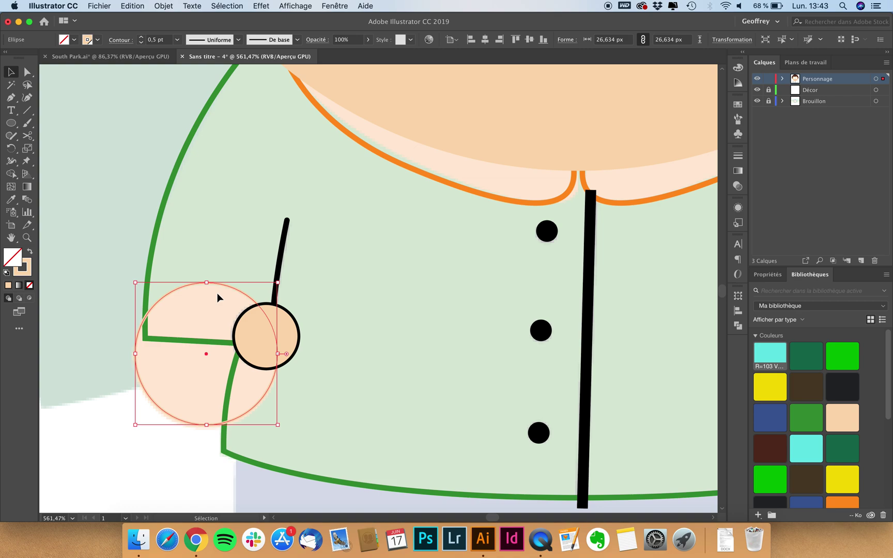
{"action": "key", "text": "shift+x"}
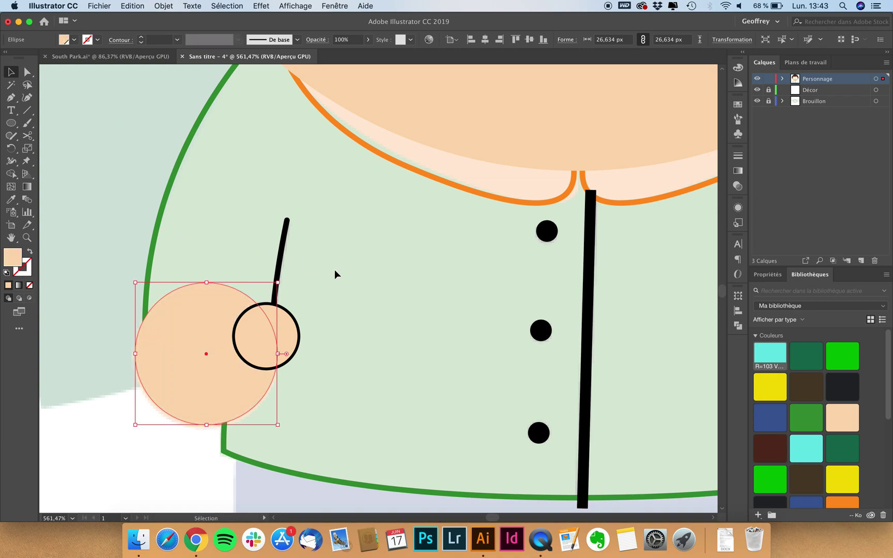
{"action": "left_click", "coordinate": [300, 279]}
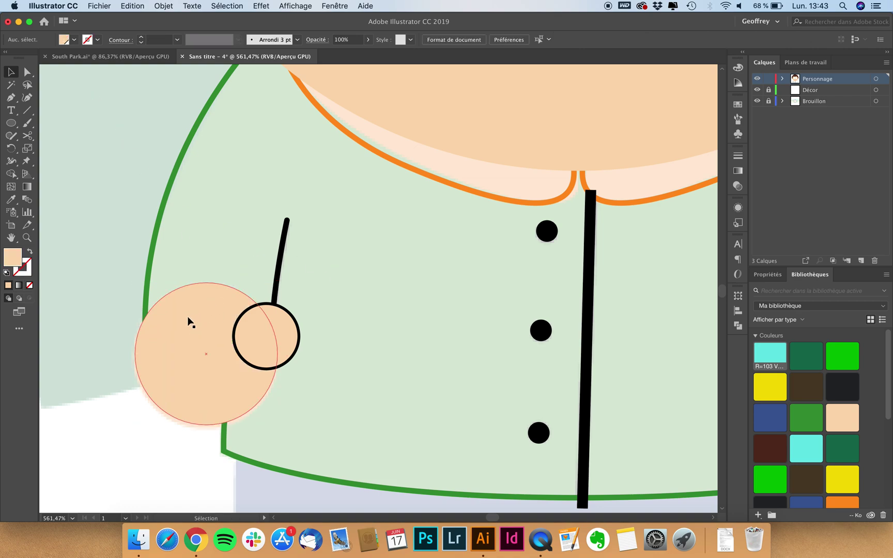
Step: Group the hand circle, the thumb circle and the black arm line
{"action": "scroll", "coordinate": [176, 329], "scroll_direction": "down", "scroll_amount": 3}
{"action": "scroll", "coordinate": [200, 325], "scroll_direction": "down", "scroll_amount": 2}
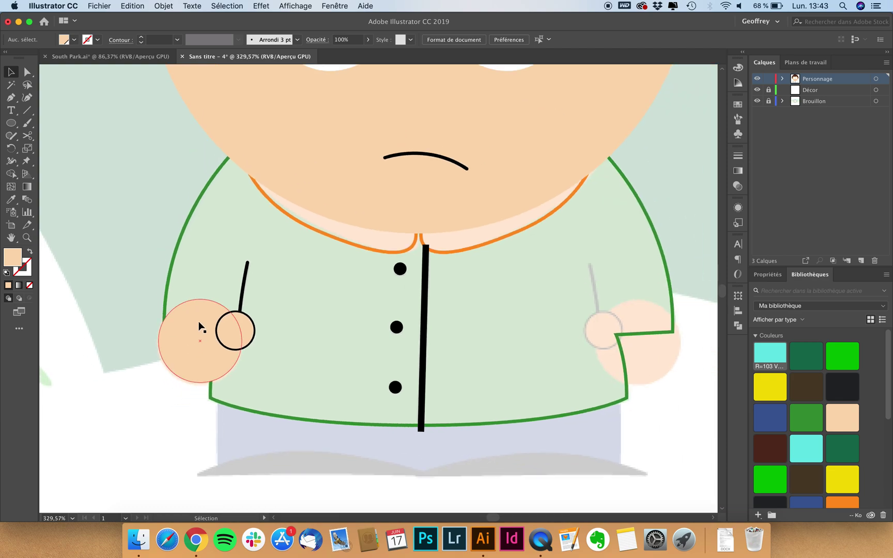
{"action": "left_click", "coordinate": [199, 324]}
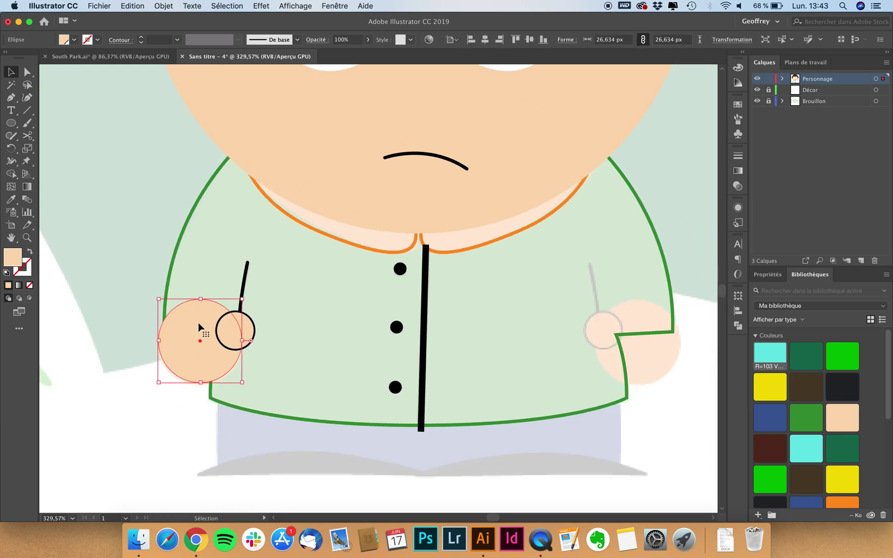
{"action": "left_click", "coordinate": [253, 328], "text": "shift"}
{"action": "left_click", "coordinate": [242, 291], "text": "shift"}
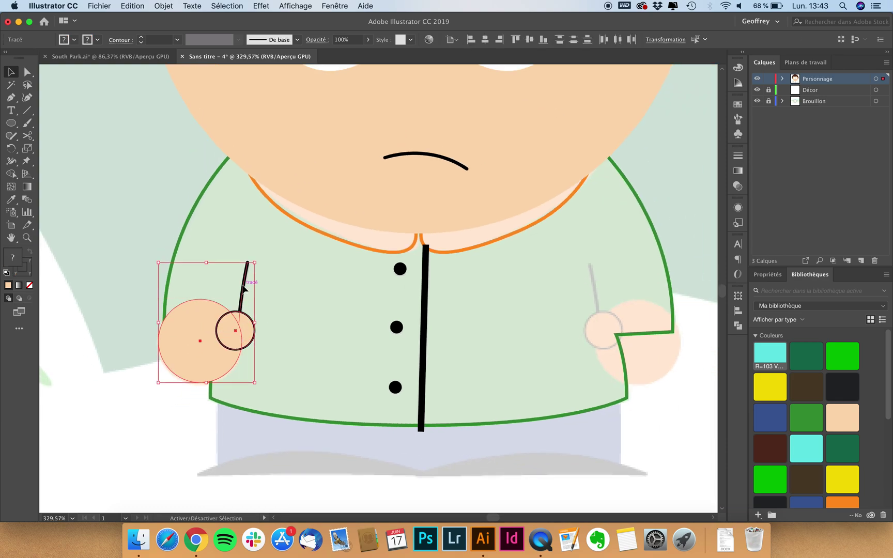
{"action": "key", "text": "a"}
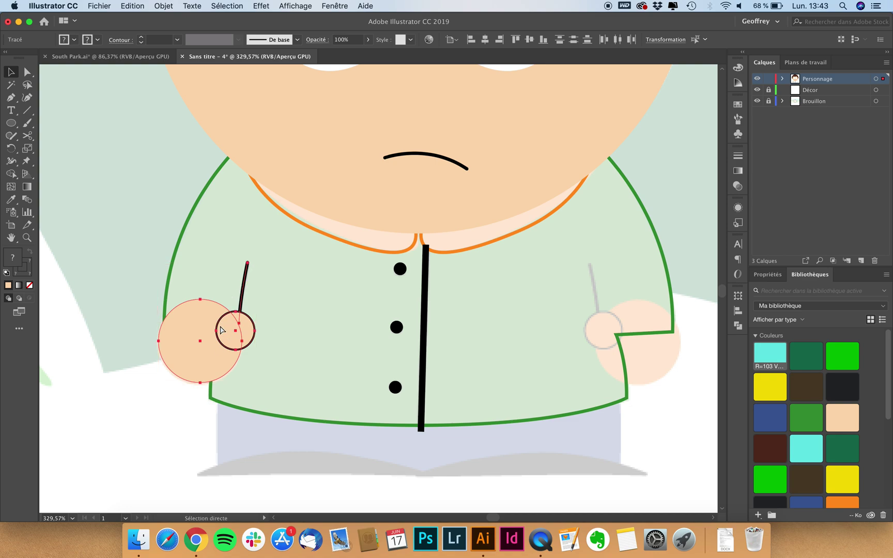
{"action": "key", "text": "v"}
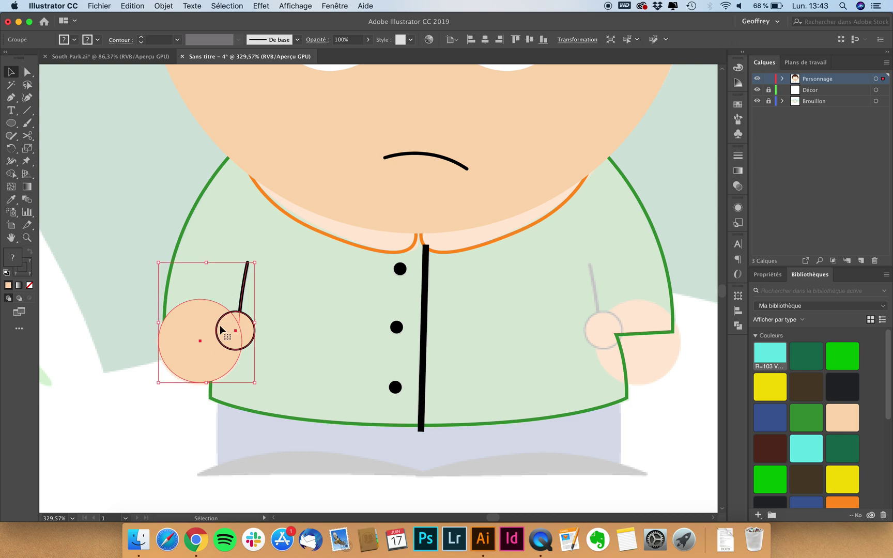
Step: Duplicate the hand group to the right side of the shirt and mirror the copy across the vertical axis
{"action": "left_click", "coordinate": [138, 394]}
{"action": "left_click", "coordinate": [166, 356]}
{"action": "left_click_drag", "start_coordinate": [182, 327], "coordinate": [599, 373]}
{"action": "right_click", "coordinate": [614, 322]}
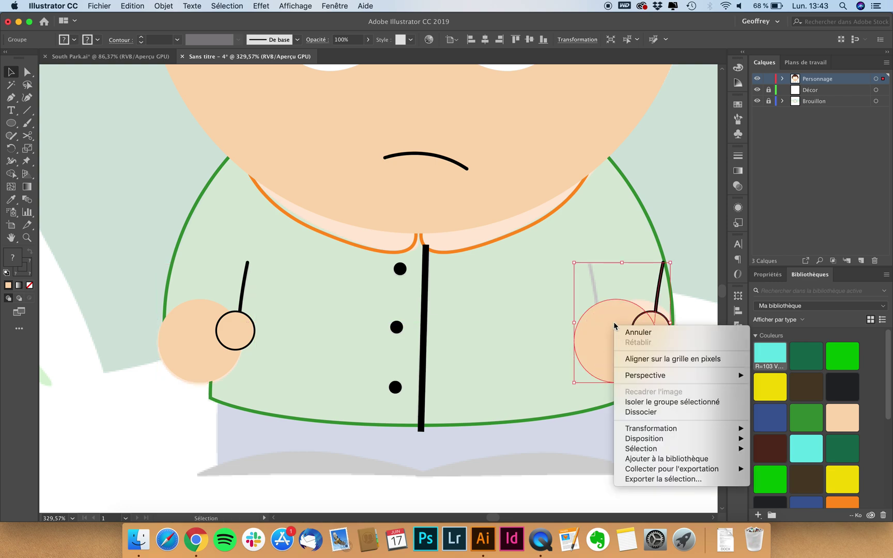
{"action": "mouse_move", "coordinate": [656, 442]}
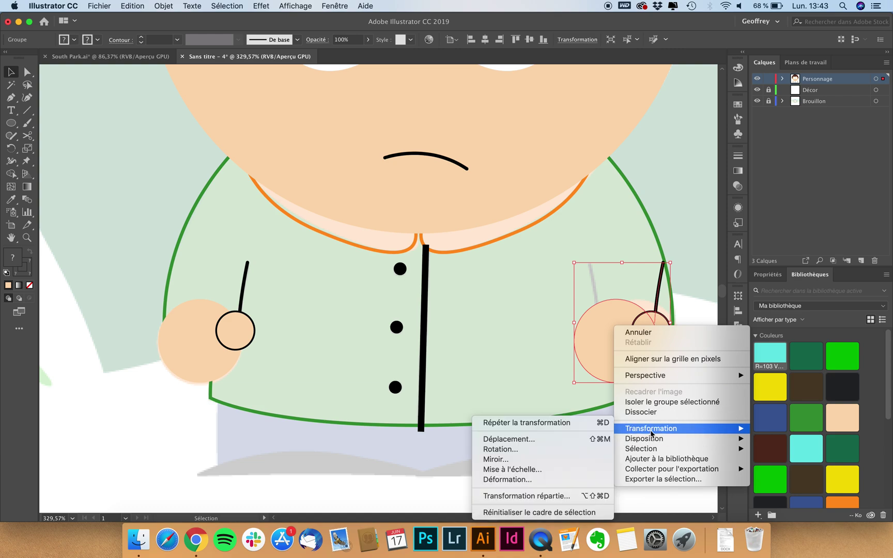
{"action": "left_click", "coordinate": [547, 459]}
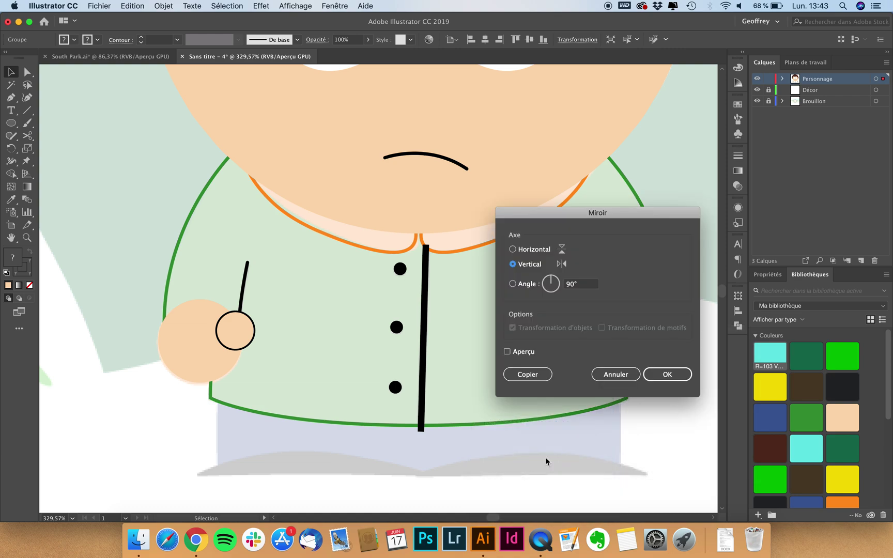
{"action": "left_click", "coordinate": [666, 374]}
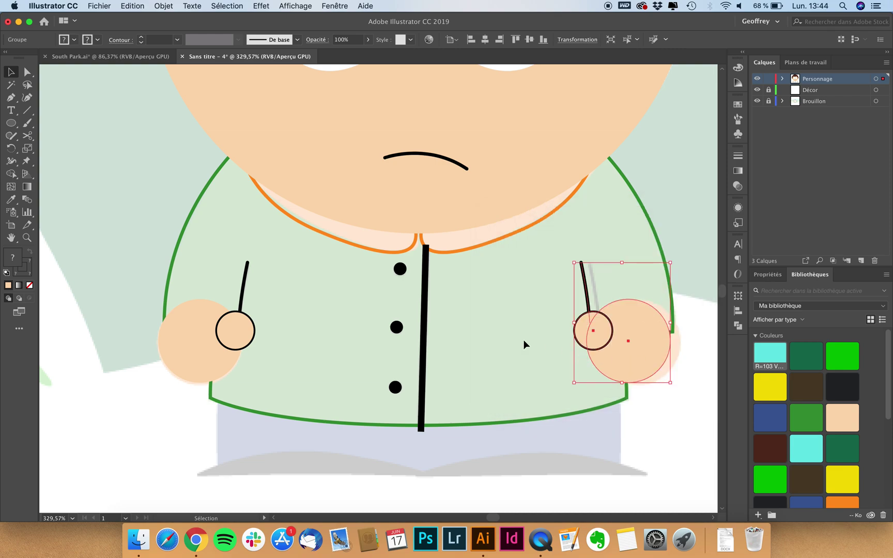
Step: Shift the mirrored hand group so it lines up with the sketched right-hand thumb and arm line
{"action": "key", "text": "super+plus"}
{"action": "scroll", "coordinate": [580, 320], "scroll_direction": "right", "scroll_amount": 2}
{"action": "left_click_drag", "start_coordinate": [580, 315], "coordinate": [589, 317]}
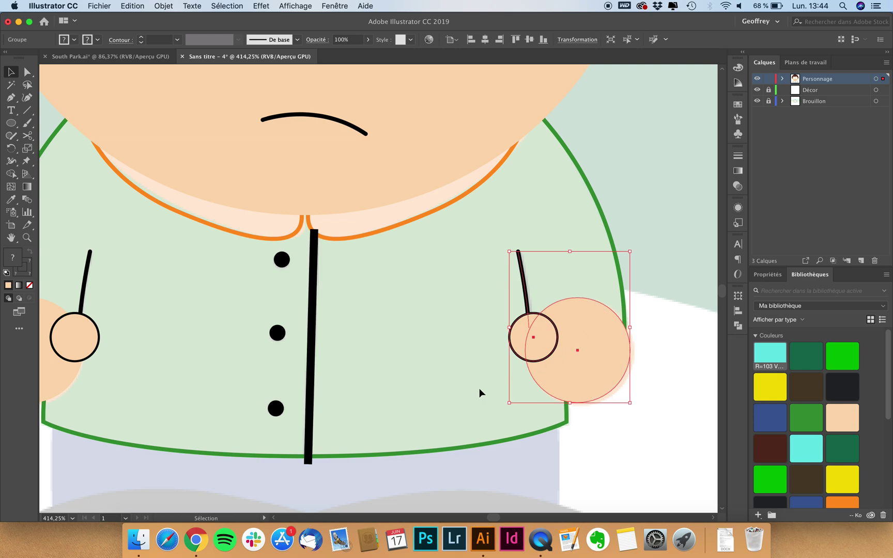
Step: Group the original hand and the mirrored hand together
{"action": "scroll", "coordinate": [480, 388], "scroll_direction": "down", "scroll_amount": 3}
{"action": "left_click", "coordinate": [590, 415]}
{"action": "left_click", "coordinate": [530, 367]}
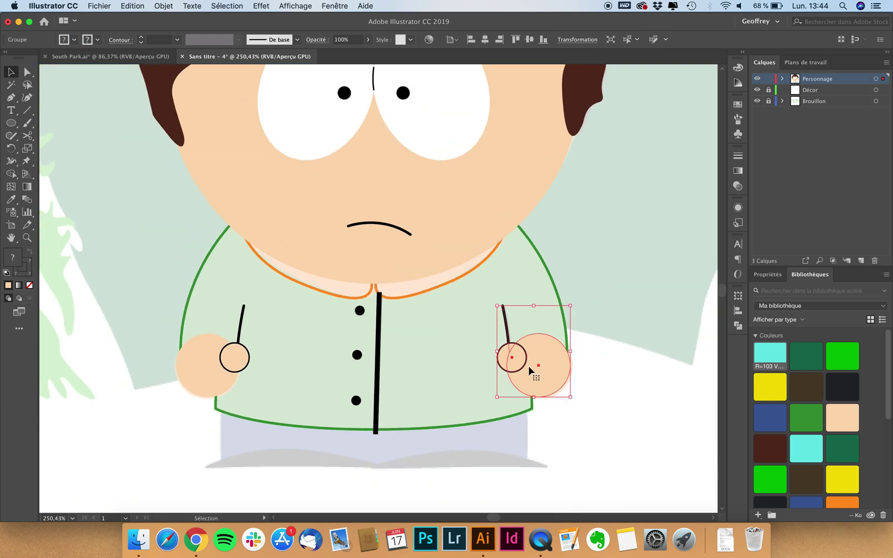
{"action": "left_click", "coordinate": [204, 371], "text": "shift"}
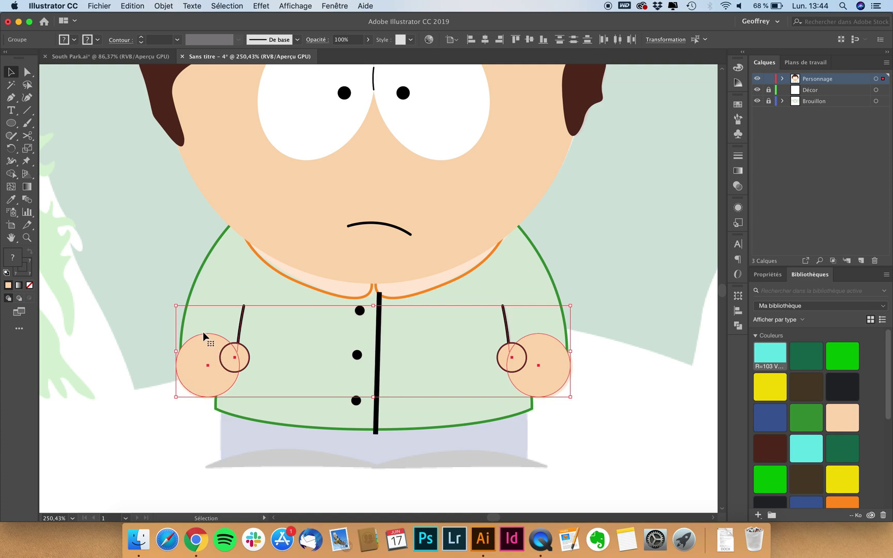
{"action": "key", "text": "a"}
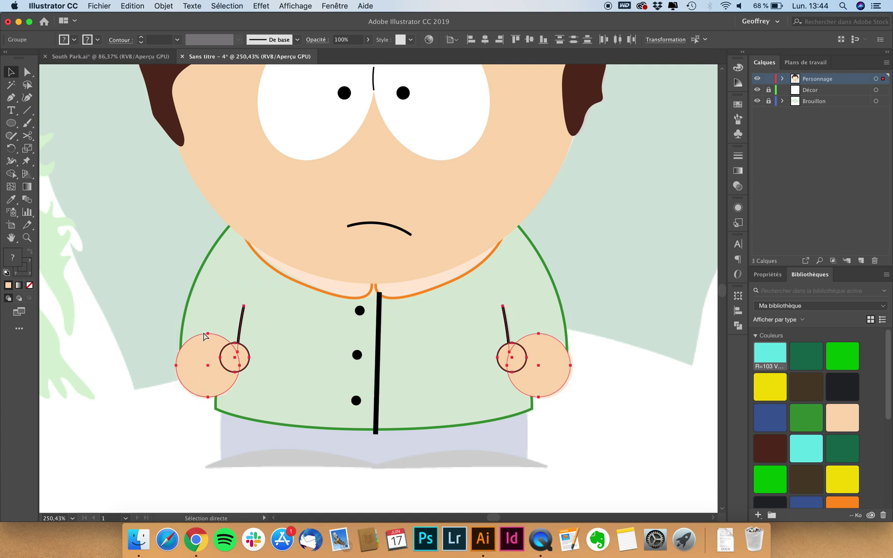
{"action": "key", "text": "v"}
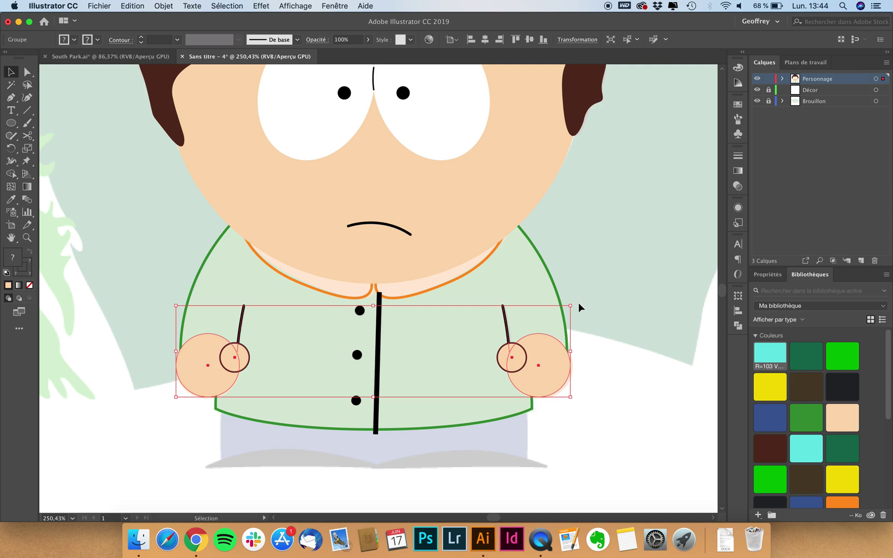
Step: Centre the grouped hands horizontally on the shirt outline, using the shirt as the key object
{"action": "left_click", "coordinate": [554, 287], "text": "shift"}
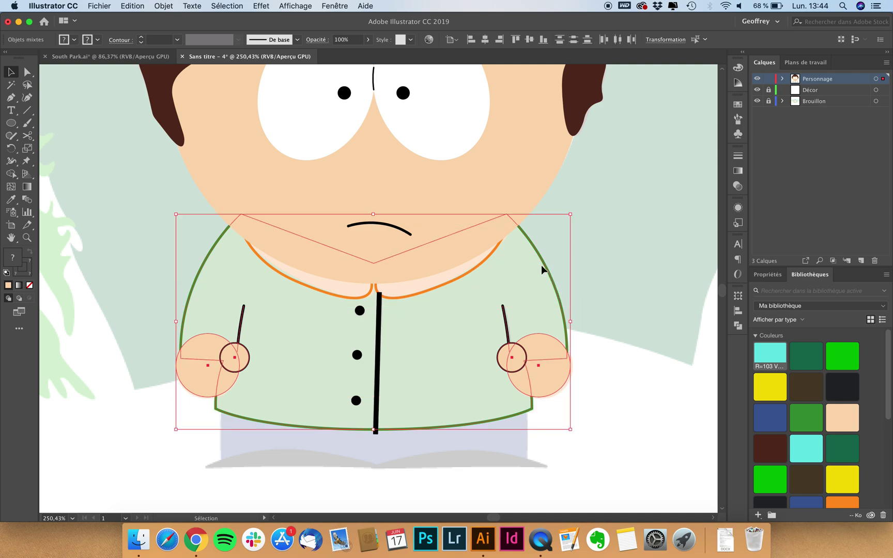
{"action": "left_click", "coordinate": [544, 262]}
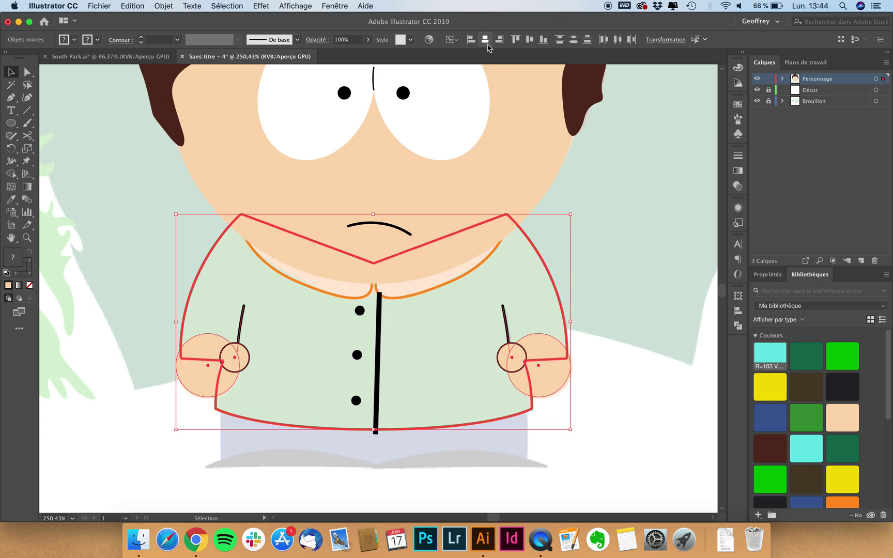
{"action": "left_click", "coordinate": [485, 40]}
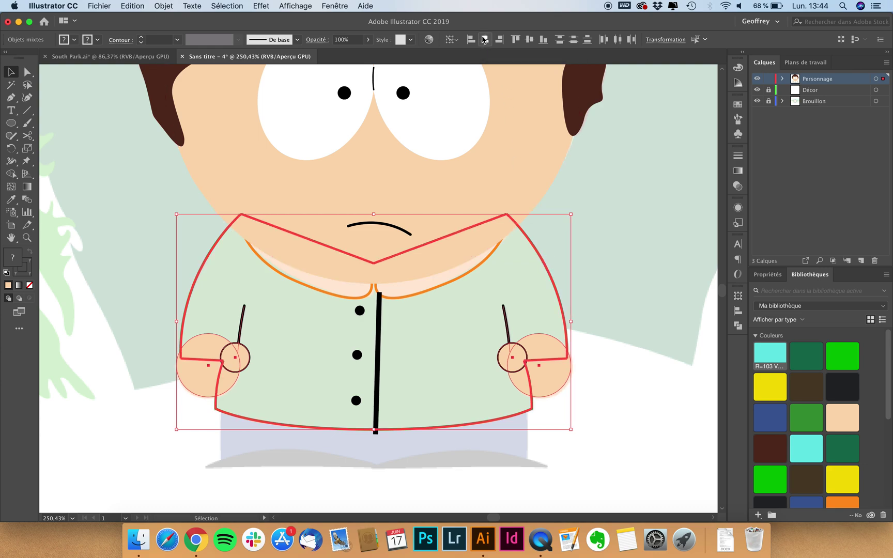
{"action": "left_click", "coordinate": [615, 398]}
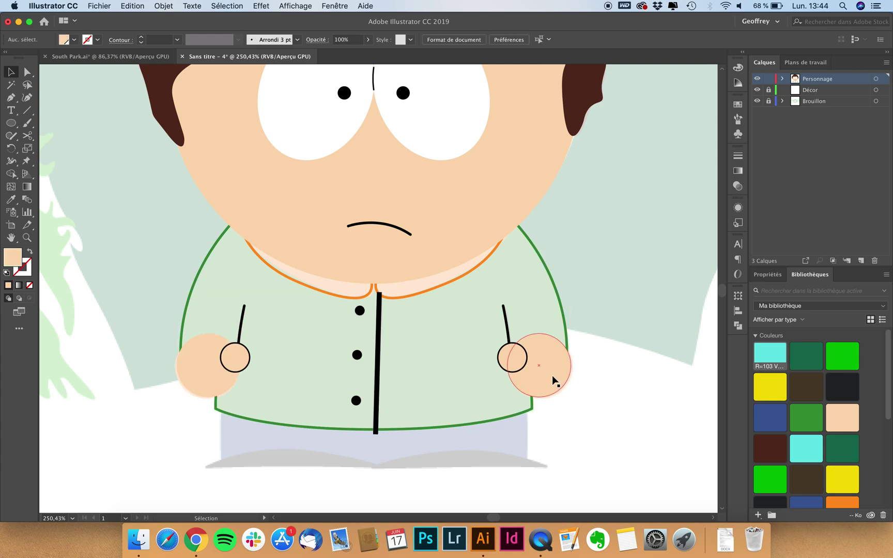
Step: Swap fill and stroke on the shirt and the collar, giving a solid green shirt and a solid orange collar
{"action": "left_click", "coordinate": [554, 284]}
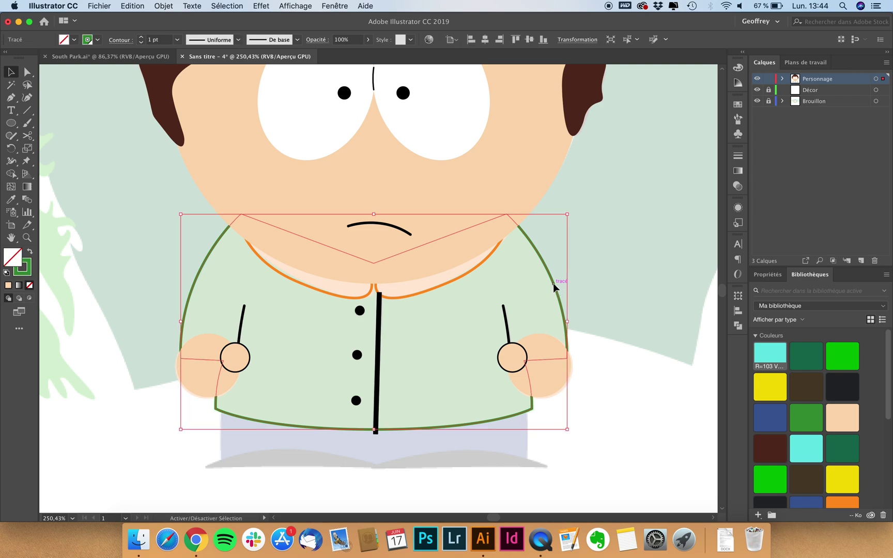
{"action": "key", "text": "shift+x"}
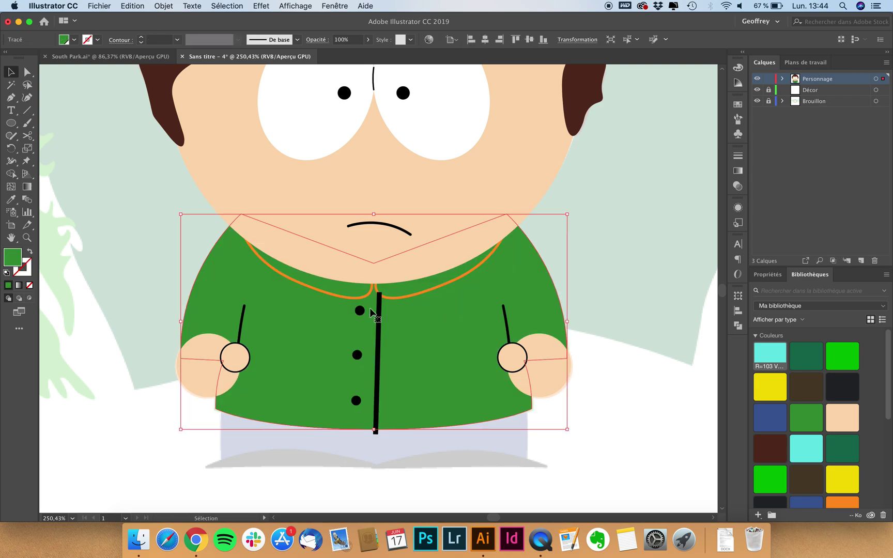
{"action": "left_click", "coordinate": [340, 299]}
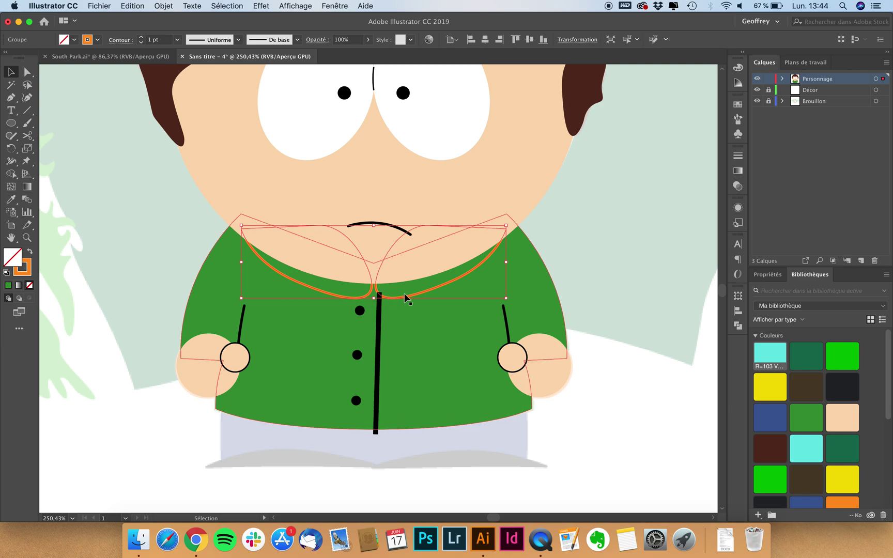
{"action": "key", "text": "shift+x"}
{"action": "left_click", "coordinate": [604, 399]}
Step: Isolate the right-hand group on the shirt and fill its large hand circle with the collar's orange
{"action": "left_click", "coordinate": [518, 360]}
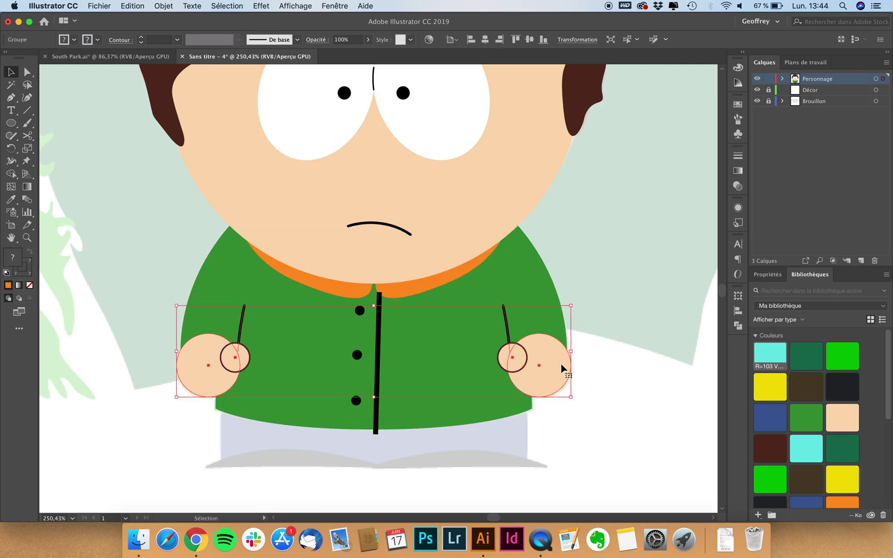
{"action": "left_click", "coordinate": [605, 383]}
{"action": "scroll", "coordinate": [604, 382], "scroll_direction": "down", "scroll_amount": 2}
{"action": "scroll", "coordinate": [542, 368], "scroll_direction": "up", "scroll_amount": 2}
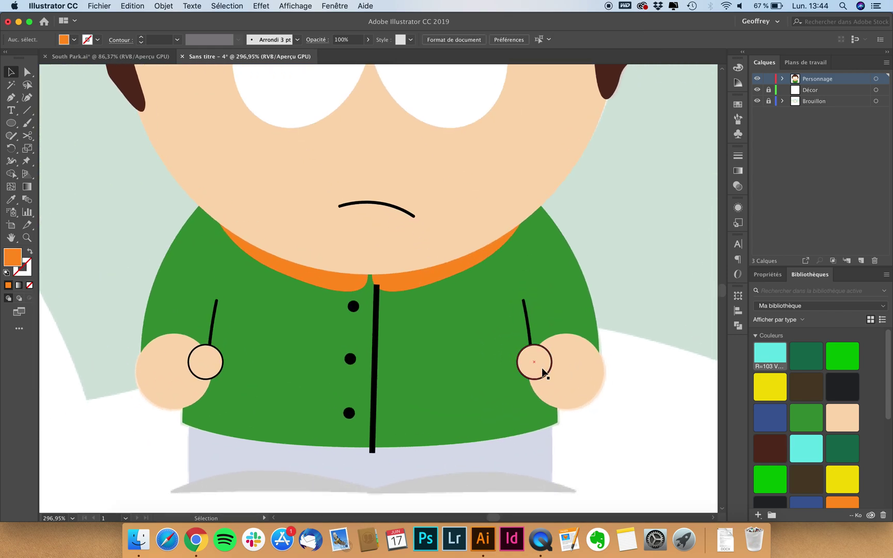
{"action": "left_click", "coordinate": [570, 356]}
{"action": "double_click", "coordinate": [570, 356]}
{"action": "left_click", "coordinate": [571, 357]}
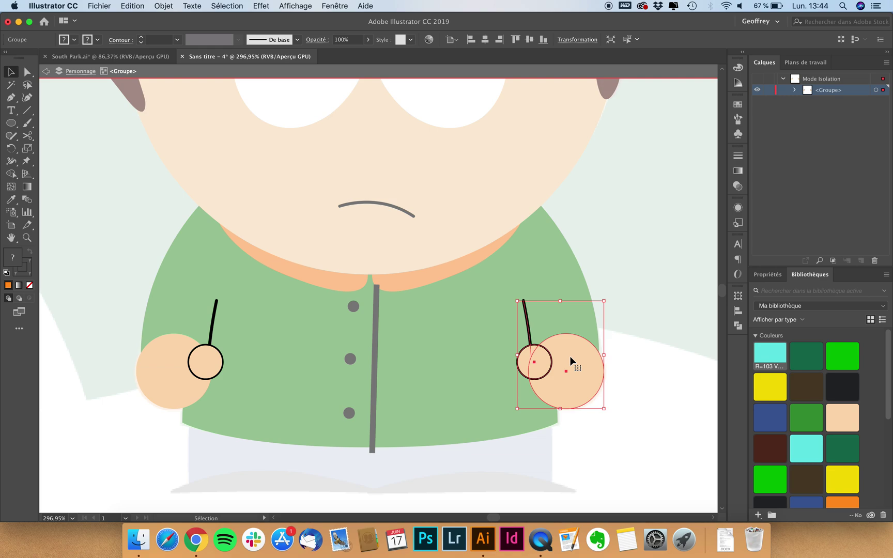
{"action": "double_click", "coordinate": [577, 362]}
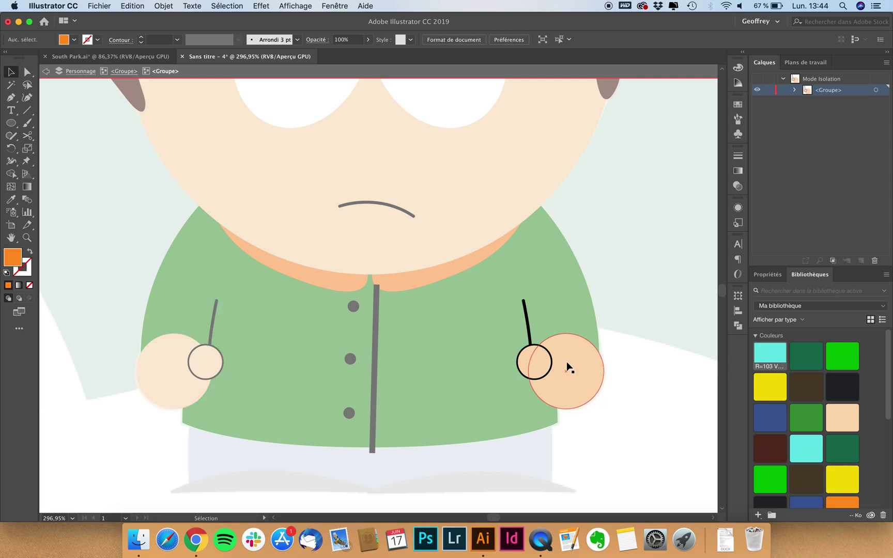
{"action": "left_click", "coordinate": [582, 360]}
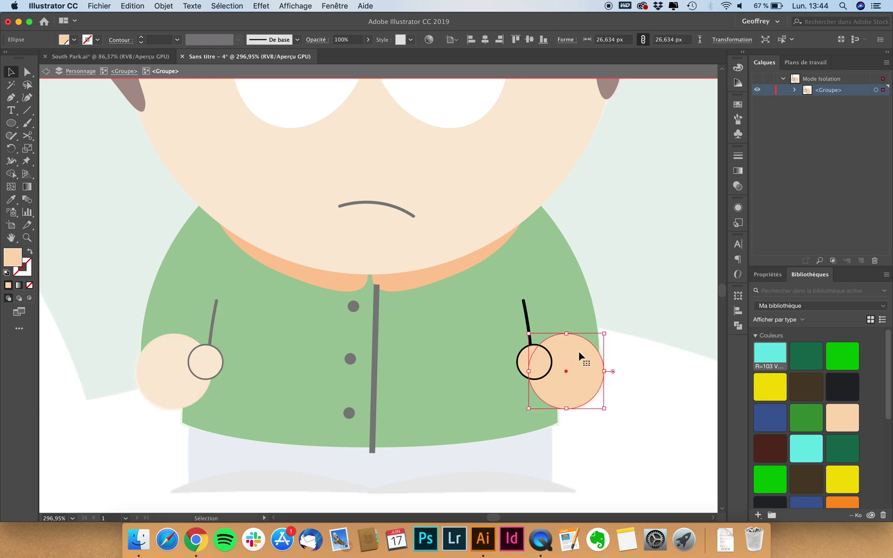
{"action": "left_click", "coordinate": [75, 39]}
{"action": "left_click", "coordinate": [30, 98]}
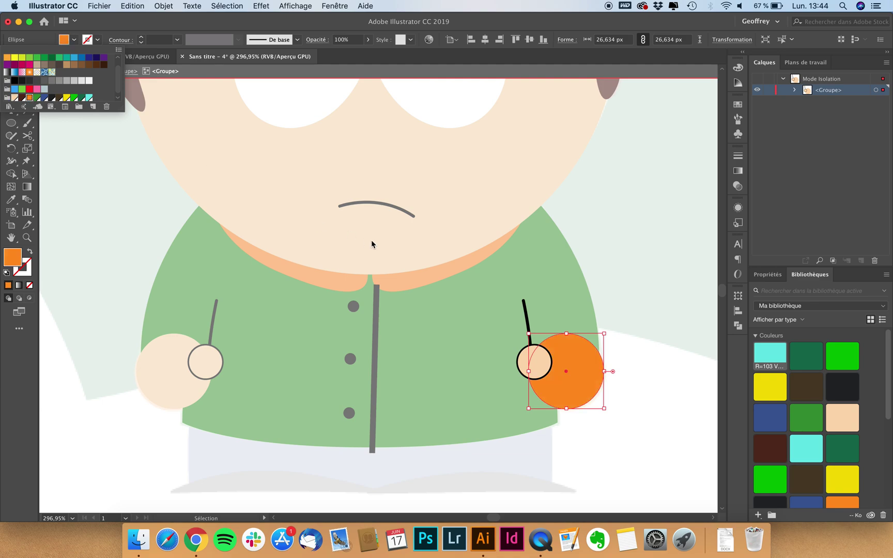
Step: Fill the same hand's thumb circle with orange, keeping its black stroke, and leave isolation mode
{"action": "left_click", "coordinate": [535, 358]}
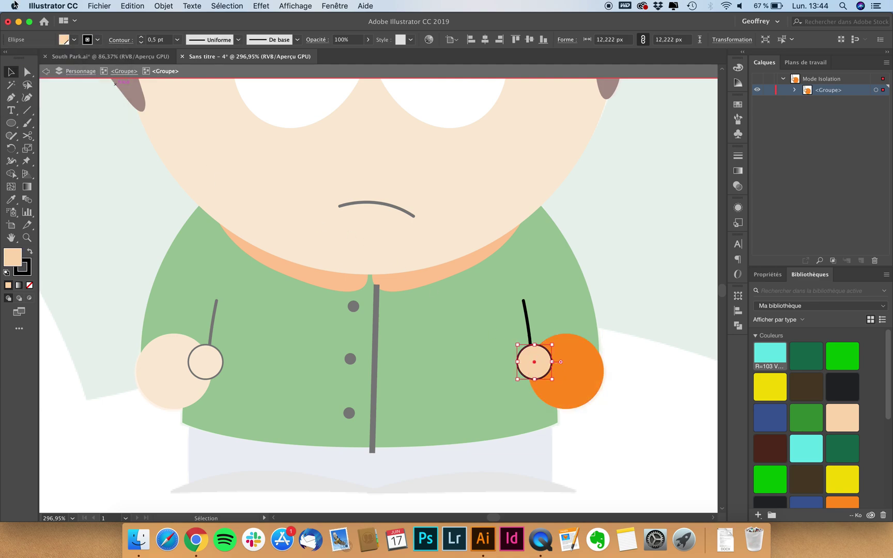
{"action": "left_click", "coordinate": [74, 40]}
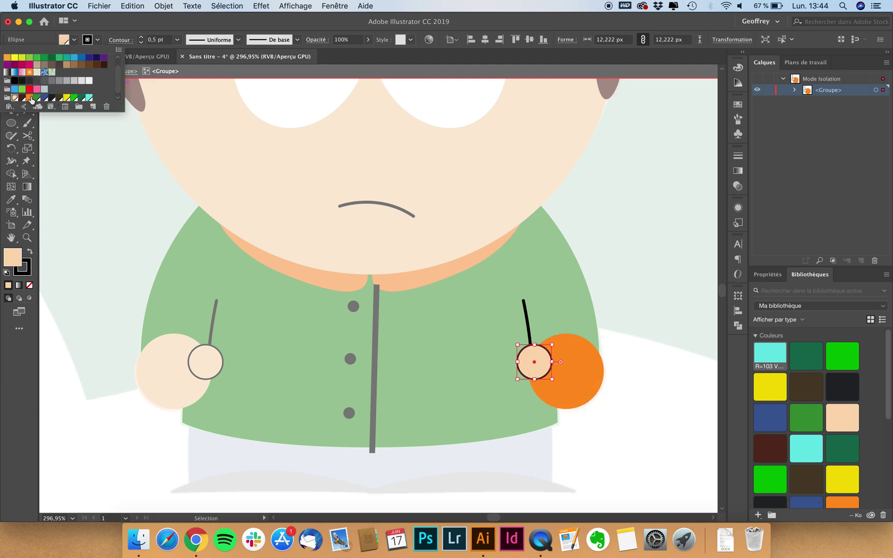
{"action": "left_click", "coordinate": [30, 98]}
{"action": "double_click", "coordinate": [159, 354]}
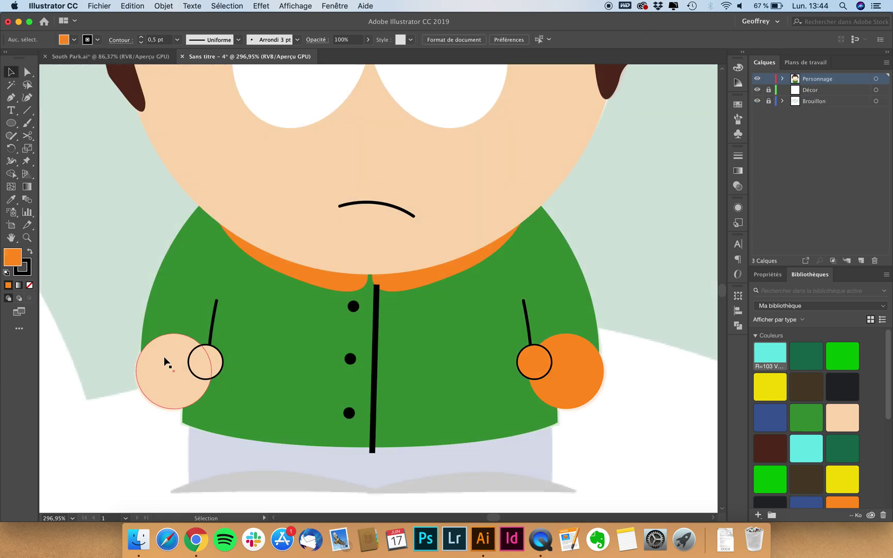
Step: Fill the left hand's large circle and its thumb circle with the same orange and leave isolation mode
{"action": "double_click", "coordinate": [165, 356]}
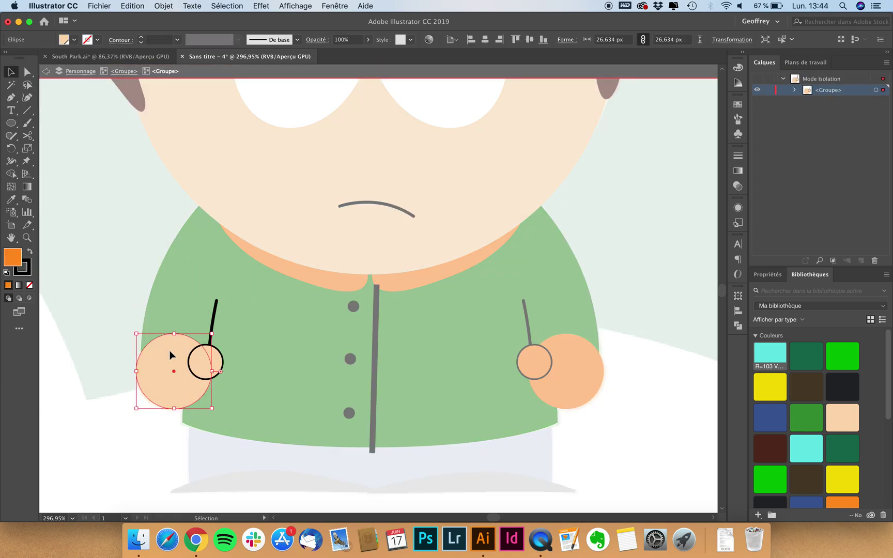
{"action": "left_click", "coordinate": [74, 40]}
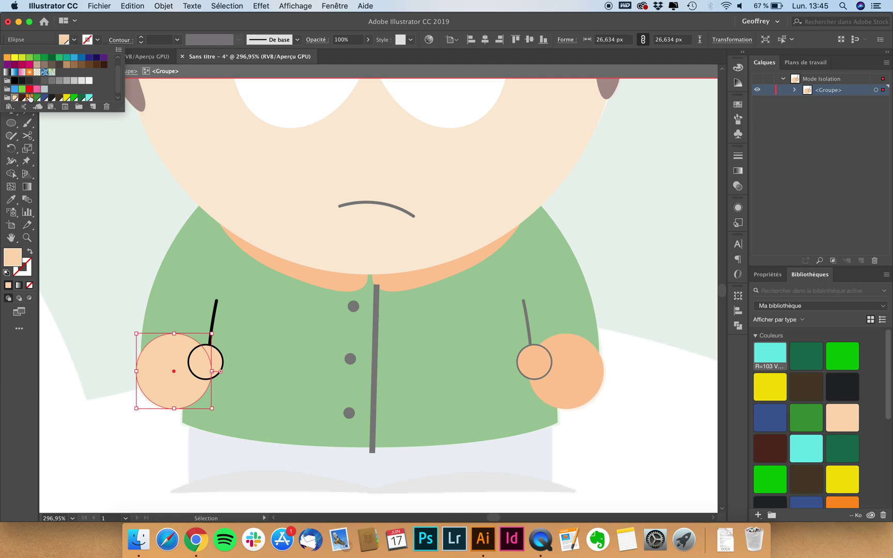
{"action": "left_click", "coordinate": [30, 98]}
{"action": "left_click", "coordinate": [215, 363]}
{"action": "double_click", "coordinate": [211, 356]}
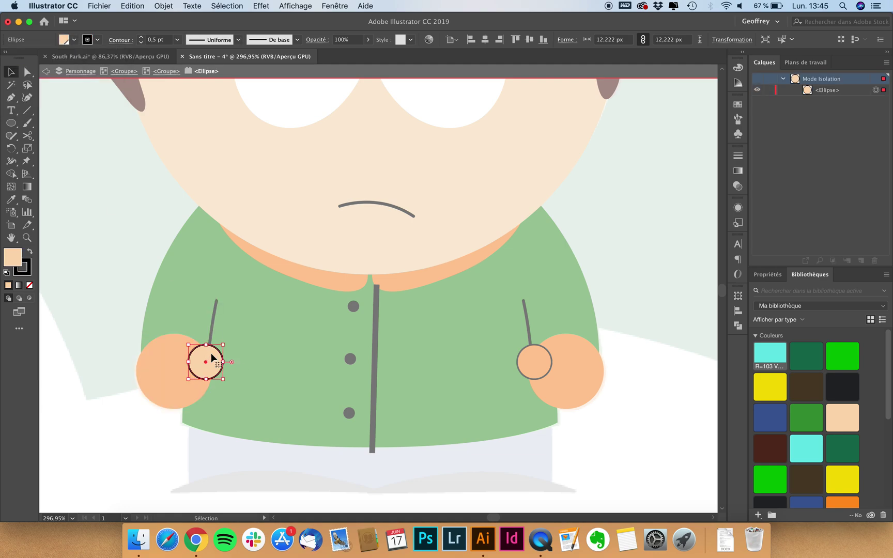
{"action": "left_click", "coordinate": [66, 39]}
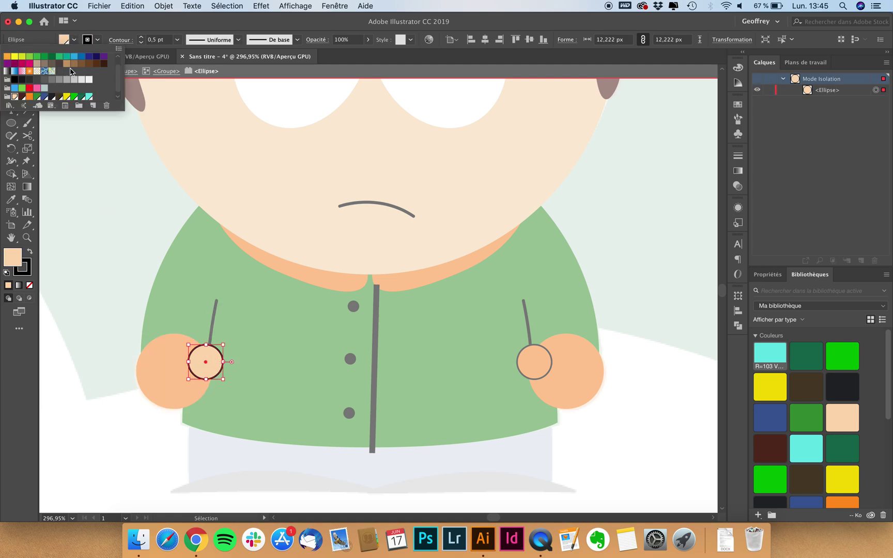
{"action": "left_click", "coordinate": [33, 98]}
{"action": "left_click", "coordinate": [109, 228]}
{"action": "double_click", "coordinate": [113, 215]}
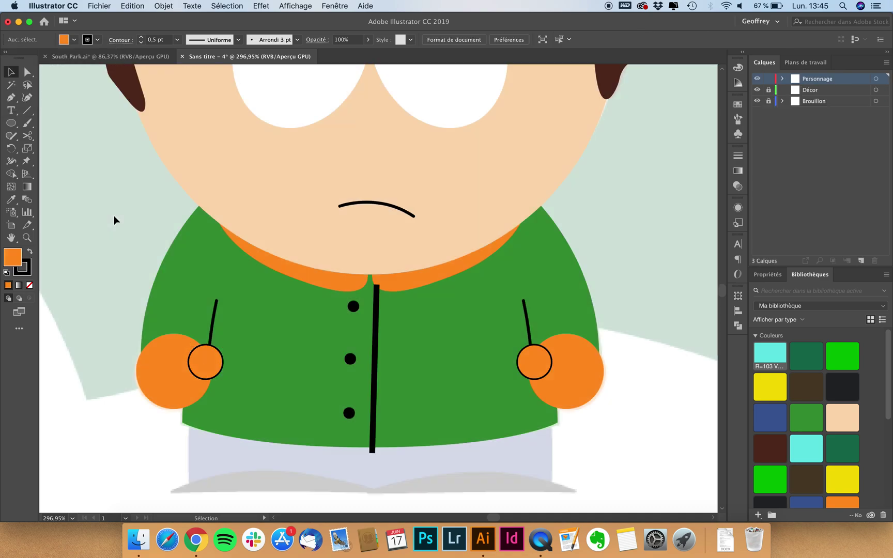
Step: Move the black front closure line of the shirt slightly to the right, away from the buttons
{"action": "scroll", "coordinate": [98, 213], "scroll_direction": "down", "scroll_amount": 2}
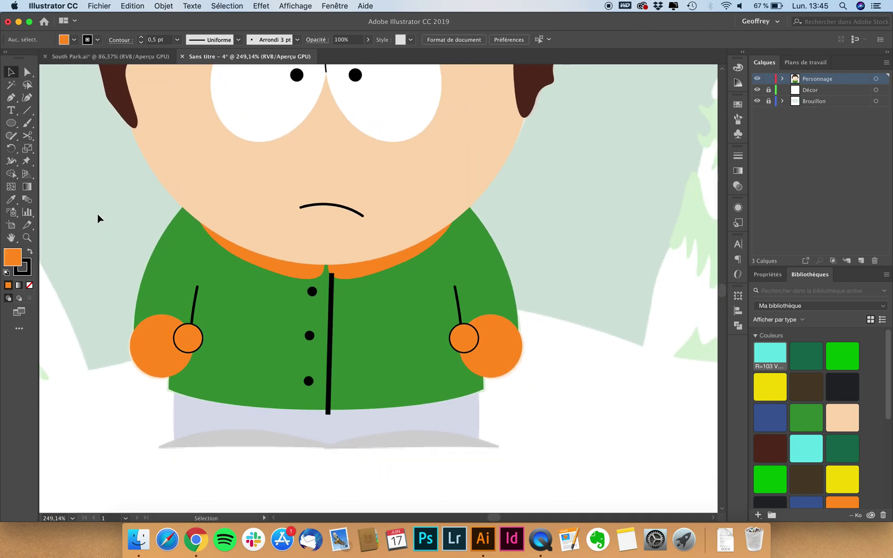
{"action": "scroll", "coordinate": [272, 352], "scroll_direction": "up", "scroll_amount": 3}
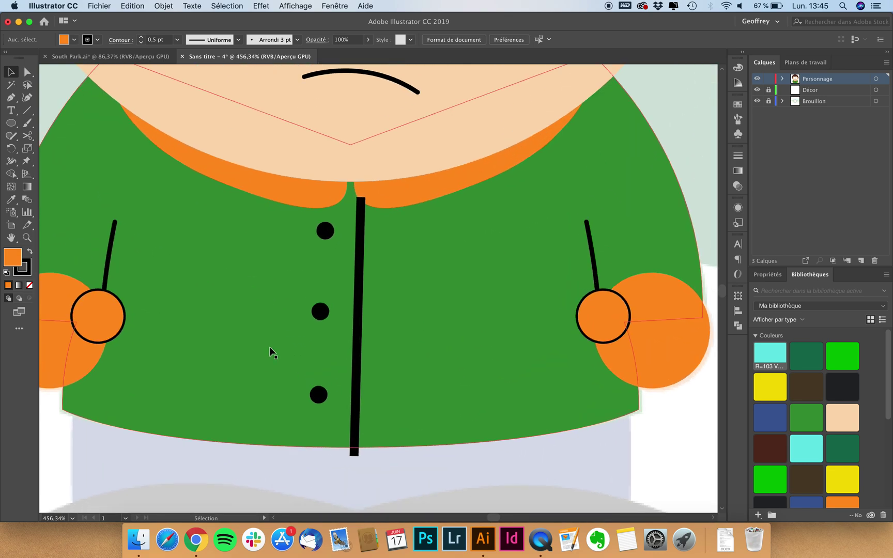
{"action": "left_click", "coordinate": [360, 251]}
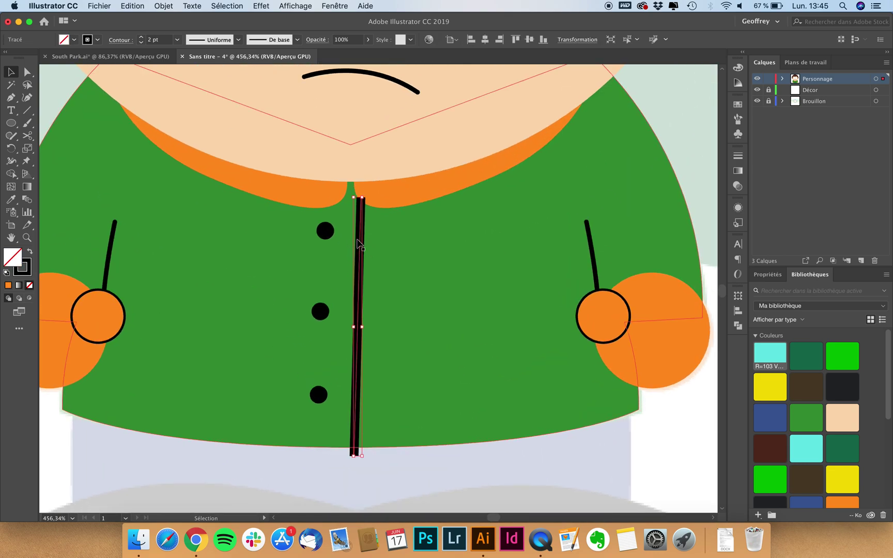
{"action": "scroll", "coordinate": [358, 229], "scroll_direction": "up", "scroll_amount": 2}
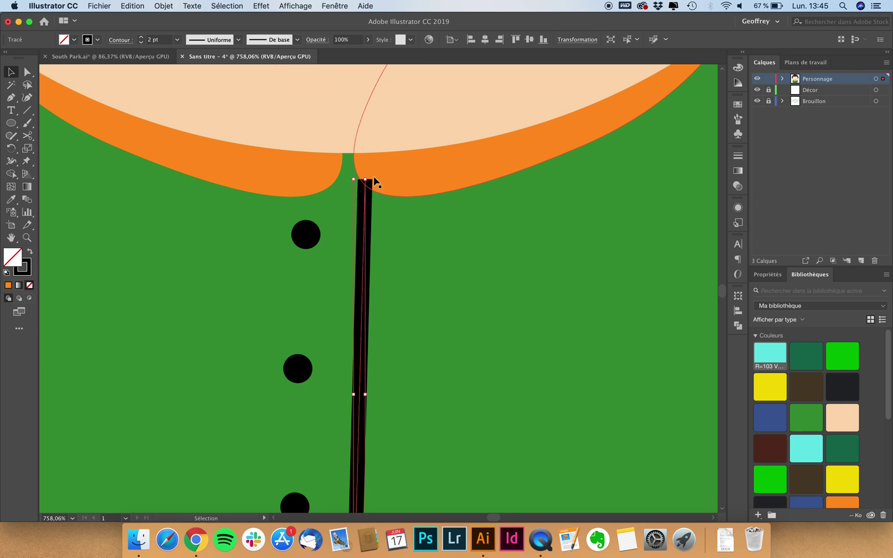
{"action": "left_click_drag", "start_coordinate": [364, 201], "coordinate": [370, 202]}
{"action": "scroll", "coordinate": [357, 211], "scroll_direction": "down", "scroll_amount": 5}
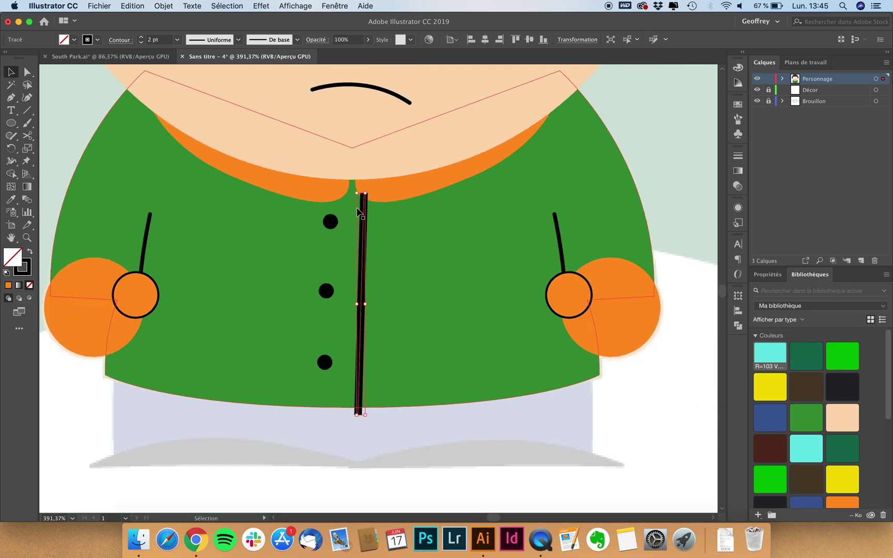
Step: Send the shirt's black front closure line backward until it sits behind the orange collar
{"action": "scroll", "coordinate": [356, 214], "scroll_direction": "up", "scroll_amount": 5}
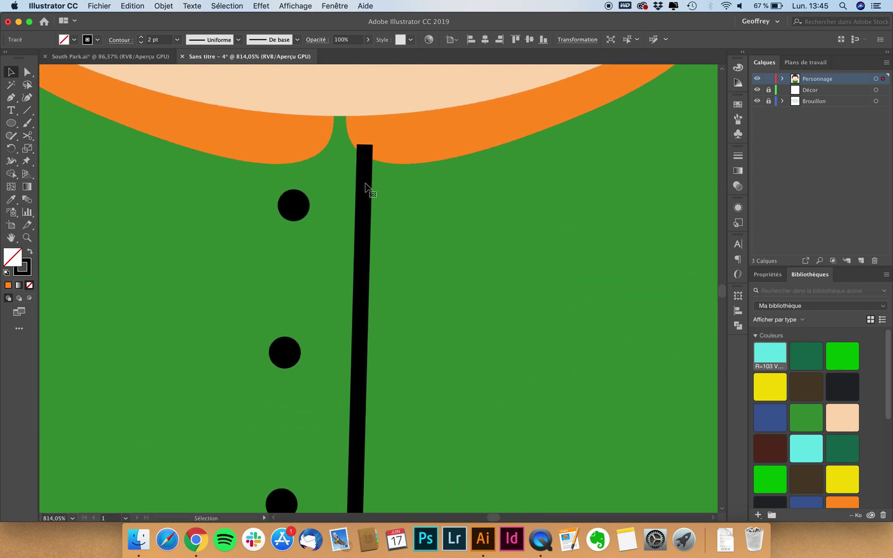
{"action": "left_click", "coordinate": [393, 144]}
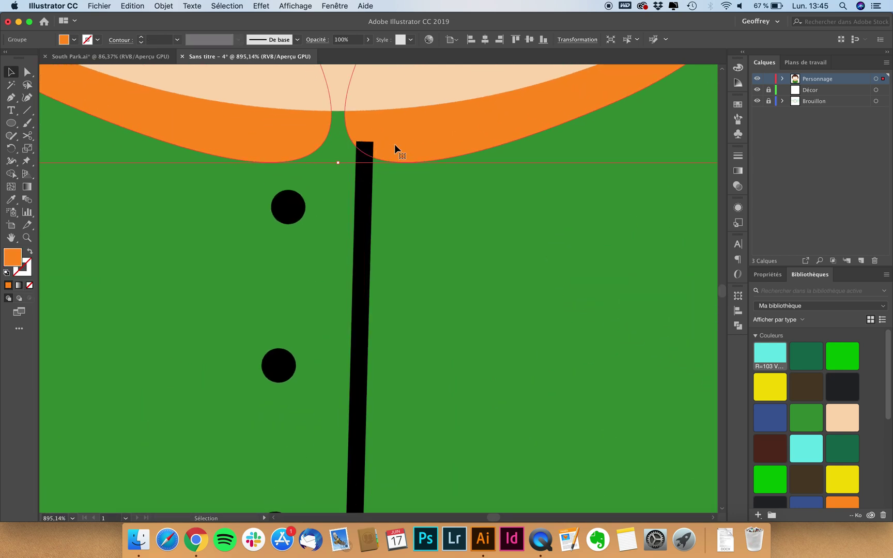
{"action": "left_click", "coordinate": [365, 200]}
{"action": "scroll", "coordinate": [366, 200], "scroll_direction": "down", "scroll_amount": 2}
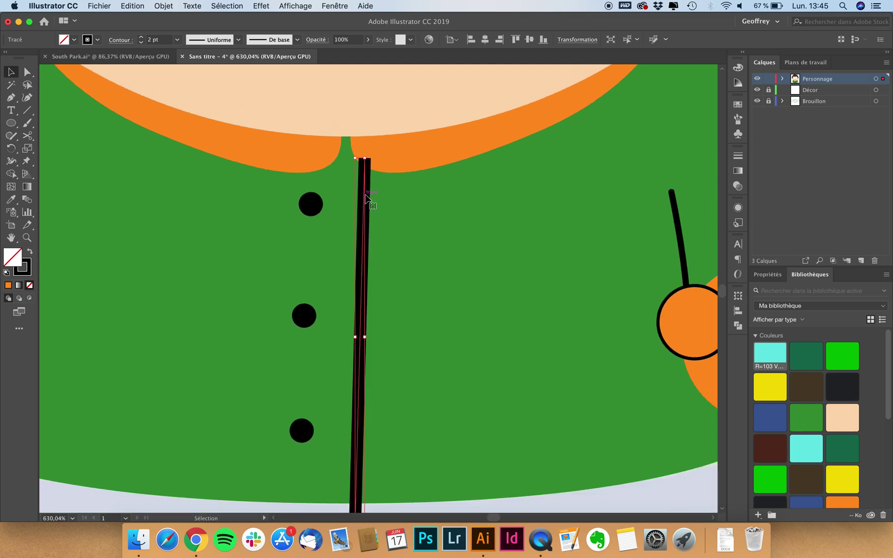
{"action": "right_click", "coordinate": [366, 199]}
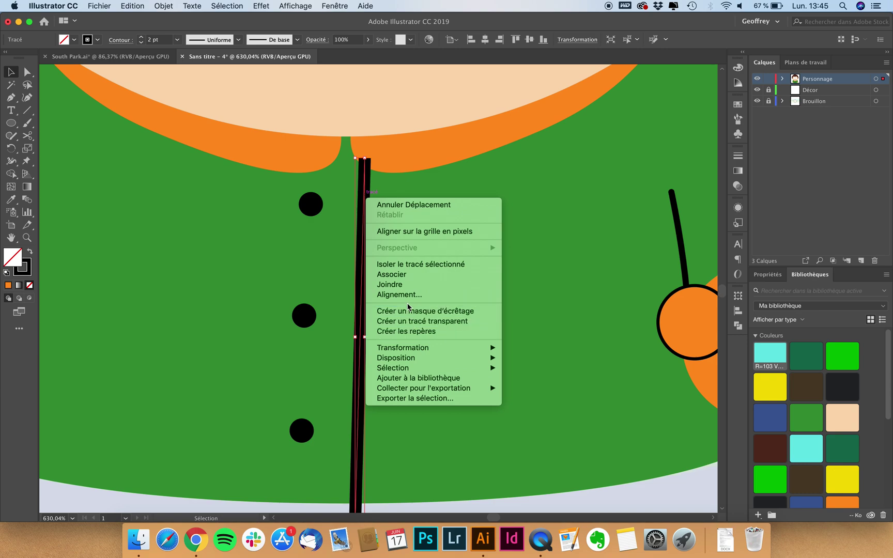
{"action": "mouse_move", "coordinate": [420, 362]}
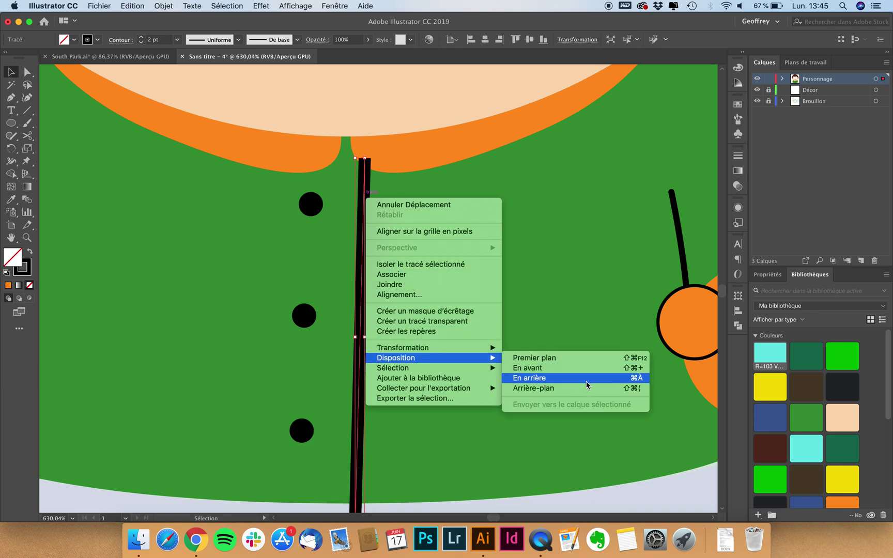
{"action": "left_click", "coordinate": [630, 379]}
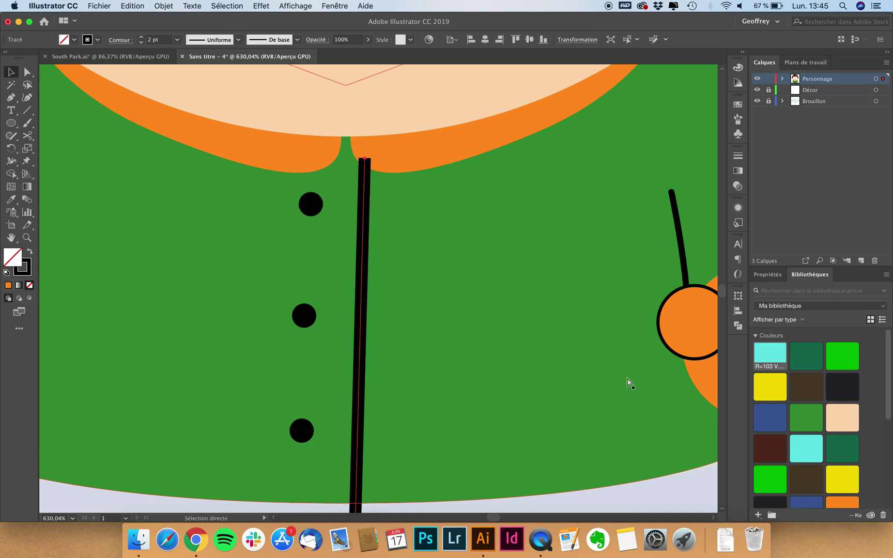
{"action": "key", "text": "v"}
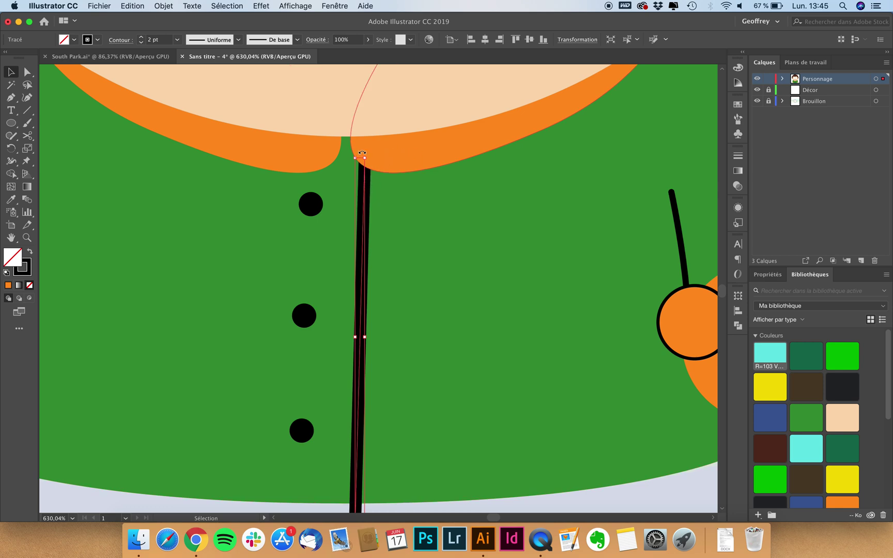
Step: Expand the Personnage layer and check the closure line's stacking position relative to the collar group
{"action": "left_click", "coordinate": [399, 163]}
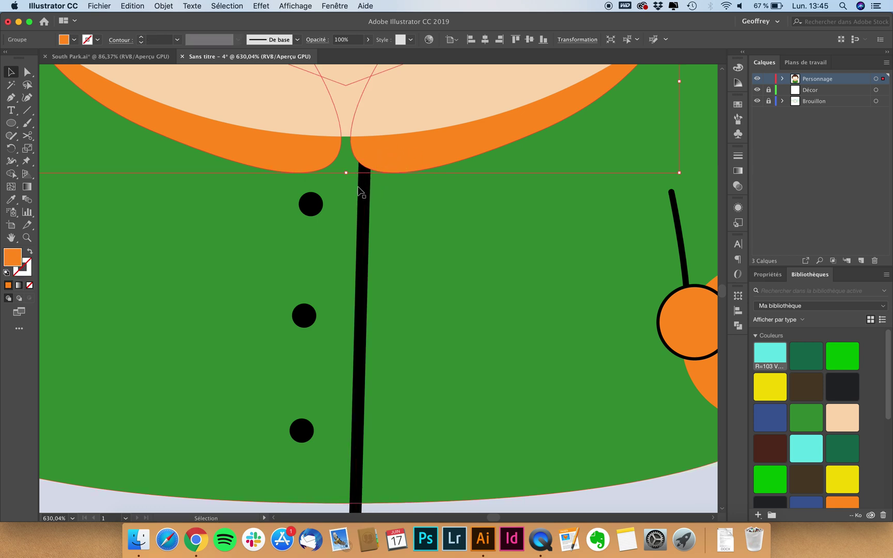
{"action": "left_click", "coordinate": [784, 79]}
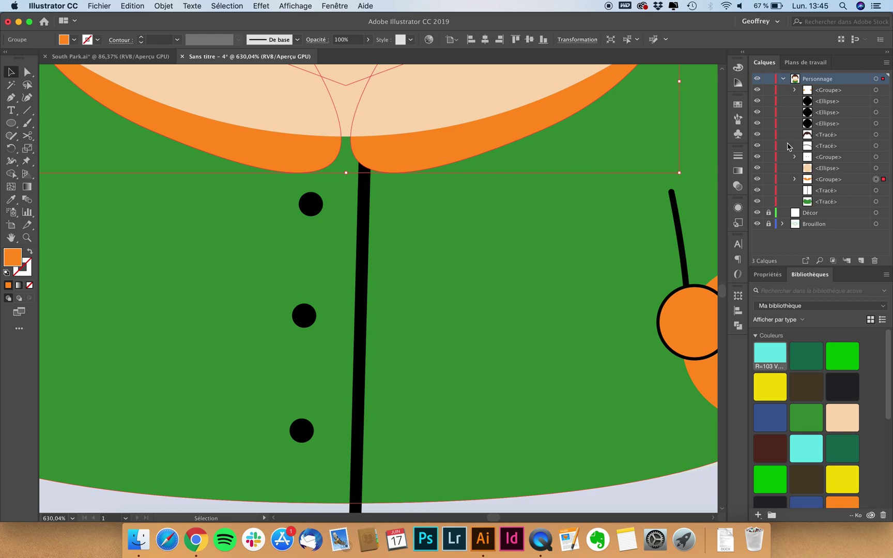
{"action": "left_click", "coordinate": [362, 222]}
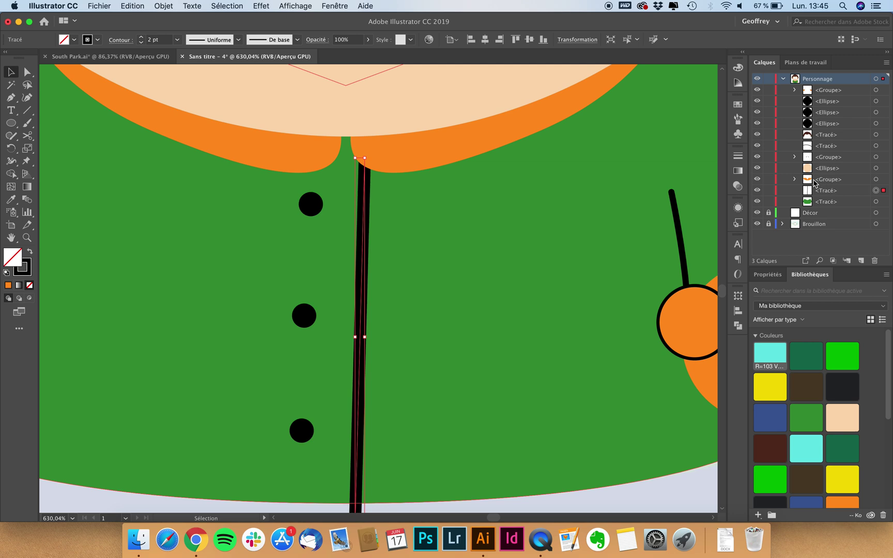
{"action": "left_click", "coordinate": [830, 191]}
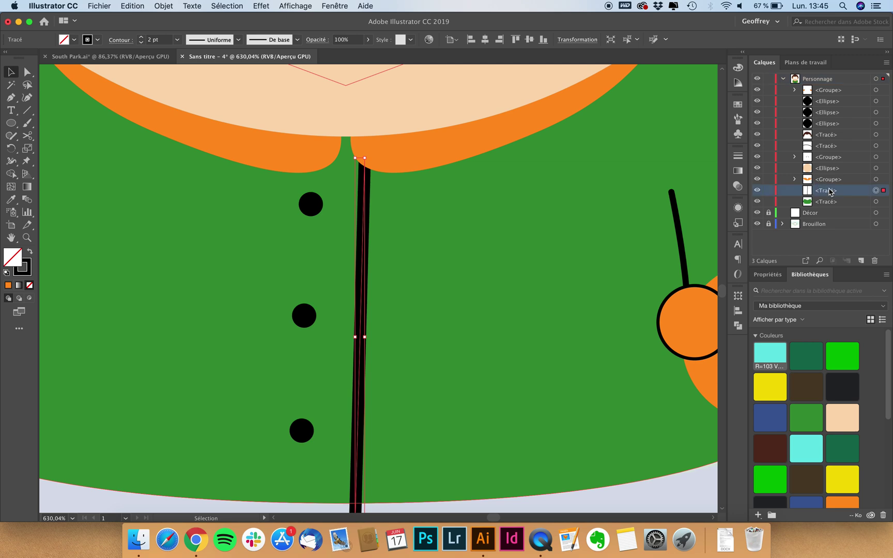
{"action": "mouse_move", "coordinate": [838, 193]}
{"action": "left_mouse_down"}
{"action": "mouse_move", "coordinate": [840, 176]}
{"action": "mouse_move", "coordinate": [845, 192]}
{"action": "mouse_move", "coordinate": [833, 192]}
{"action": "left_mouse_up"}
Step: Expand the fill and stroke (Fond and Contour) of the black closure line into a filled shape
{"action": "left_click", "coordinate": [395, 277]}
{"action": "scroll", "coordinate": [395, 277], "scroll_direction": "down", "scroll_amount": 3}
{"action": "left_click", "coordinate": [361, 461]}
{"action": "left_click", "coordinate": [368, 439]}
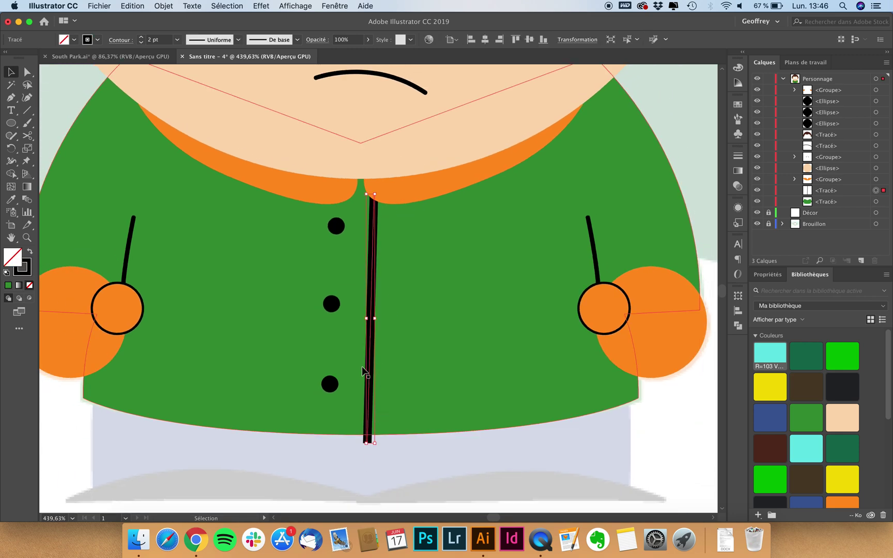
{"action": "left_click", "coordinate": [159, 5]}
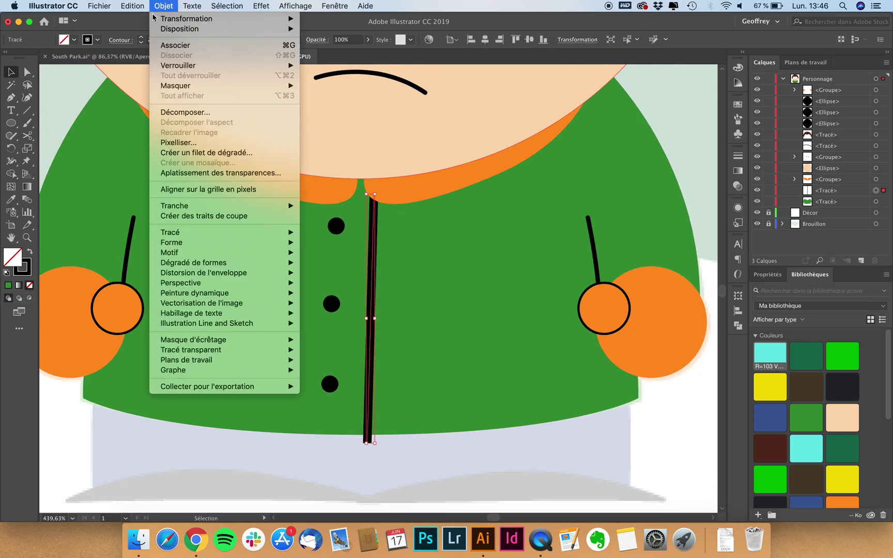
{"action": "left_click", "coordinate": [182, 120]}
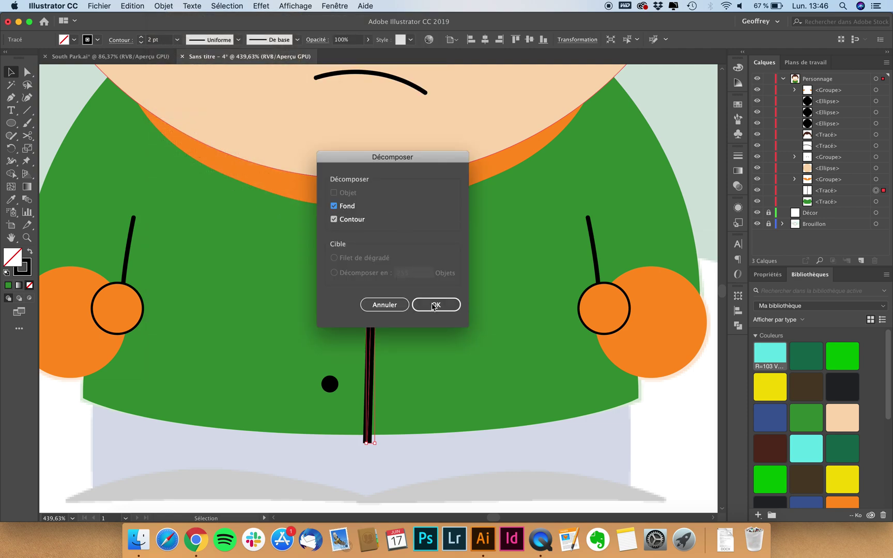
{"action": "left_click", "coordinate": [434, 305]}
{"action": "scroll", "coordinate": [401, 314], "scroll_direction": "up", "scroll_amount": 3}
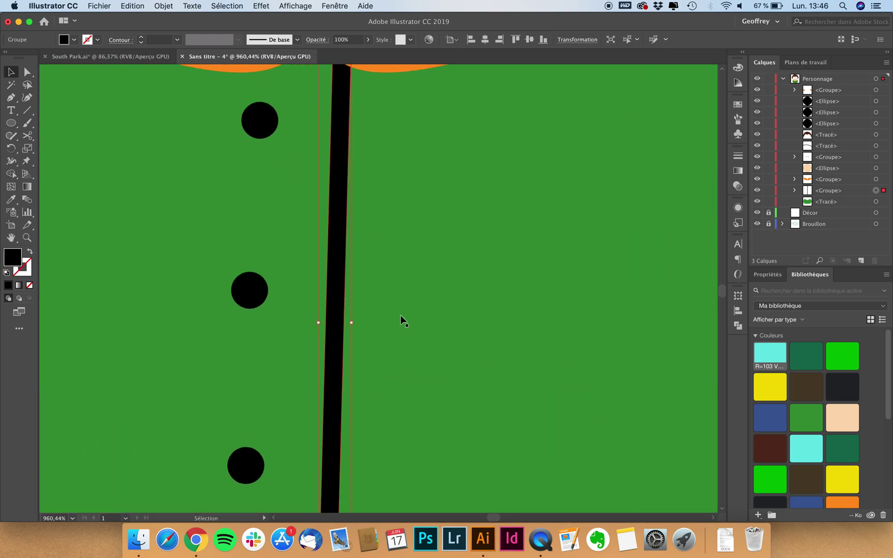
{"action": "scroll", "coordinate": [401, 315], "scroll_direction": "down", "scroll_amount": 5}
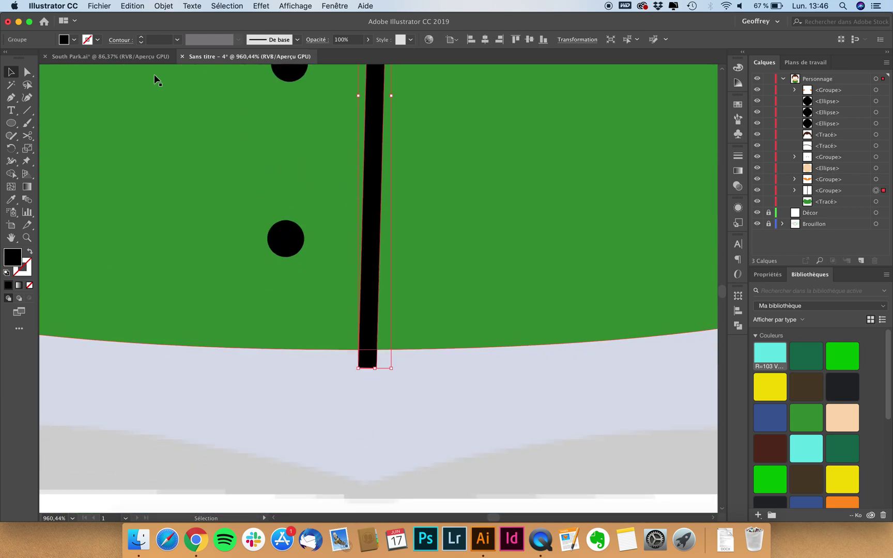
{"action": "scroll", "coordinate": [358, 373], "scroll_direction": "up", "scroll_amount": 3}
{"action": "scroll", "coordinate": [358, 375], "scroll_direction": "up", "scroll_amount": 2}
{"action": "key", "text": "a"}
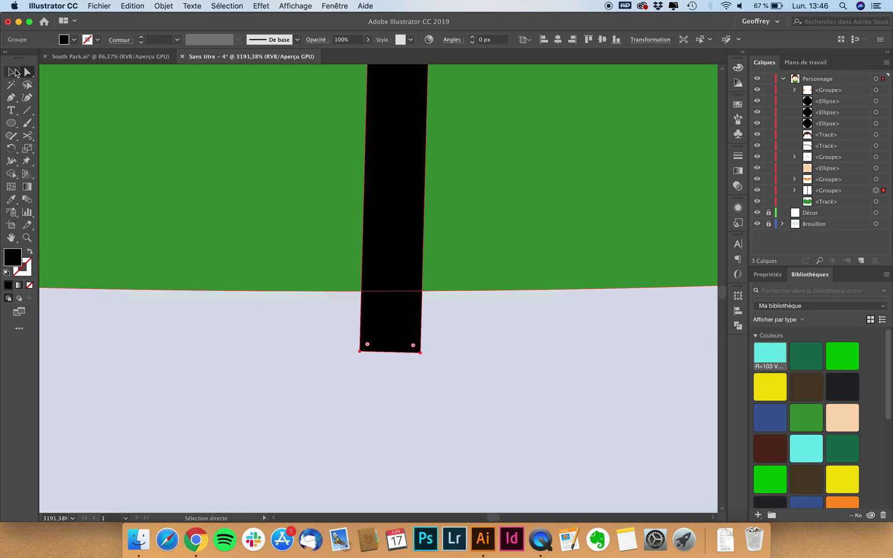
{"action": "left_click", "coordinate": [12, 71]}
Step: Trim off the end of the closure line protruding below the shirt hem using the Shape Builder, and deselect everything
{"action": "scroll", "coordinate": [285, 404], "scroll_direction": "down", "scroll_amount": 7}
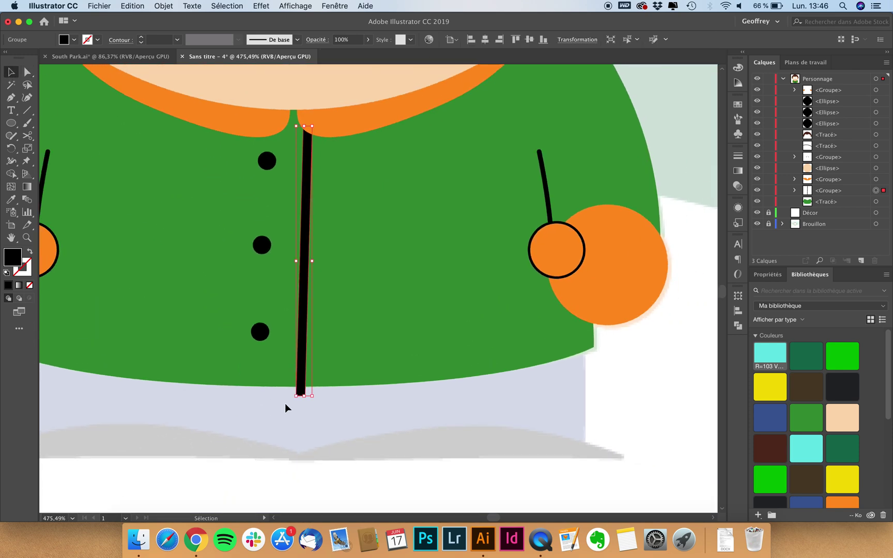
{"action": "left_click", "coordinate": [380, 335], "text": "shift"}
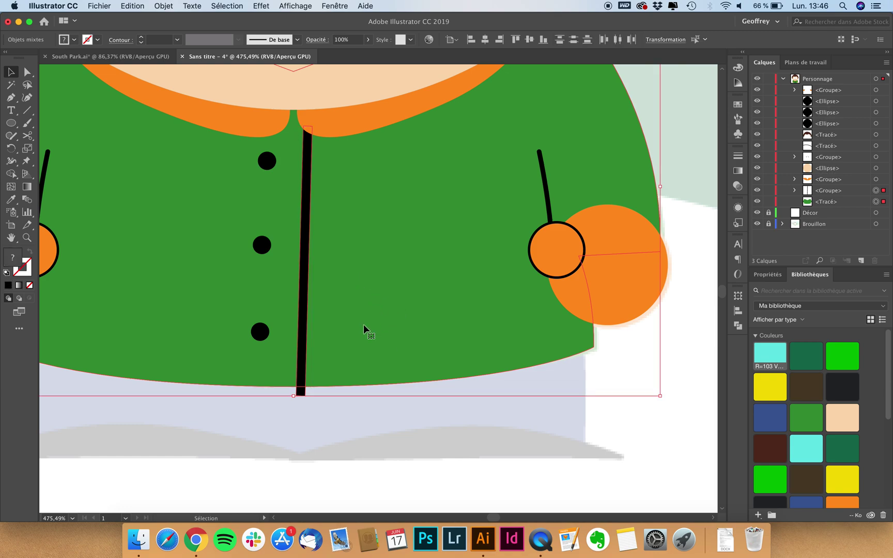
{"action": "scroll", "coordinate": [363, 324], "scroll_direction": "down", "scroll_amount": 3}
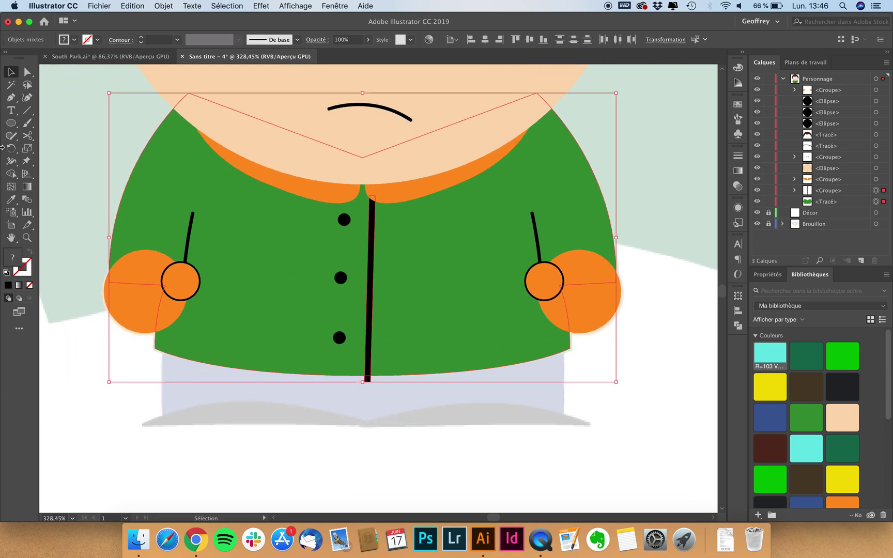
{"action": "left_click", "coordinate": [10, 174]}
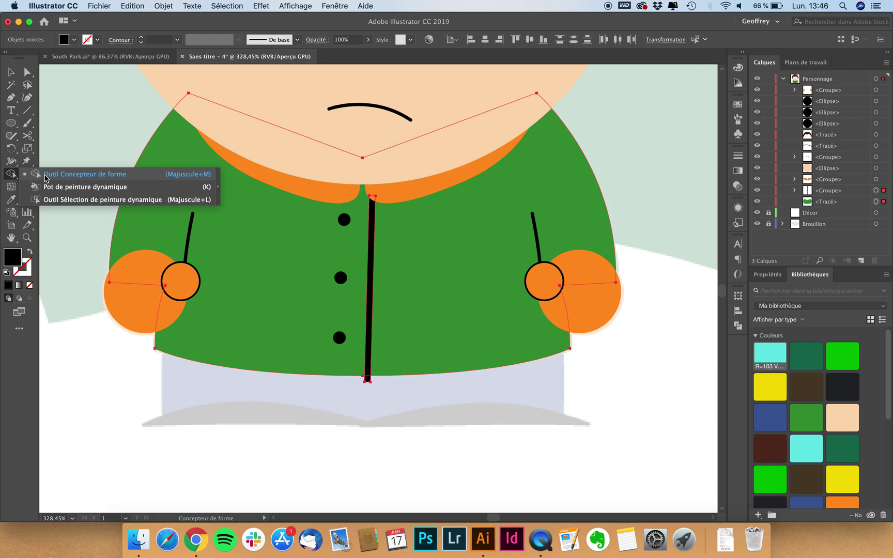
{"action": "left_click", "coordinate": [45, 176]}
{"action": "scroll", "coordinate": [278, 342], "scroll_direction": "up", "scroll_amount": 2}
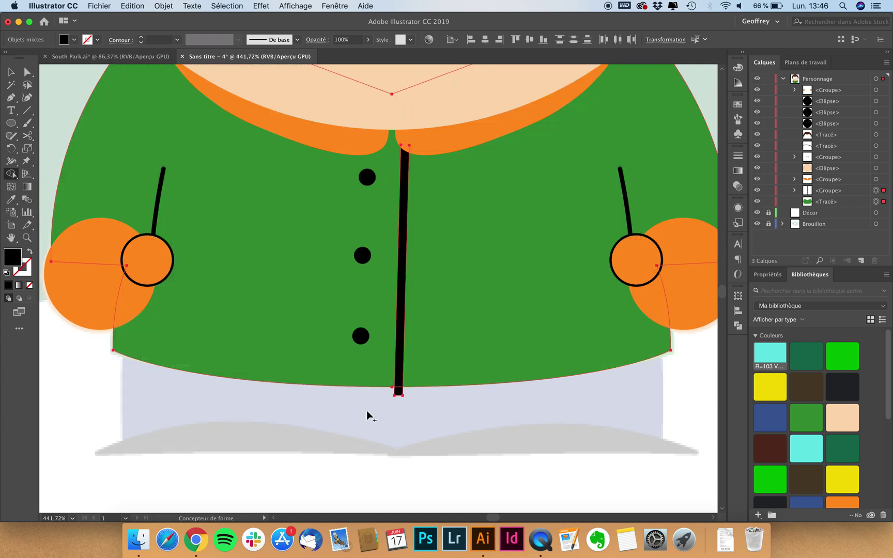
{"action": "scroll", "coordinate": [414, 413], "scroll_direction": "up", "scroll_amount": 3}
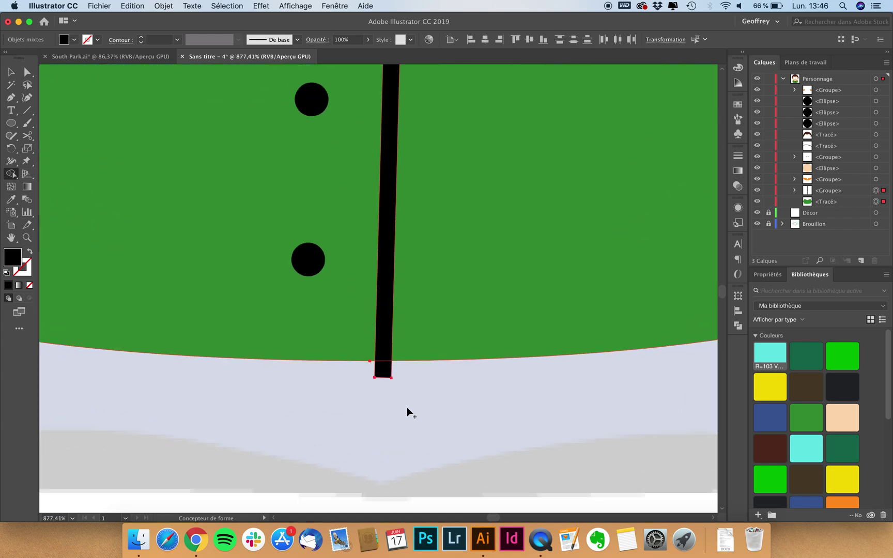
{"action": "left_click", "coordinate": [383, 370], "text": "alt"}
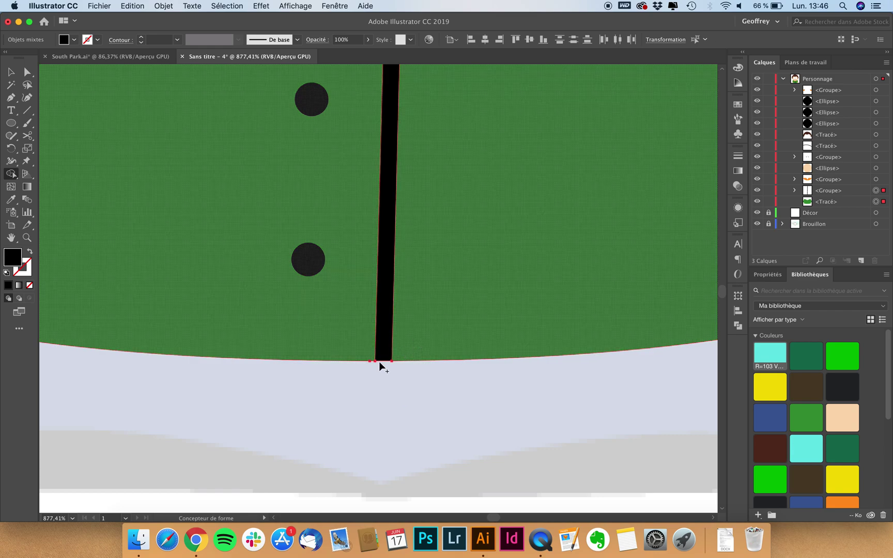
{"action": "left_click", "coordinate": [11, 72]}
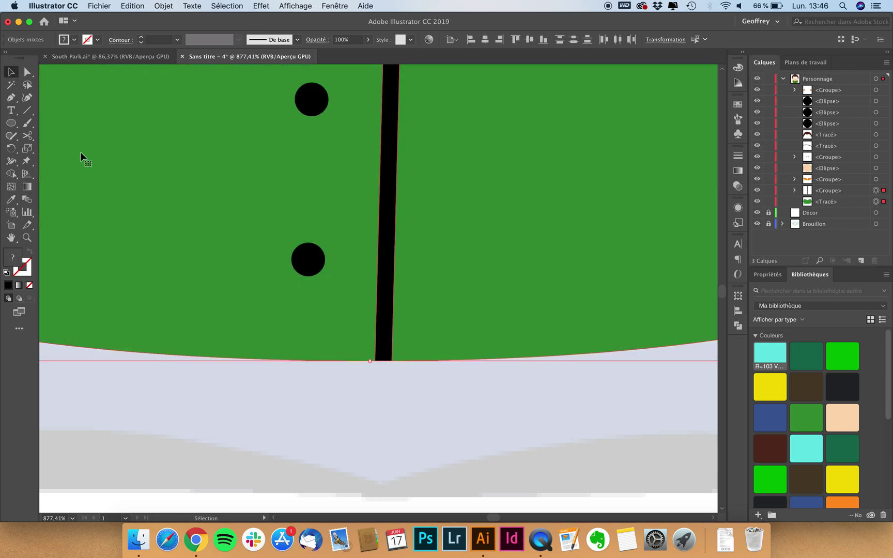
{"action": "scroll", "coordinate": [104, 165], "scroll_direction": "down", "scroll_amount": 3}
{"action": "left_click", "coordinate": [204, 311]}
Step: Activate the Pen tool and set the fill colour to the saved dark blue swatch, with no stroke
{"action": "scroll", "coordinate": [204, 311], "scroll_direction": "down", "scroll_amount": 2}
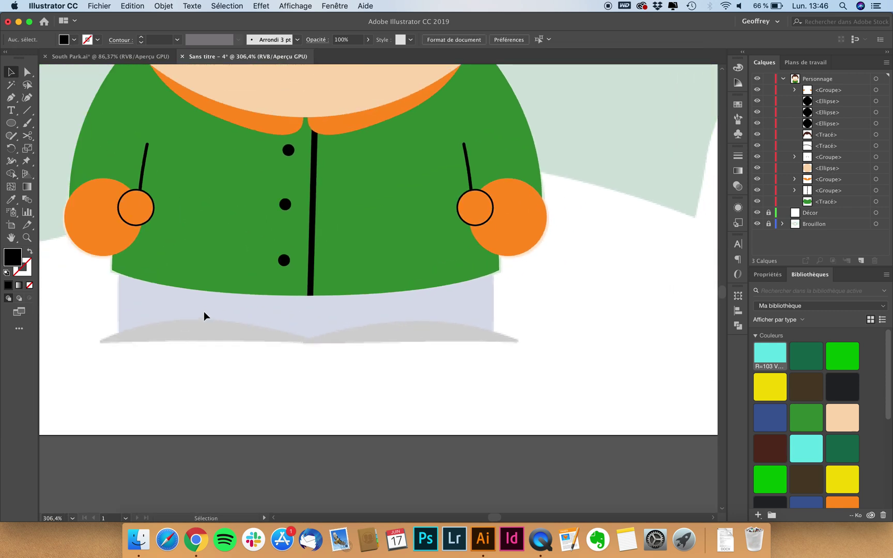
{"action": "scroll", "coordinate": [204, 311], "scroll_direction": "down", "scroll_amount": 2}
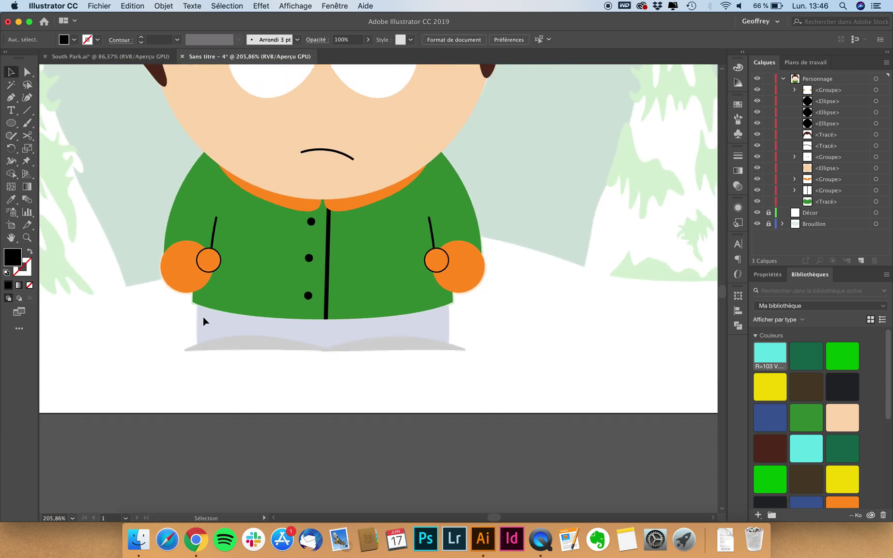
{"action": "scroll", "coordinate": [220, 332], "scroll_direction": "up", "scroll_amount": 2}
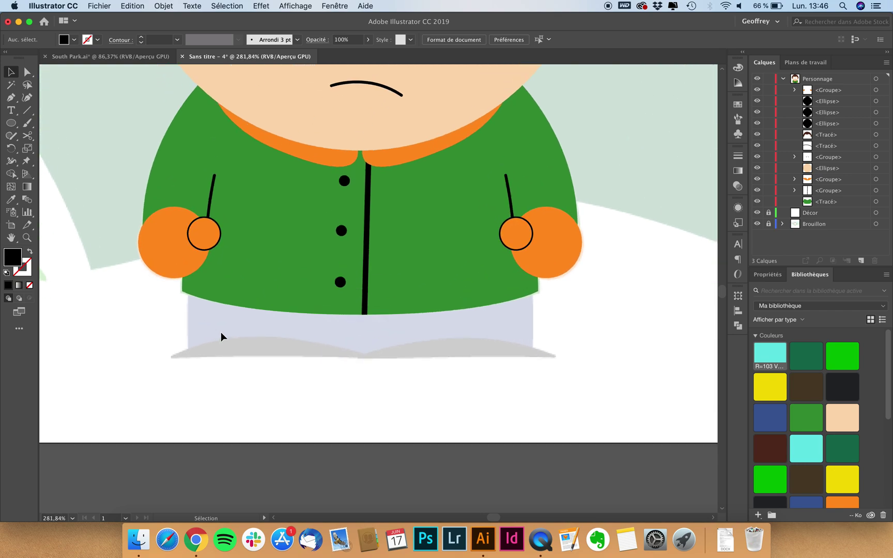
{"action": "scroll", "coordinate": [262, 356], "scroll_direction": "left", "scroll_amount": 1}
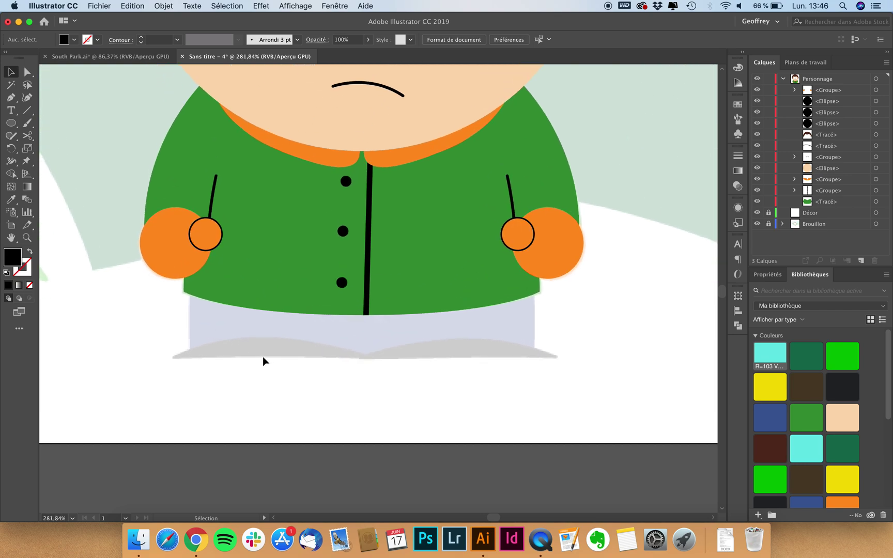
{"action": "scroll", "coordinate": [262, 355], "scroll_direction": "down", "scroll_amount": 1}
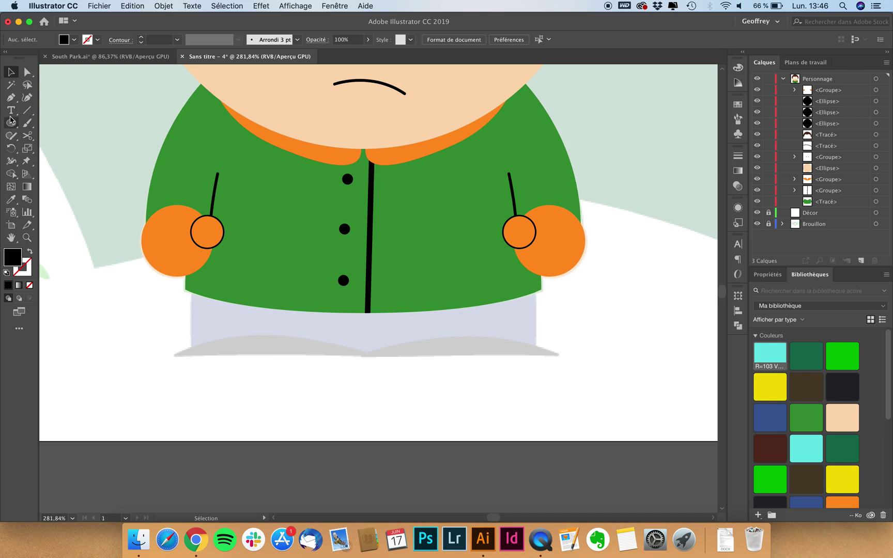
{"action": "left_click", "coordinate": [11, 103]}
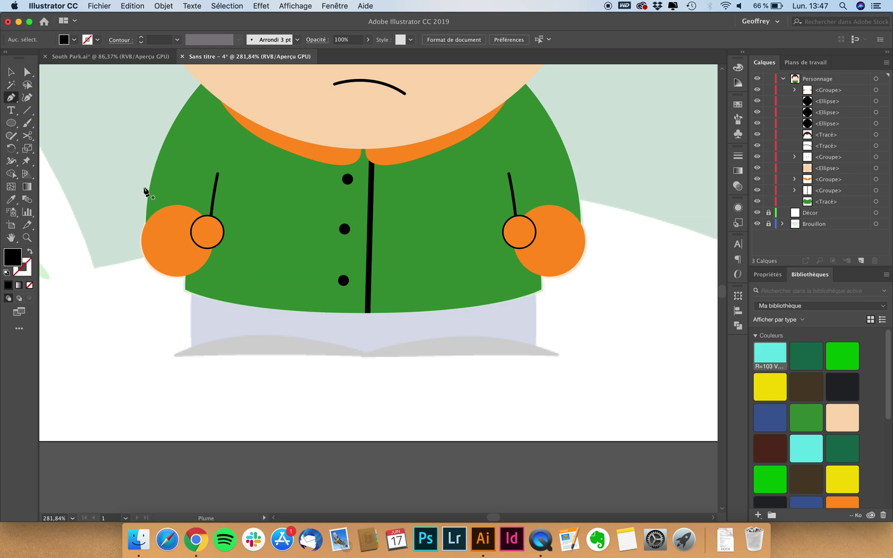
{"action": "left_click", "coordinate": [74, 39]}
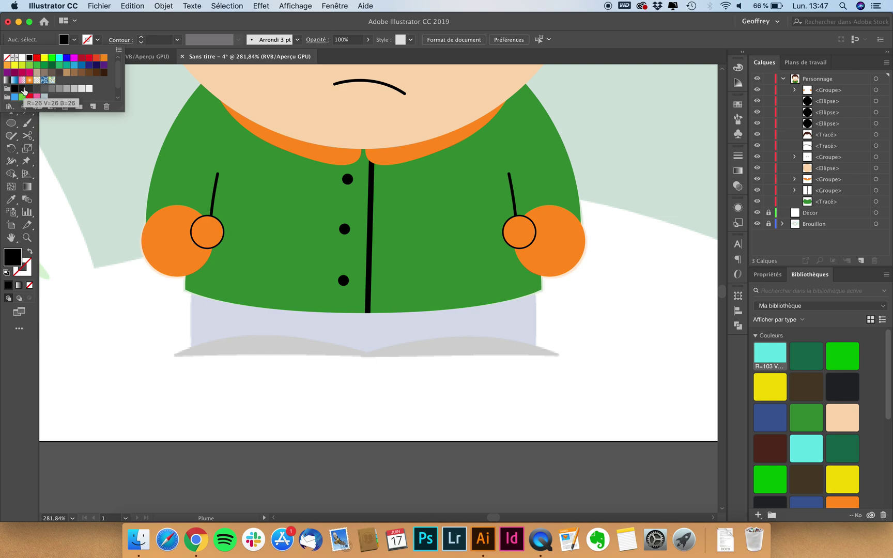
{"action": "scroll", "coordinate": [42, 93], "scroll_direction": "down", "scroll_amount": 1}
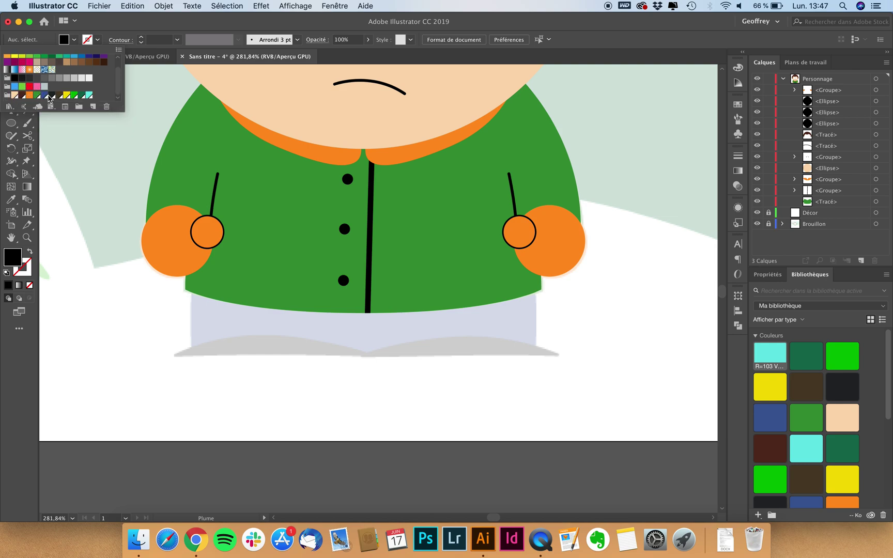
{"action": "left_click", "coordinate": [45, 96]}
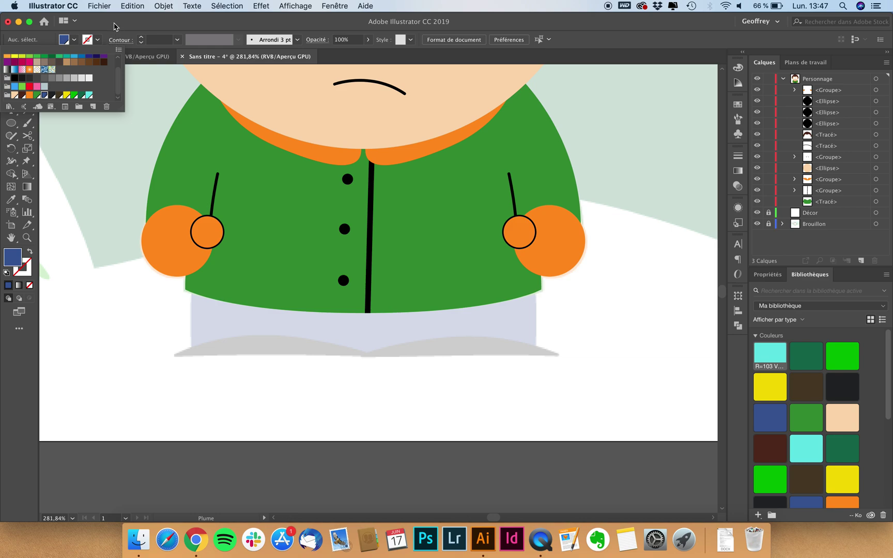
{"action": "left_click", "coordinate": [115, 27]}
{"action": "left_click", "coordinate": [195, 284]}
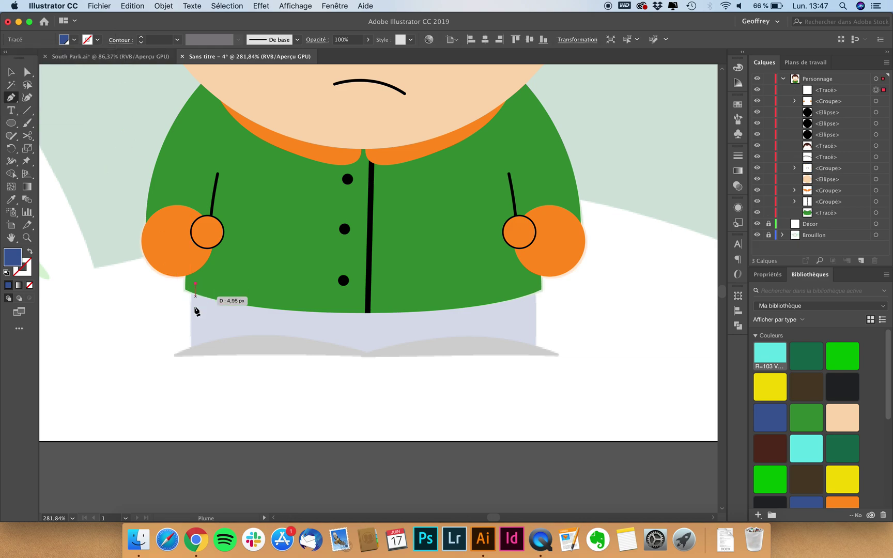
{"action": "left_click_drag", "start_coordinate": [195, 348], "coordinate": [199, 380]}
{"action": "key", "text": "BackSpace"}
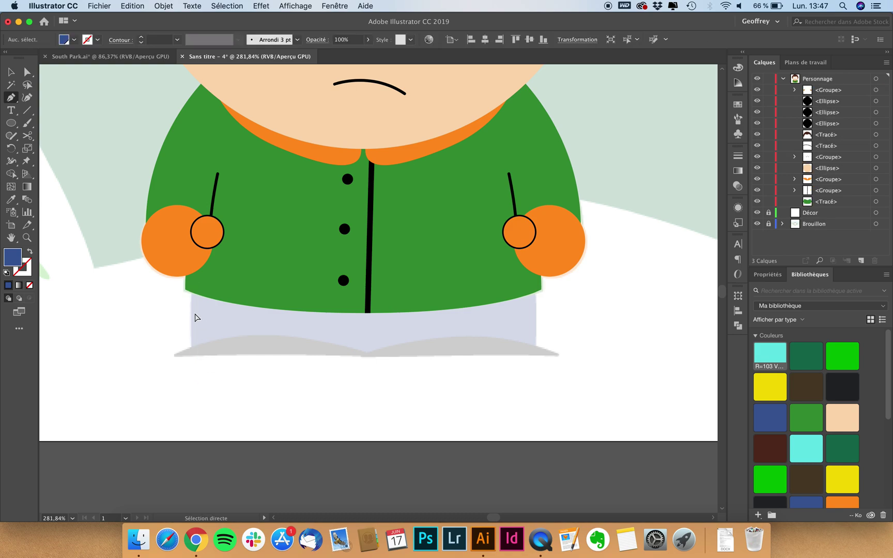
Step: Draw the left half of the trousers, about 62 px wide, with a curved outer edge and its top overlapping the shirt hem
{"action": "left_click", "coordinate": [194, 286]}
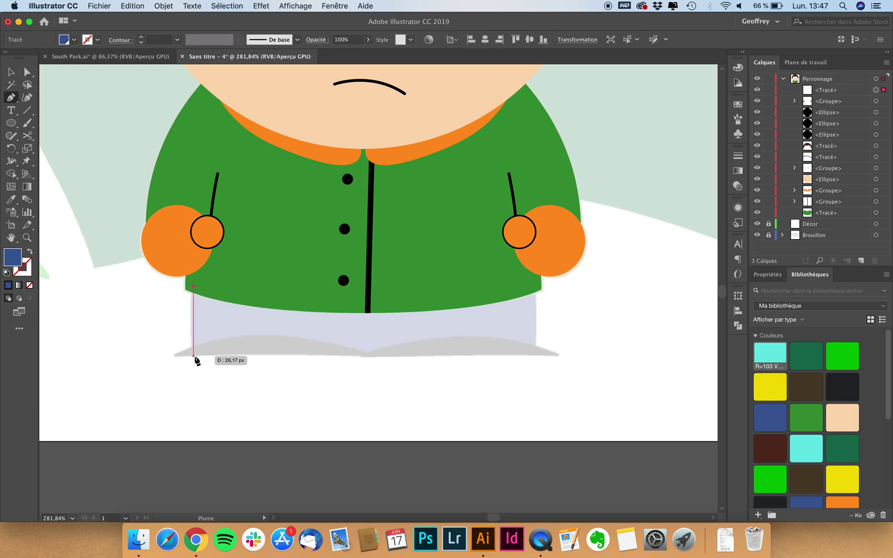
{"action": "left_click_drag", "start_coordinate": [195, 352], "coordinate": [205, 389]}
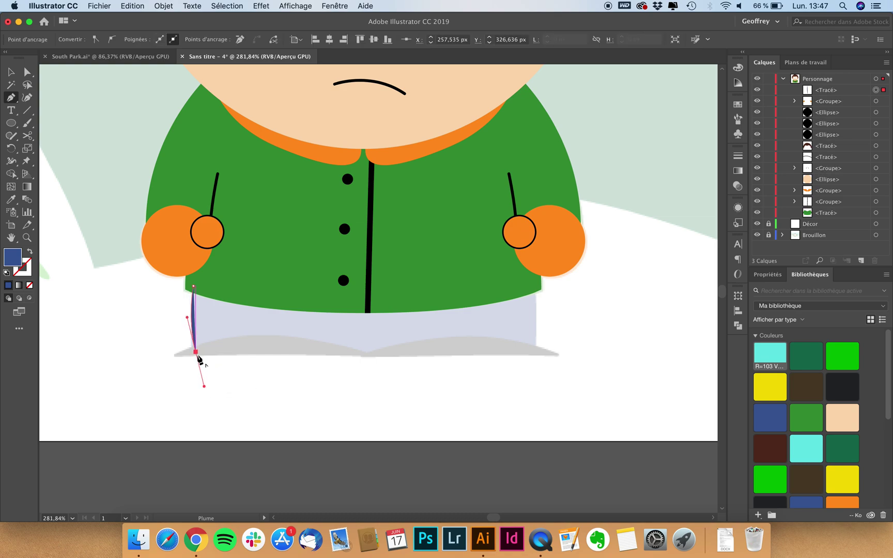
{"action": "left_click", "coordinate": [196, 353]}
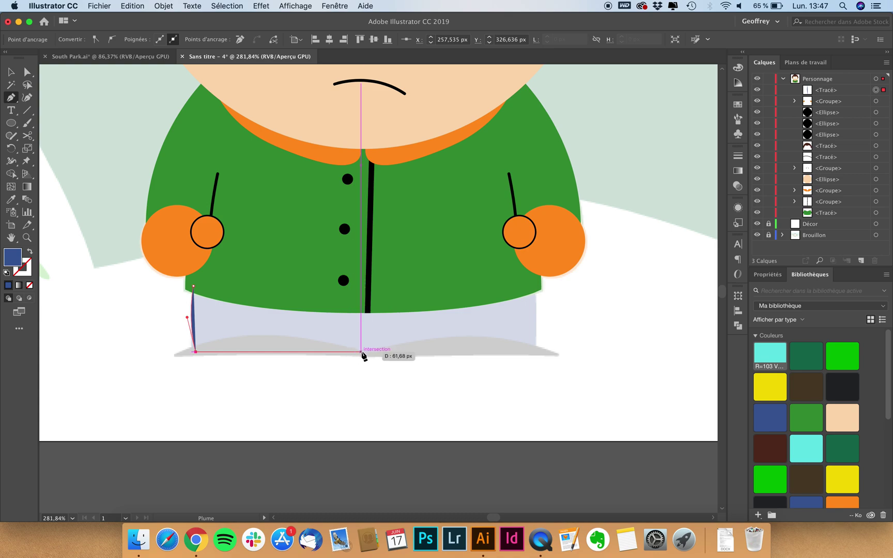
{"action": "left_click", "coordinate": [362, 352]}
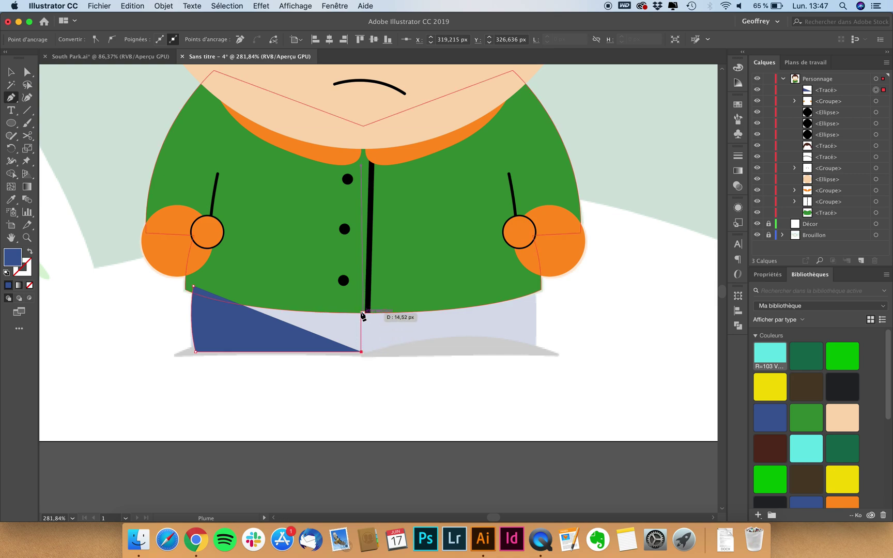
{"action": "left_click", "coordinate": [361, 304]}
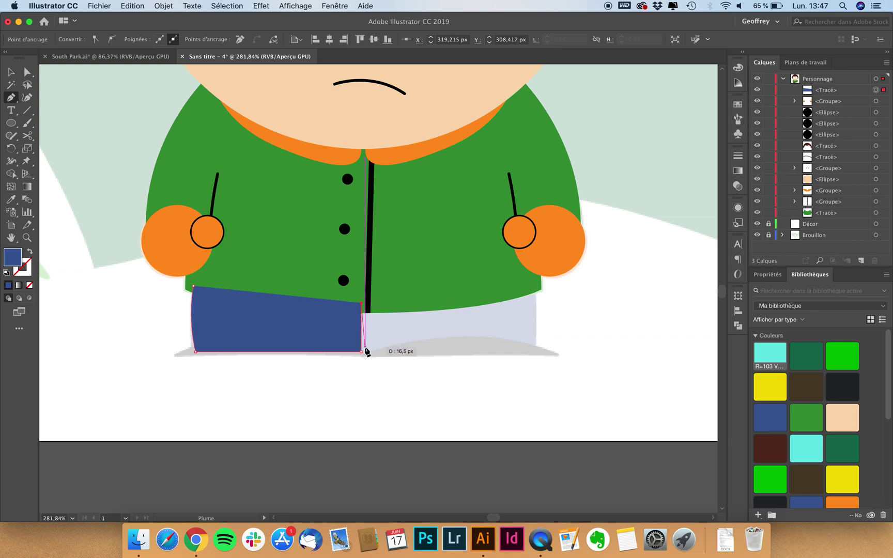
{"action": "left_click", "coordinate": [195, 287]}
Step: Place a mirrored duplicate of the blue trouser half against its inner edge to form the right half
{"action": "key", "text": "v"}
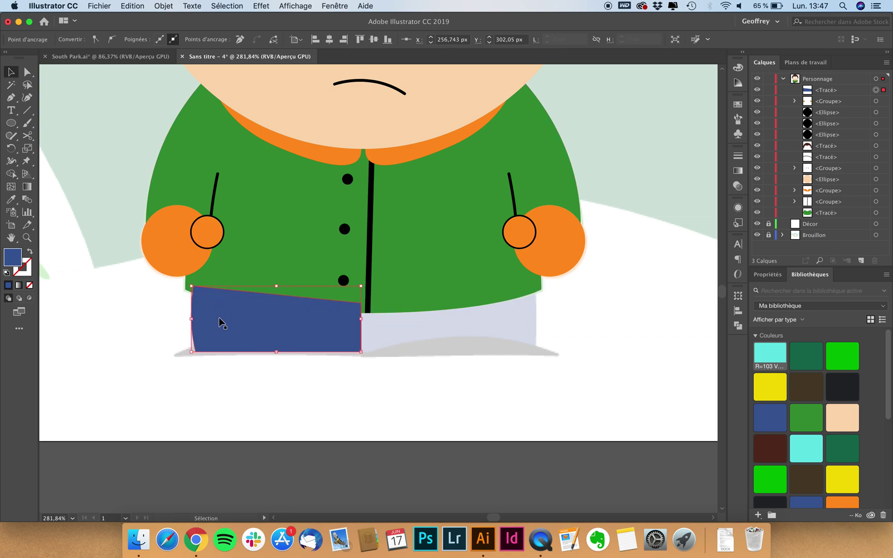
{"action": "left_click_drag", "start_coordinate": [220, 322], "coordinate": [398, 316], "text": "alt"}
{"action": "right_click", "coordinate": [398, 316]}
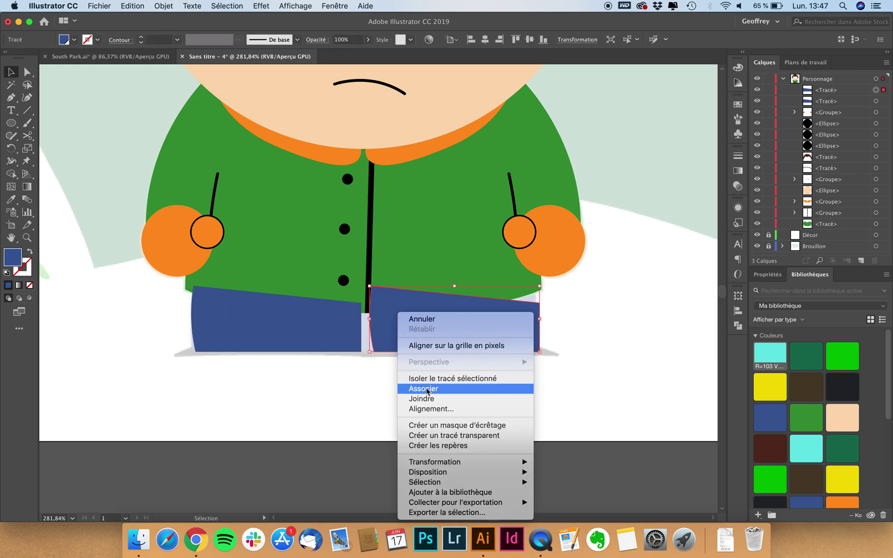
{"action": "mouse_move", "coordinate": [460, 473]}
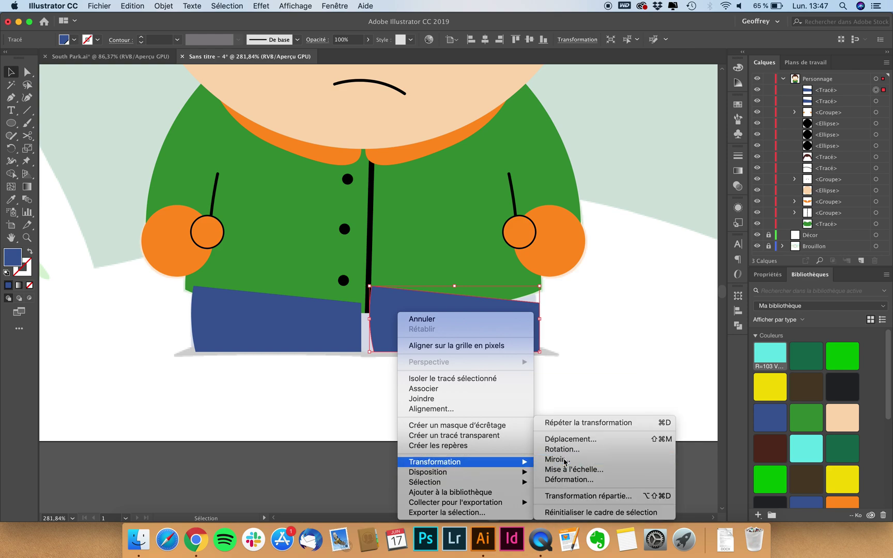
{"action": "left_click", "coordinate": [565, 461]}
{"action": "left_click", "coordinate": [681, 375]}
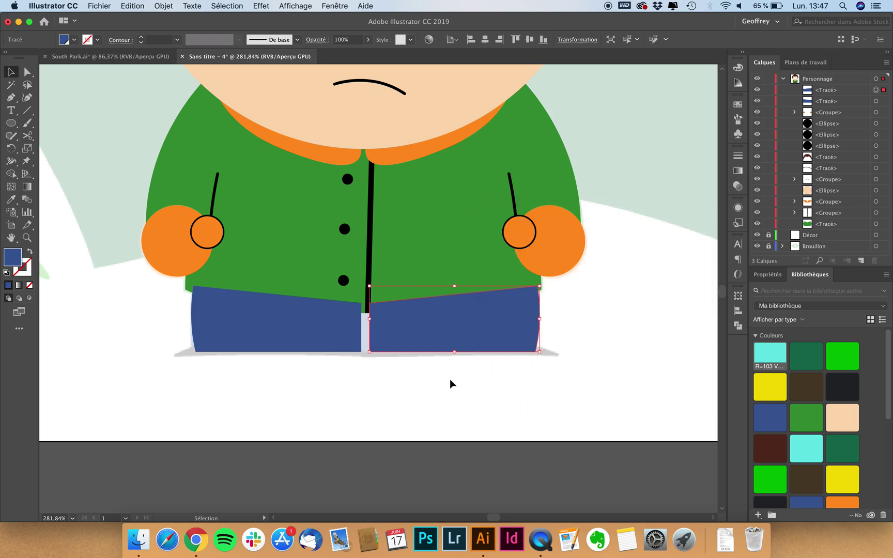
{"action": "left_click_drag", "start_coordinate": [488, 329], "coordinate": [480, 331]}
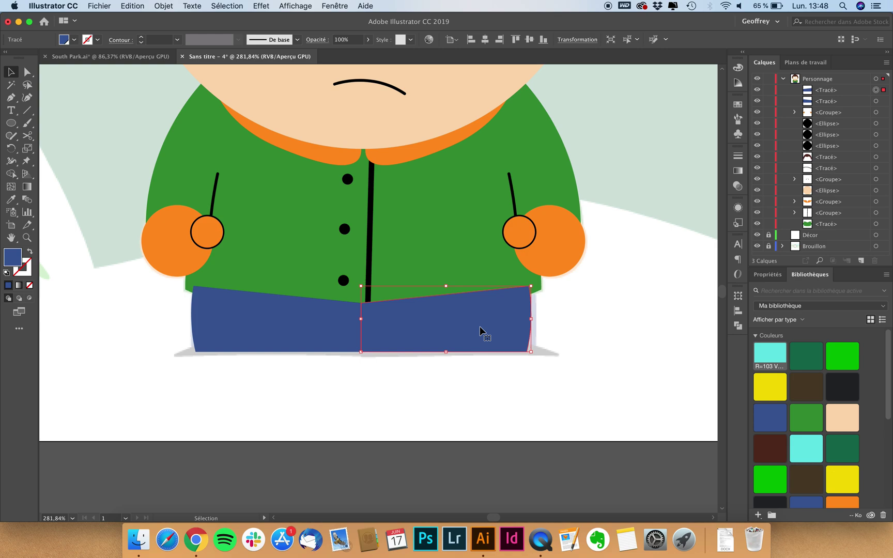
Step: Unite the two blue trouser halves into one shape with the Pathfinder, and deselect it
{"action": "left_click", "coordinate": [430, 408]}
{"action": "left_click_drag", "start_coordinate": [436, 373], "coordinate": [344, 331]}
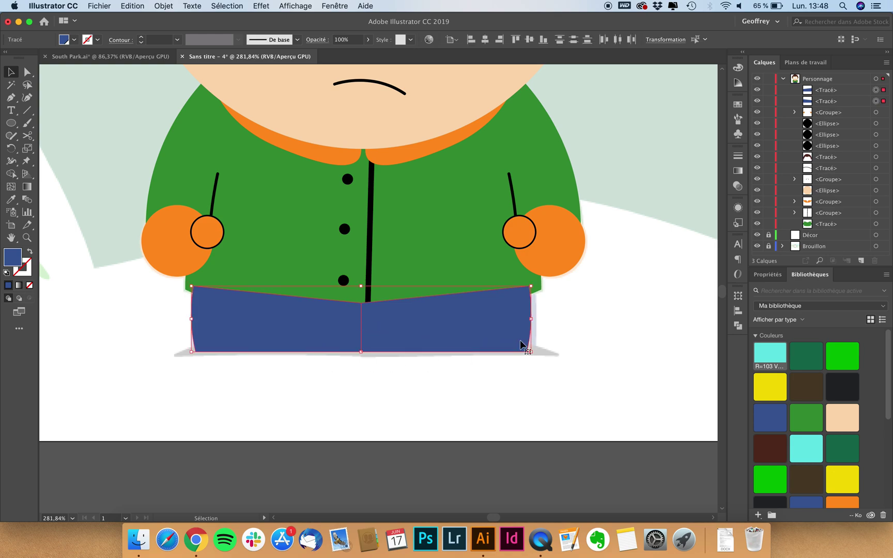
{"action": "left_click", "coordinate": [738, 325]}
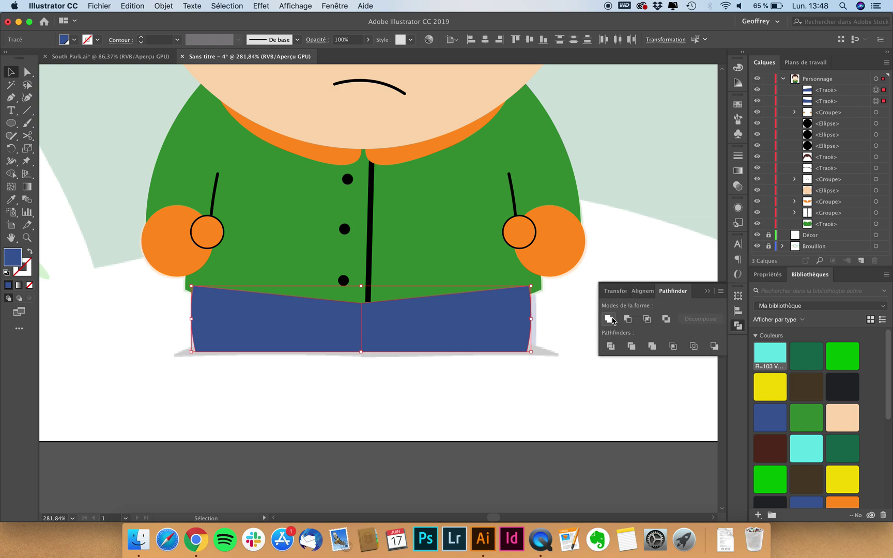
{"action": "left_click", "coordinate": [610, 320]}
{"action": "left_click", "coordinate": [399, 406]}
Step: Stretch the united trousers sideways to the sketch's right edge and extend their top higher over the shirt
{"action": "left_click", "coordinate": [423, 342]}
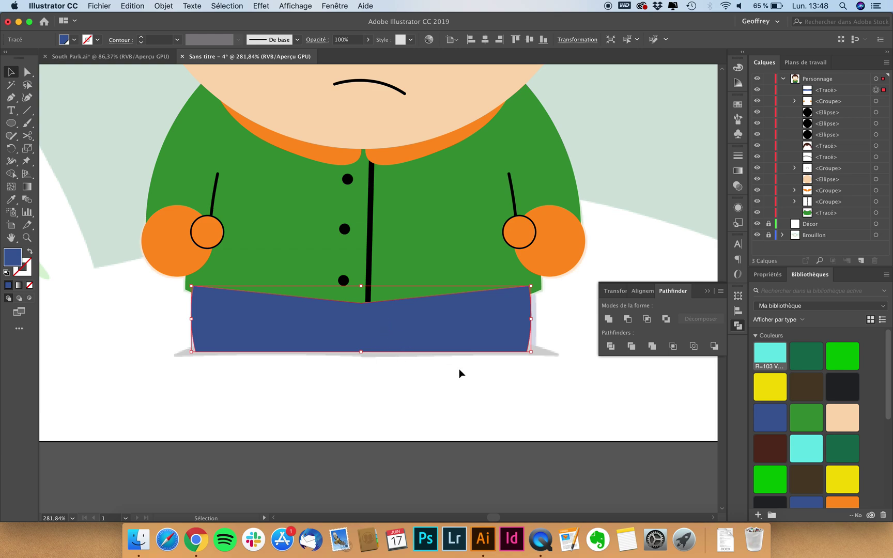
{"action": "left_click_drag", "start_coordinate": [534, 321], "coordinate": [537, 320]}
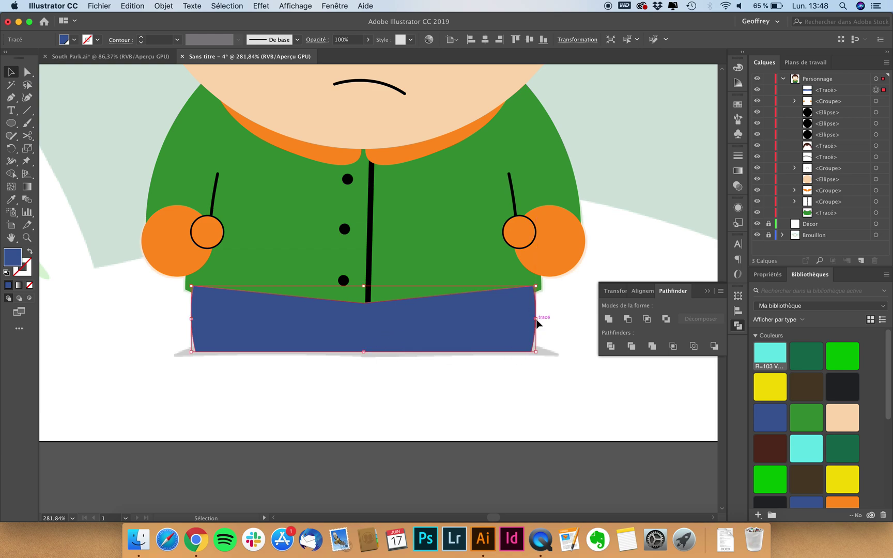
{"action": "left_click_drag", "start_coordinate": [363, 286], "coordinate": [361, 265]}
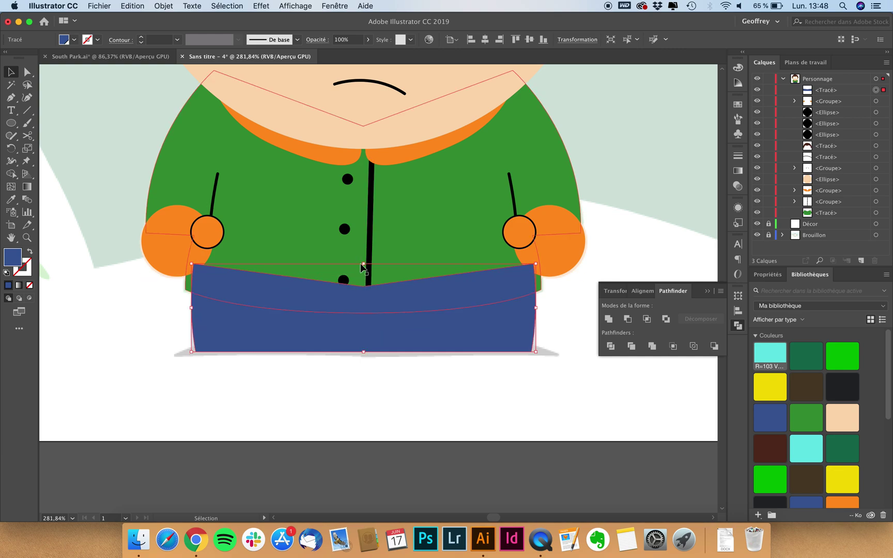
{"action": "left_click", "coordinate": [408, 396]}
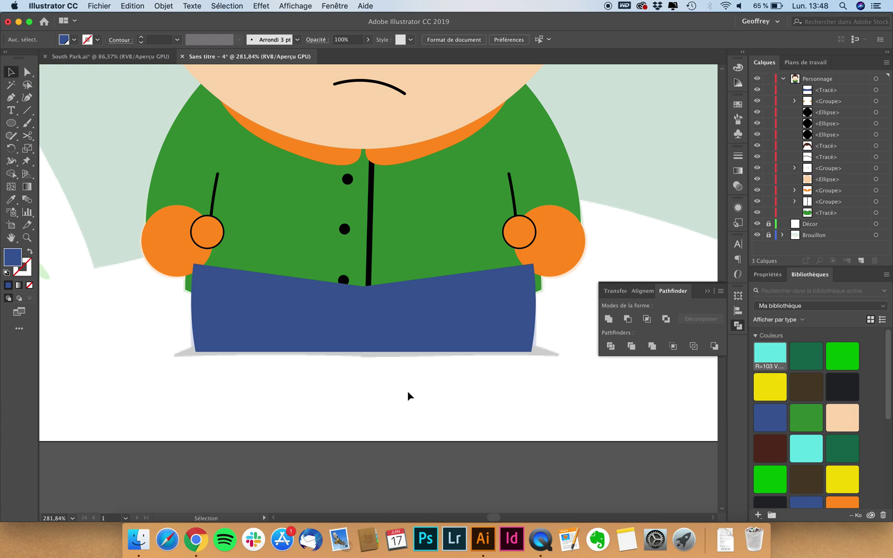
Step: Send the blue trousers to the back of the layer so they sit behind the shirt
{"action": "left_click", "coordinate": [425, 343]}
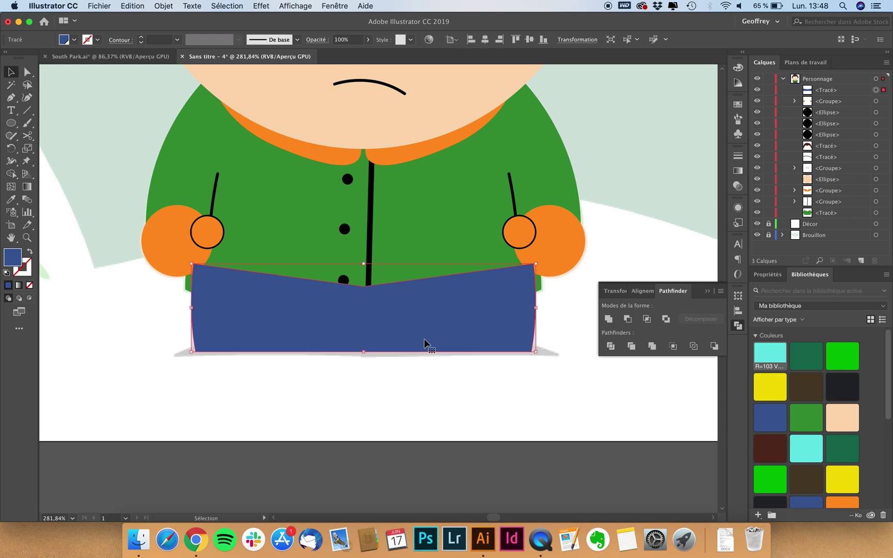
{"action": "right_click", "coordinate": [425, 344]}
{"action": "mouse_move", "coordinate": [508, 471]}
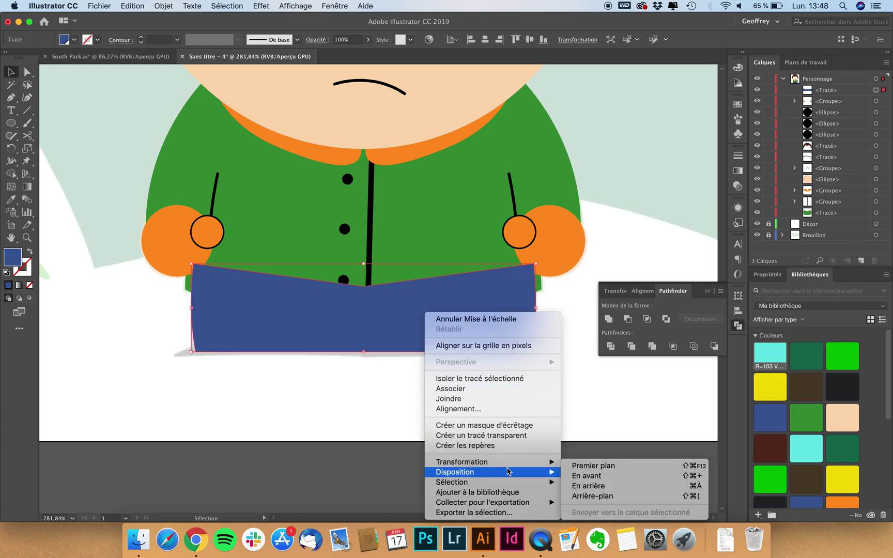
{"action": "left_click", "coordinate": [600, 497]}
{"action": "left_click", "coordinate": [455, 410]}
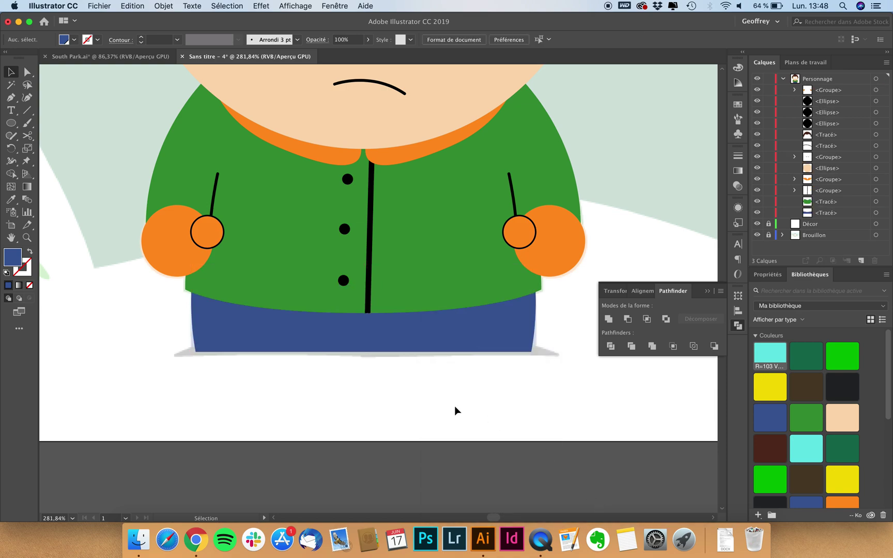
Step: Swap the trousers' fill and stroke to show them as a blue outline over the sketch, and collapse the Pathfinder options
{"action": "left_click", "coordinate": [409, 342]}
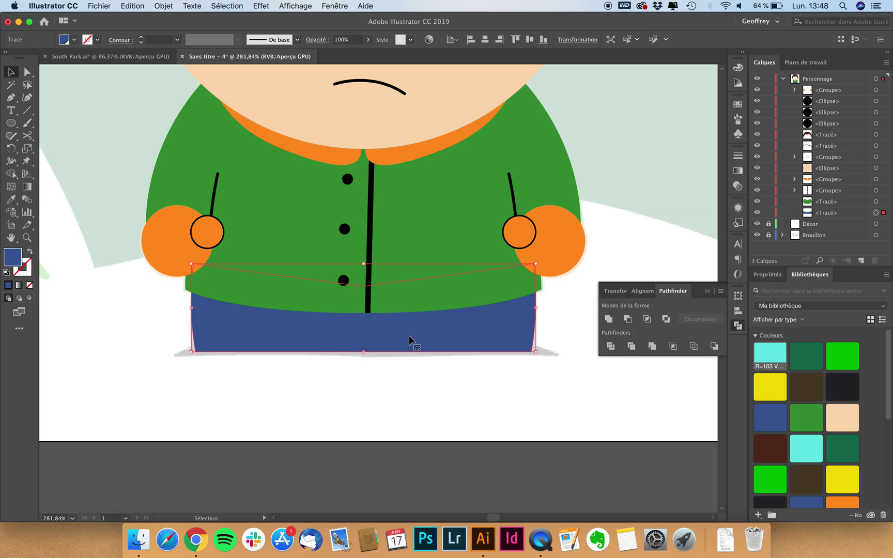
{"action": "key", "text": "shift+x"}
{"action": "left_click", "coordinate": [273, 364]}
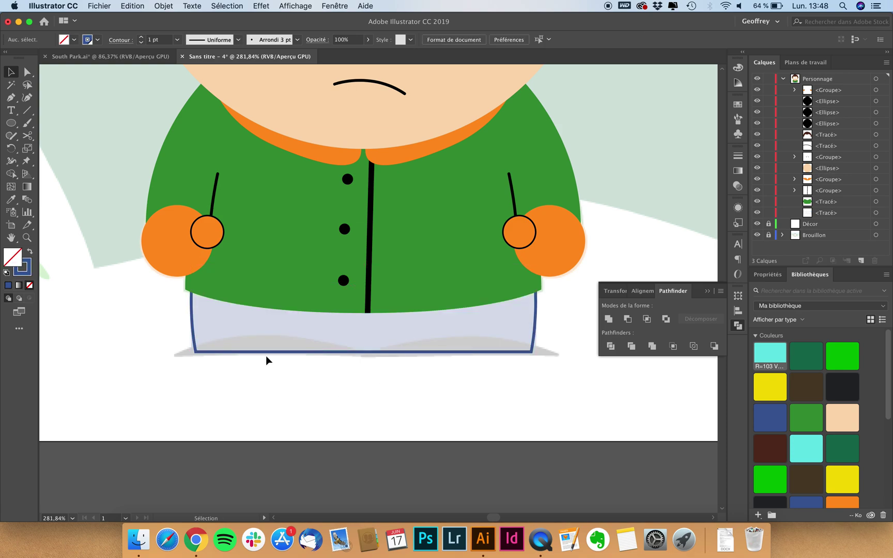
{"action": "scroll", "coordinate": [199, 348], "scroll_direction": "up", "scroll_amount": 5}
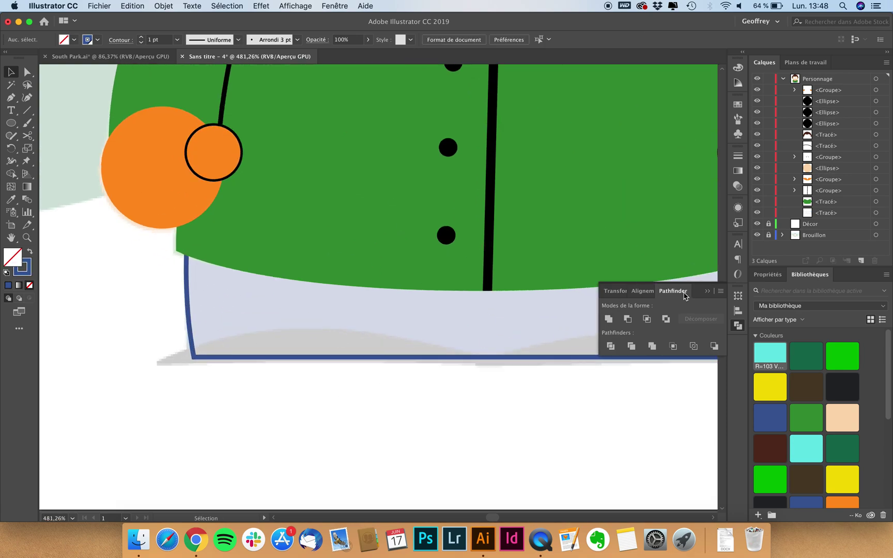
{"action": "left_click", "coordinate": [685, 293]}
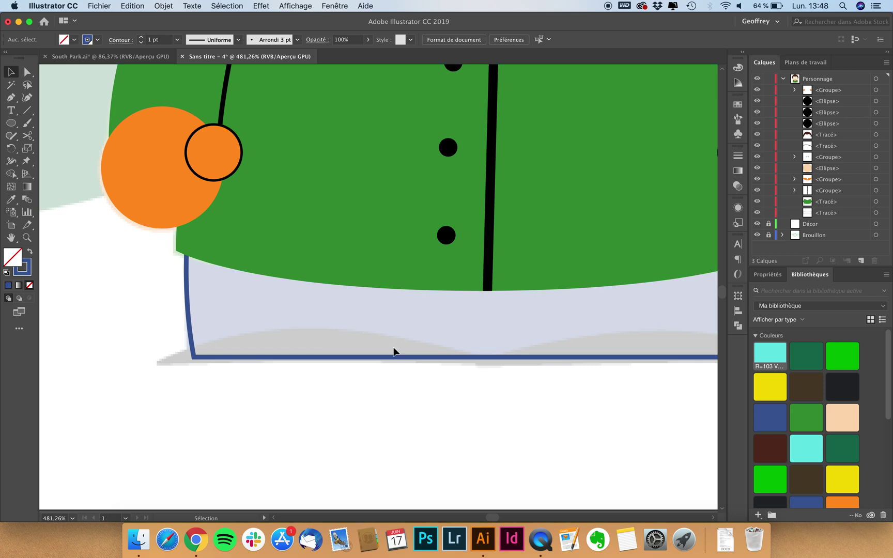
{"action": "scroll", "coordinate": [394, 349], "scroll_direction": "right", "scroll_amount": 3}
{"action": "scroll", "coordinate": [394, 349], "scroll_direction": "down", "scroll_amount": 1}
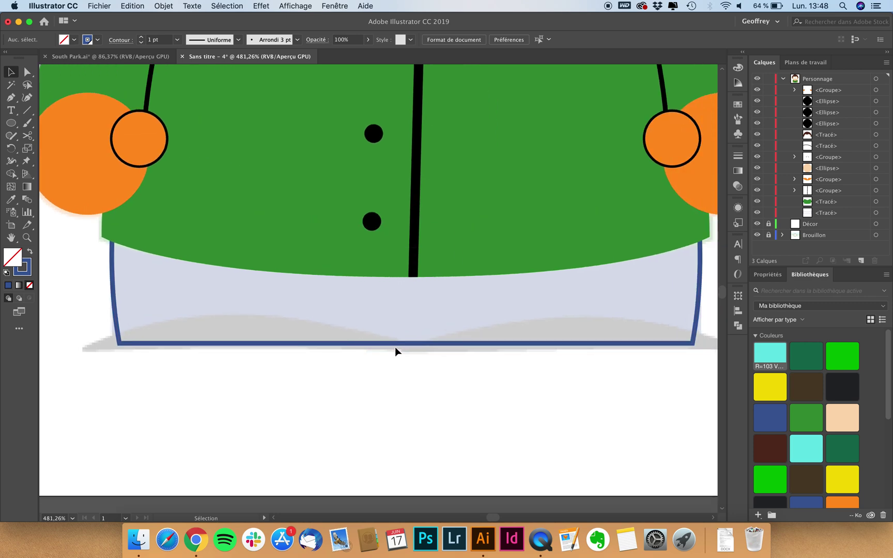
Step: Trace the left shoe as a closed curved outline over the sketch with the Pen tool, using a near-black stroke and no fill
{"action": "left_click", "coordinate": [11, 98]}
{"action": "scroll", "coordinate": [116, 271], "scroll_direction": "down", "scroll_amount": 2}
{"action": "scroll", "coordinate": [116, 272], "scroll_direction": "left", "scroll_amount": 1}
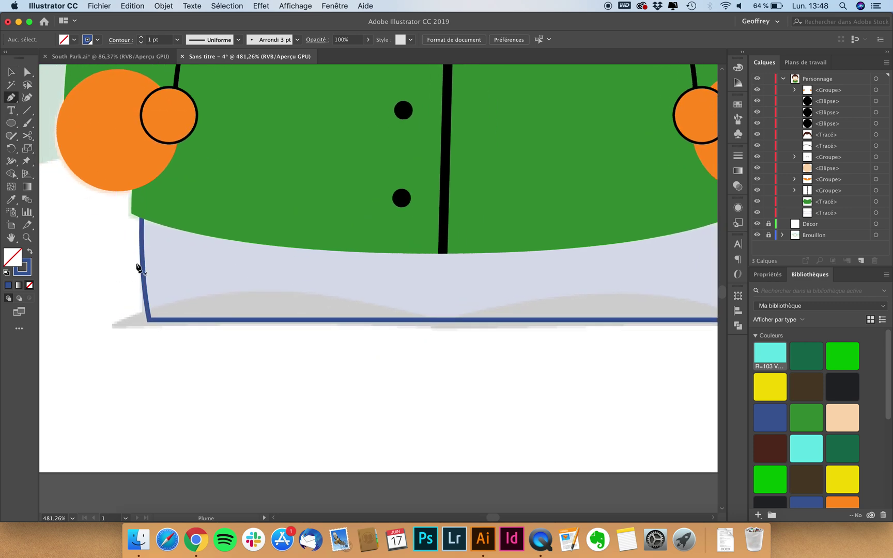
{"action": "left_click", "coordinate": [98, 40]}
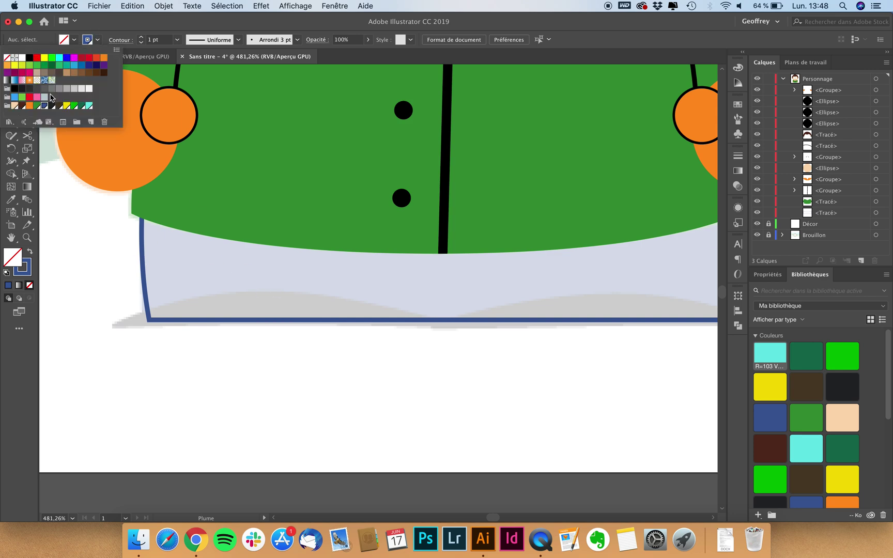
{"action": "left_click", "coordinate": [51, 106]}
{"action": "left_click", "coordinate": [122, 30]}
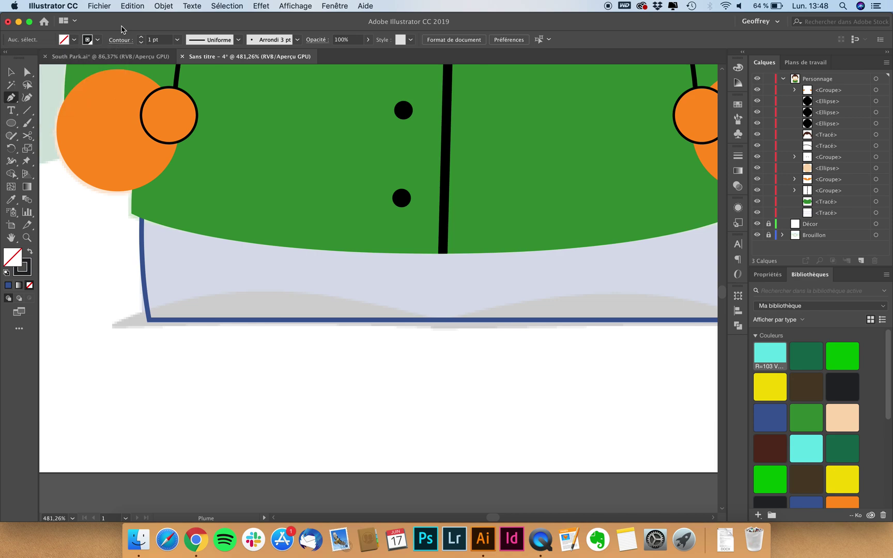
{"action": "left_click", "coordinate": [283, 291]}
{"action": "left_click", "coordinate": [134, 313]}
{"action": "left_click_drag", "start_coordinate": [134, 313], "coordinate": [104, 332]}
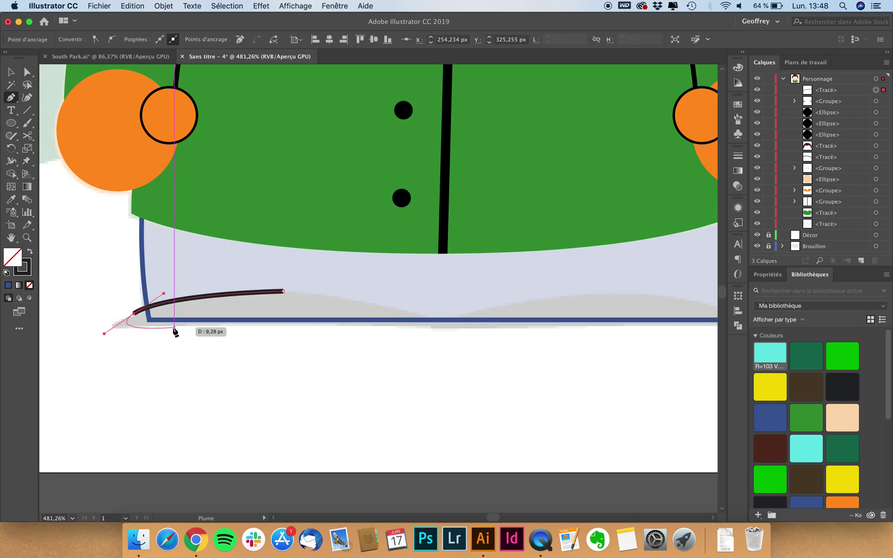
{"action": "left_click_drag", "start_coordinate": [222, 324], "coordinate": [222, 325]}
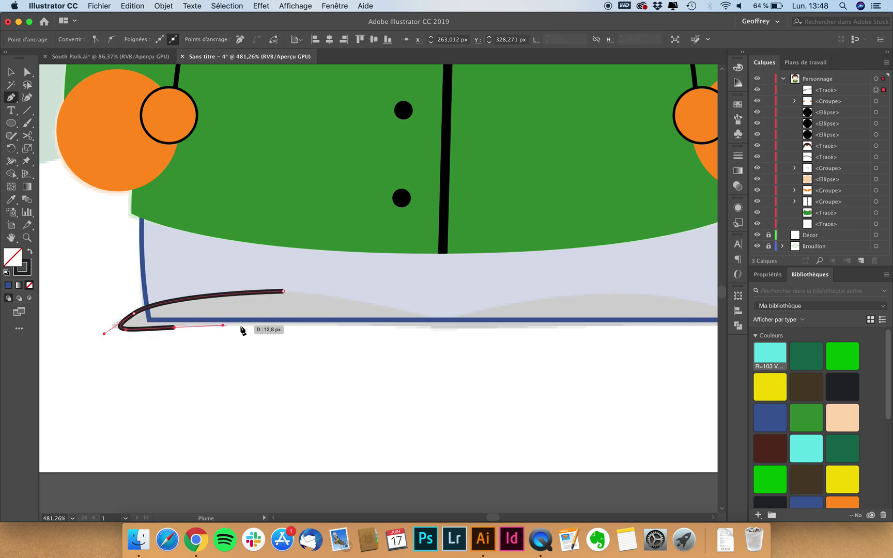
{"action": "left_click_drag", "start_coordinate": [372, 324], "coordinate": [260, 291]}
Step: Smooth the left shoe's upper curve by removing its surplus anchor point, and reshape its underside to follow the sketch
{"action": "left_click", "coordinate": [27, 72]}
{"action": "left_click", "coordinate": [11, 97]}
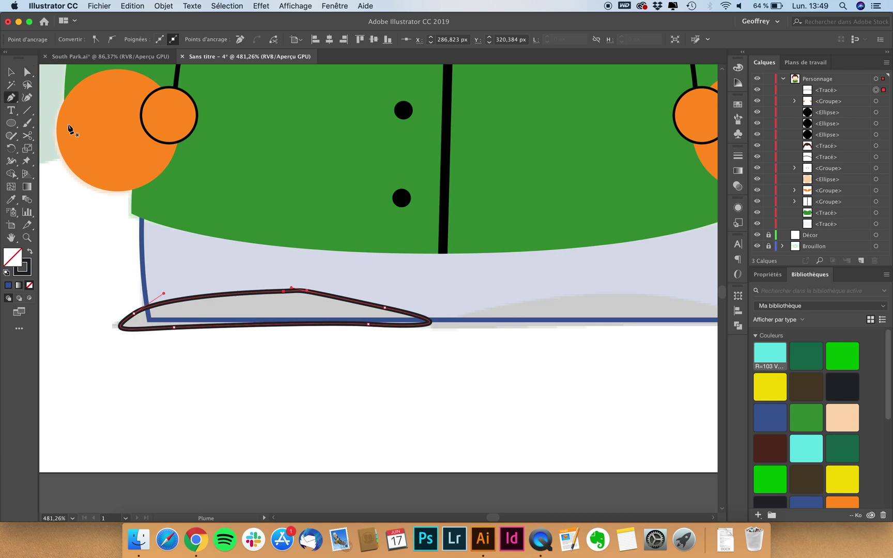
{"action": "scroll", "coordinate": [230, 269], "scroll_direction": "up", "scroll_amount": 2}
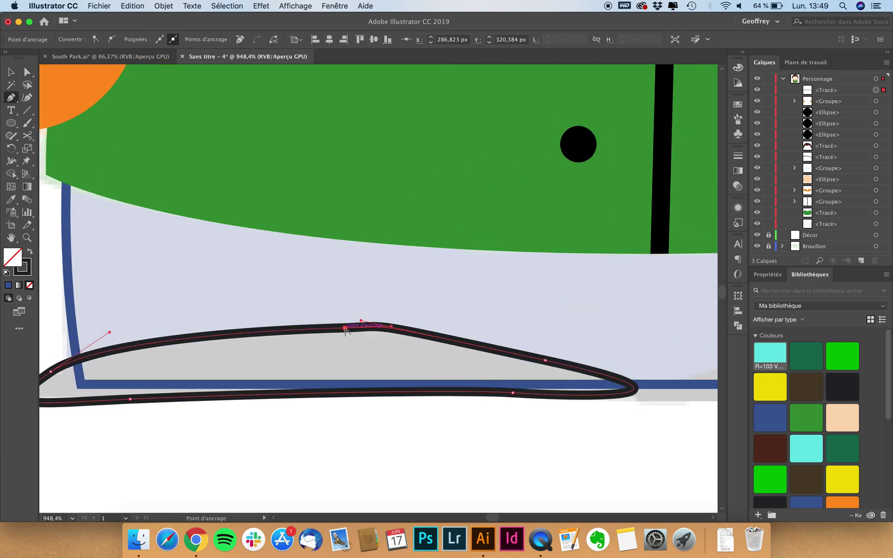
{"action": "left_click_drag", "start_coordinate": [346, 328], "coordinate": [289, 332]}
{"action": "left_click", "coordinate": [22, 74]}
{"action": "left_click_drag", "start_coordinate": [349, 328], "coordinate": [385, 330]}
{"action": "left_click_drag", "start_coordinate": [513, 392], "coordinate": [492, 396]}
{"action": "left_click_drag", "start_coordinate": [426, 391], "coordinate": [383, 391]}
{"action": "scroll", "coordinate": [381, 449], "scroll_direction": "down", "scroll_amount": 1}
{"action": "left_click", "coordinate": [381, 448]}
Step: Adjust the curve handle near the left shoe's outer toe, and deselect the outline
{"action": "left_click", "coordinate": [112, 386]}
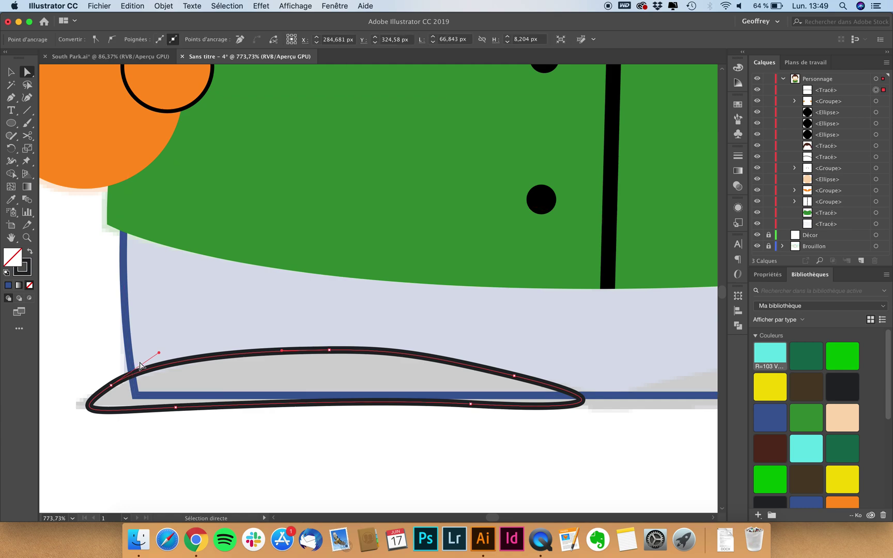
{"action": "left_click_drag", "start_coordinate": [158, 354], "coordinate": [171, 355]}
{"action": "left_click", "coordinate": [204, 439]}
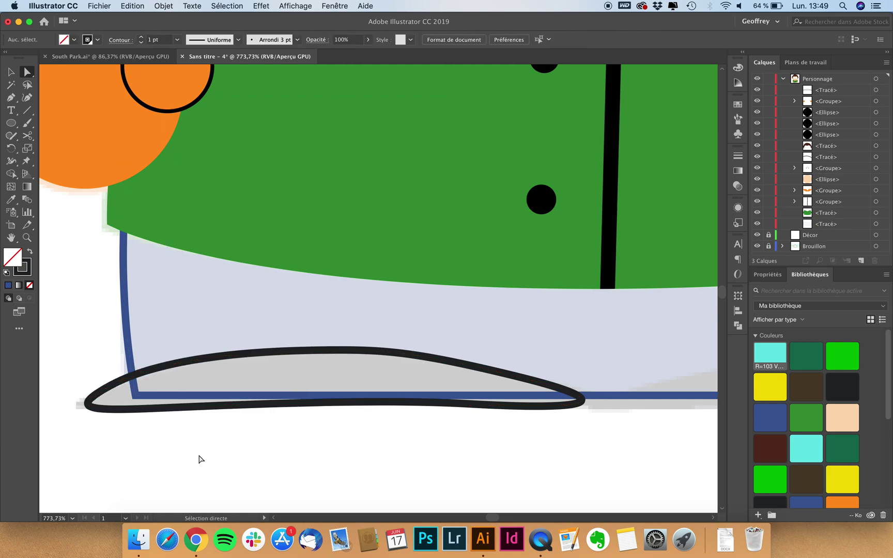
{"action": "scroll", "coordinate": [201, 459], "scroll_direction": "down", "scroll_amount": 1}
{"action": "key", "text": "v"}
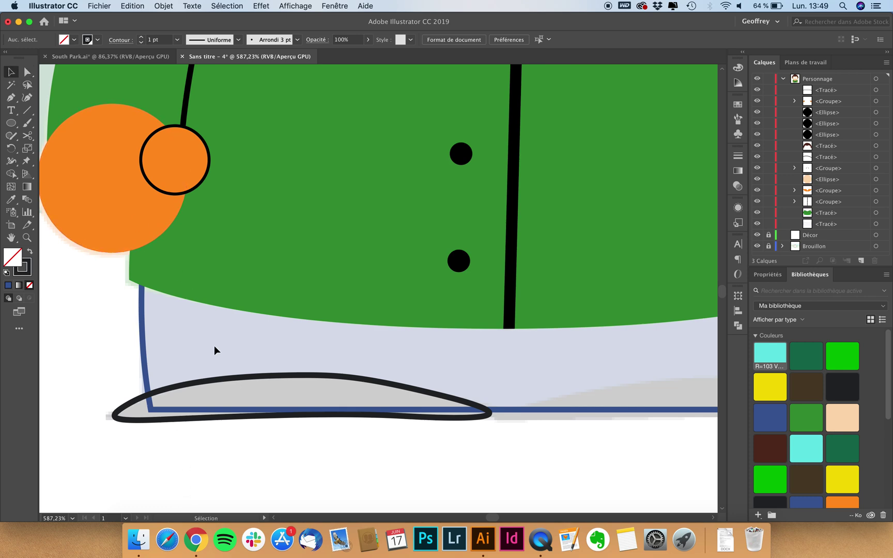
{"action": "scroll", "coordinate": [214, 347], "scroll_direction": "down", "scroll_amount": 1}
{"action": "left_click", "coordinate": [285, 368]}
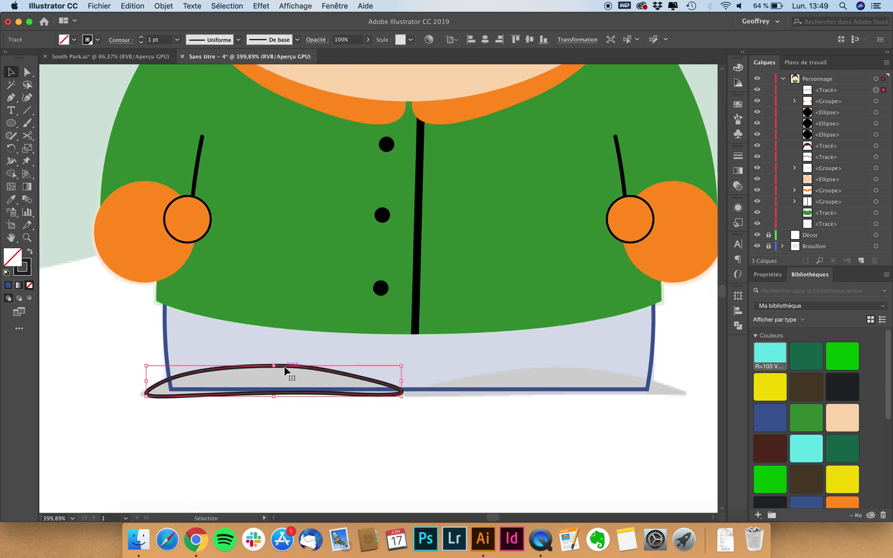
{"action": "left_click_drag", "start_coordinate": [249, 368], "coordinate": [523, 368]}
{"action": "left_click", "coordinate": [401, 394]}
{"action": "left_click", "coordinate": [454, 384]}
{"action": "key", "text": "Delete"}
Step: Widen the left shoe outline toward the middle of the character, keeping its outer end in place
{"action": "left_click", "coordinate": [399, 392]}
{"action": "left_click_drag", "start_coordinate": [402, 382], "coordinate": [429, 385]}
{"action": "left_click", "coordinate": [450, 438]}
Step: Duplicate the shoe outline horizontally onto the sketch's right shoe, overlapping the original slightly at the centre
{"action": "left_click", "coordinate": [304, 368]}
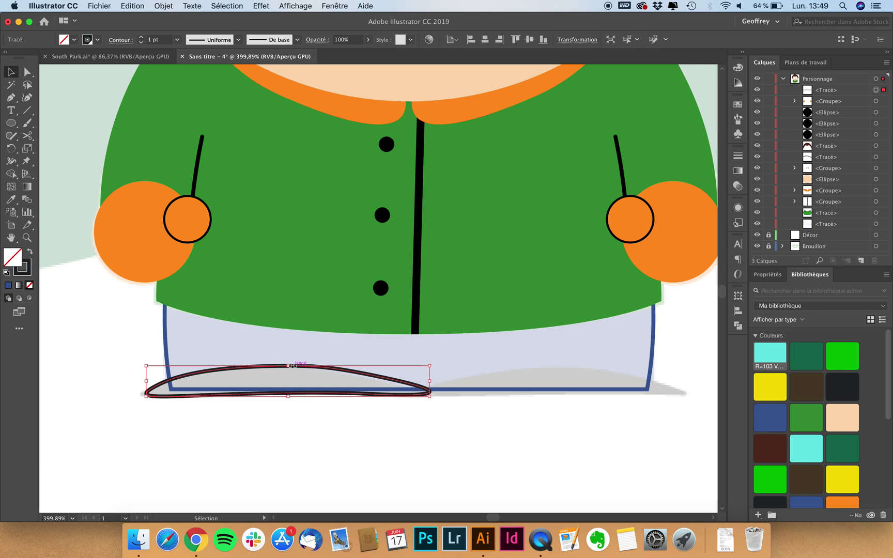
{"action": "left_click_drag", "start_coordinate": [299, 366], "coordinate": [556, 374]}
{"action": "left_click", "coordinate": [537, 438]}
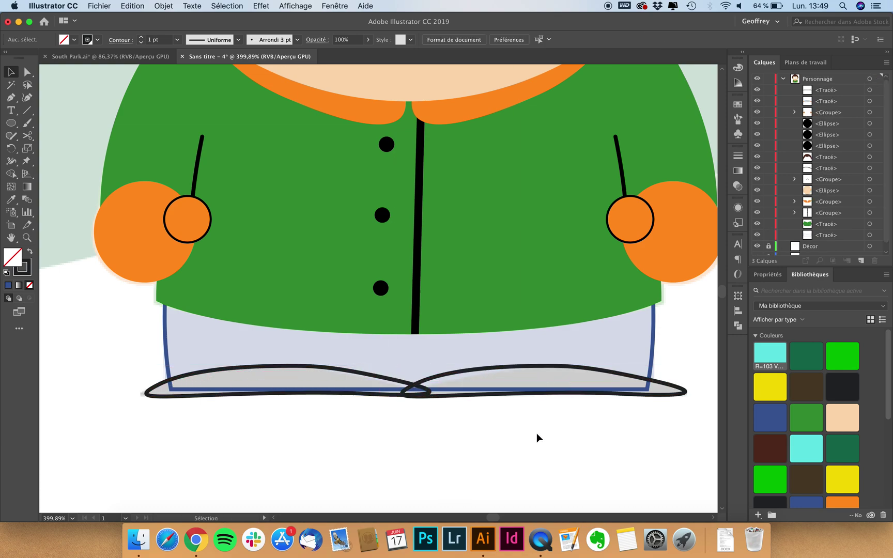
Step: Select both shoes and swap their fill and stroke to make them solid near-black shapes
{"action": "left_click", "coordinate": [459, 375]}
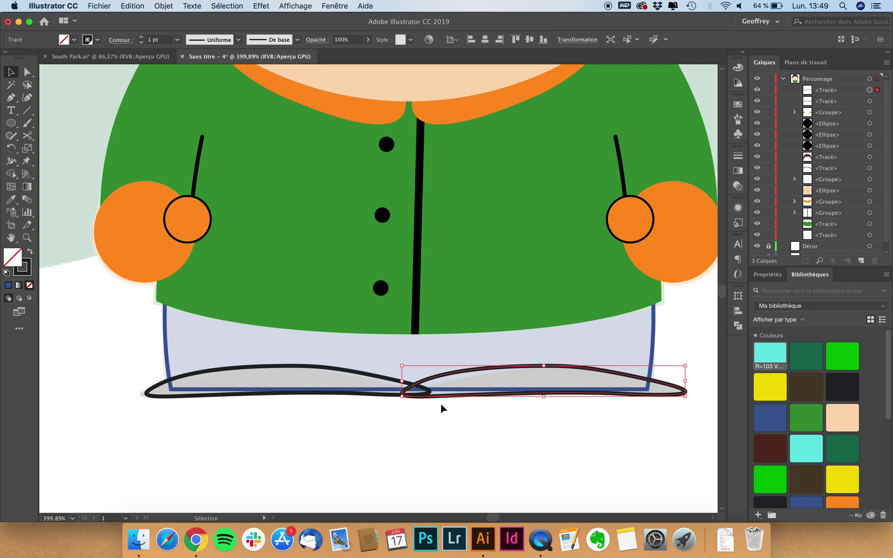
{"action": "left_click", "coordinate": [370, 376], "text": "shift"}
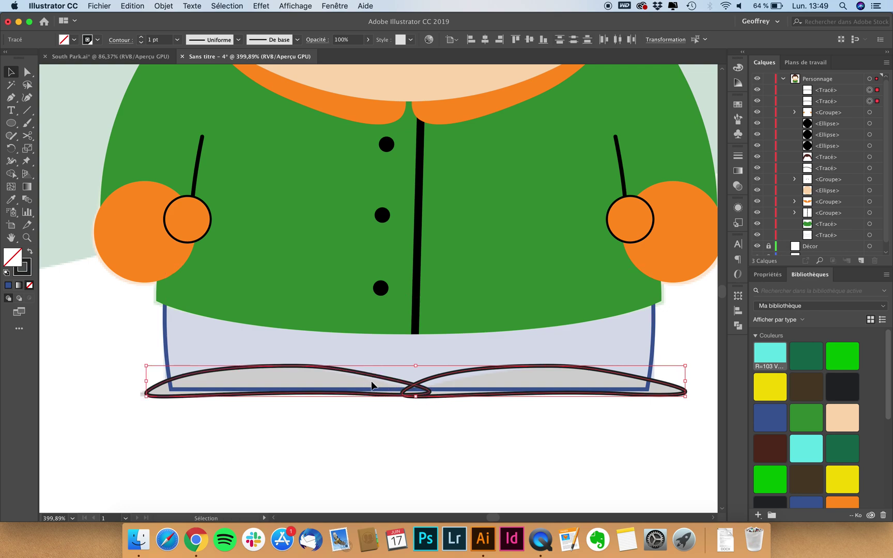
{"action": "key", "text": "shift+x"}
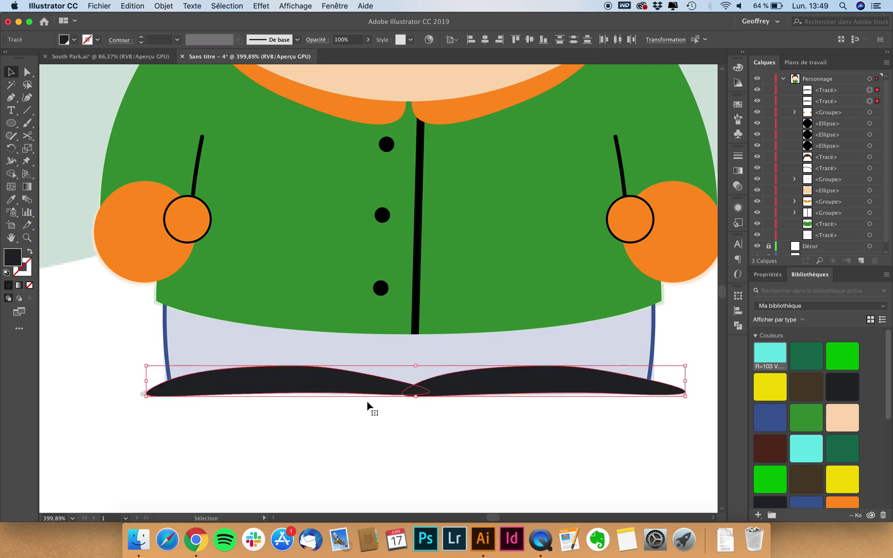
{"action": "left_click", "coordinate": [360, 434]}
Step: Swap the trousers' fill and stroke to restore their solid blue fill
{"action": "left_click", "coordinate": [168, 337]}
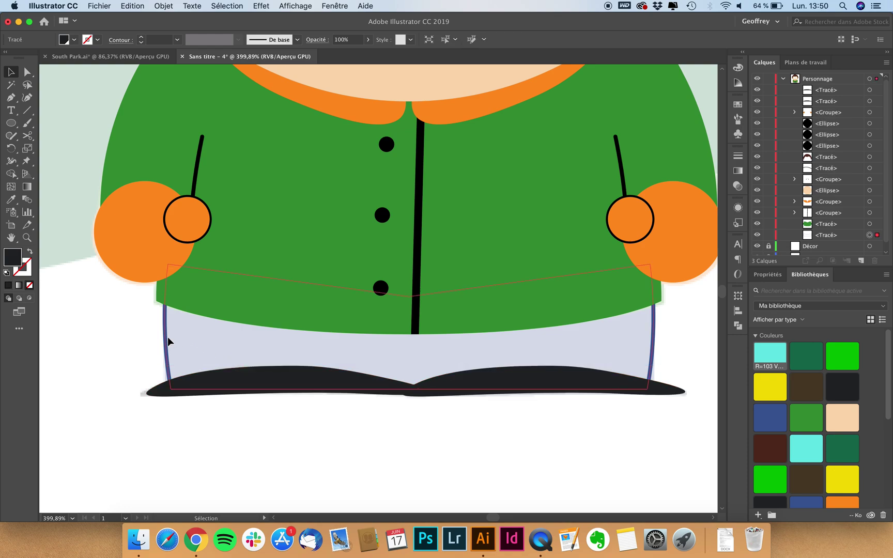
{"action": "key", "text": "shift+x"}
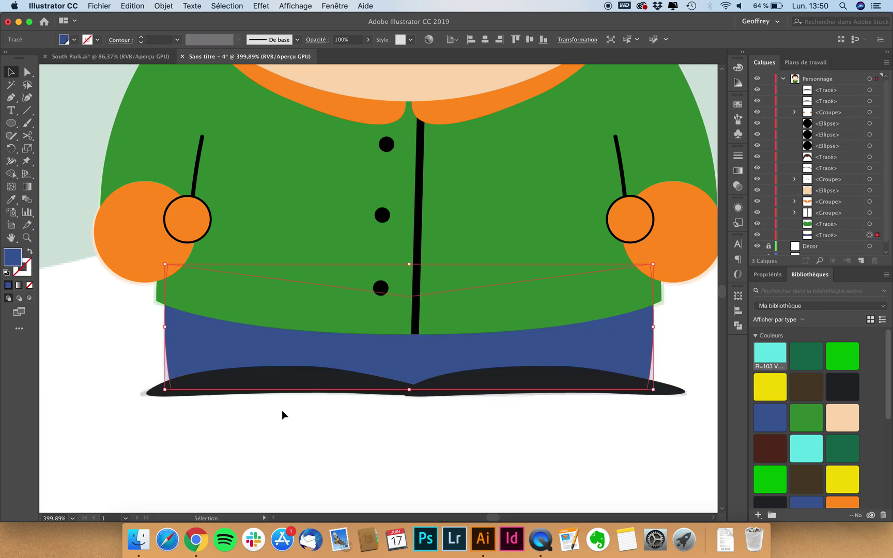
{"action": "left_click", "coordinate": [315, 417]}
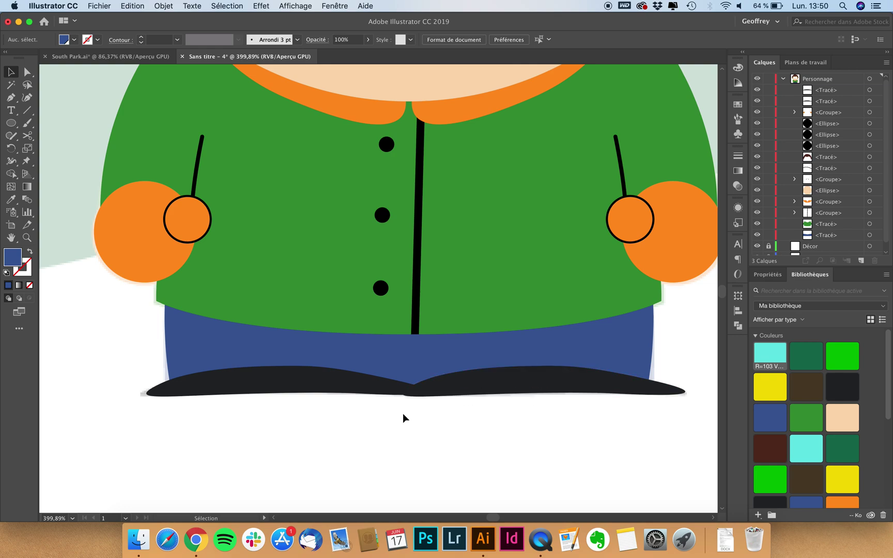
Step: Extend the left shoe's outer tip to the sketch's edge by lengthening the lower anchor's curve handle
{"action": "scroll", "coordinate": [353, 405], "scroll_direction": "up", "scroll_amount": 5}
{"action": "scroll", "coordinate": [658, 365], "scroll_direction": "right", "scroll_amount": 5}
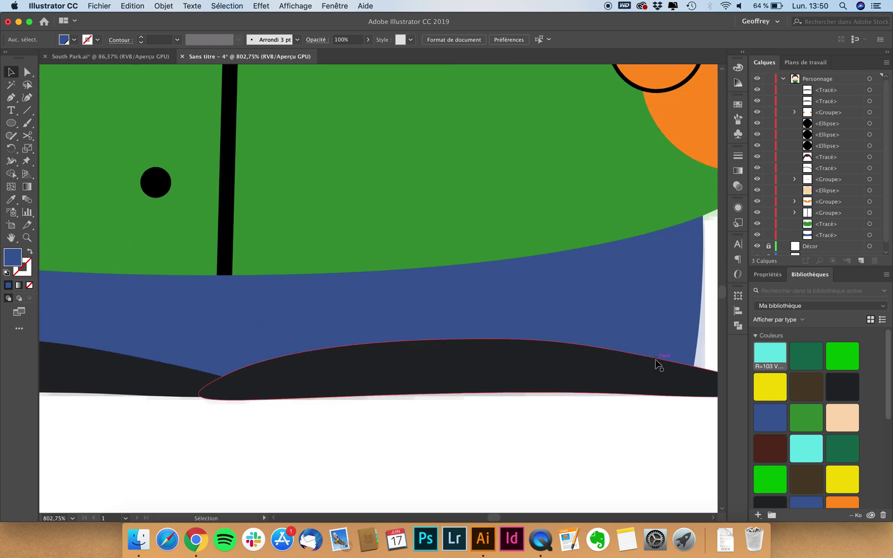
{"action": "scroll", "coordinate": [442, 388], "scroll_direction": "down", "scroll_amount": 8}
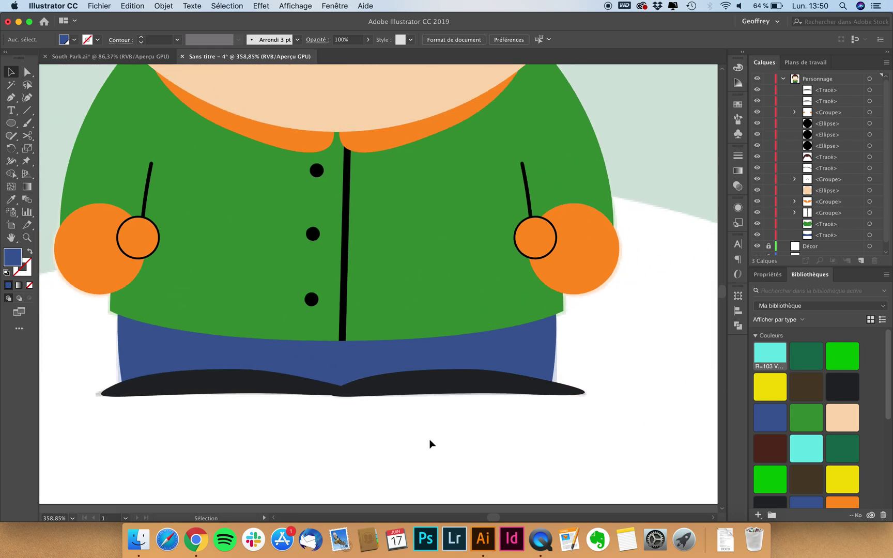
{"action": "scroll", "coordinate": [416, 442], "scroll_direction": "up", "scroll_amount": 3}
{"action": "scroll", "coordinate": [407, 454], "scroll_direction": "down", "scroll_amount": 1}
{"action": "scroll", "coordinate": [236, 406], "scroll_direction": "up", "scroll_amount": 5}
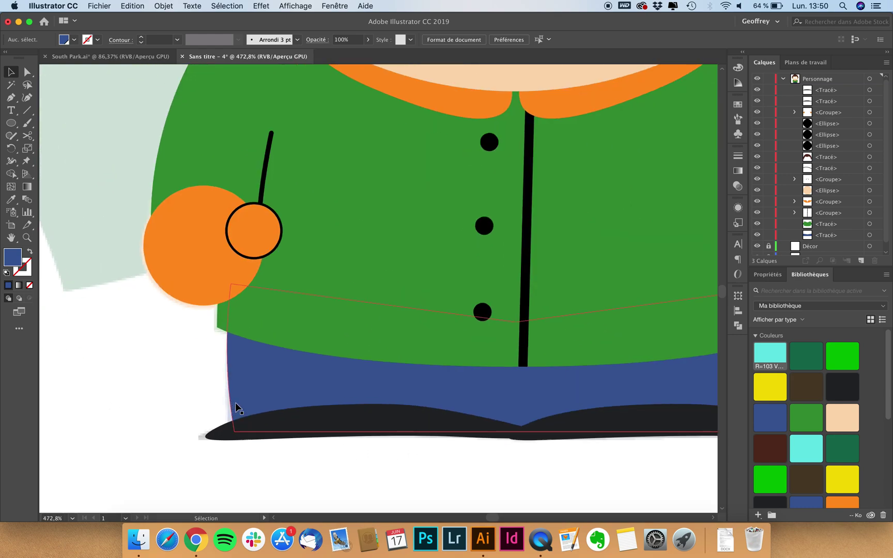
{"action": "left_click", "coordinate": [241, 436]}
{"action": "scroll", "coordinate": [242, 437], "scroll_direction": "up", "scroll_amount": 6}
{"action": "left_click", "coordinate": [27, 72]}
{"action": "left_click", "coordinate": [252, 399]}
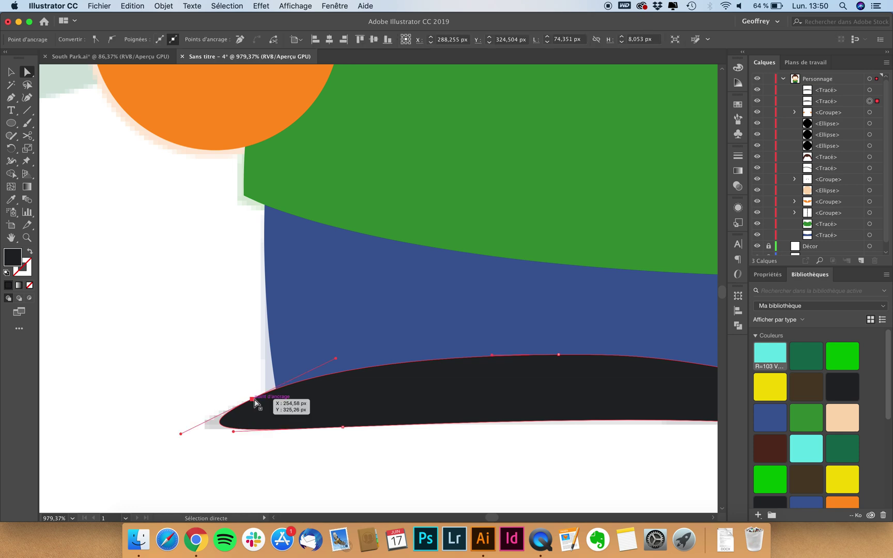
{"action": "left_click_drag", "start_coordinate": [234, 432], "coordinate": [163, 439]}
{"action": "left_click", "coordinate": [284, 484]}
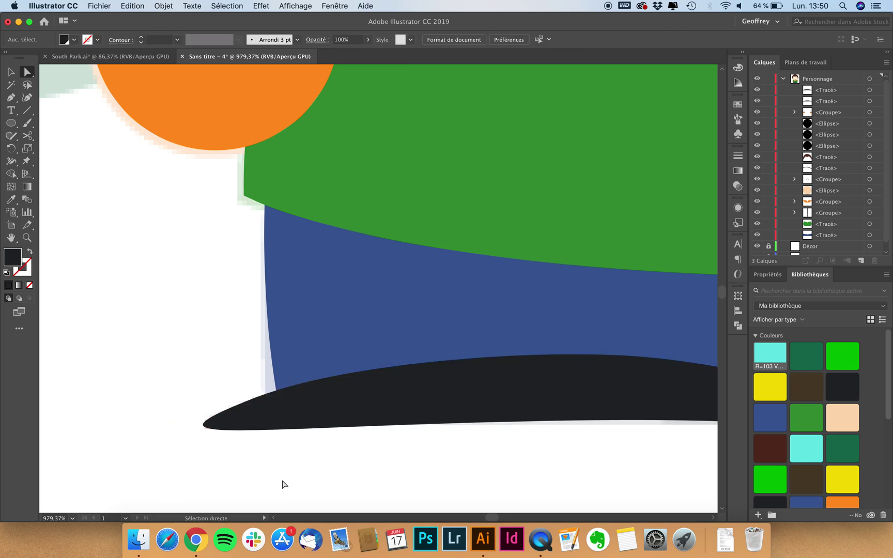
Step: Rotate the left shoe very slightly to level it with the sketch, and deselect it
{"action": "scroll", "coordinate": [283, 484], "scroll_direction": "down", "scroll_amount": 3}
{"action": "scroll", "coordinate": [283, 484], "scroll_direction": "down", "scroll_amount": 2}
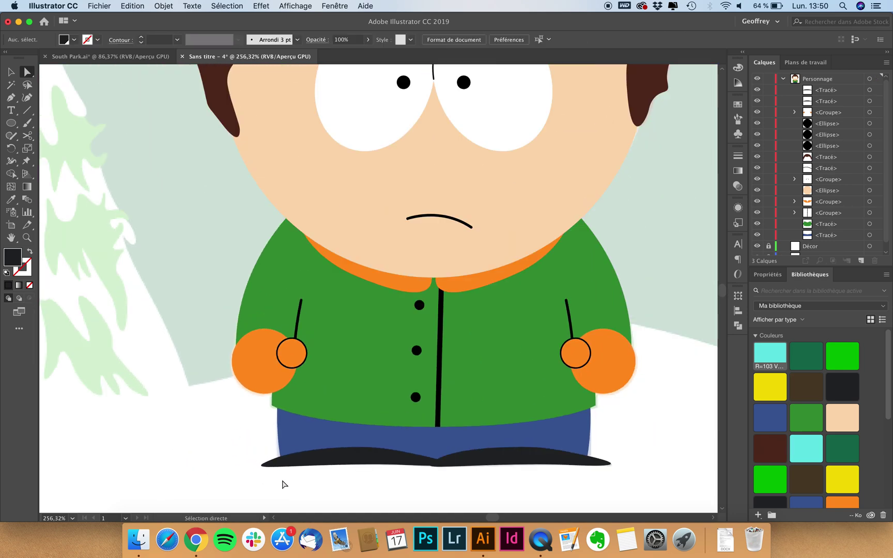
{"action": "scroll", "coordinate": [283, 483], "scroll_direction": "up", "scroll_amount": 1}
{"action": "scroll", "coordinate": [365, 432], "scroll_direction": "up", "scroll_amount": 2}
{"action": "scroll", "coordinate": [454, 417], "scroll_direction": "up", "scroll_amount": 1}
{"action": "left_click", "coordinate": [510, 410]}
{"action": "key", "text": "v"}
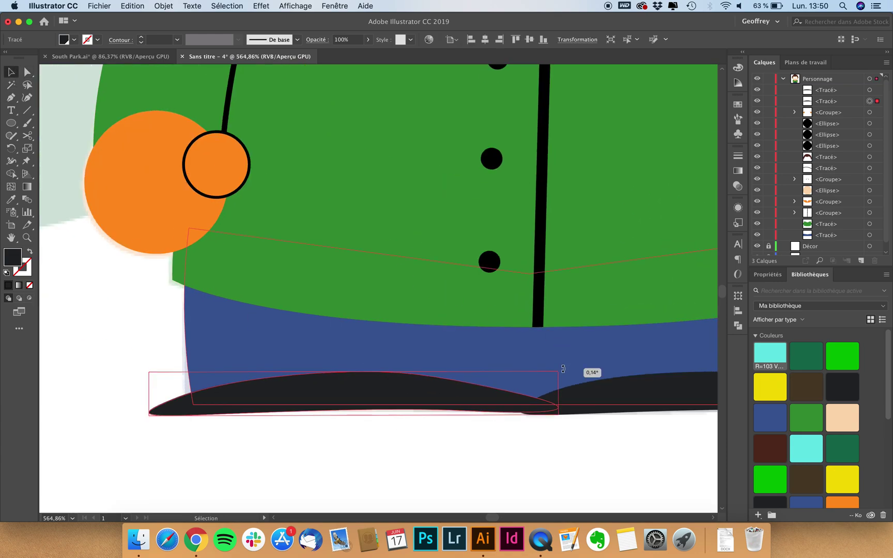
{"action": "left_click", "coordinate": [532, 428]}
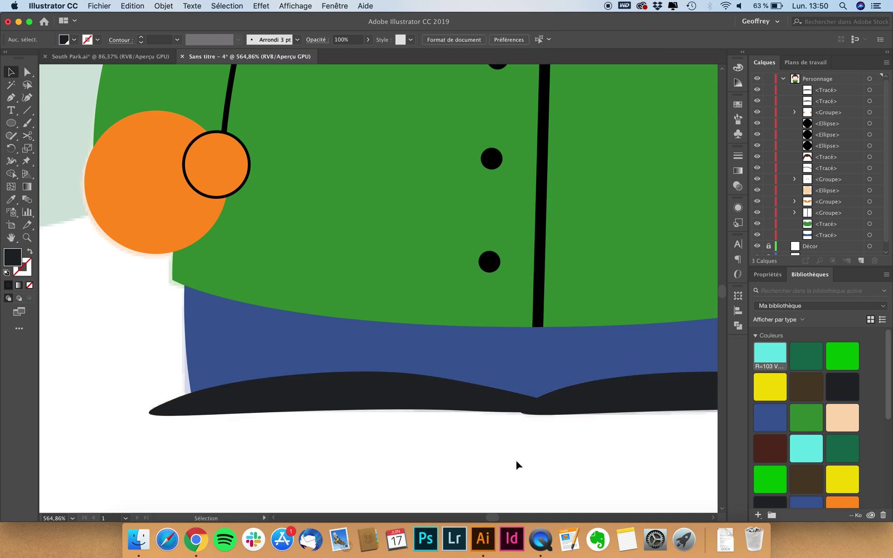
Step: Collapse the Personnage layer and hide the Brouillon layer to show the finished character alone
{"action": "scroll", "coordinate": [516, 461], "scroll_direction": "down", "scroll_amount": 3}
{"action": "scroll", "coordinate": [462, 461], "scroll_direction": "down", "scroll_amount": 3}
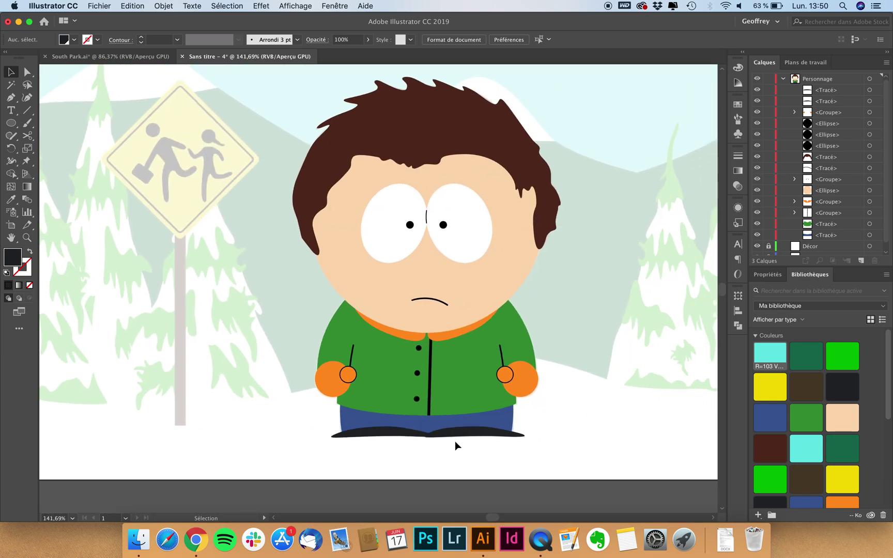
{"action": "left_click", "coordinate": [785, 79]}
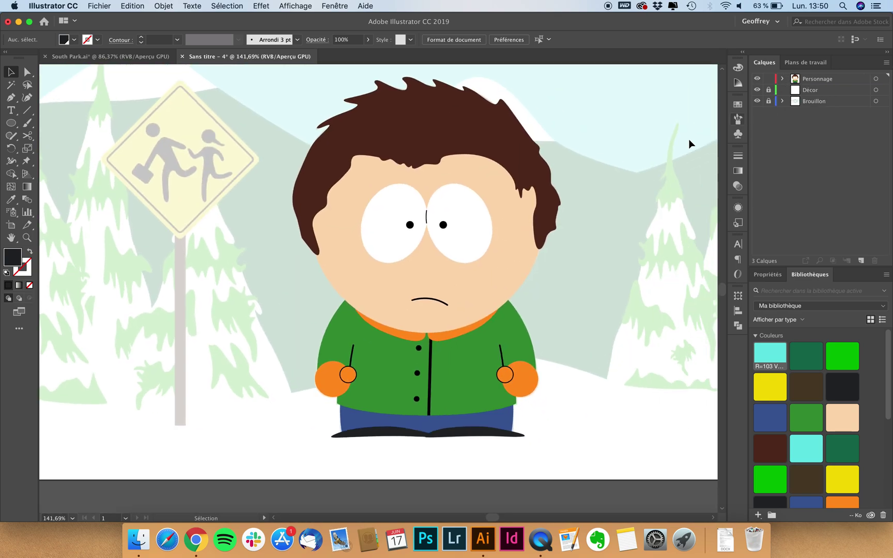
{"action": "scroll", "coordinate": [540, 202], "scroll_direction": "down", "scroll_amount": 2}
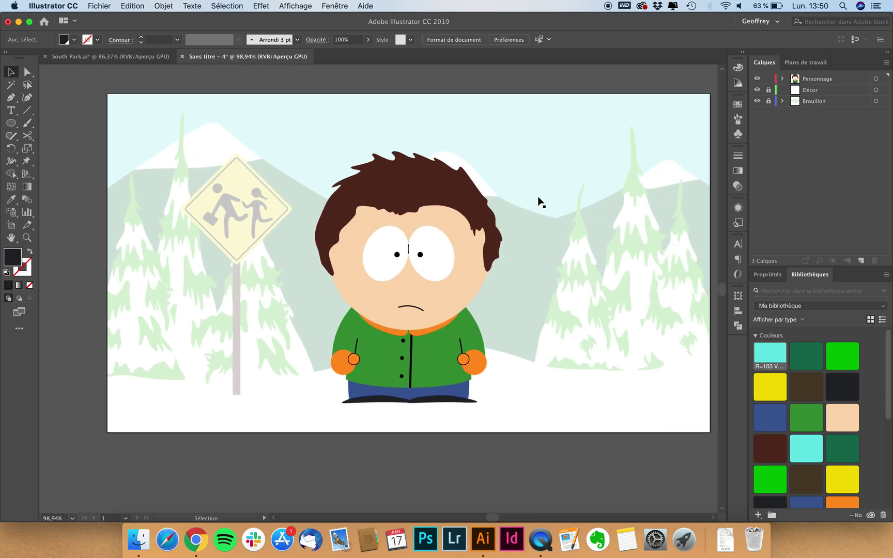
{"action": "left_click", "coordinate": [758, 102]}
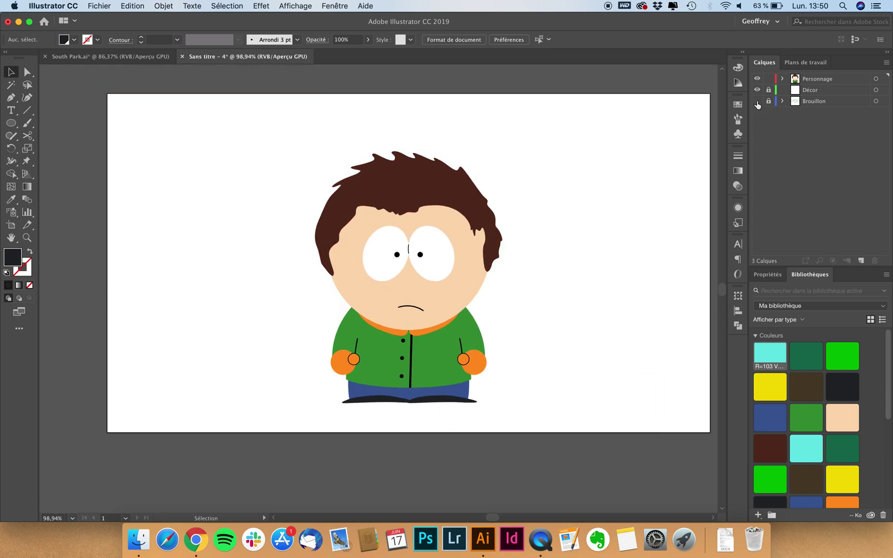
Step: Lock the Personnage layer and make Décor the active layer with the Brouillon sketch shown again
{"action": "left_click", "coordinate": [824, 79]}
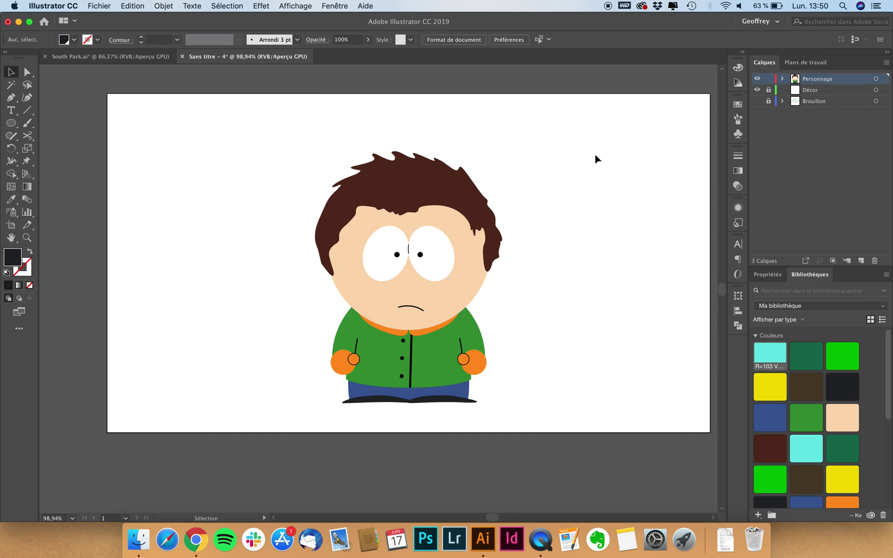
{"action": "left_click", "coordinate": [768, 79]}
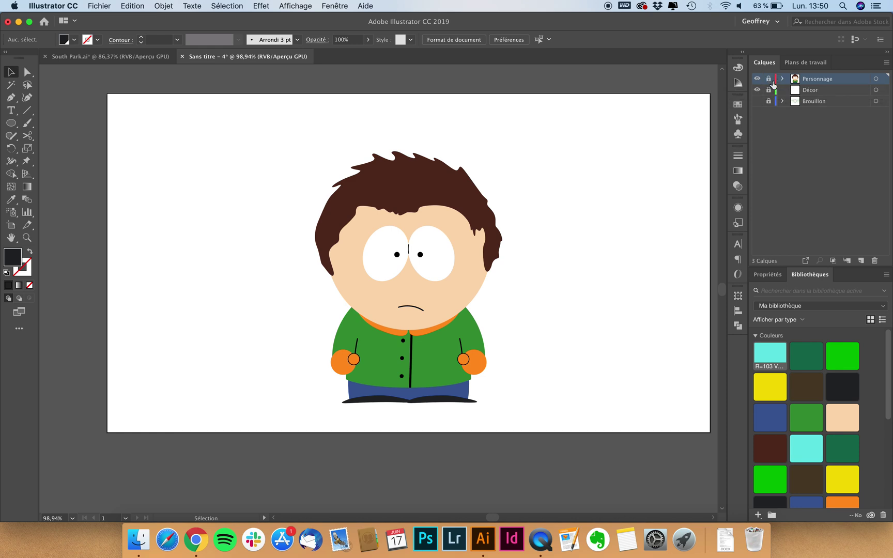
{"action": "left_click", "coordinate": [815, 91]}
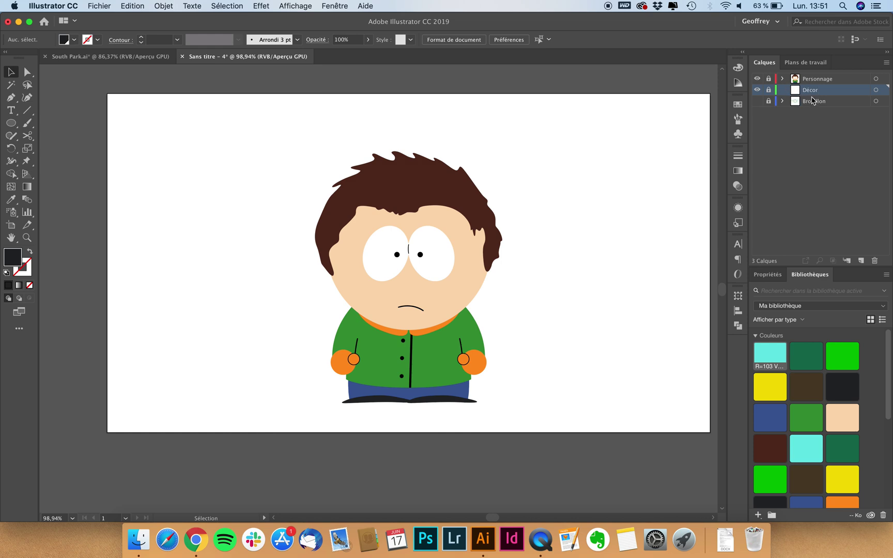
{"action": "left_click", "coordinate": [758, 101]}
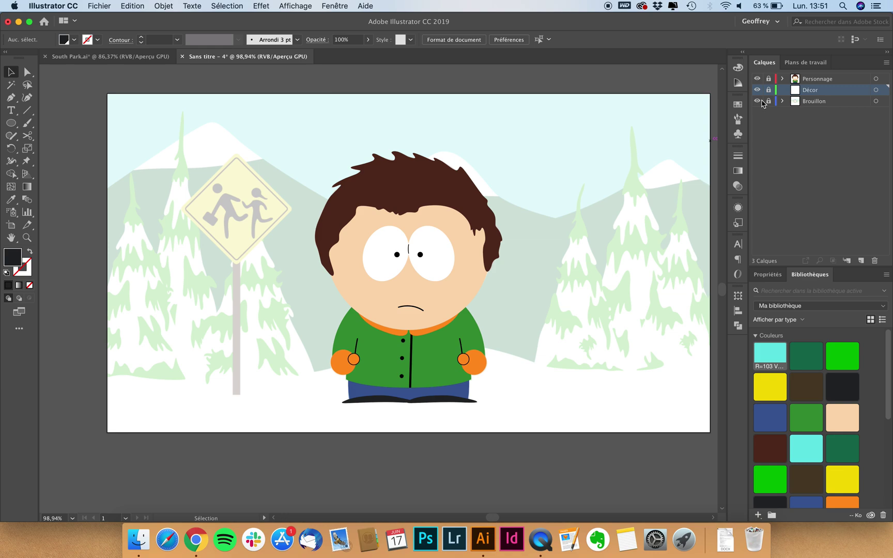
Step: Hide and reshow the Personnage layer to compare it with the sketch, and unlock the Décor layer
{"action": "left_click", "coordinate": [758, 79]}
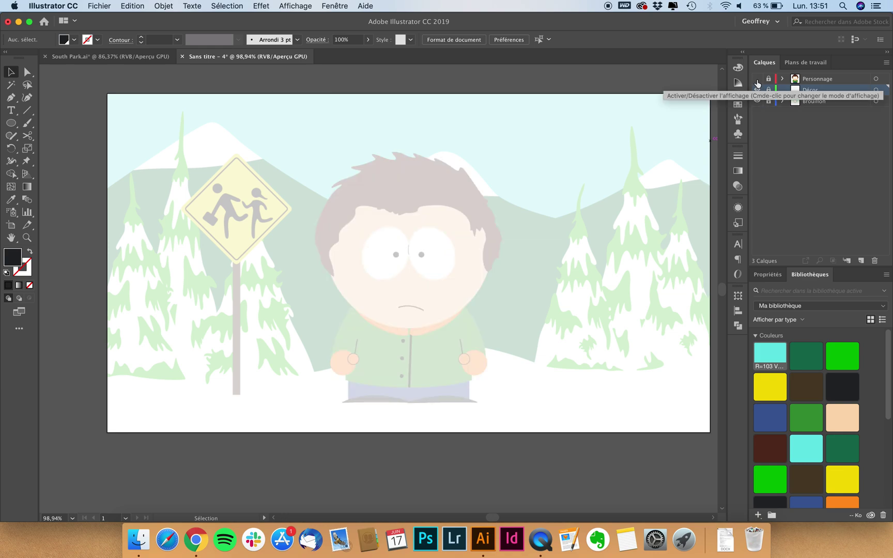
{"action": "left_click", "coordinate": [757, 79]}
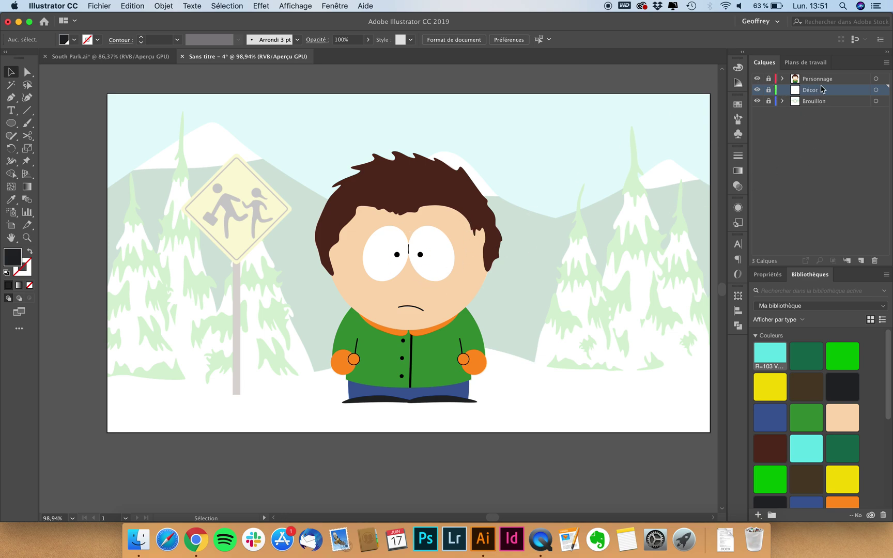
{"action": "left_click", "coordinate": [769, 89]}
{"action": "scroll", "coordinate": [452, 314], "scroll_direction": "right", "scroll_amount": 2}
{"action": "scroll", "coordinate": [452, 314], "scroll_direction": "down", "scroll_amount": 2}
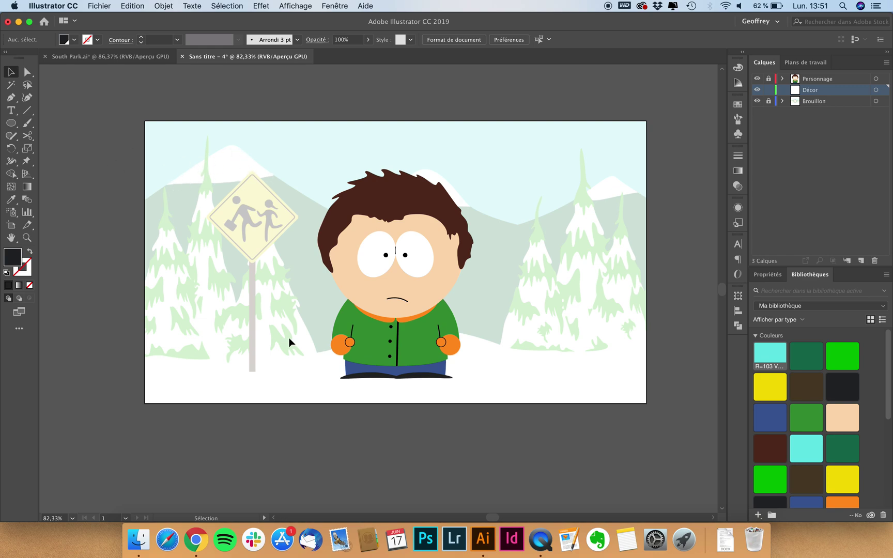
{"action": "scroll", "coordinate": [289, 338], "scroll_direction": "up", "scroll_amount": 5}
{"action": "scroll", "coordinate": [592, 379], "scroll_direction": "down", "scroll_amount": 2}
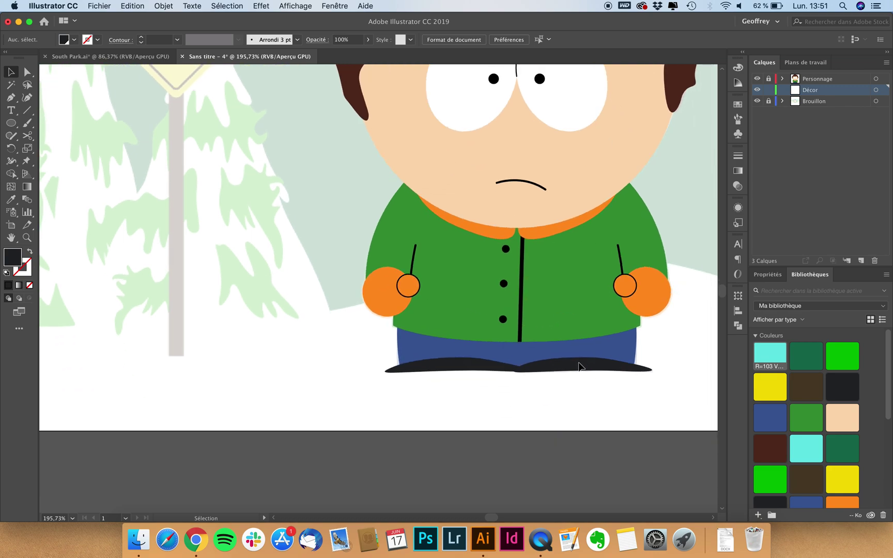
{"action": "scroll", "coordinate": [585, 370], "scroll_direction": "up", "scroll_amount": 3}
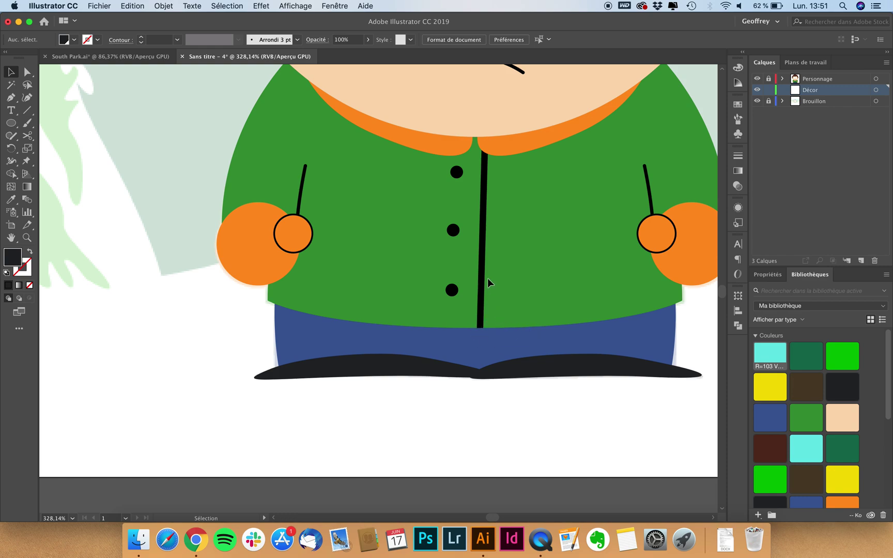
Step: Draw a rough closed mountain silhouette with the Pen tool over the sketch's left mountain, extending slightly past the artboard's left edge
{"action": "key", "text": "super+0"}
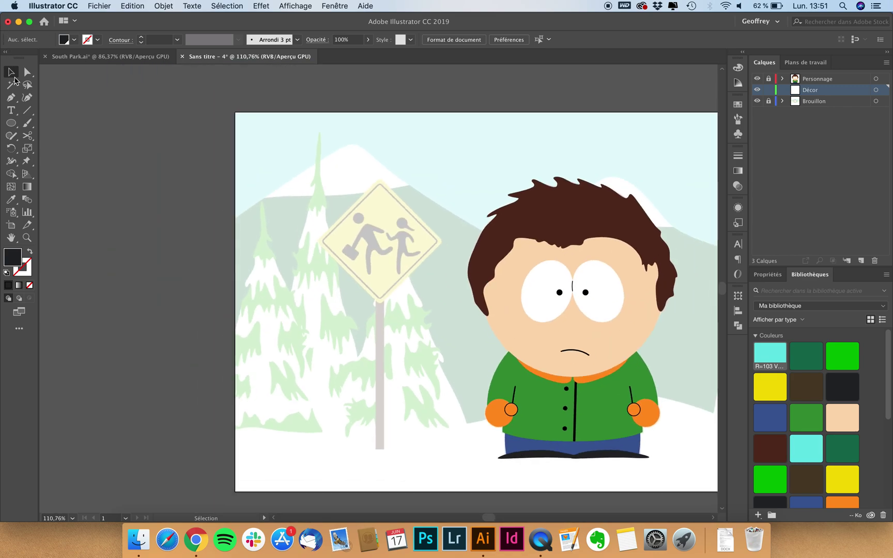
{"action": "left_click", "coordinate": [11, 98]}
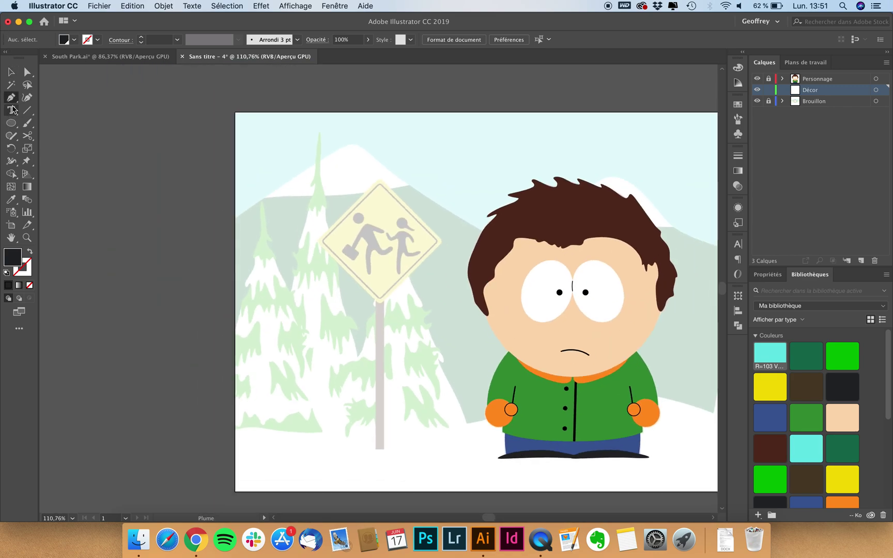
{"action": "left_click", "coordinate": [232, 226]}
{"action": "left_click_drag", "start_coordinate": [354, 147], "coordinate": [389, 143]}
{"action": "left_click_drag", "start_coordinate": [461, 221], "coordinate": [502, 236]}
{"action": "left_click", "coordinate": [484, 445]}
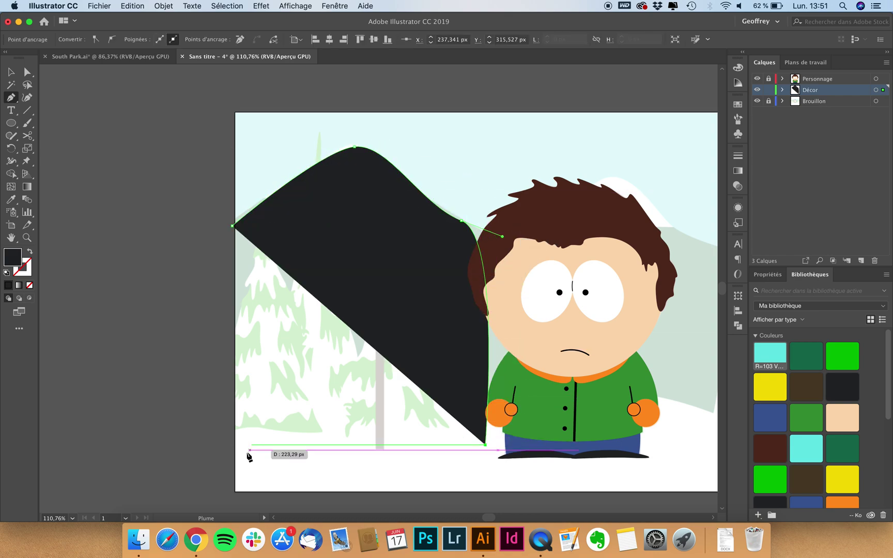
{"action": "left_click", "coordinate": [226, 458]}
{"action": "left_click", "coordinate": [233, 226]}
Step: Fill the mountain shape with the dark green swatch
{"action": "left_click", "coordinate": [11, 72]}
{"action": "left_click", "coordinate": [329, 208]}
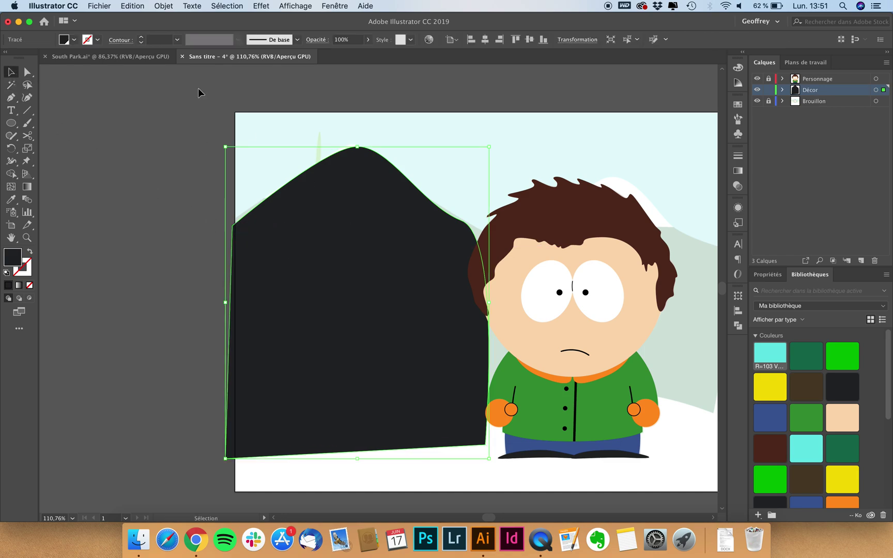
{"action": "left_click", "coordinate": [74, 39]}
{"action": "left_click", "coordinate": [82, 97]}
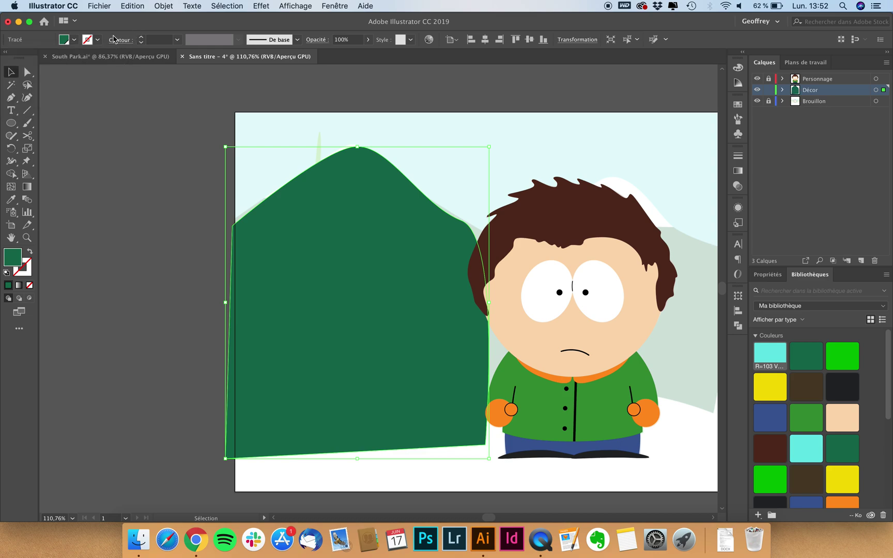
Step: Draw a closed snow-cap shape over the mountain's summit, with a wavy lower edge and sides overhanging the slopes
{"action": "left_click", "coordinate": [12, 98]}
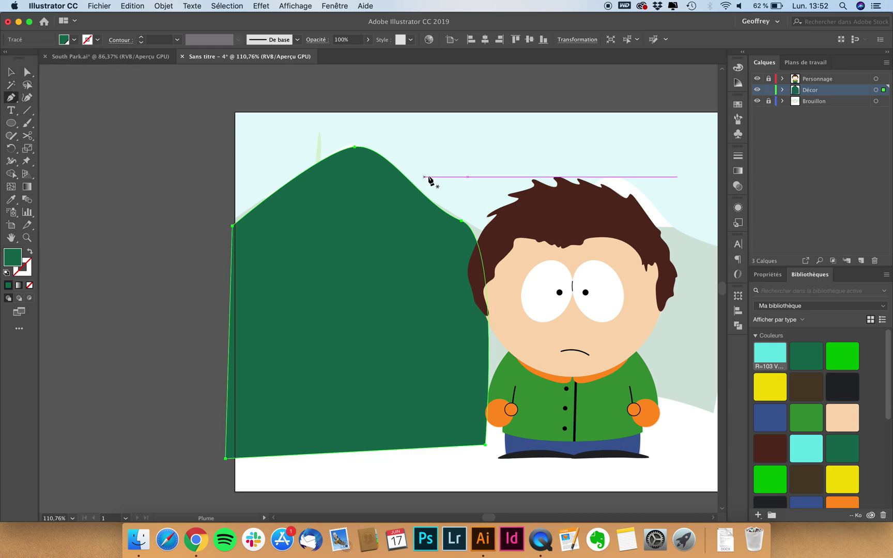
{"action": "left_click", "coordinate": [244, 202]}
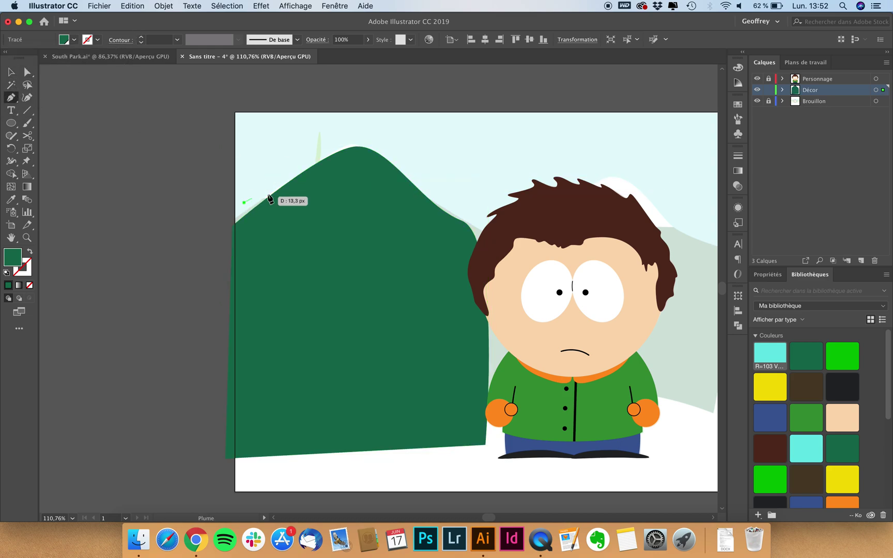
{"action": "left_click", "coordinate": [451, 184]}
{"action": "key", "text": "super+z"}
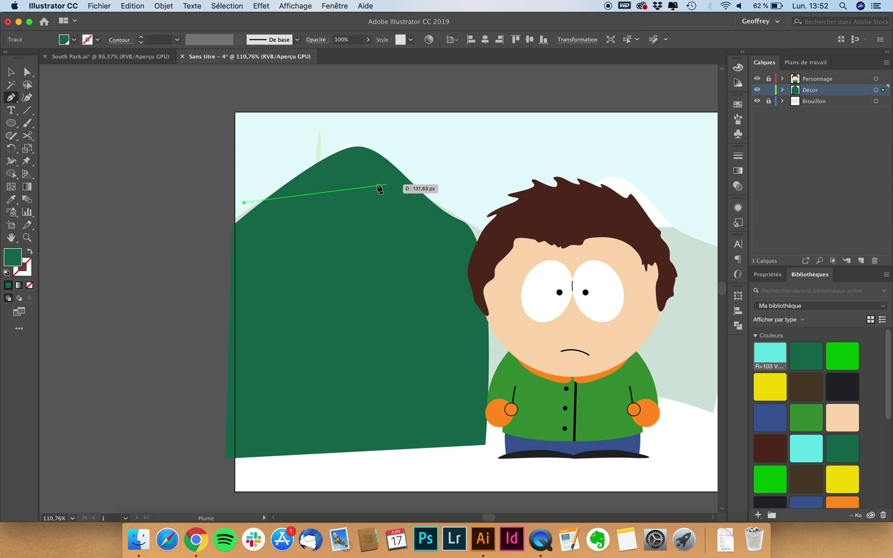
{"action": "left_click_drag", "start_coordinate": [348, 189], "coordinate": [402, 197]}
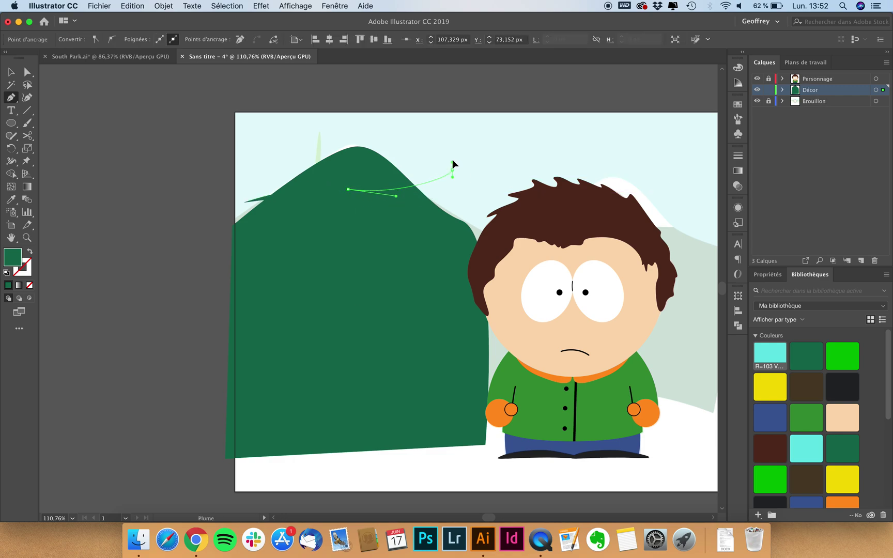
{"action": "left_click", "coordinate": [453, 169]}
{"action": "left_click", "coordinate": [382, 134]}
{"action": "left_click", "coordinate": [297, 129]}
{"action": "left_click", "coordinate": [244, 202]}
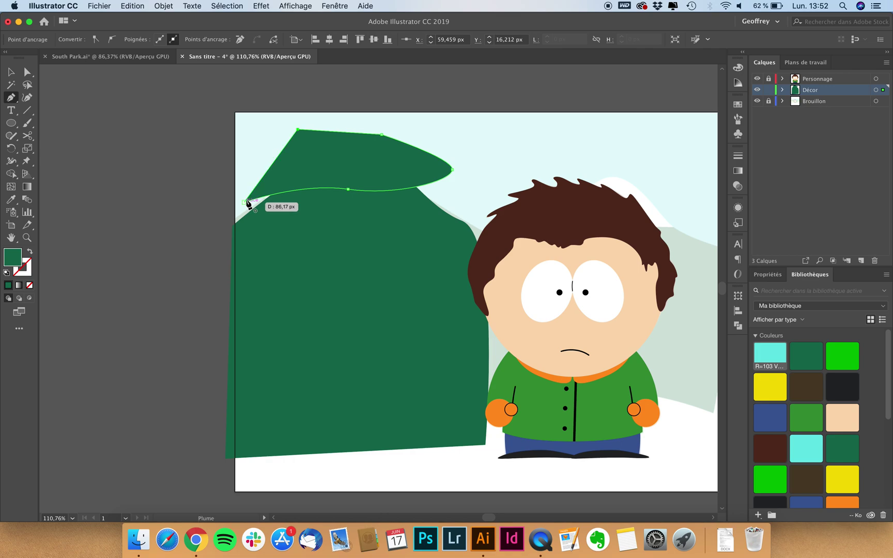
Step: Fill the snow-cap shape with white
{"action": "key", "text": "v"}
{"action": "left_click", "coordinate": [131, 147]}
{"action": "left_click", "coordinate": [345, 155]}
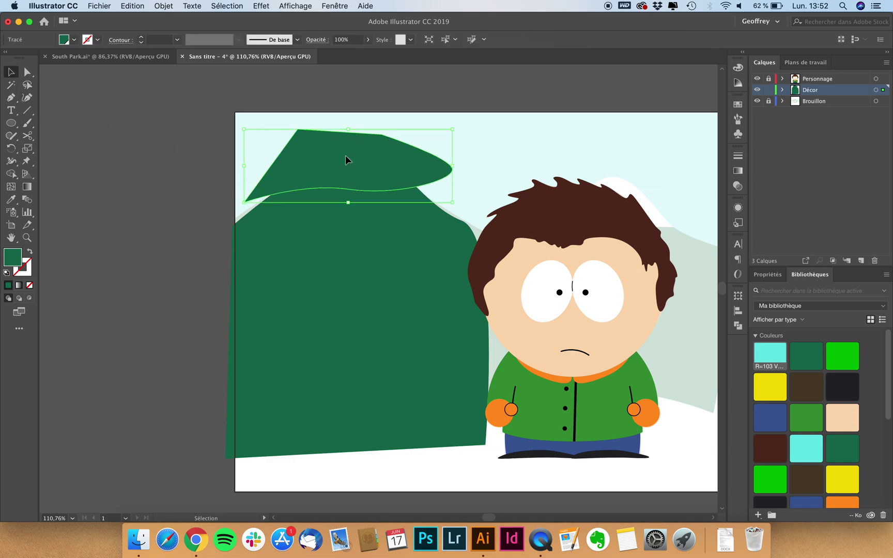
{"action": "left_click", "coordinate": [72, 40]}
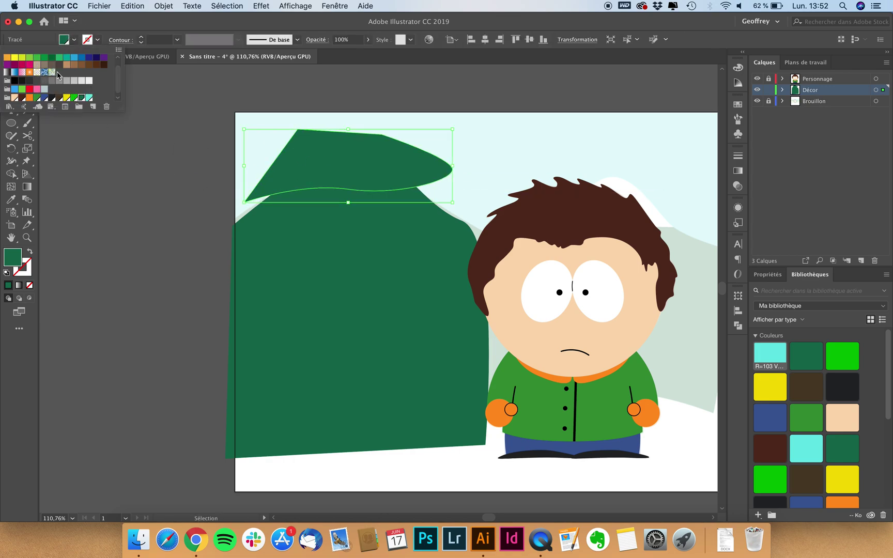
{"action": "scroll", "coordinate": [57, 72], "scroll_direction": "up", "scroll_amount": 3}
{"action": "left_click", "coordinate": [20, 58]}
{"action": "left_click", "coordinate": [157, 185]}
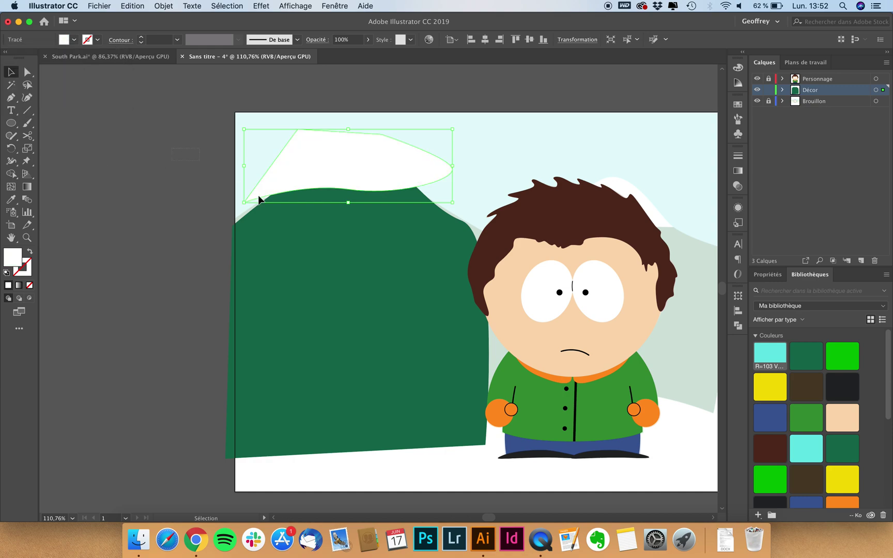
Step: Remove the part of the snow cap outside the mountain with the Shape Builder tool, and deselect the shapes
{"action": "left_click", "coordinate": [364, 300], "text": "shift"}
{"action": "left_click_drag", "start_coordinate": [11, 177], "coordinate": [52, 176]}
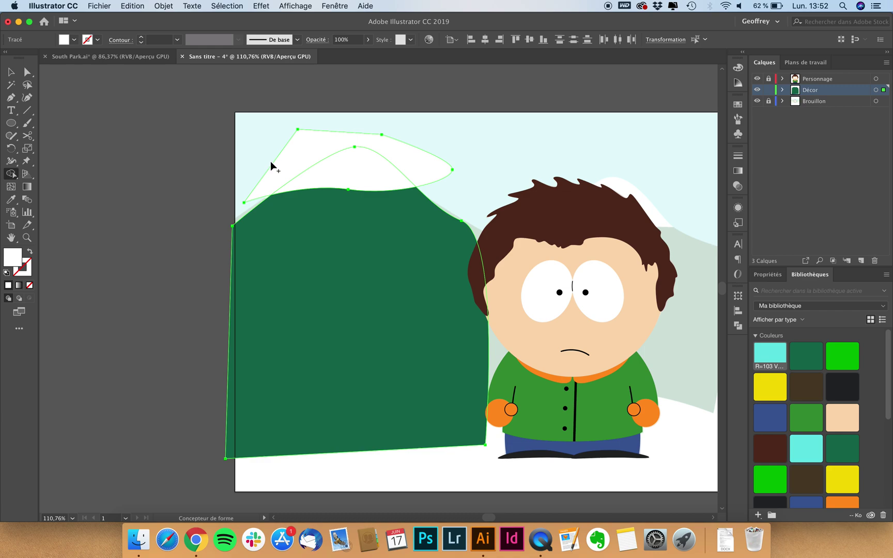
{"action": "left_click", "coordinate": [311, 151], "text": "alt"}
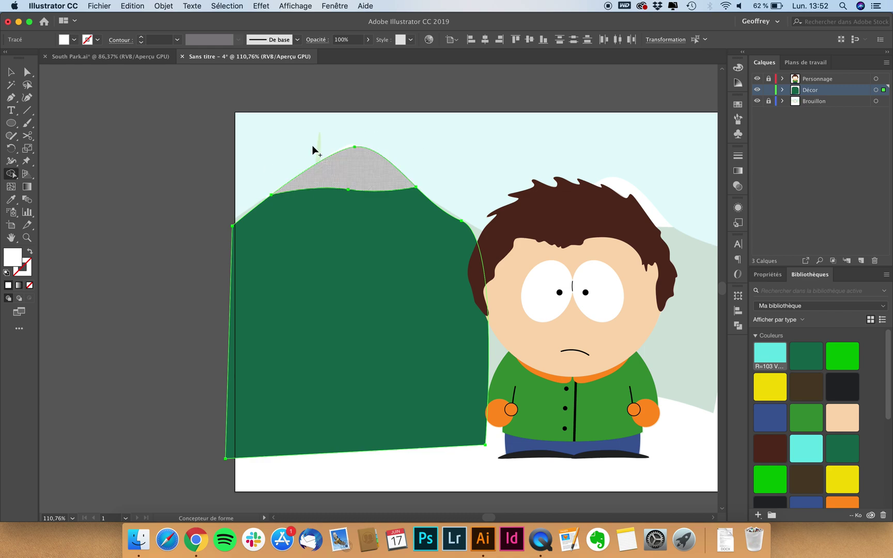
{"action": "left_click", "coordinate": [14, 74]}
{"action": "left_click", "coordinate": [251, 200]}
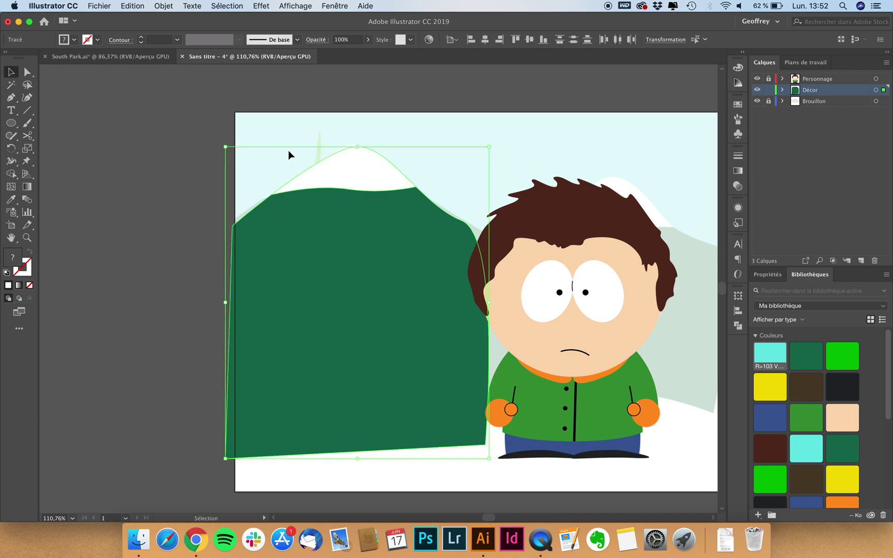
{"action": "left_click", "coordinate": [207, 199]}
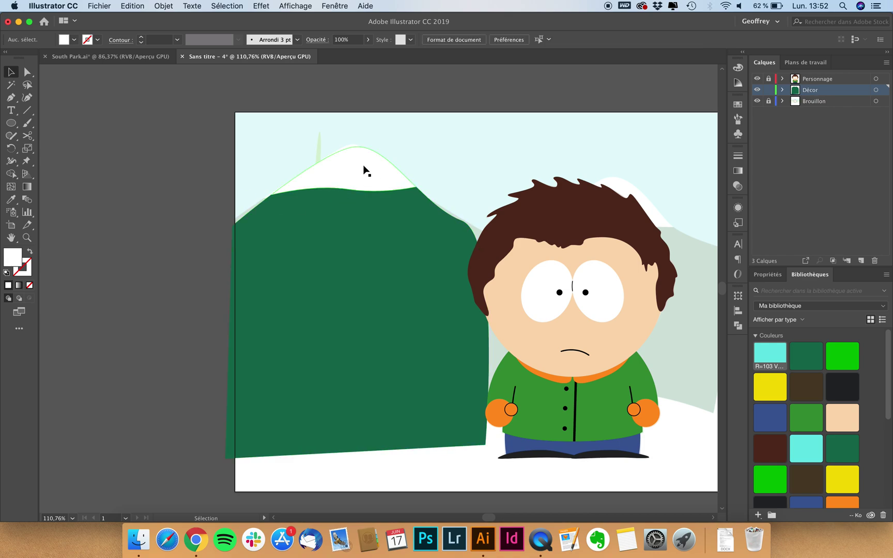
Step: Delete the trial mountain together with its snow cap
{"action": "left_click_drag", "start_coordinate": [163, 202], "coordinate": [363, 290]}
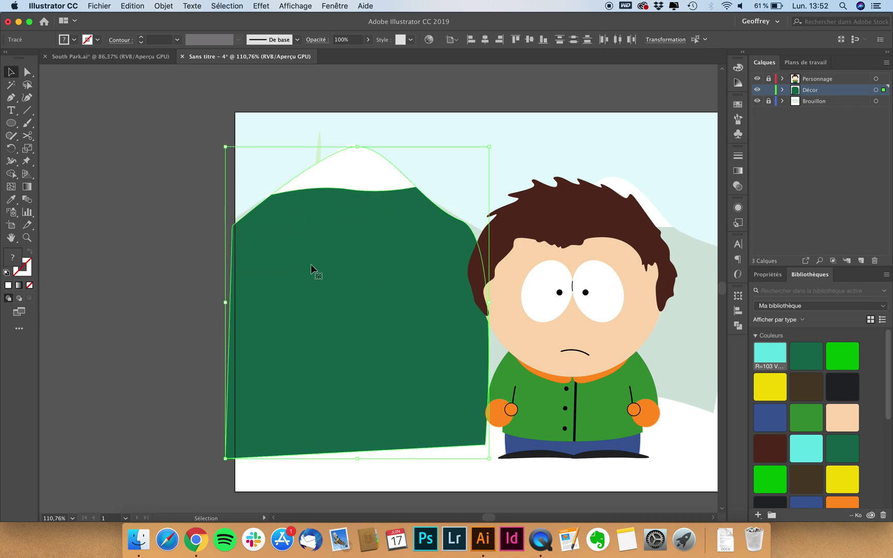
{"action": "key", "text": "Delete"}
Step: Examine the sketch's fir trees, mountains and road sign up close to plan the background elements
{"action": "scroll", "coordinate": [320, 235], "scroll_direction": "right", "scroll_amount": 10}
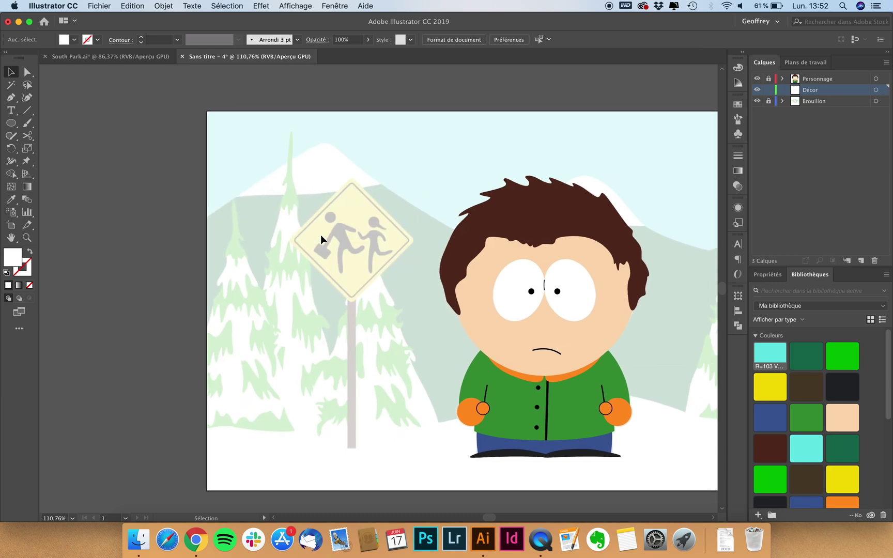
{"action": "scroll", "coordinate": [652, 294], "scroll_direction": "up", "scroll_amount": 3}
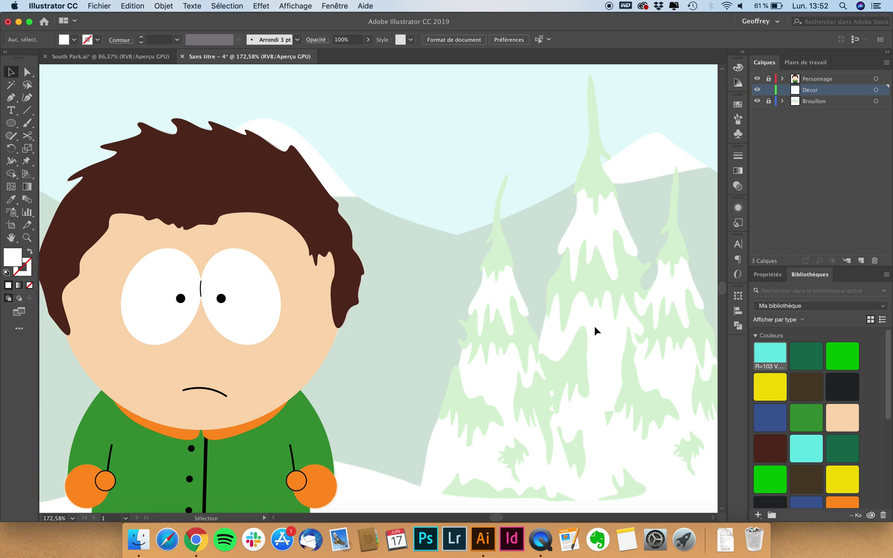
{"action": "scroll", "coordinate": [559, 293], "scroll_direction": "down", "scroll_amount": 1}
{"action": "scroll", "coordinate": [558, 293], "scroll_direction": "down", "scroll_amount": 4}
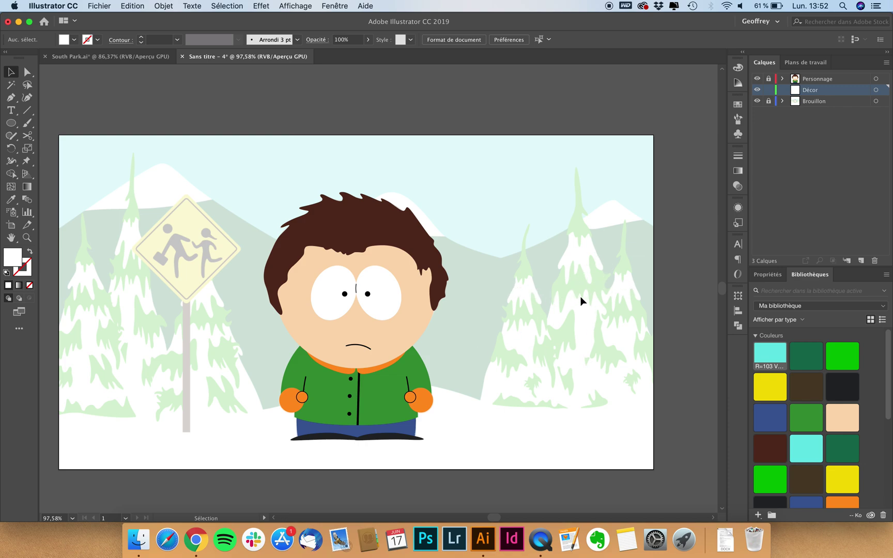
{"action": "scroll", "coordinate": [423, 343], "scroll_direction": "left", "scroll_amount": 3}
{"action": "scroll", "coordinate": [423, 344], "scroll_direction": "right", "scroll_amount": 4}
{"action": "scroll", "coordinate": [422, 343], "scroll_direction": "left", "scroll_amount": 2}
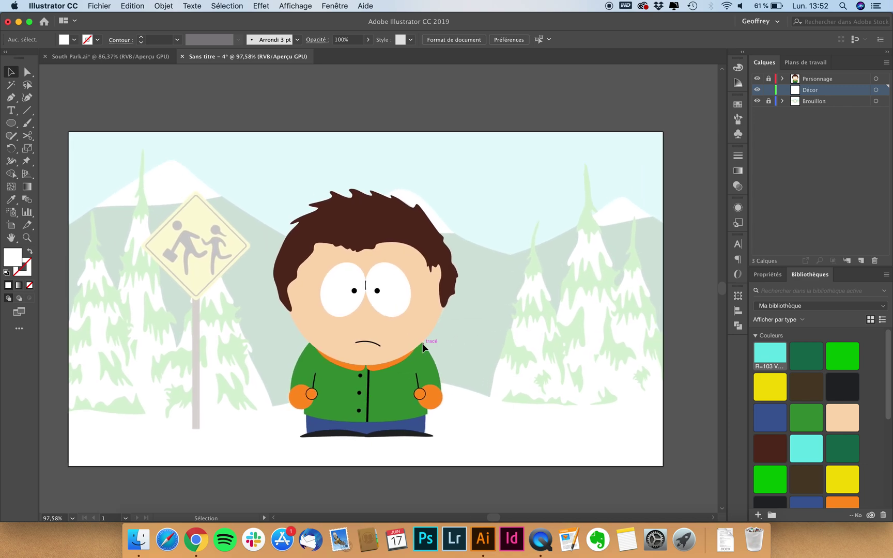
{"action": "scroll", "coordinate": [283, 305], "scroll_direction": "up", "scroll_amount": 4}
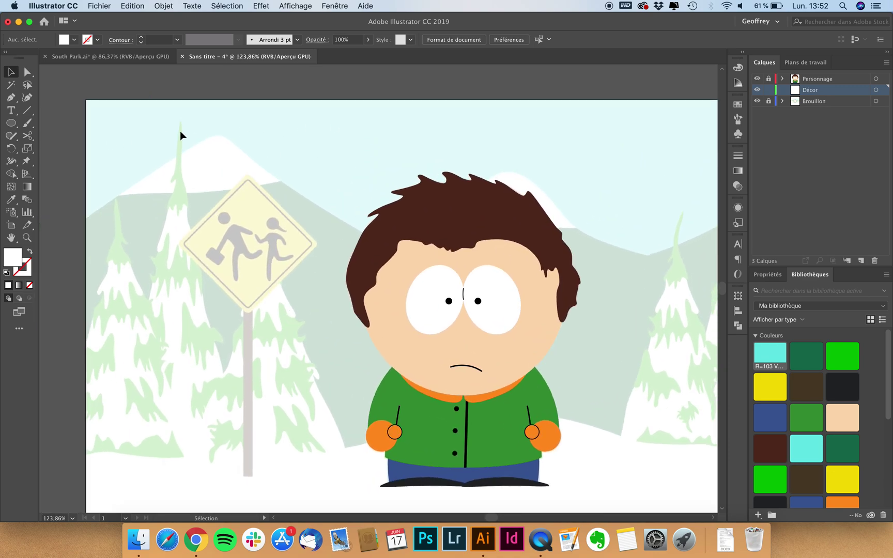
{"action": "scroll", "coordinate": [208, 228], "scroll_direction": "up", "scroll_amount": 5}
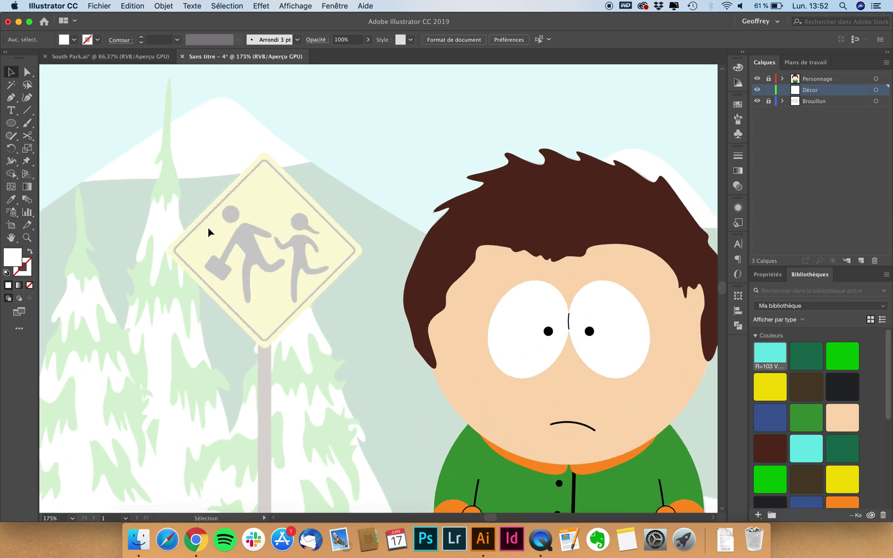
{"action": "left_click_drag", "start_coordinate": [252, 381], "coordinate": [276, 291]}
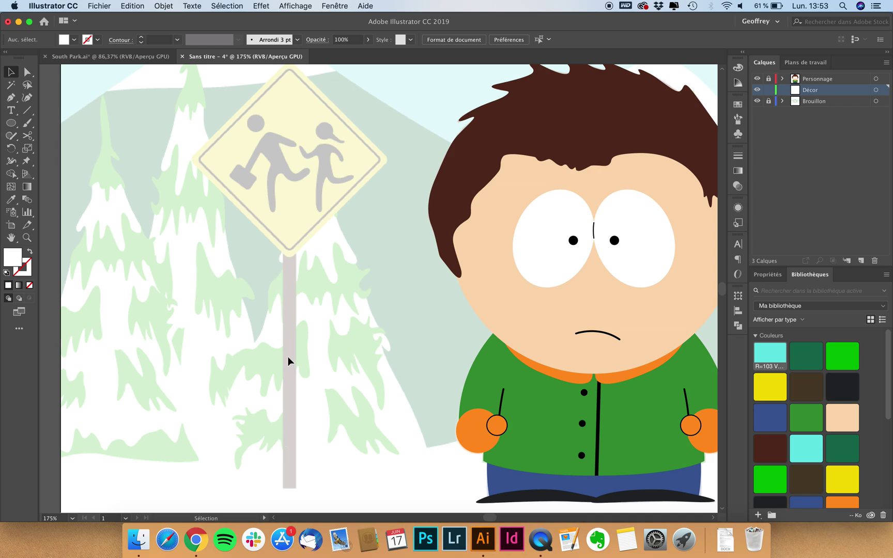
{"action": "scroll", "coordinate": [287, 356], "scroll_direction": "up", "scroll_amount": 2}
{"action": "scroll", "coordinate": [257, 193], "scroll_direction": "up", "scroll_amount": 2}
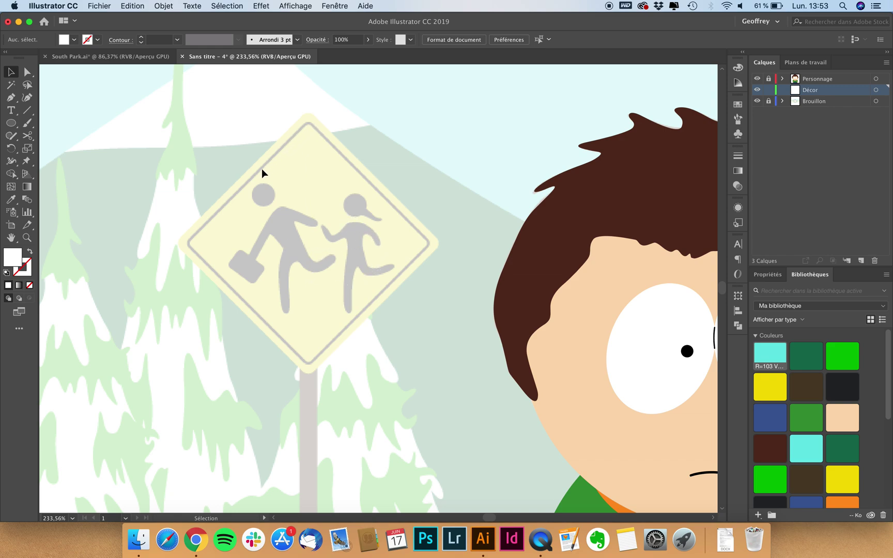
Step: Draw a white square without stroke on the Décor layer, over the sketched road sign
{"action": "scroll", "coordinate": [207, 247], "scroll_direction": "down", "scroll_amount": 2}
{"action": "left_click", "coordinate": [11, 123]}
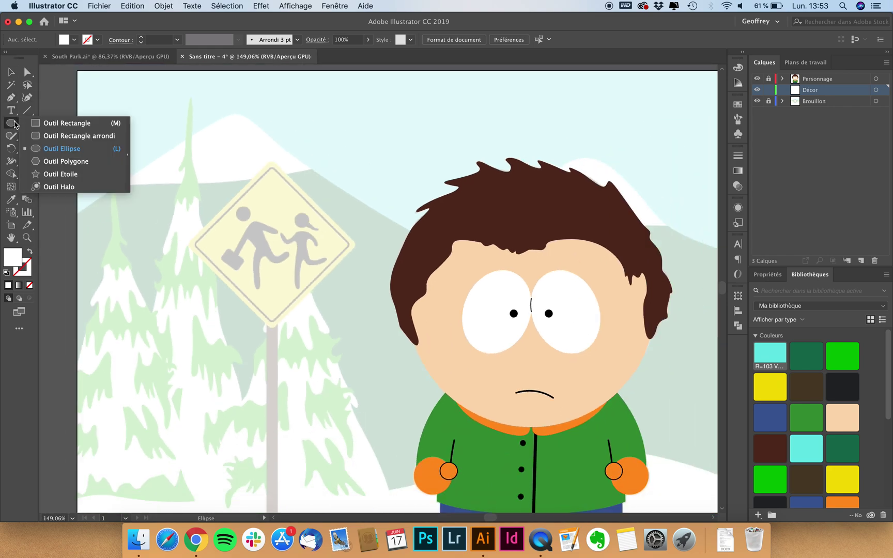
{"action": "left_click", "coordinate": [62, 123]}
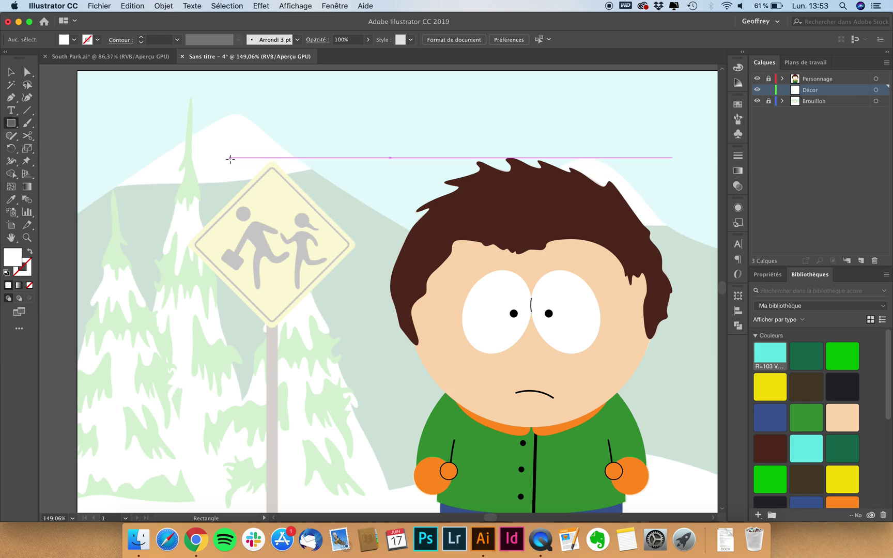
{"action": "left_click_drag", "start_coordinate": [230, 158], "coordinate": [365, 294]}
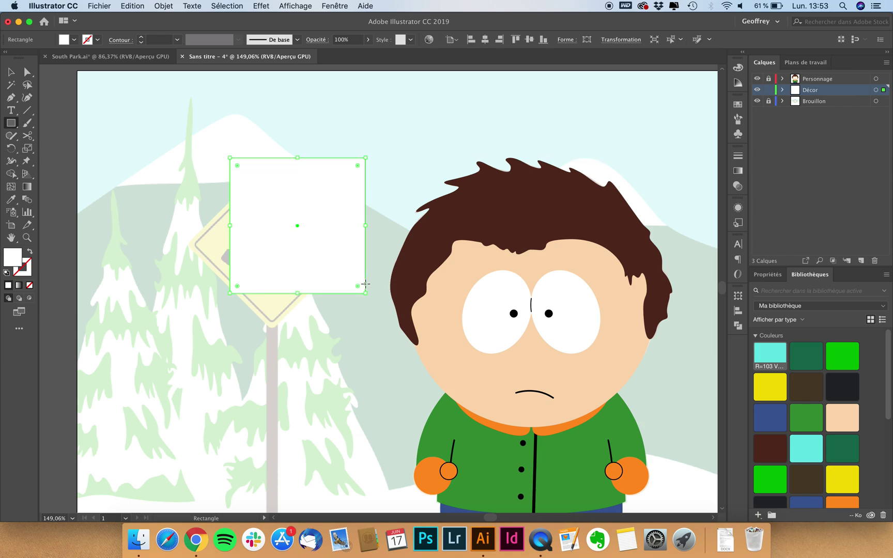
Step: Fill the square with the yellow from the library colour swatches
{"action": "left_click", "coordinate": [74, 40]}
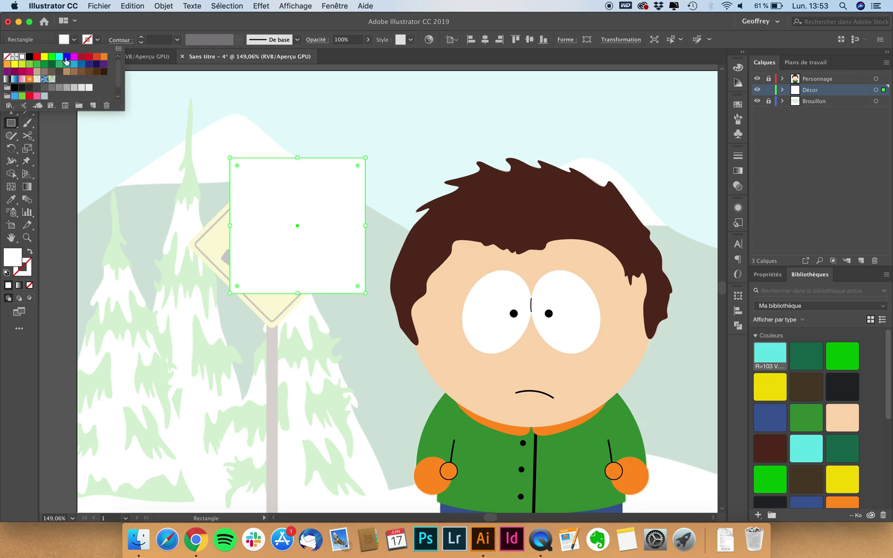
{"action": "scroll", "coordinate": [55, 96], "scroll_direction": "down", "scroll_amount": 1}
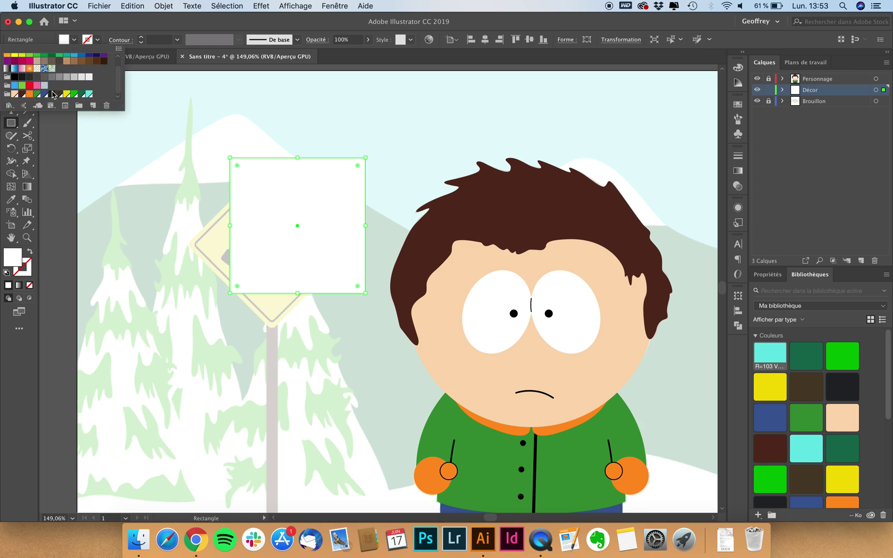
{"action": "left_click", "coordinate": [65, 94]}
{"action": "key", "text": "Escape"}
Step: Rotate the yellow square into a diamond and slightly round its corners to match the sketched sign
{"action": "key", "text": "v"}
{"action": "left_click_drag", "start_coordinate": [223, 154], "coordinate": [287, 282]}
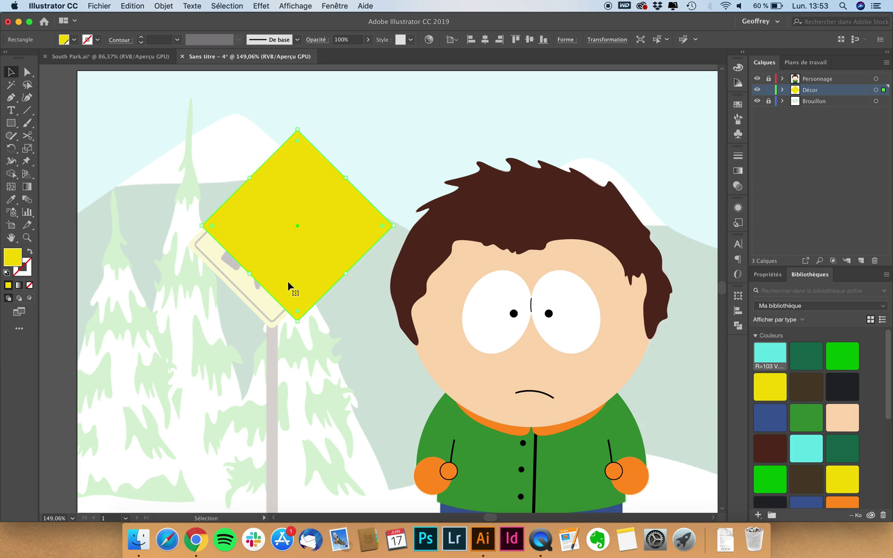
{"action": "scroll", "coordinate": [280, 142], "scroll_direction": "up", "scroll_amount": 2}
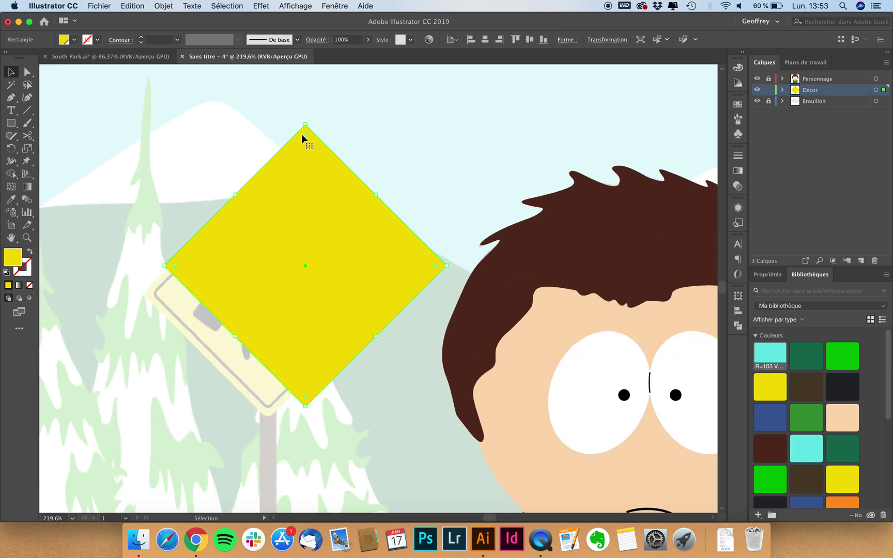
{"action": "left_click_drag", "start_coordinate": [304, 134], "coordinate": [305, 136]}
{"action": "left_click_drag", "start_coordinate": [305, 134], "coordinate": [305, 138]}
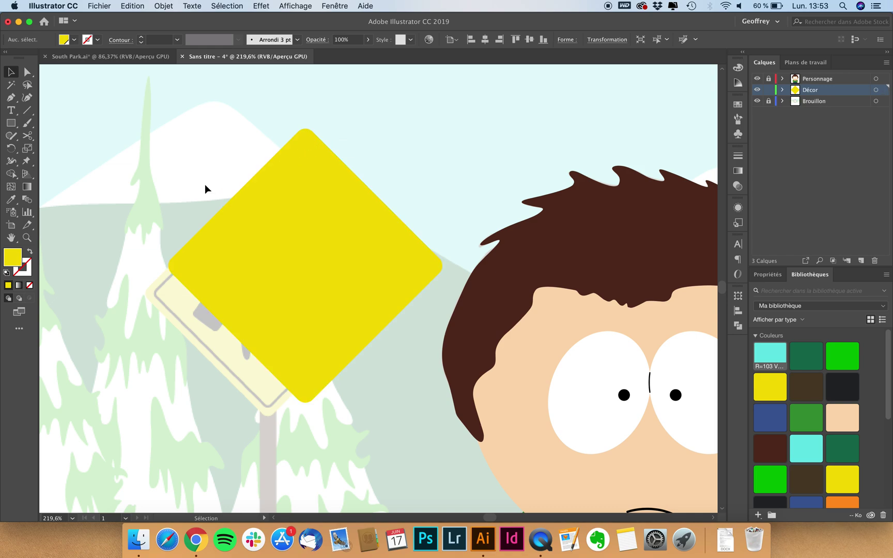
Step: Move the yellow diamond away from the sketched sign and delete it
{"action": "left_click_drag", "start_coordinate": [293, 228], "coordinate": [357, 224]}
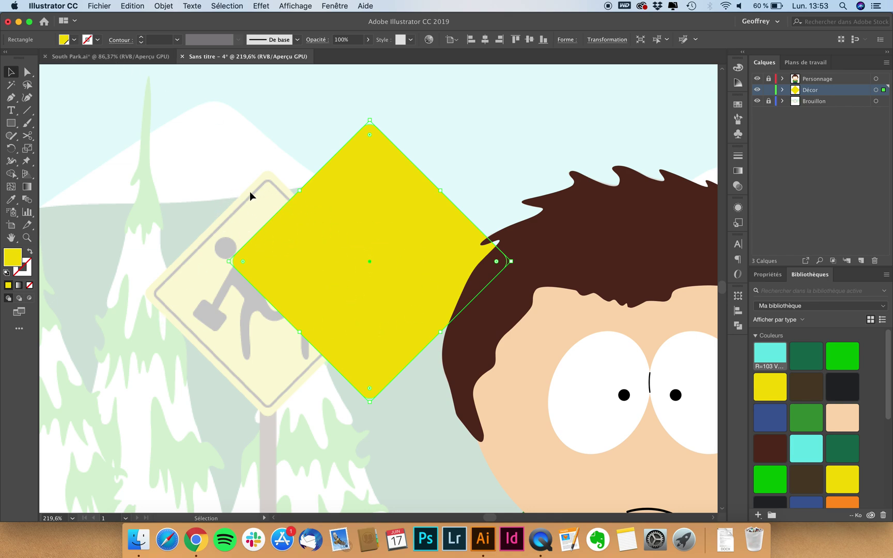
{"action": "left_click", "coordinate": [198, 187]}
{"action": "left_click", "coordinate": [335, 253]}
{"action": "key", "text": "Delete"}
Step: Switch to the finished South Park.ai document, unlock its Décor layer and check the grouping of the leftmost fir tree
{"action": "scroll", "coordinate": [234, 264], "scroll_direction": "down", "scroll_amount": 5}
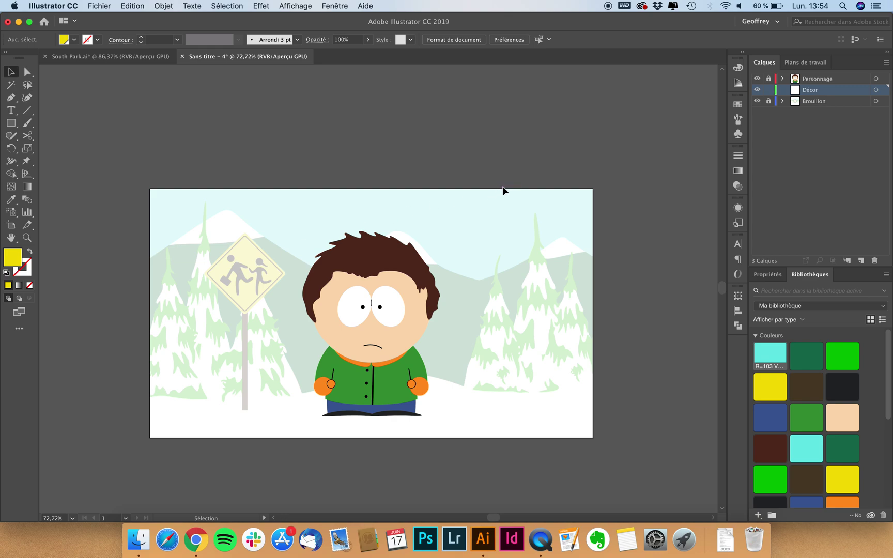
{"action": "scroll", "coordinate": [485, 247], "scroll_direction": "up", "scroll_amount": 3}
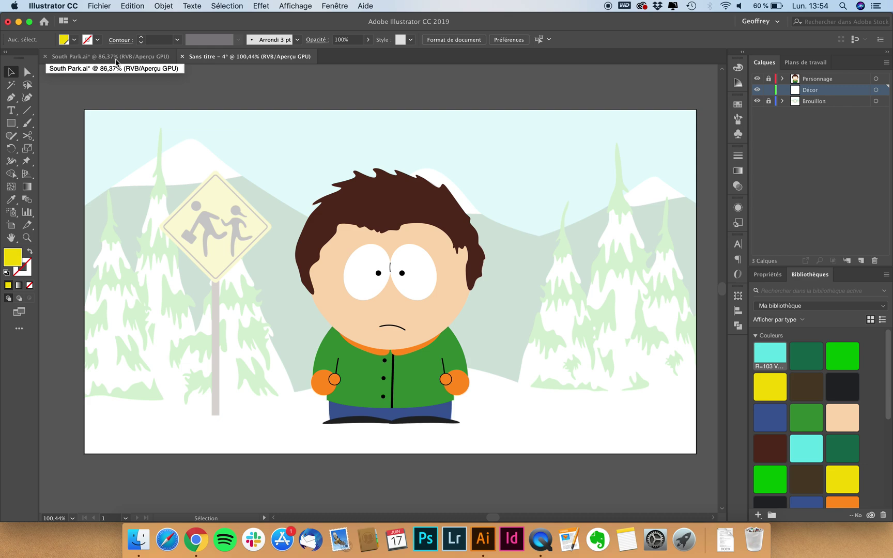
{"action": "left_click", "coordinate": [116, 59]}
{"action": "scroll", "coordinate": [160, 225], "scroll_direction": "up", "scroll_amount": 3}
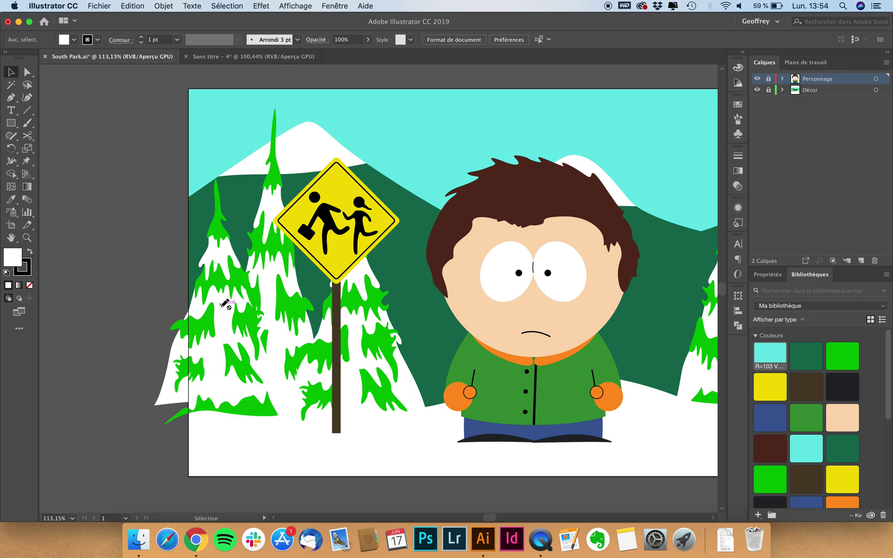
{"action": "scroll", "coordinate": [211, 326], "scroll_direction": "down", "scroll_amount": 1}
{"action": "left_click", "coordinate": [769, 90]}
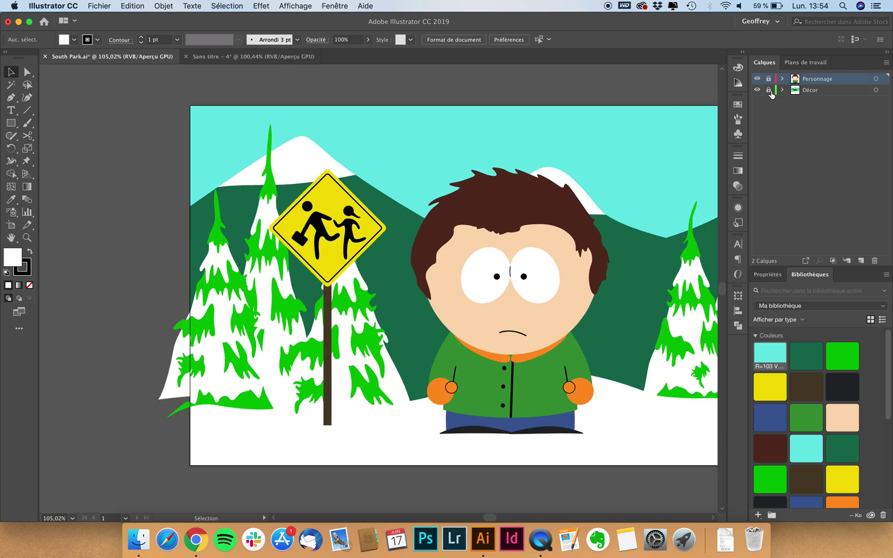
{"action": "left_click", "coordinate": [235, 318]}
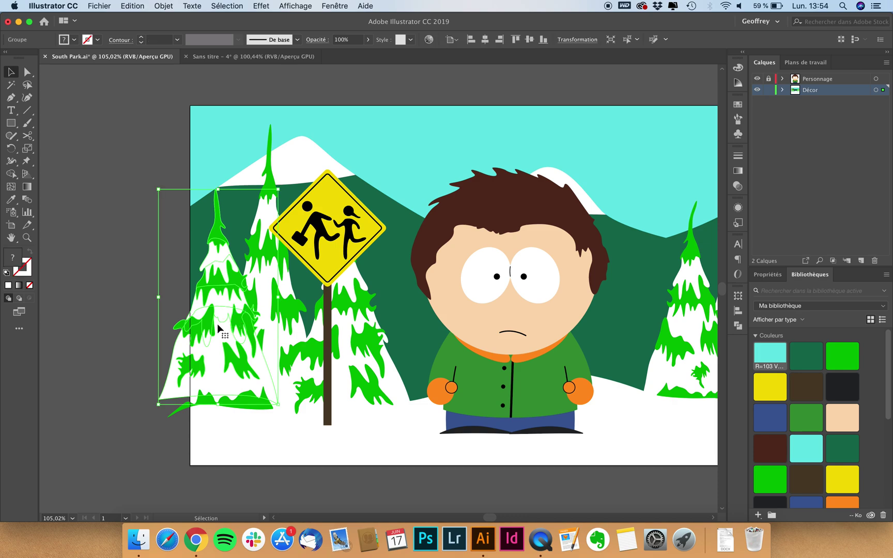
{"action": "left_click", "coordinate": [148, 341]}
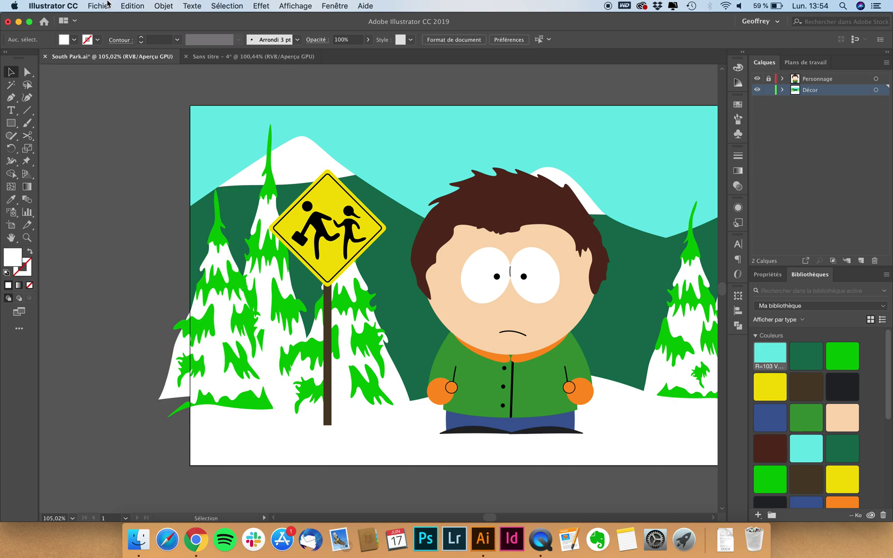
Step: Open the Save As dialog for the South Park.ai document and cancel it
{"action": "left_click", "coordinate": [108, 4]}
{"action": "left_click", "coordinate": [107, 5]}
{"action": "left_click", "coordinate": [107, 5]}
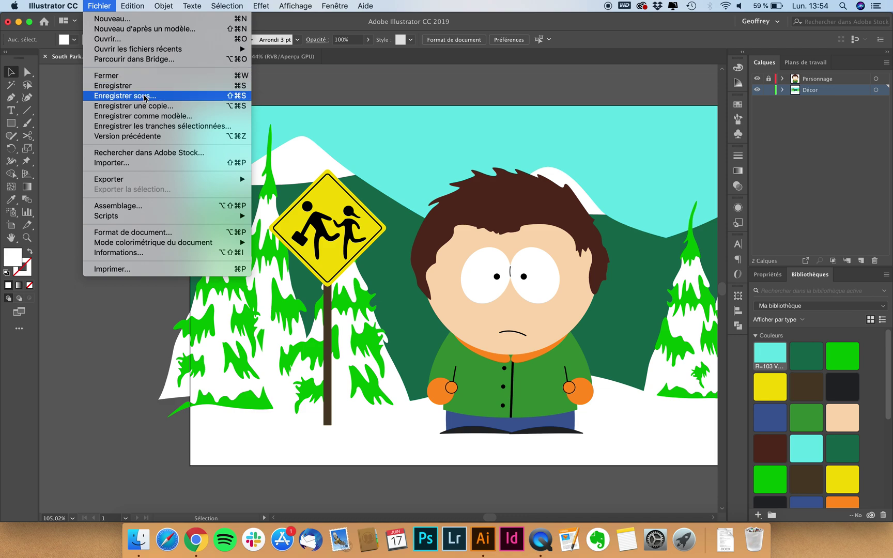
{"action": "left_click", "coordinate": [145, 97]}
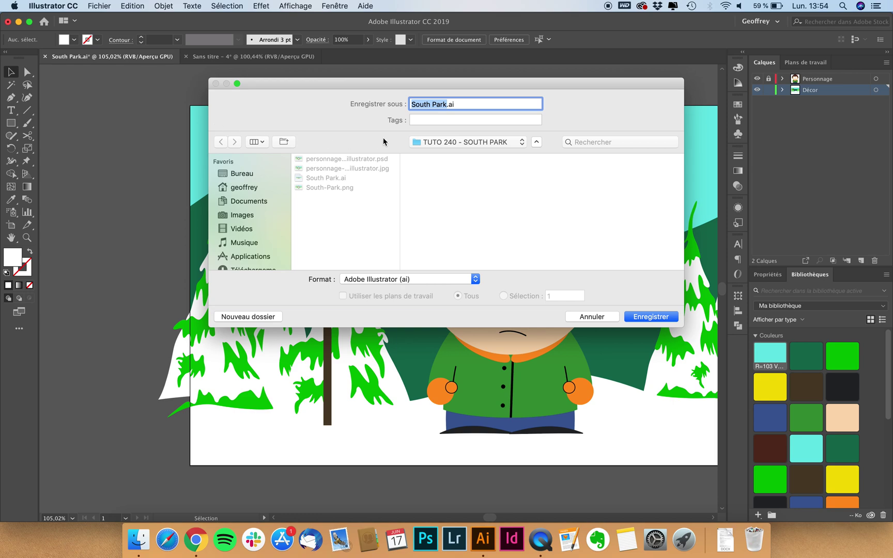
{"action": "left_click", "coordinate": [592, 316]}
Step: Set up a PNG-24 export of the scene for the web with a width of 2000 px, and cancel it
{"action": "left_click", "coordinate": [99, 6]}
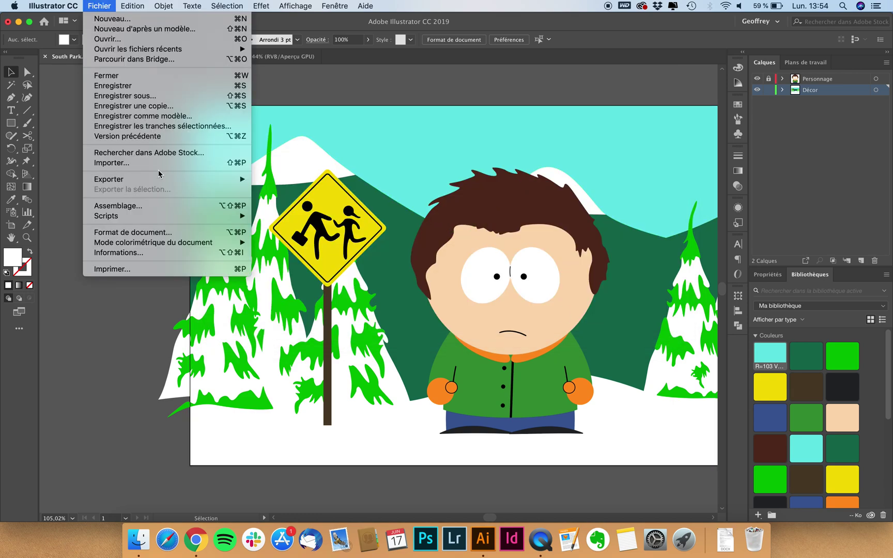
{"action": "mouse_move", "coordinate": [158, 181]}
{"action": "left_click", "coordinate": [324, 201]}
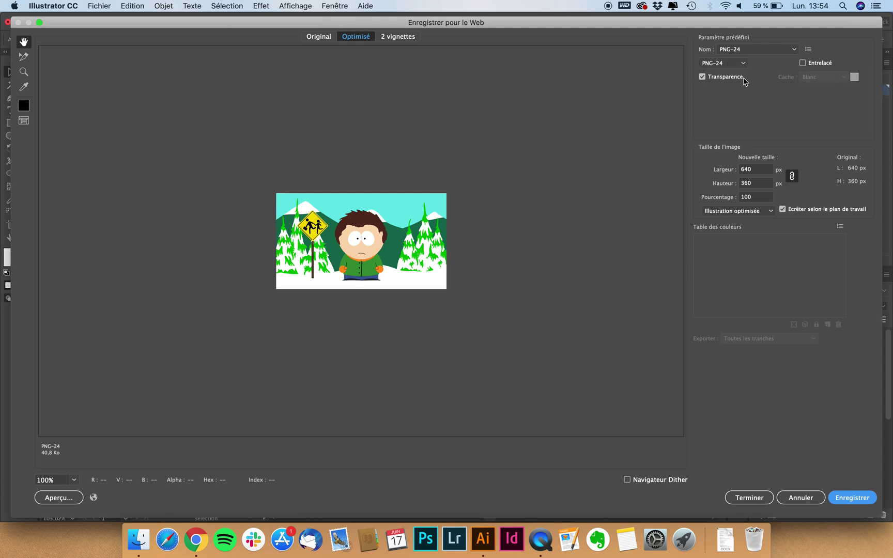
{"action": "left_click", "coordinate": [762, 171]}
{"action": "type", "text": "2000"}
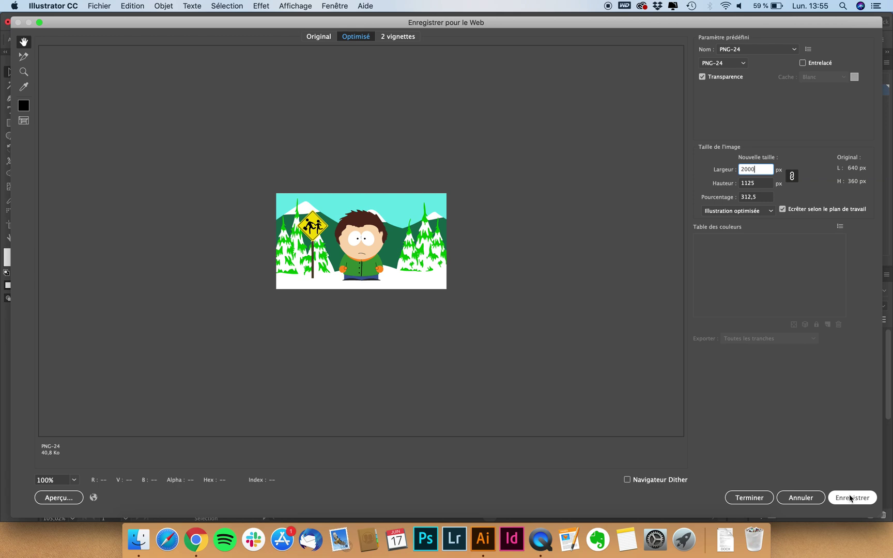
{"action": "left_click", "coordinate": [816, 499]}
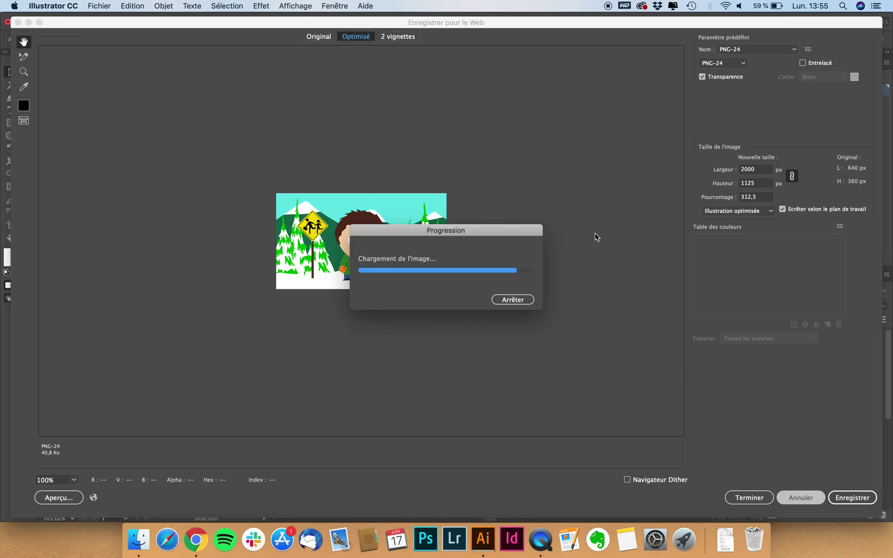